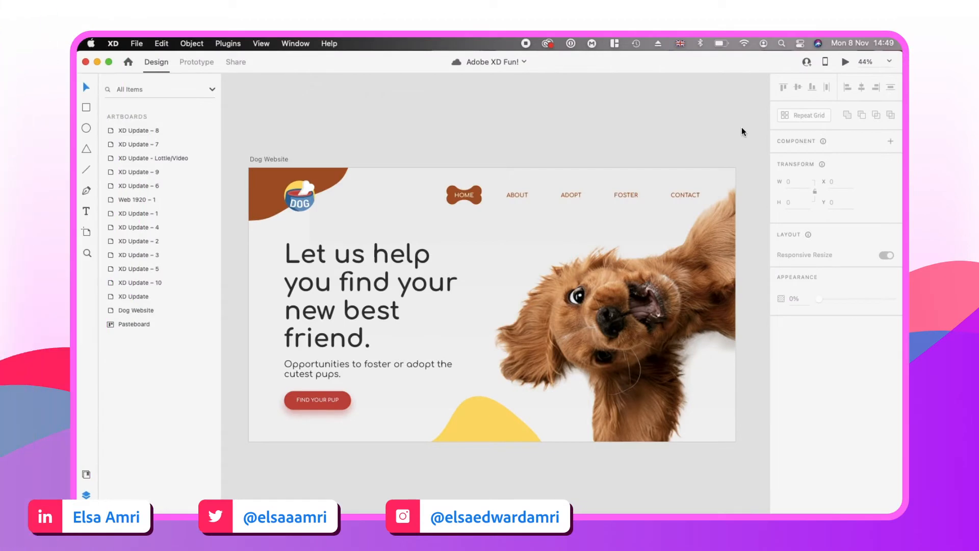
# - Review the sharing settings of the Dog Website artboard, including the available view setting options
pyautogui.click(276, 160)
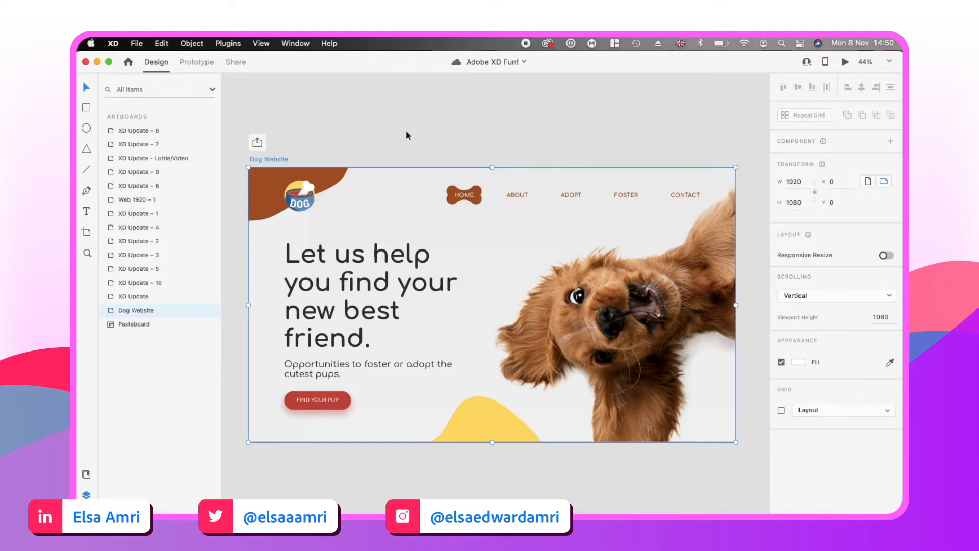
pyautogui.click(236, 62)
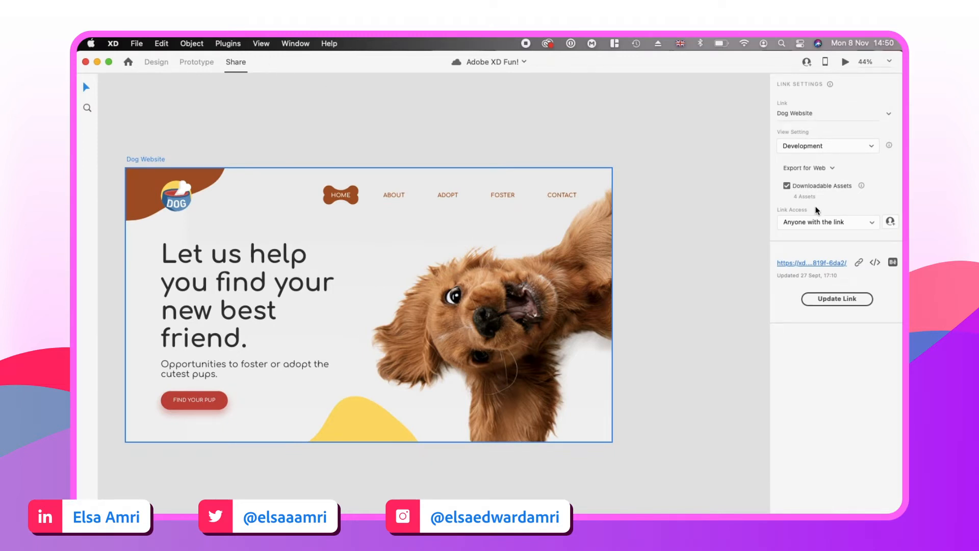
pyautogui.click(829, 148)
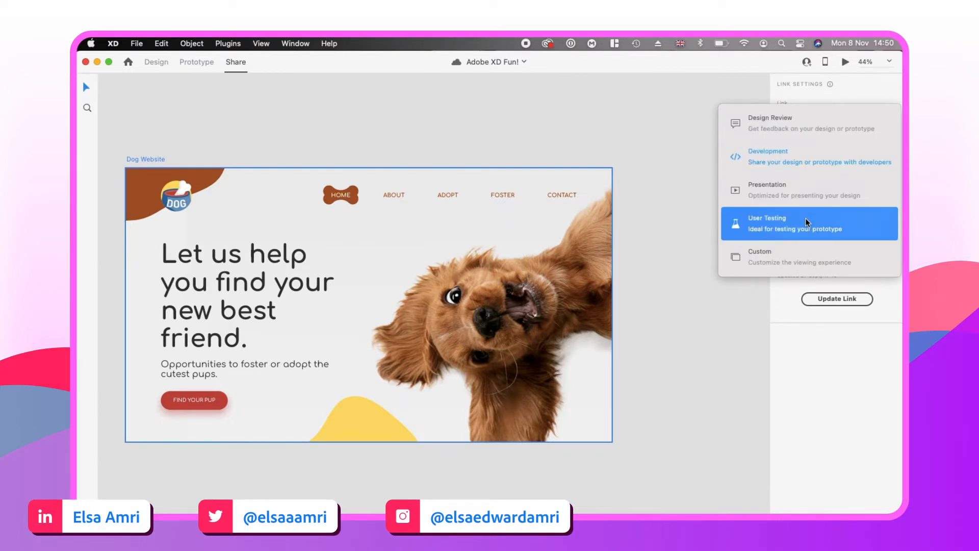
pyautogui.click(846, 384)
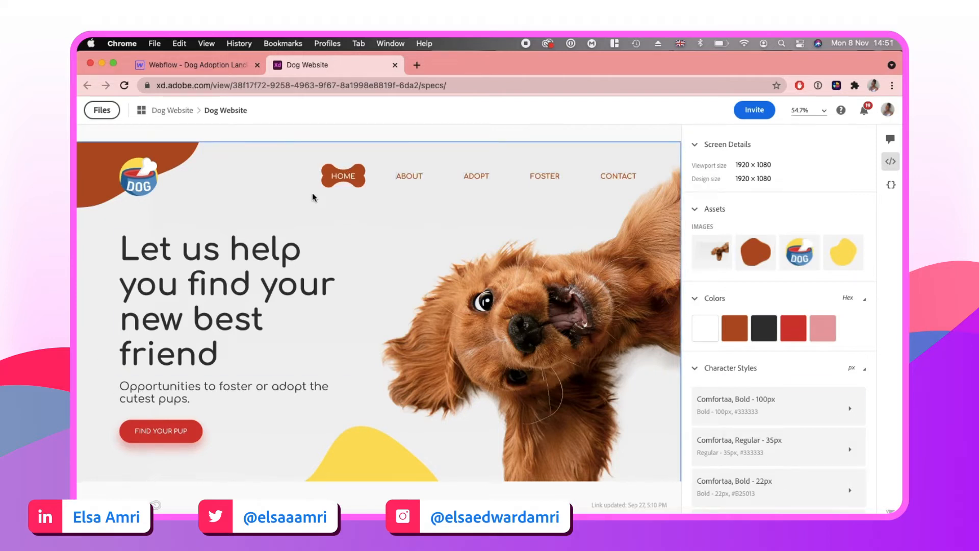
# - In the Dog Website specs in Chrome, inspect the ABOUT text, the logo, and the screen's assets, colors and character styles
pyautogui.click(414, 177)
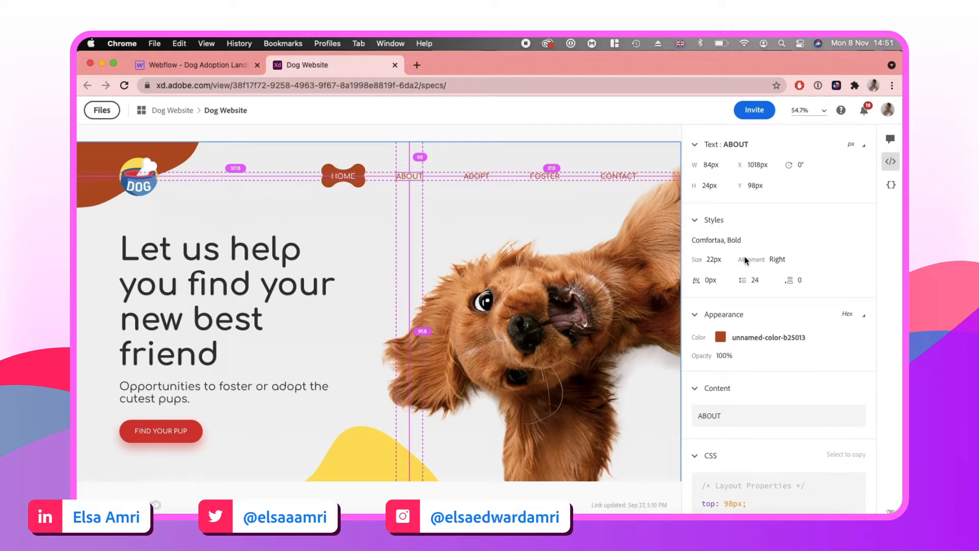
pyautogui.moveTo(723, 339)
pyautogui.scroll(-5, 734, 357)
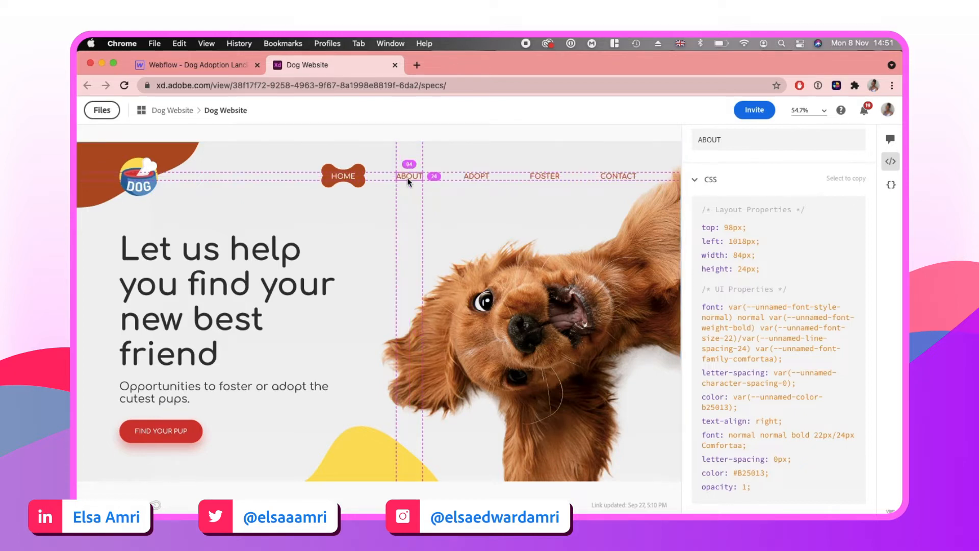
pyautogui.click(139, 185)
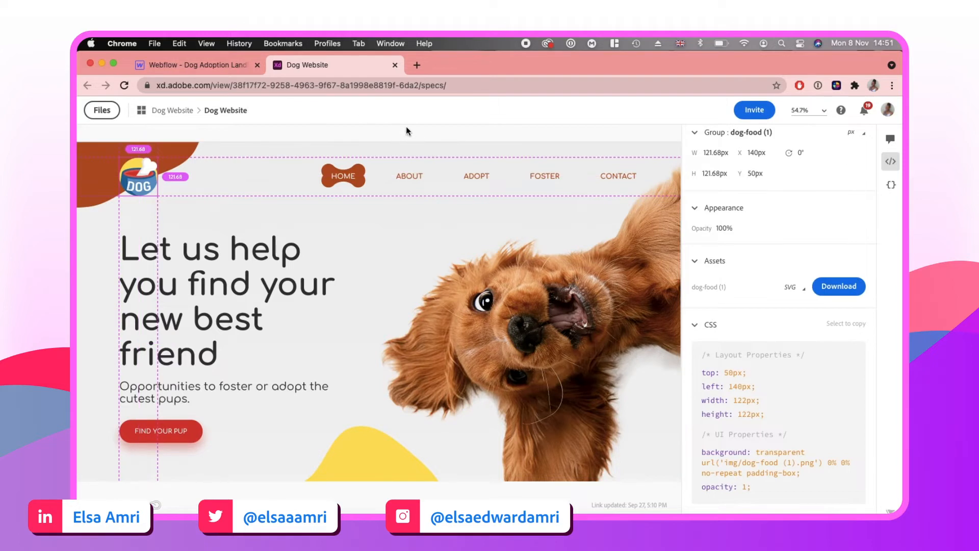
pyautogui.click(449, 137)
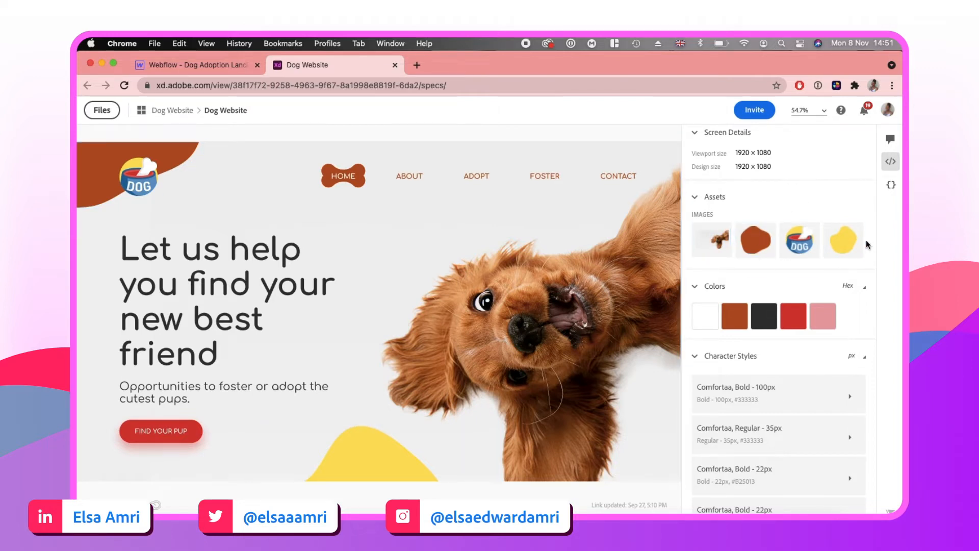
pyautogui.scroll(-3, 791, 239)
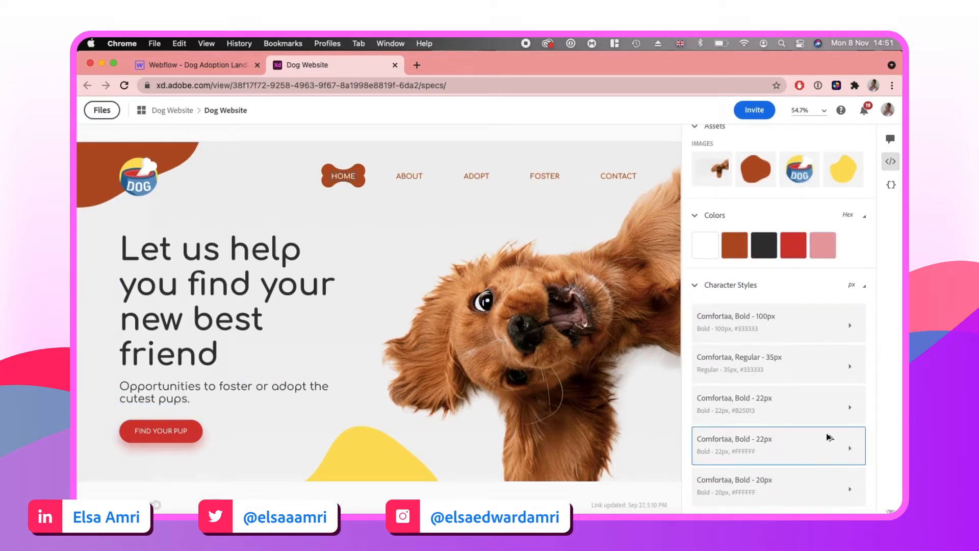
pyautogui.scroll(3, 822, 354)
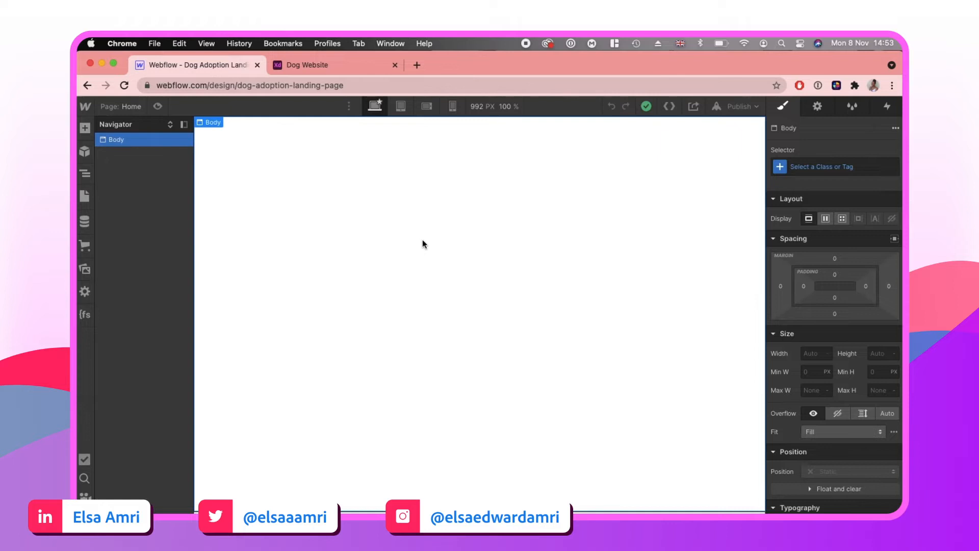
# - In Webflow, add a Section to the page body and give it the class header
pyautogui.press('super+e')
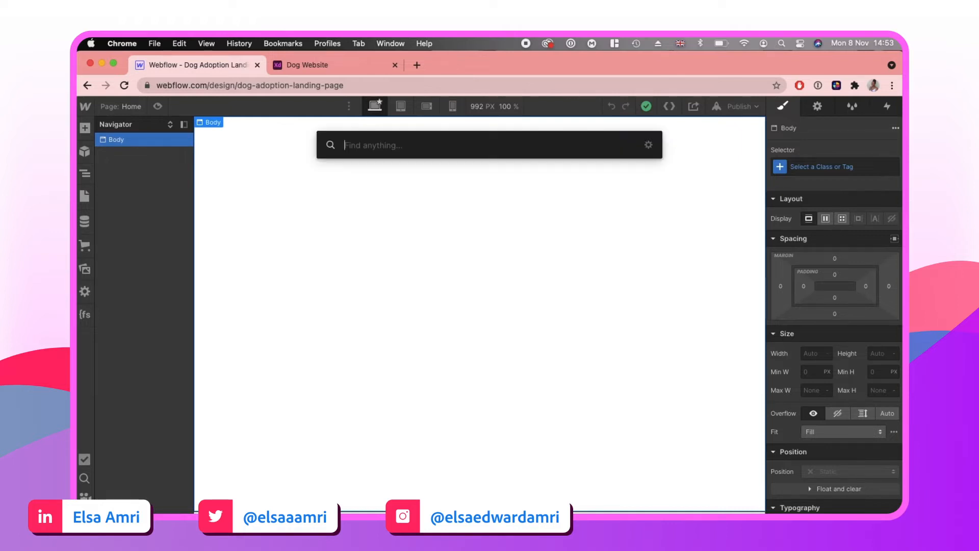
pyautogui.write('sect')
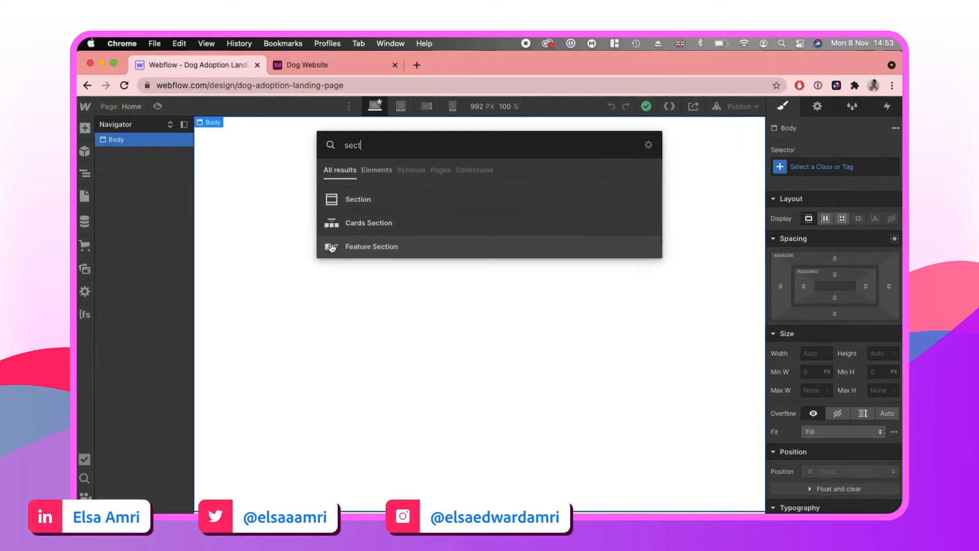
pyautogui.press('Return')
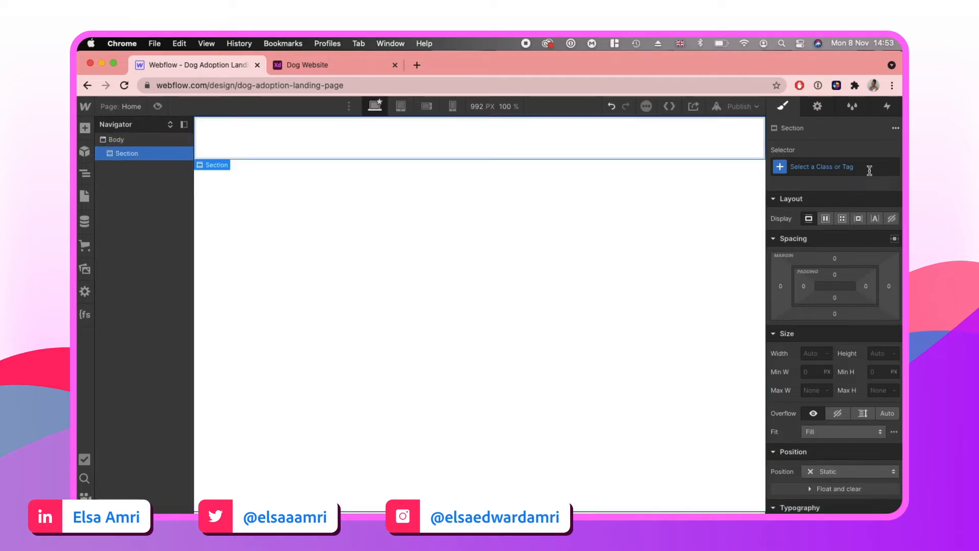
pyautogui.click(833, 173)
pyautogui.write('header')
pyautogui.press('Return')
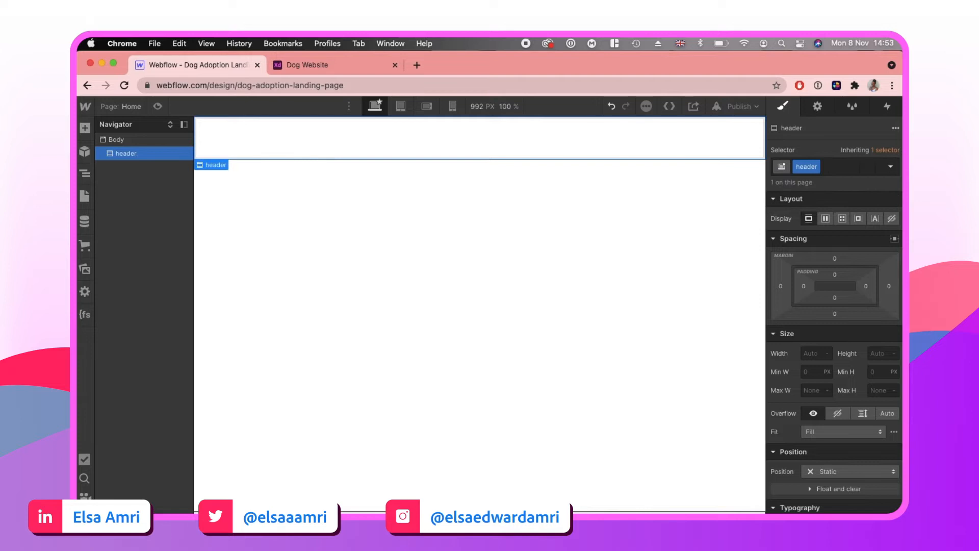
# - Set the header to a horizontal flex layout with items centered vertically and justified with space between
pyautogui.click(826, 219)
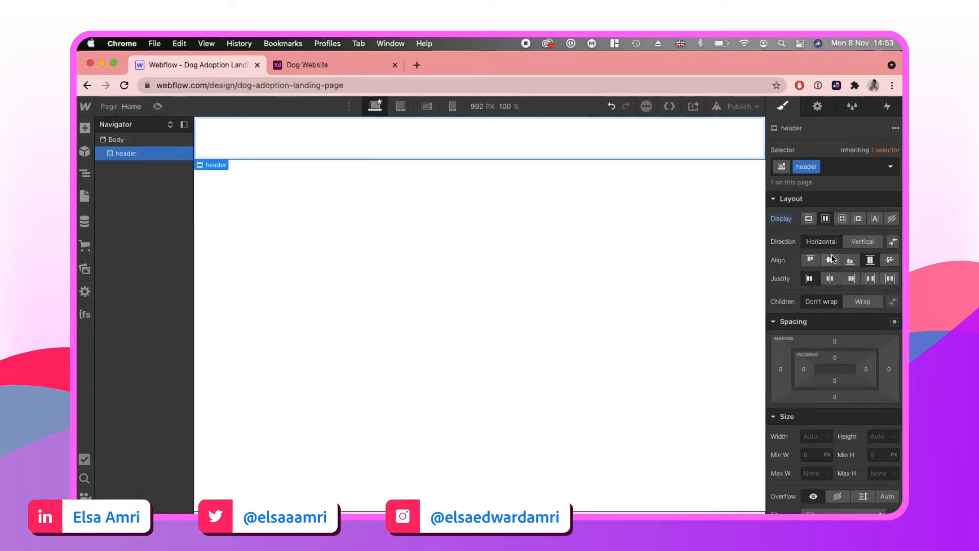
pyautogui.click(871, 278)
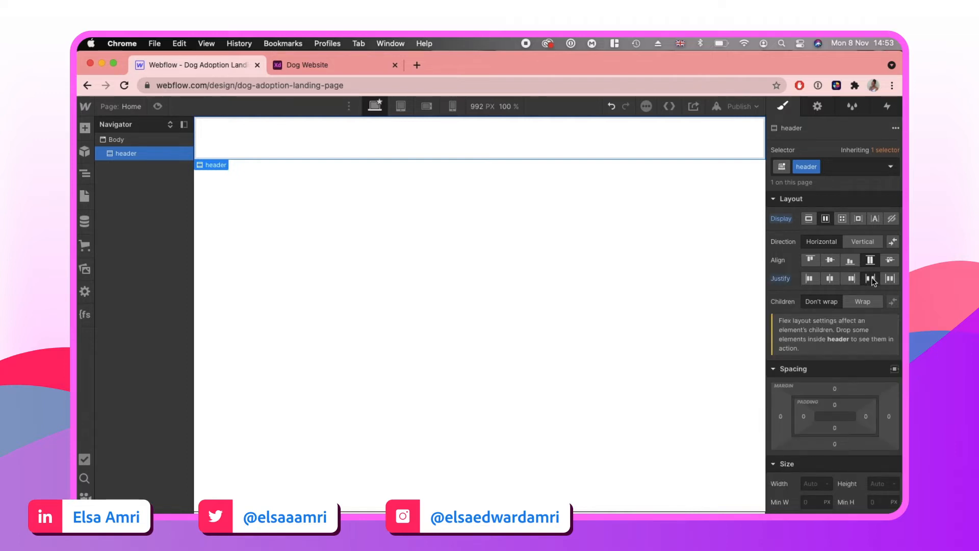
pyautogui.click(831, 260)
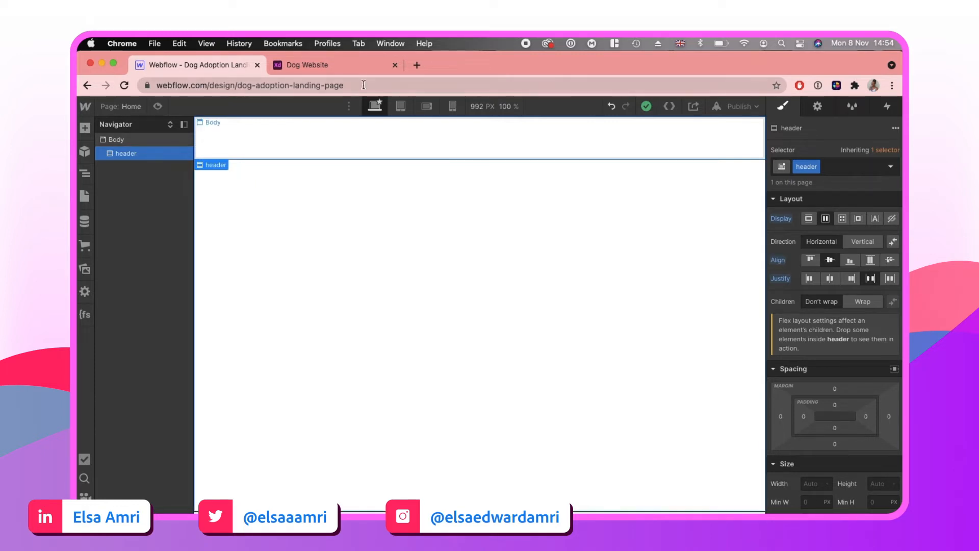
# - Check the logo's size and its distances from the artboard edges in the Dog Website specs, and return to Webflow
pyautogui.click(320, 69)
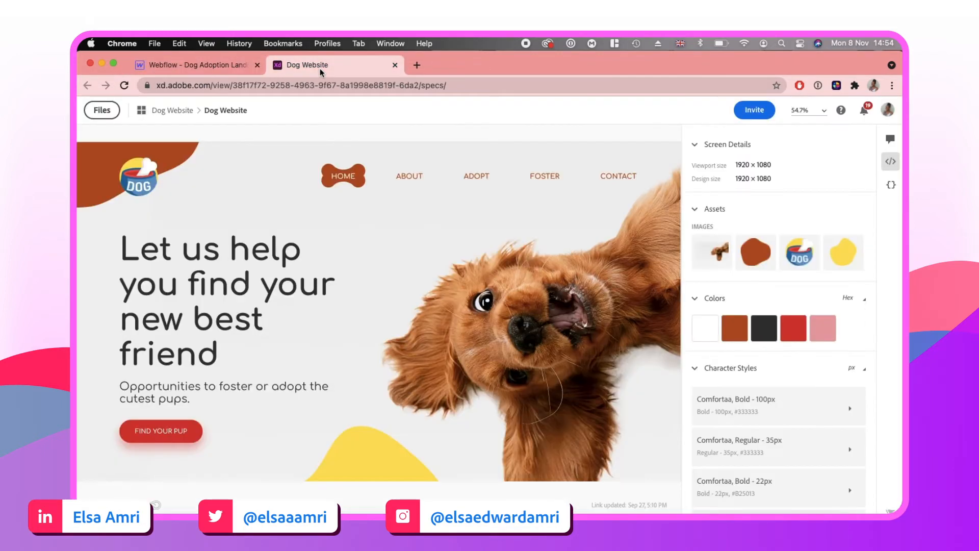
pyautogui.click(146, 177)
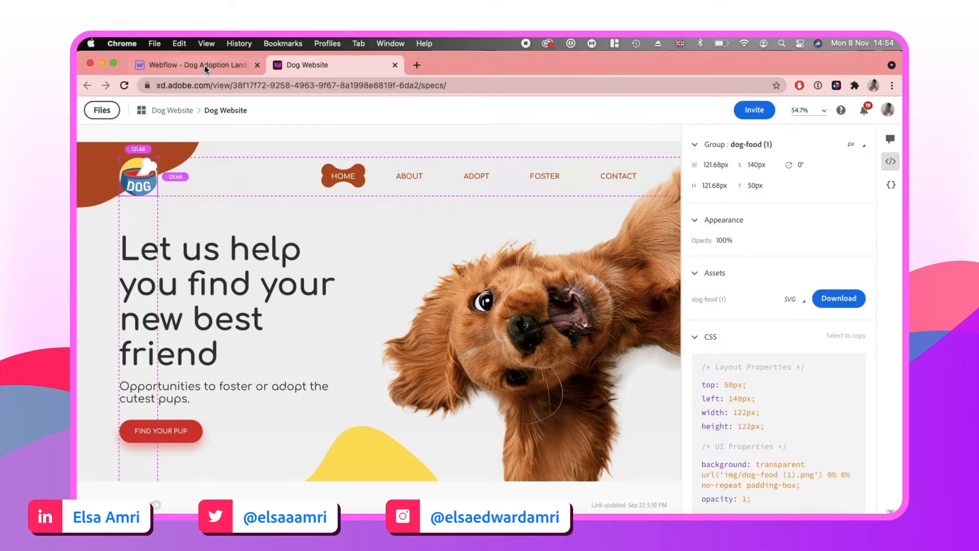
pyautogui.click(205, 69)
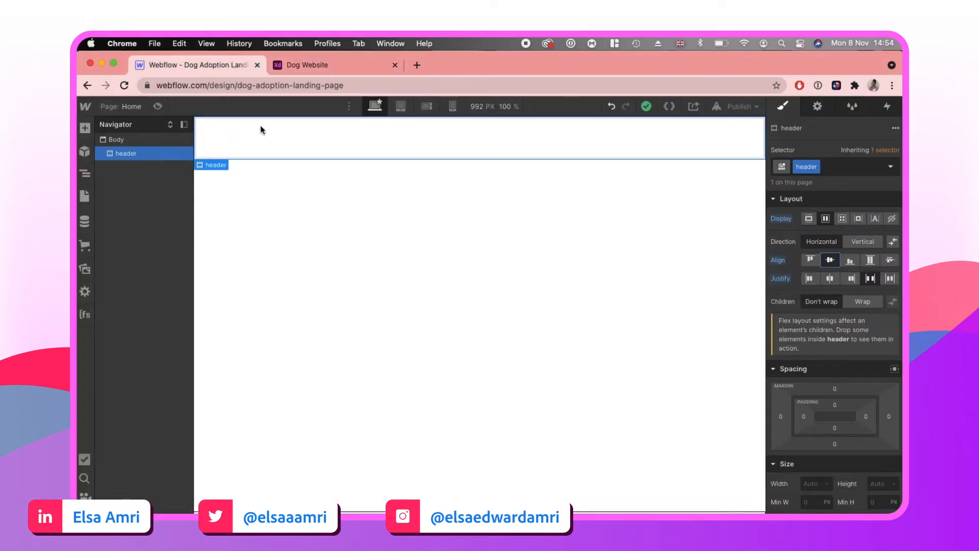
pyautogui.scroll(-2, 853, 309)
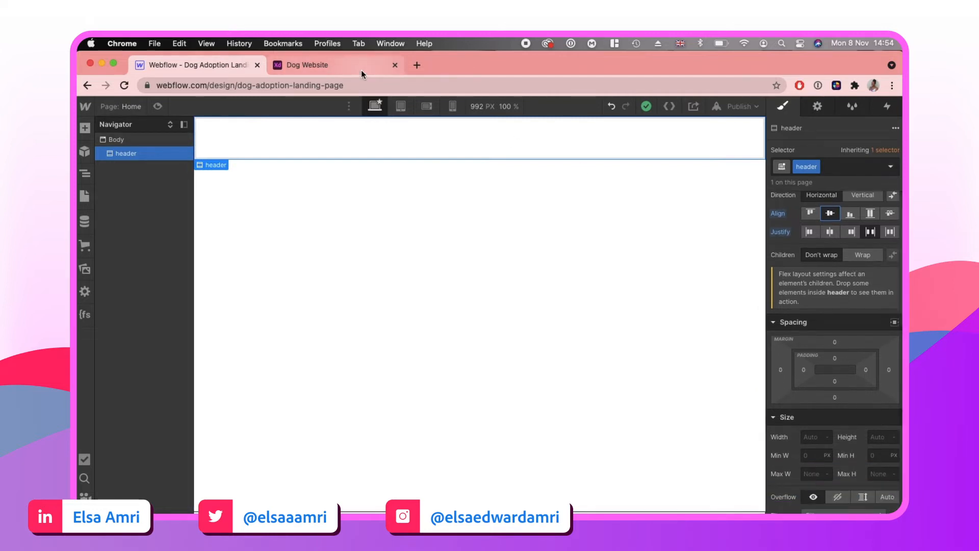
pyautogui.click(362, 70)
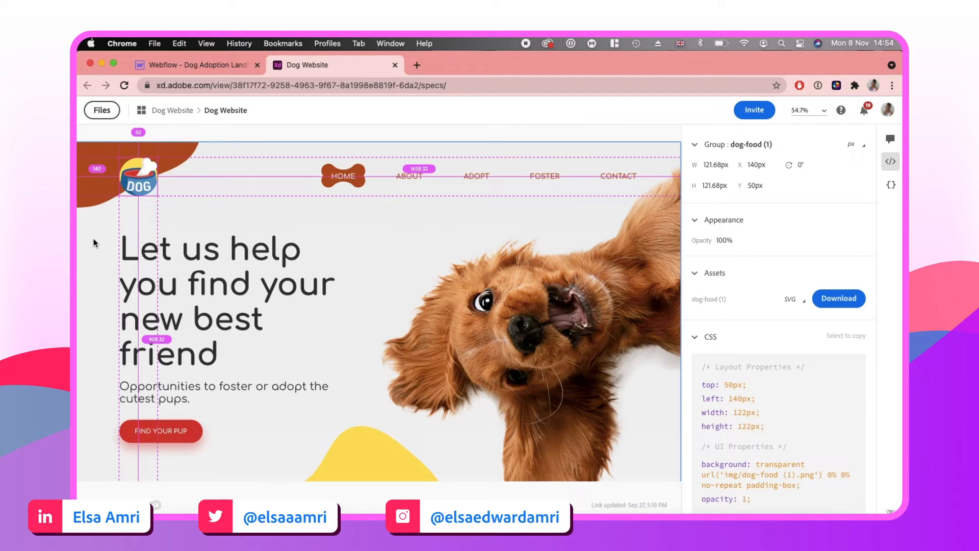
pyautogui.click(214, 63)
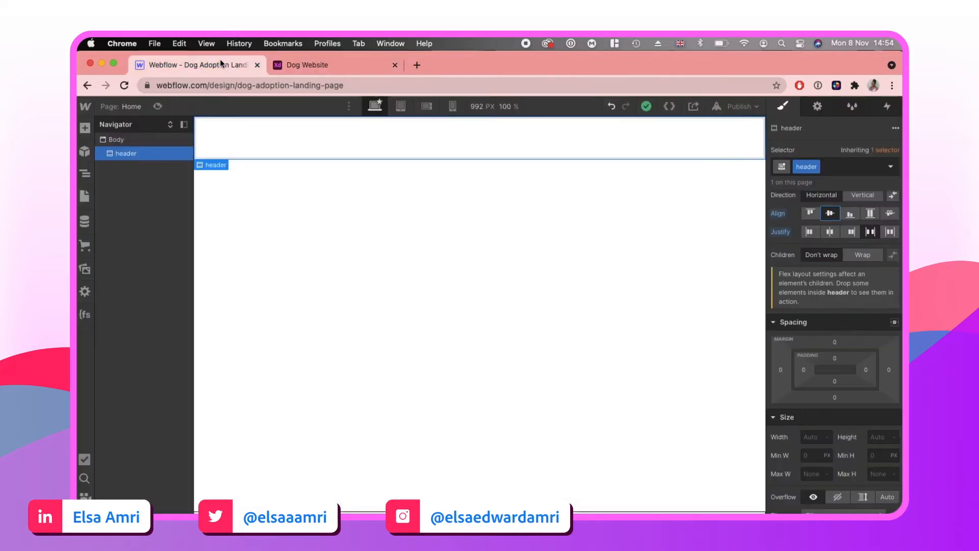
# - Set the header's left and right margins to 100 px each
pyautogui.click(781, 370)
pyautogui.write('100')
pyautogui.press('Return')
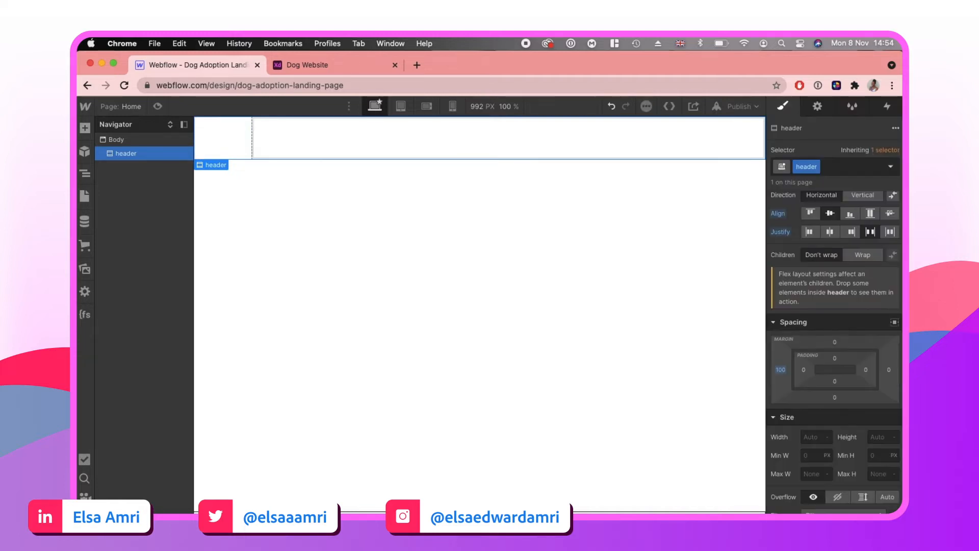
pyautogui.click(887, 369)
pyautogui.write('100')
pyautogui.press('Return')
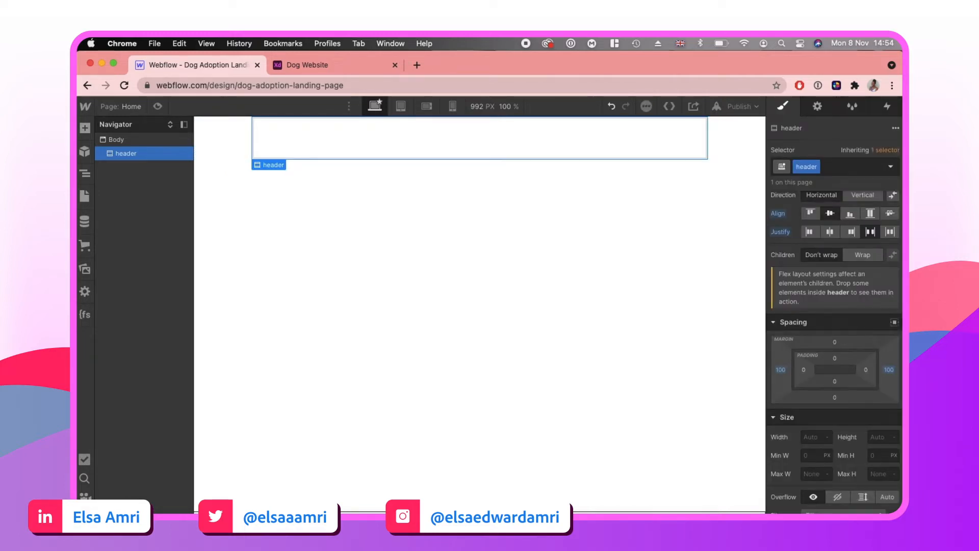
# - Set the header's top padding to 50 px and its bottom padding to 0
pyautogui.click(835, 357)
pyautogui.write('50')
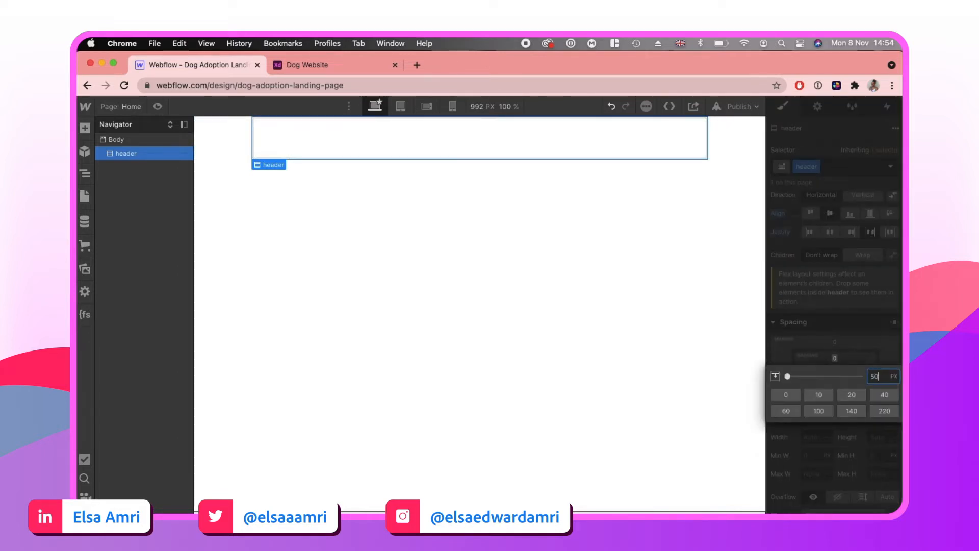
pyautogui.press('Return')
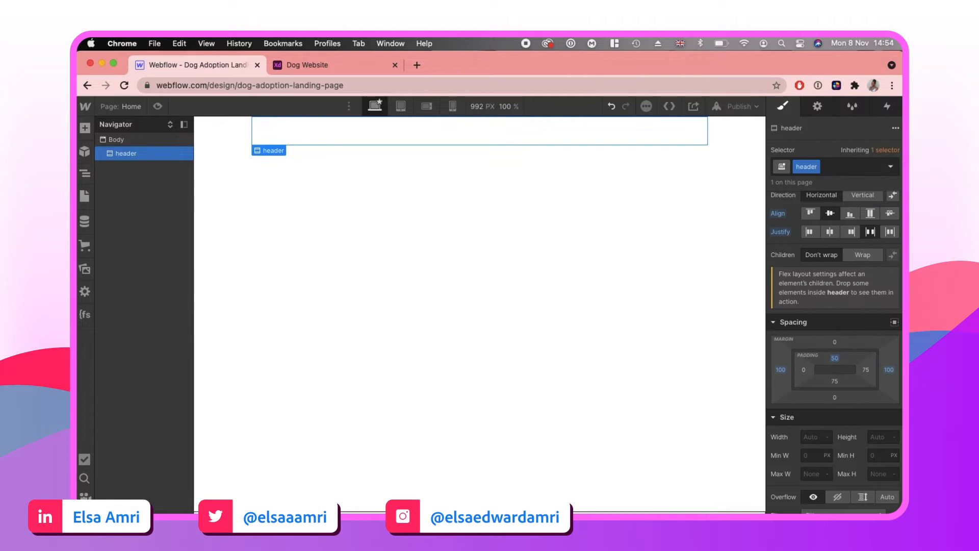
pyautogui.click(835, 382)
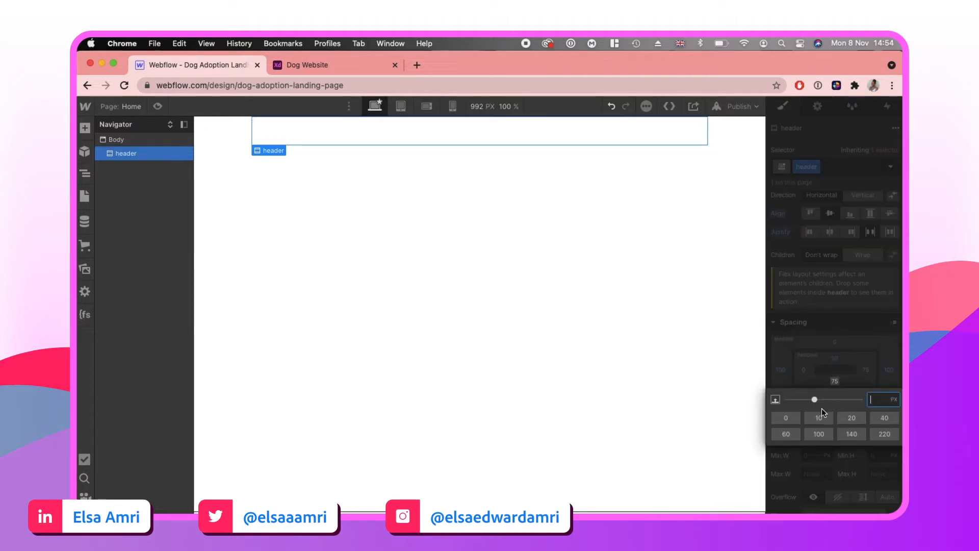
pyautogui.click(788, 417)
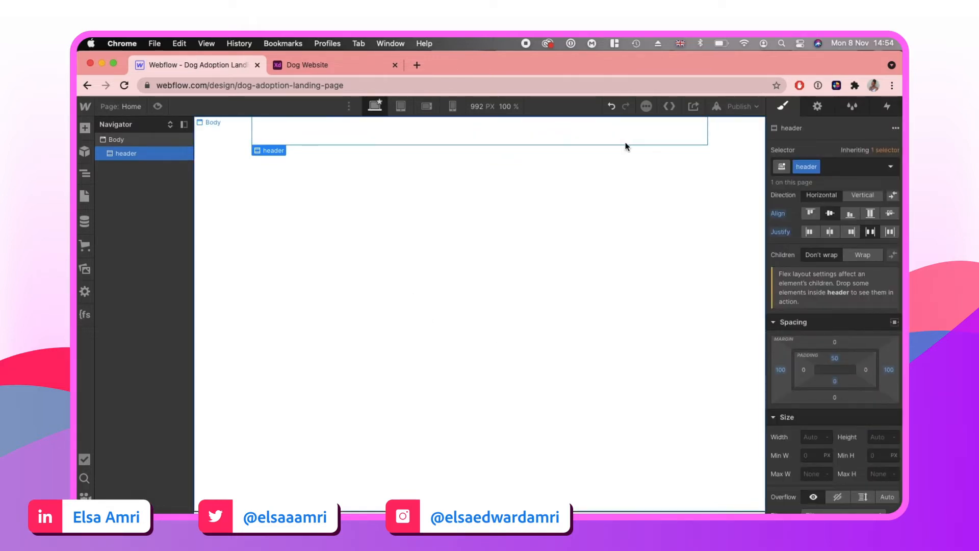
# - Add a Div Block inside the header and give it the class logo-block
pyautogui.press('super+e')
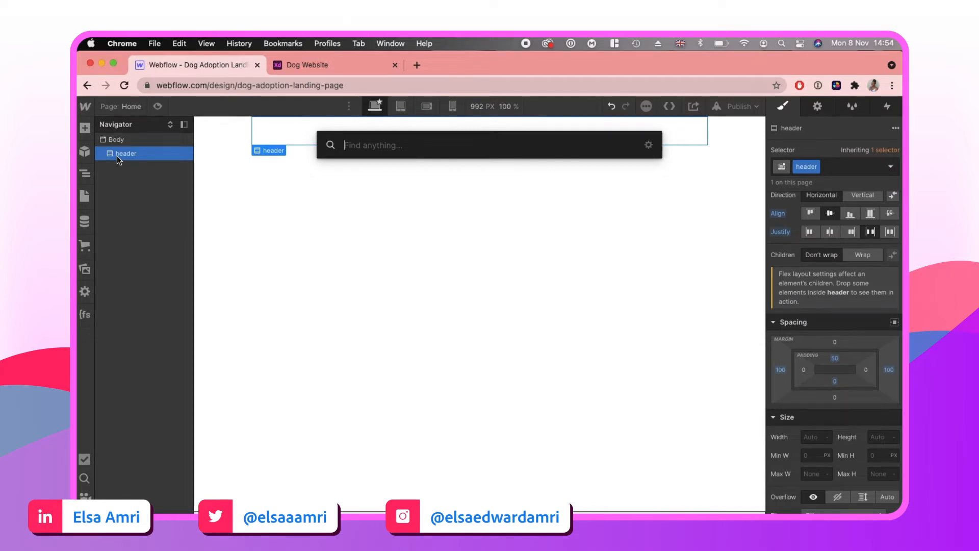
pyautogui.write('div')
pyautogui.press('Return')
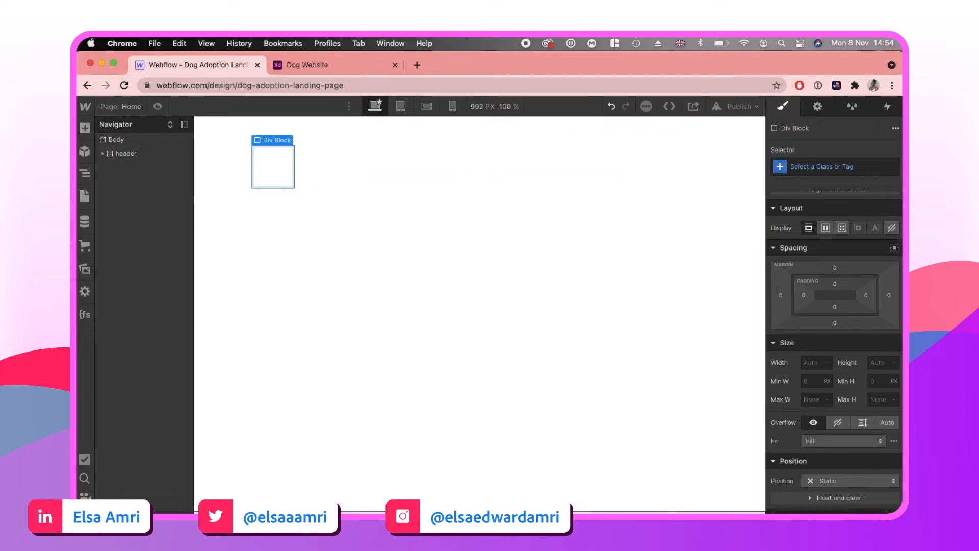
pyautogui.click(103, 153)
pyautogui.click(804, 165)
pyautogui.write('logo-block')
pyautogui.press('Return')
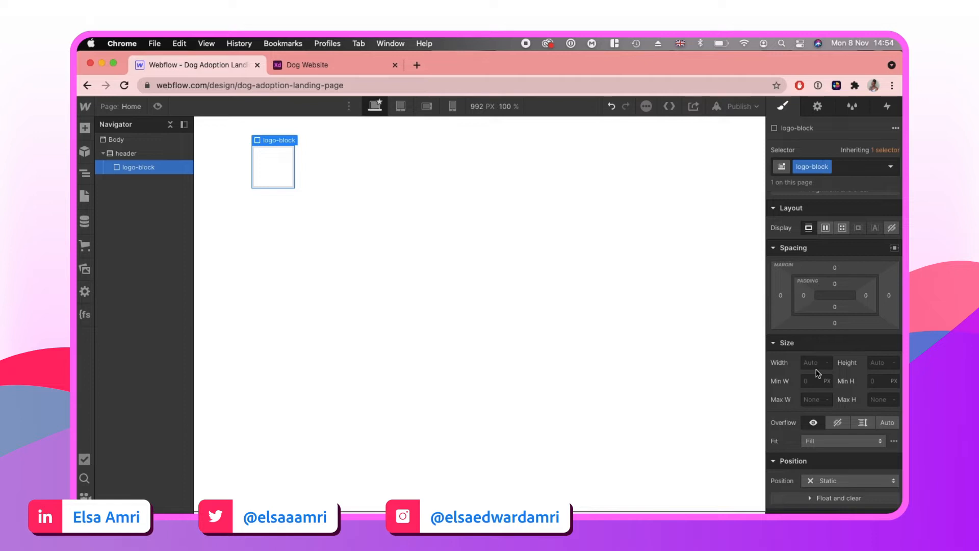
# - Check the logo's width in the Dog Website specs and set the logo-block's width to 120 px in Webflow
pyautogui.click(370, 67)
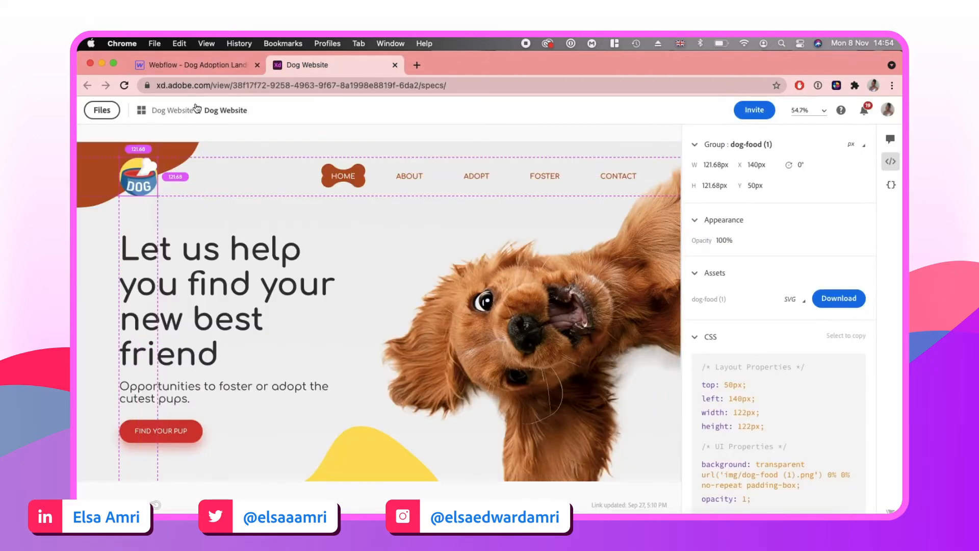
pyautogui.click(202, 65)
pyautogui.write('120')
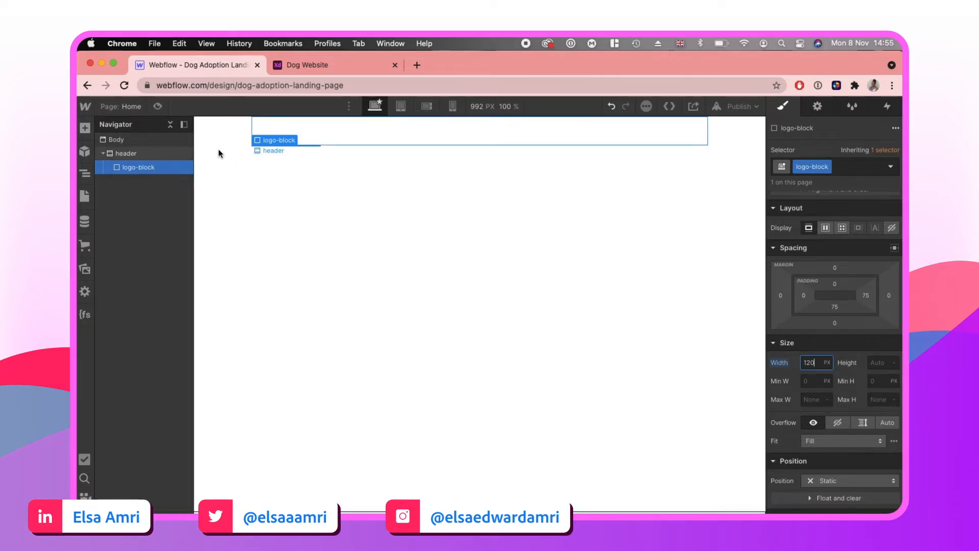
# - Add an Image inside the logo-block and use the asset dog-food (1).svg for it
pyautogui.click(284, 142)
pyautogui.press('super+e')
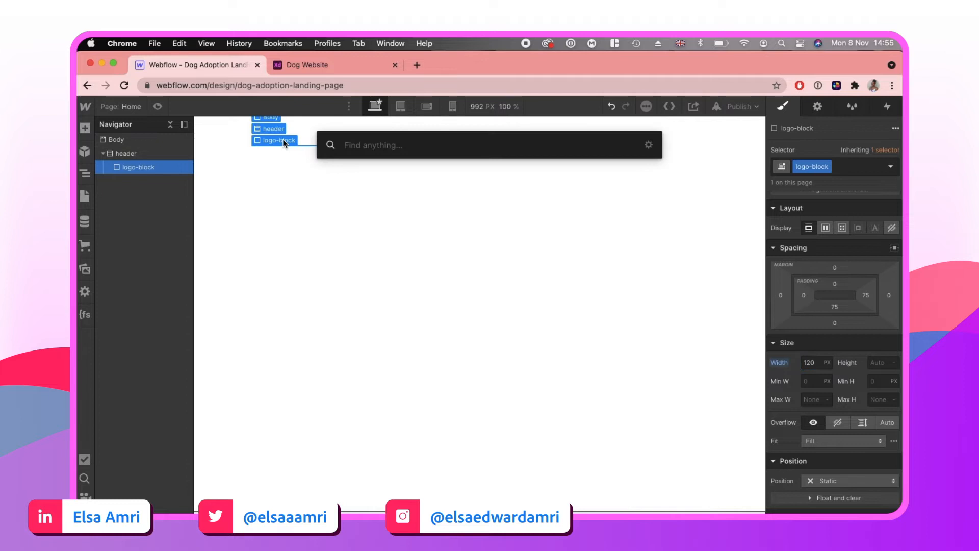
pyautogui.write('image')
pyautogui.press('Return')
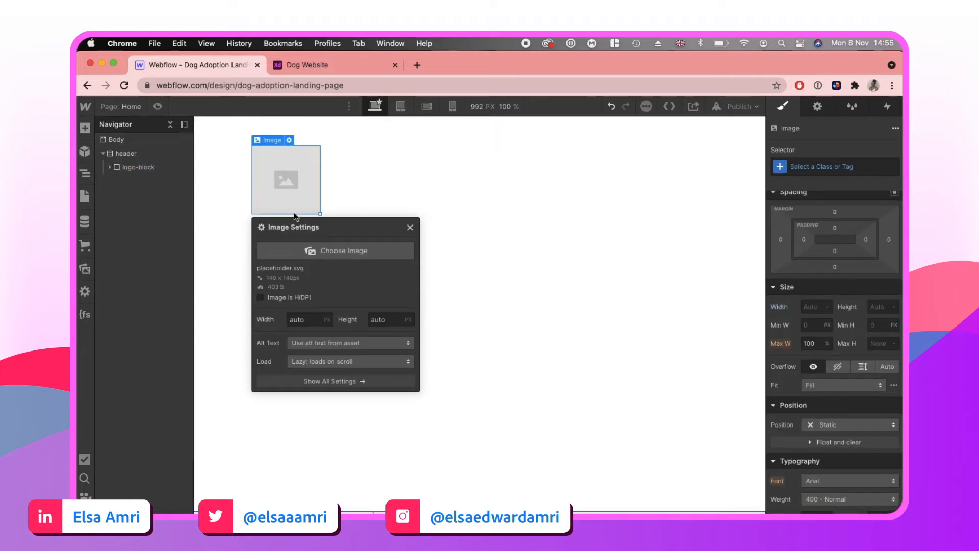
pyautogui.click(388, 249)
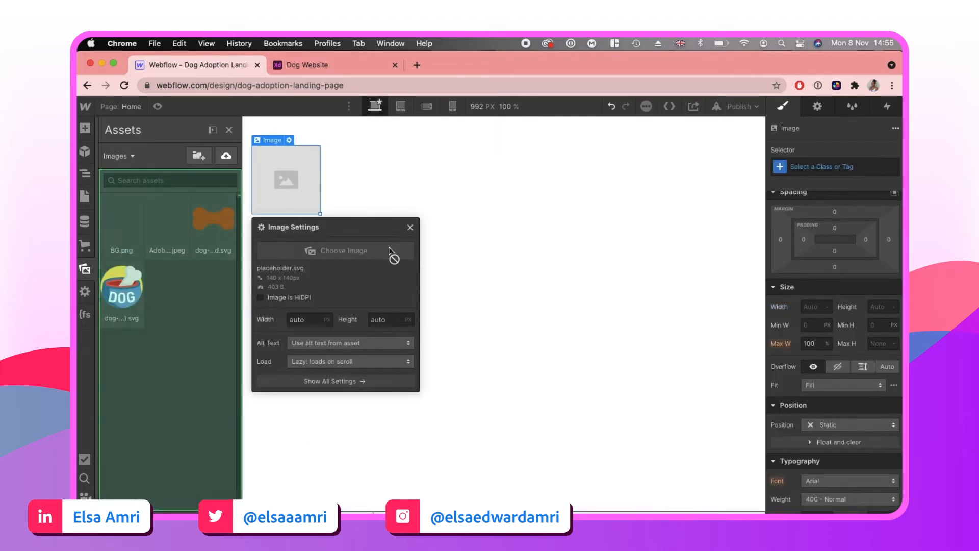
pyautogui.click(115, 300)
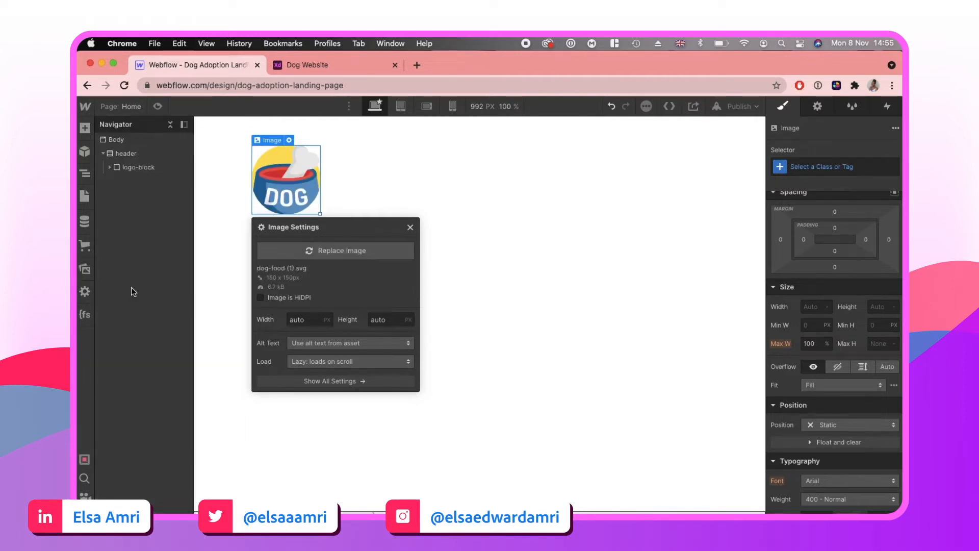
pyautogui.click(410, 227)
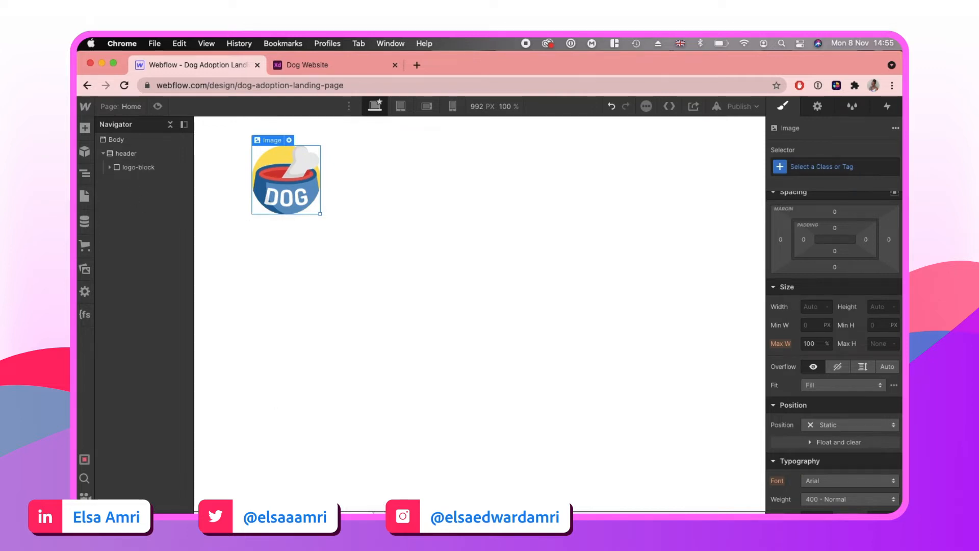
# - Give the dog-food image the class logo
pyautogui.click(816, 166)
pyautogui.write('logo')
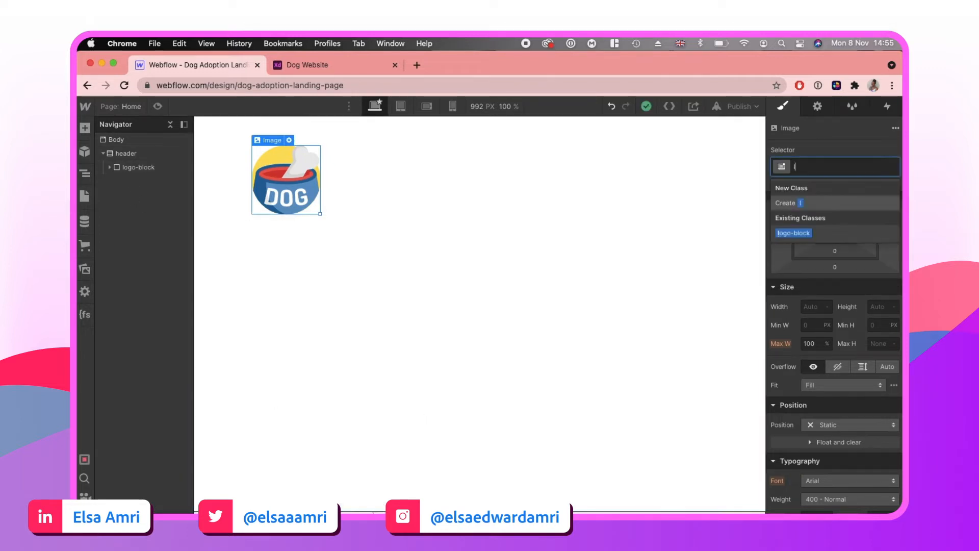
pyautogui.press('Return')
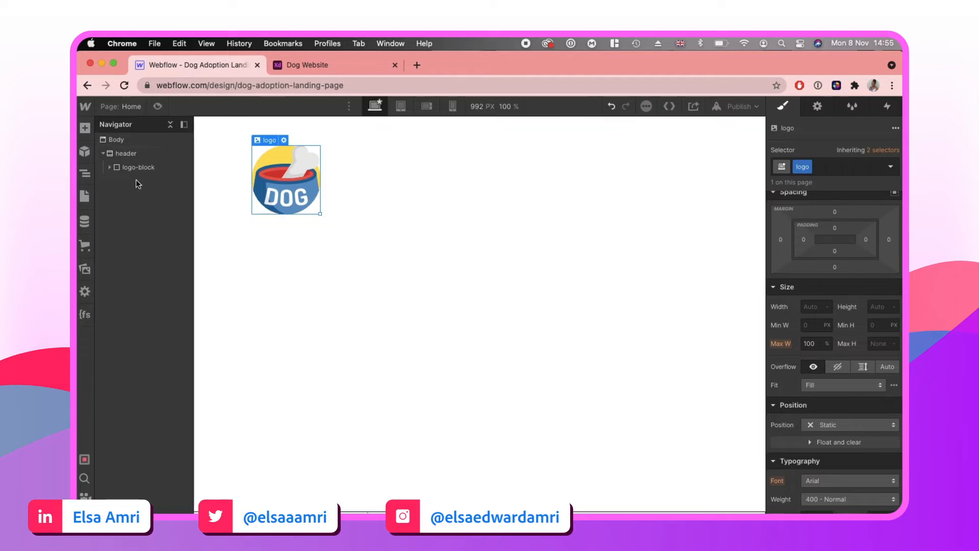
# - Preview the page with the logo-block in place, then set the logo-block's width to 80 px
pyautogui.click(138, 167)
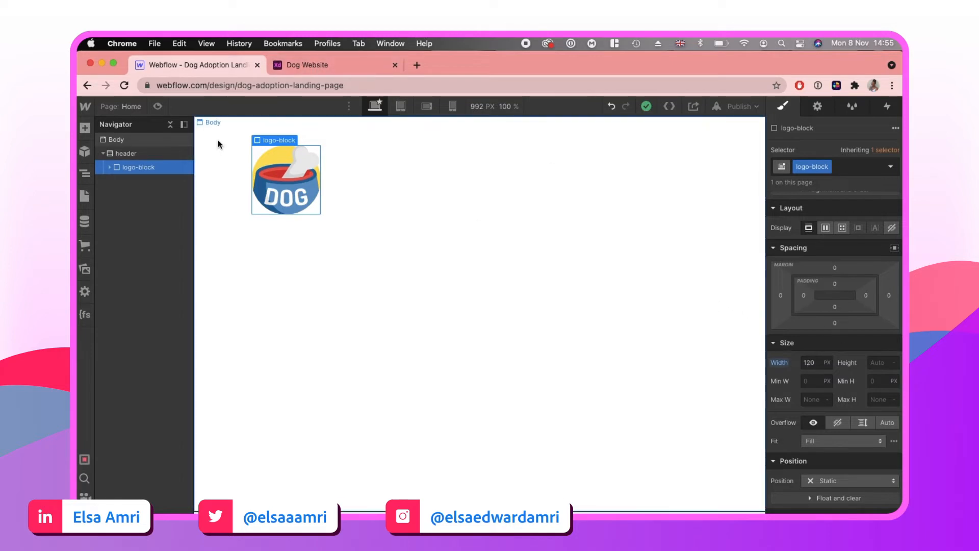
pyautogui.click(158, 106)
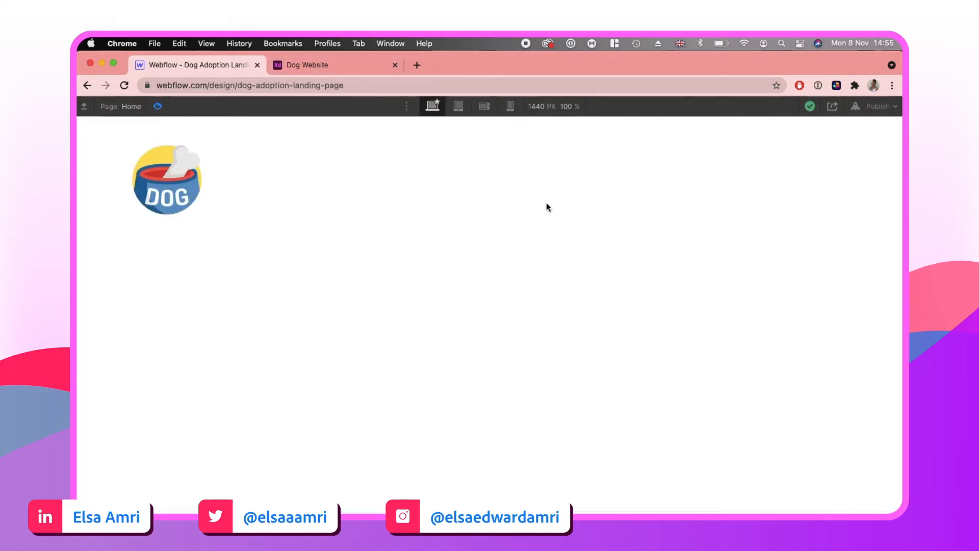
pyautogui.press('Escape')
pyautogui.click(807, 409)
pyautogui.write('80')
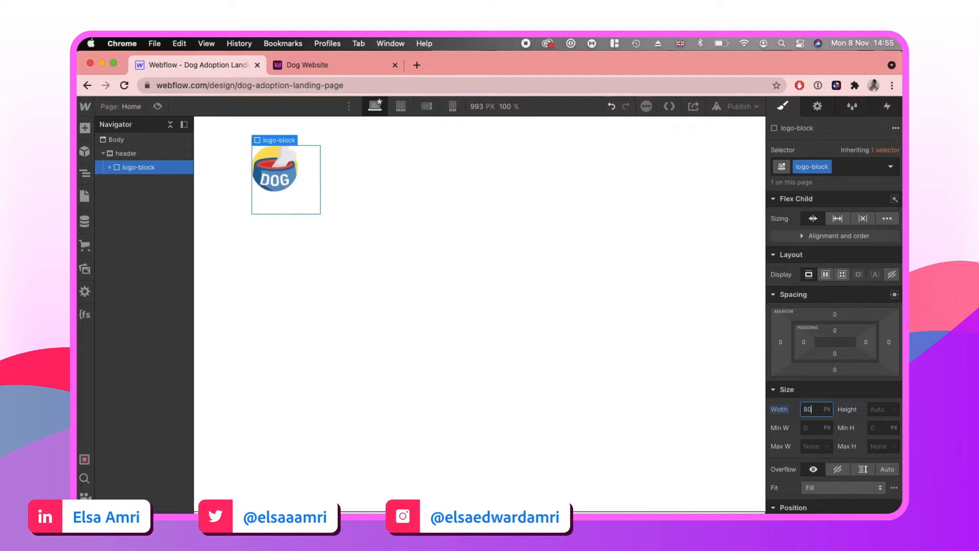
# - Add a second Div Block inside the header and give it the class navigation
pyautogui.click(128, 154)
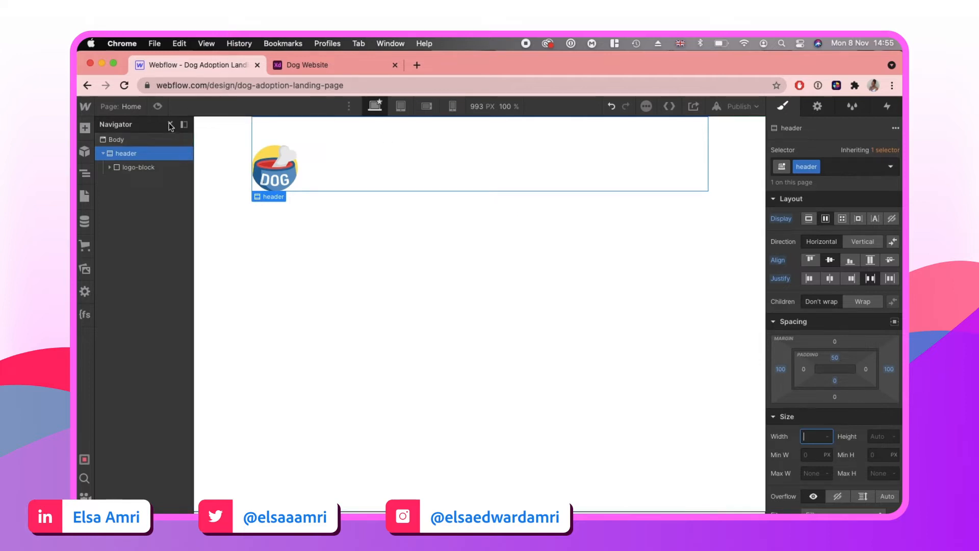
pyautogui.click(161, 151)
pyautogui.press('super+e')
pyautogui.write('div')
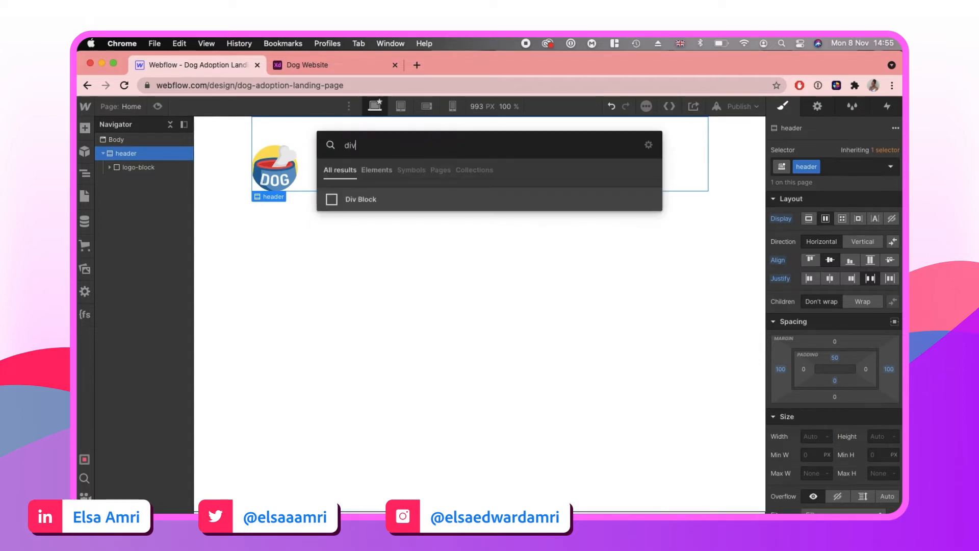
pyautogui.press('Return')
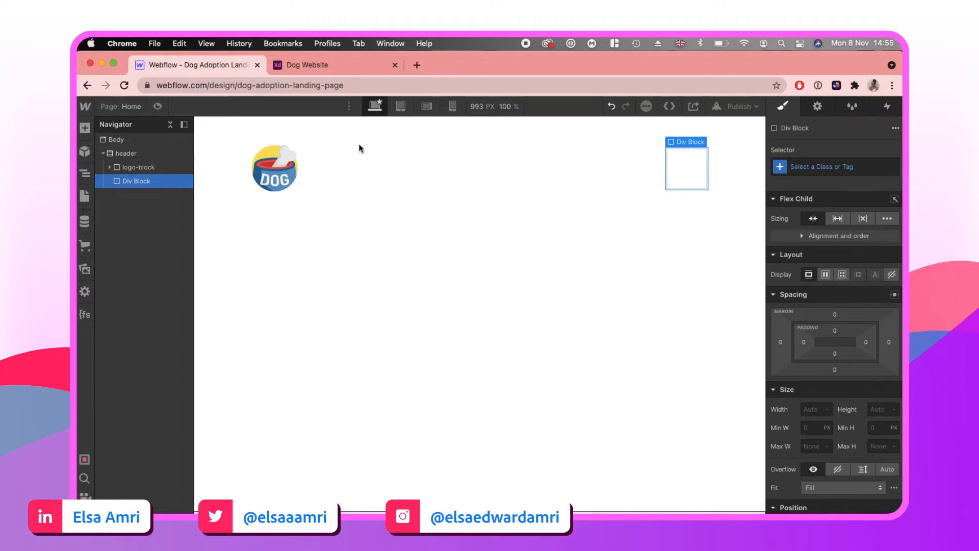
pyautogui.click(807, 165)
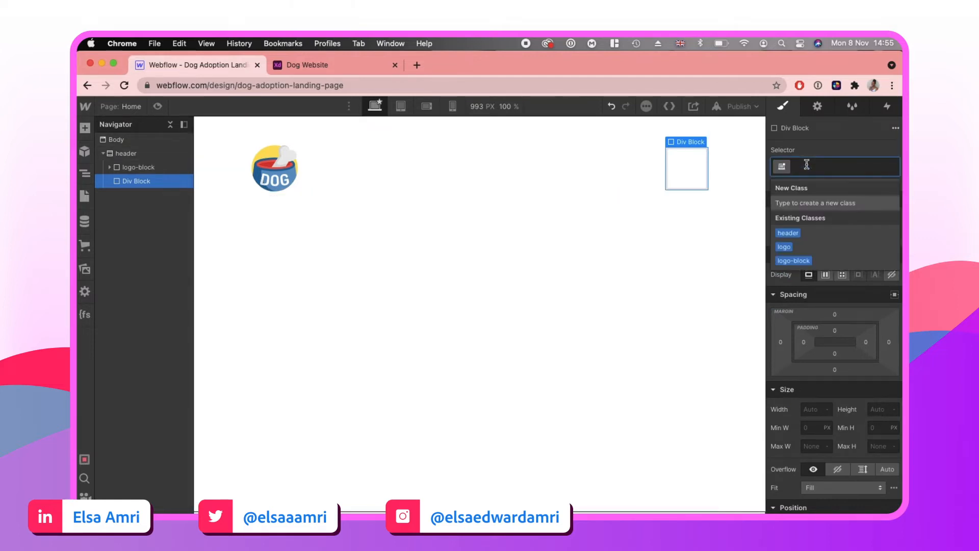
pyautogui.write('navigation')
pyautogui.press('Return')
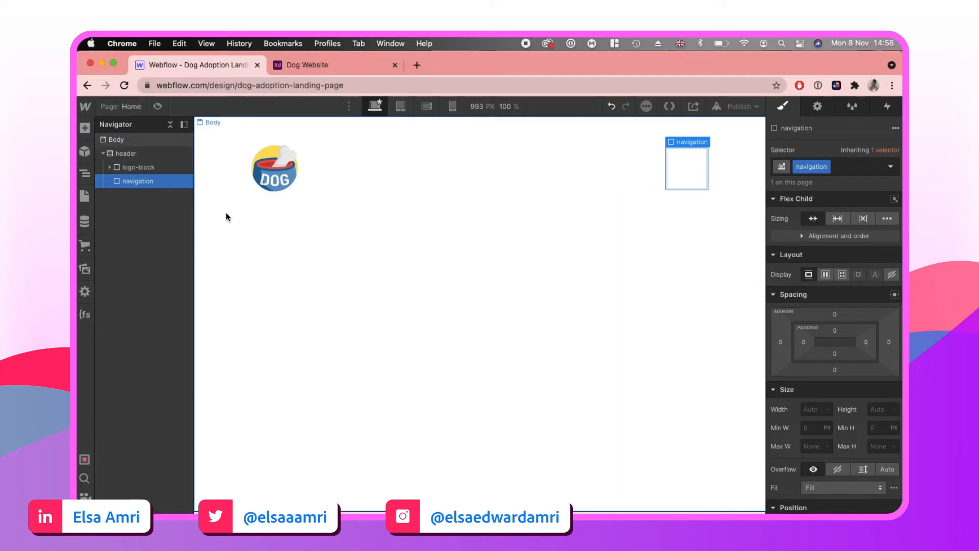
# - Set the navigation block's position to Relative and its display to flex
pyautogui.scroll(-3, 830, 378)
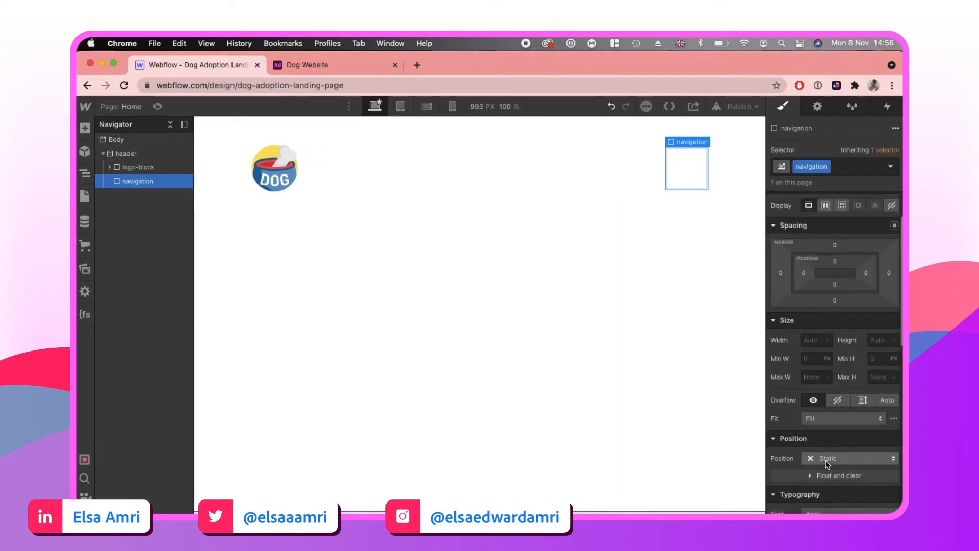
pyautogui.click(826, 460)
pyautogui.click(843, 429)
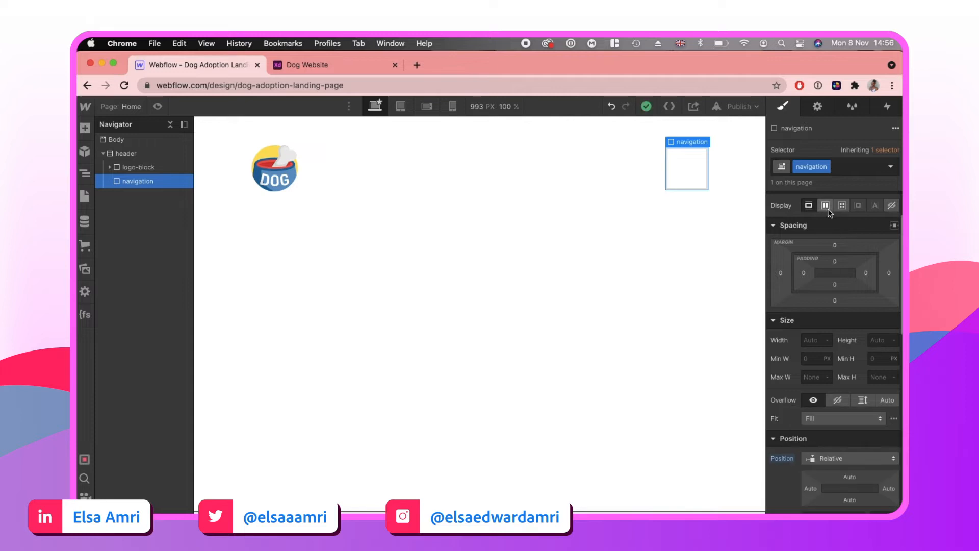
pyautogui.click(827, 209)
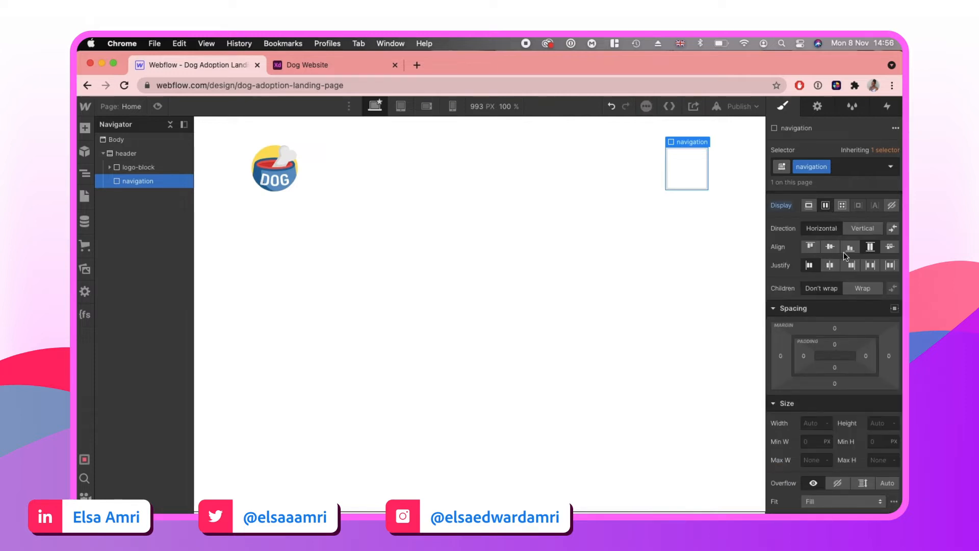
# - Add a Div Block inside the navigation block and give it the class nav-link-block
pyautogui.press('super+e')
pyautogui.write('div')
pyautogui.press('Return')
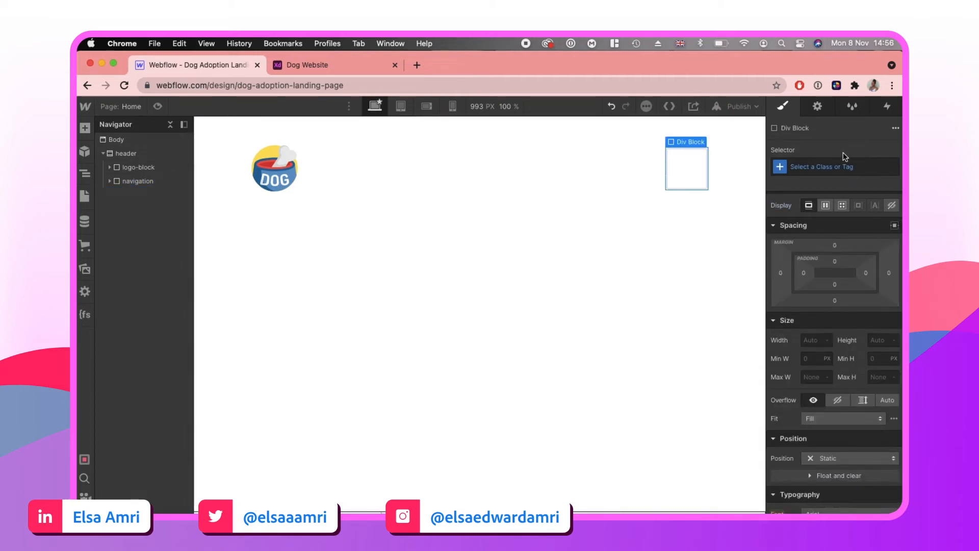
pyautogui.click(825, 168)
pyautogui.write('nav-link-block')
pyautogui.press('Return')
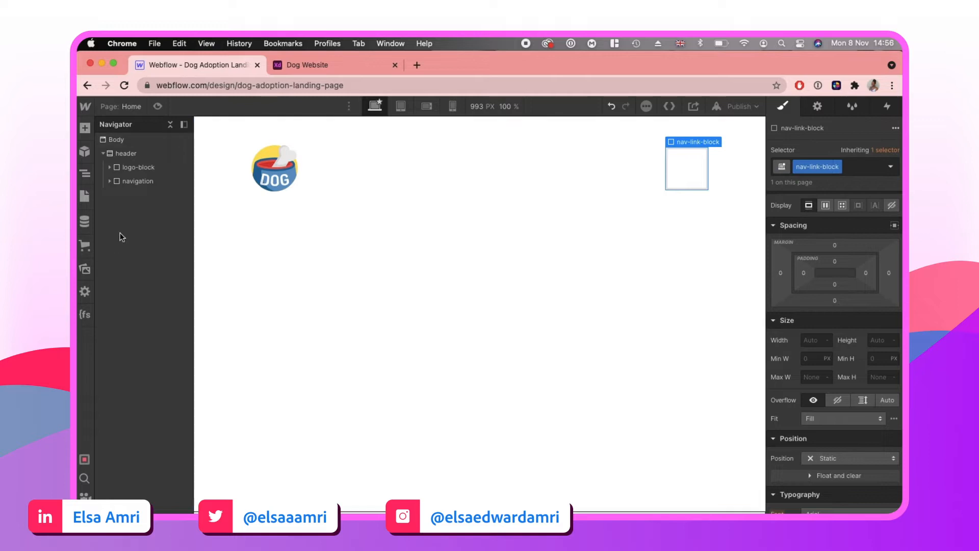
# - Add a Text Link inside the nav-link-block and check the navigation labels in the Dog Website specs before returning to Webflow
pyautogui.click(109, 181)
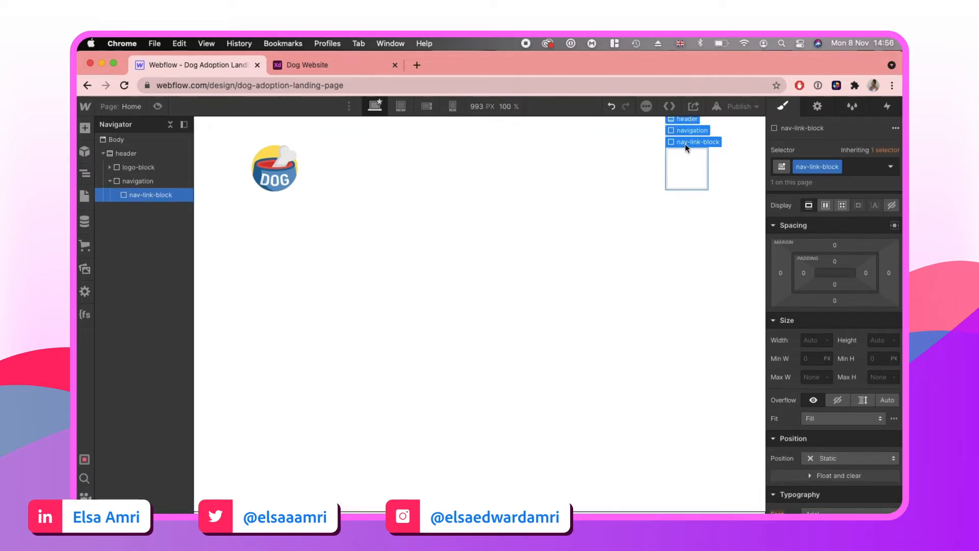
pyautogui.press('super+e')
pyautogui.write('tex')
pyautogui.press('Return')
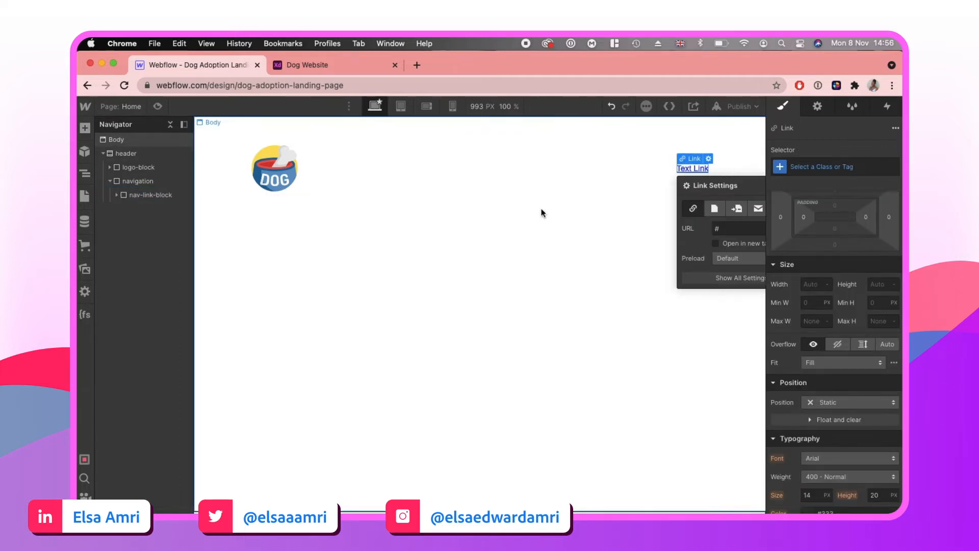
pyautogui.click(315, 64)
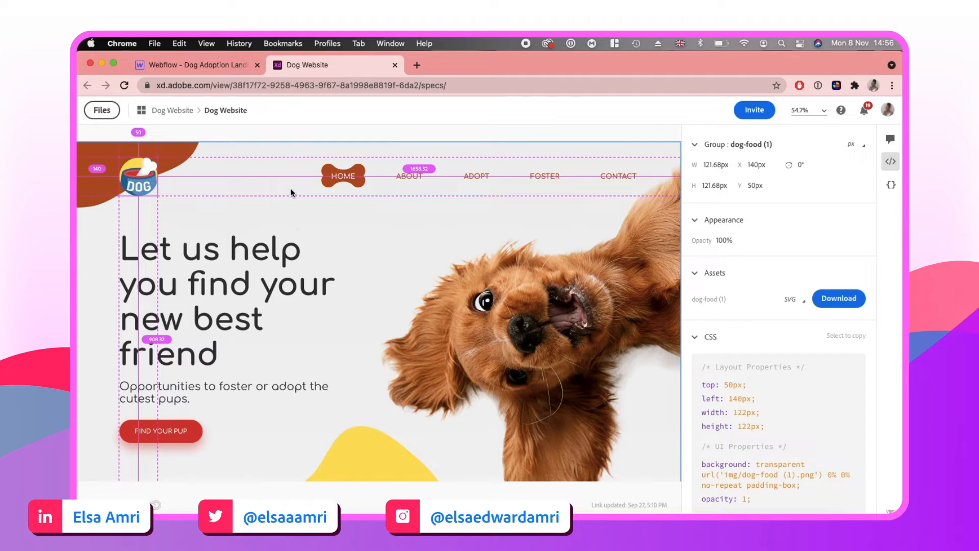
pyautogui.click(223, 61)
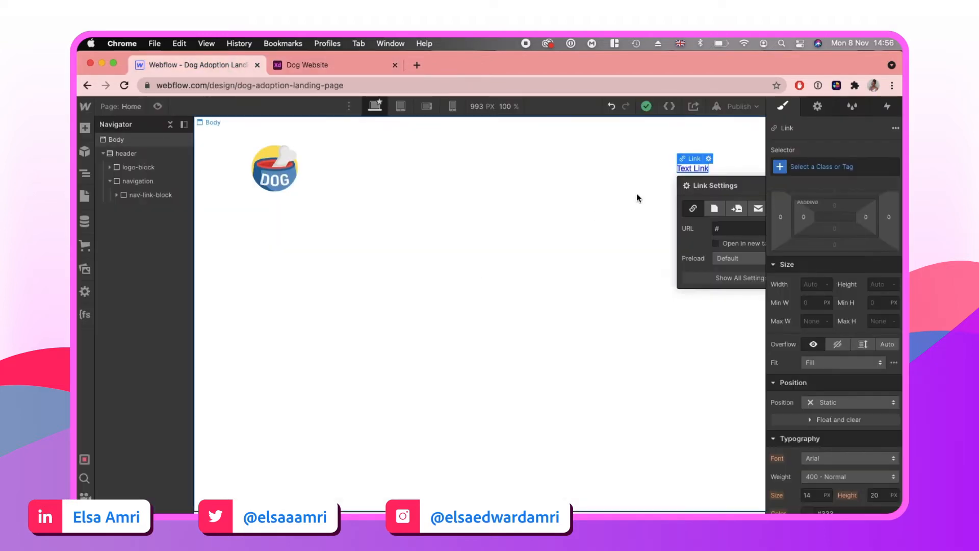
# - Change the text link's wording to HOME and set its text decoration to none
pyautogui.doubleClick(693, 168)
pyautogui.write('HO')
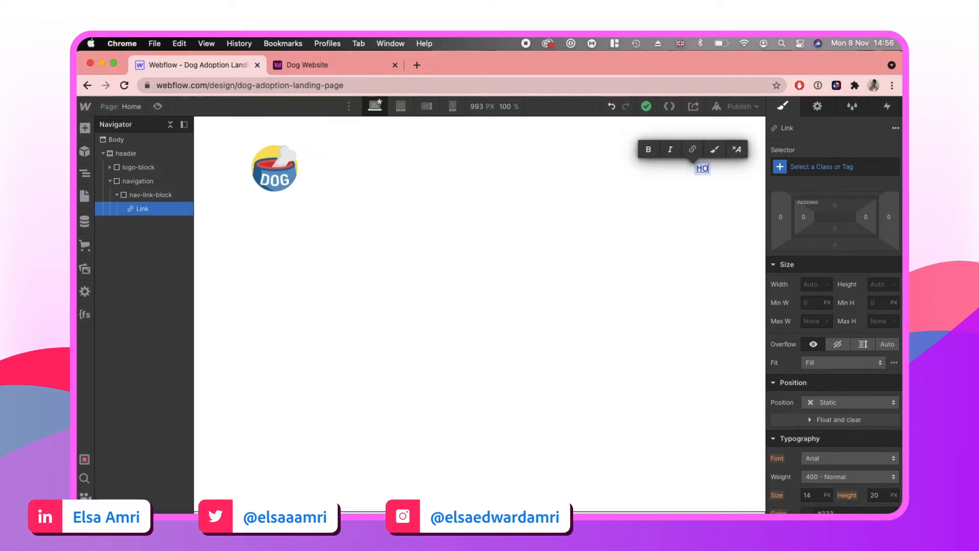
pyautogui.write('ME')
pyautogui.press('Escape')
pyautogui.scroll(-5, 828, 289)
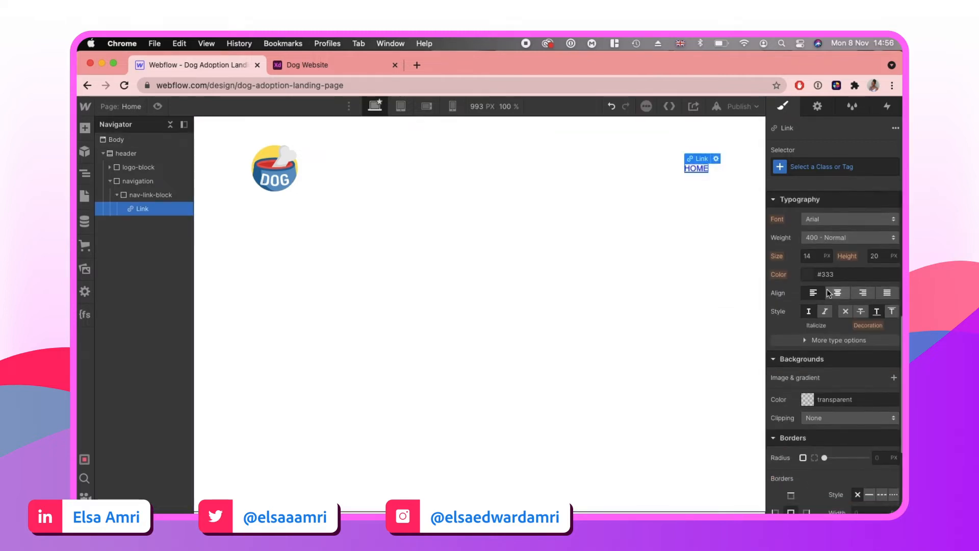
pyautogui.click(845, 311)
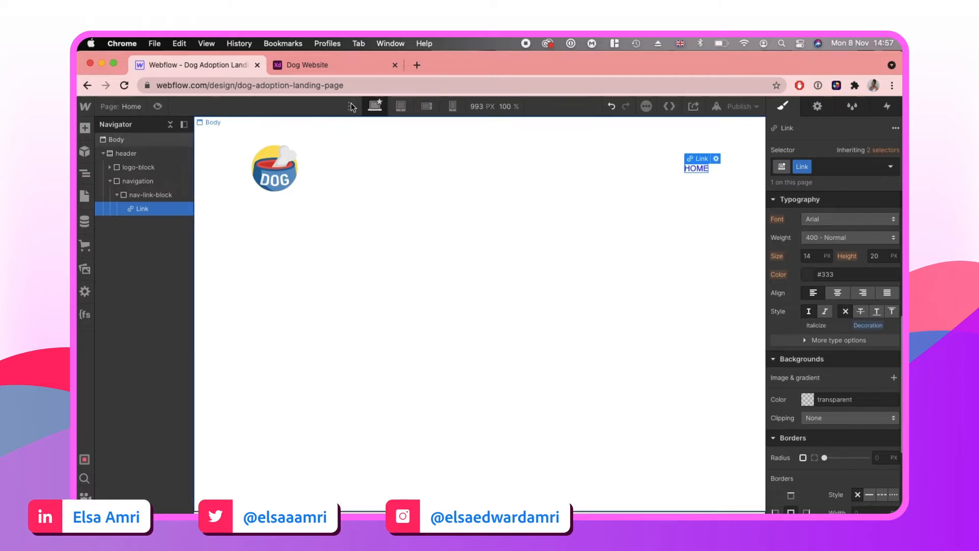
# - Copy the ABOUT text's color #b25013 from the Dog Website specs and apply it as the HOME link's text color in Webflow
pyautogui.click(325, 67)
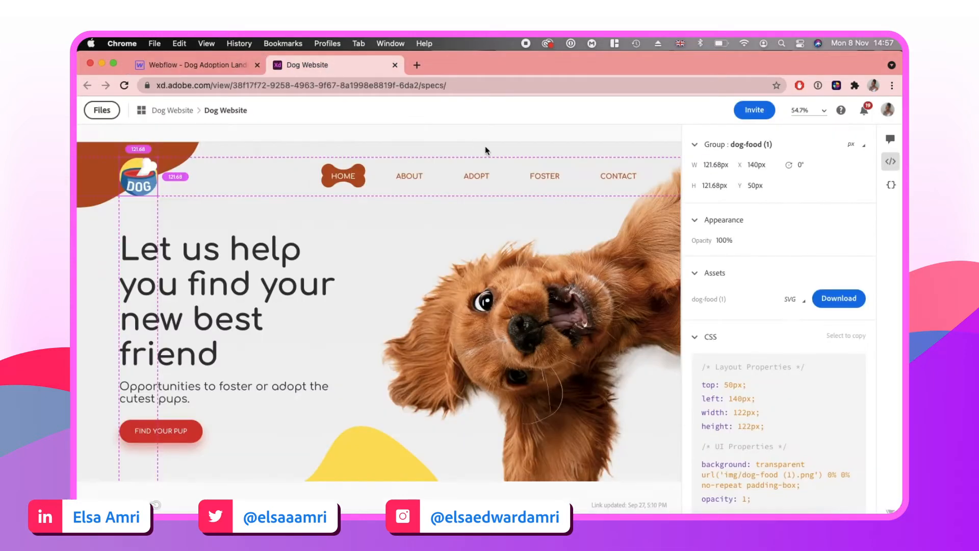
pyautogui.click(409, 177)
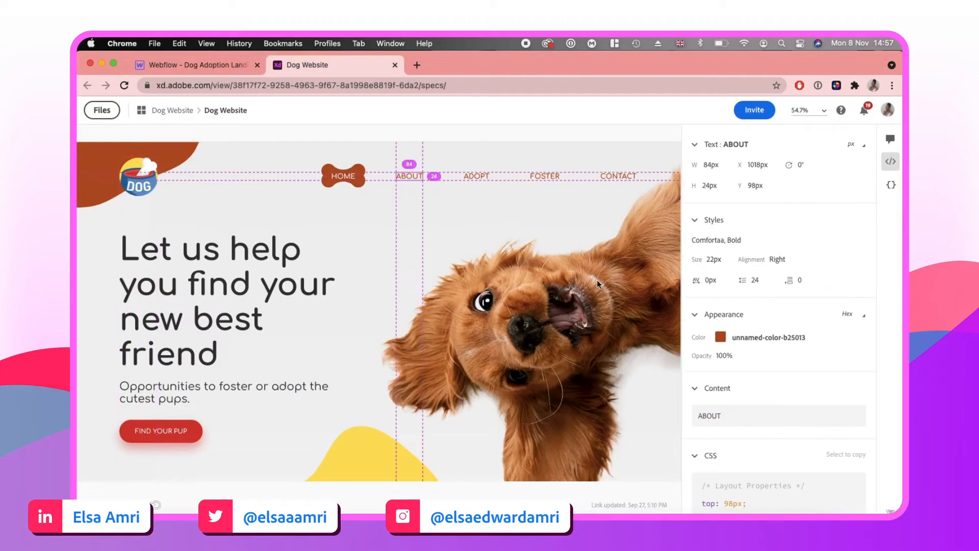
pyautogui.click(721, 338)
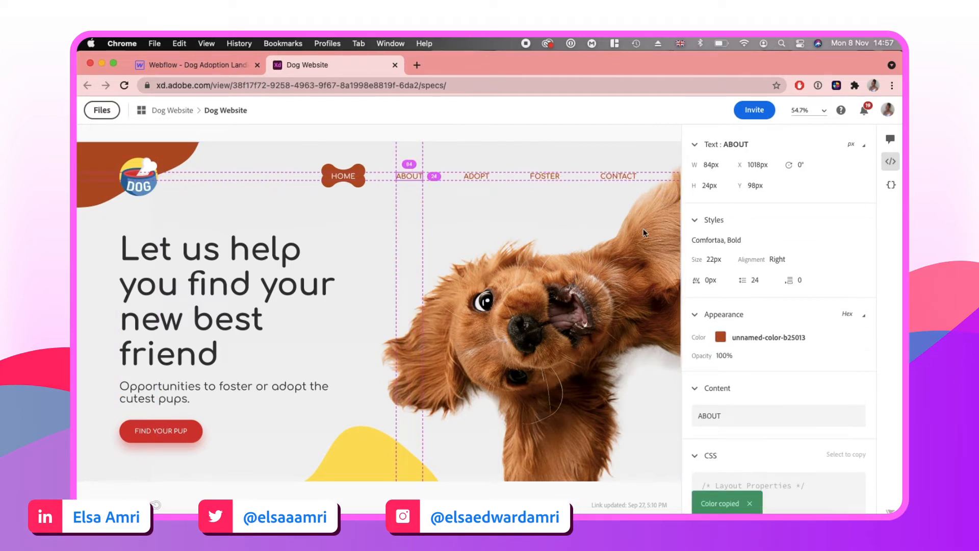
pyautogui.click(206, 67)
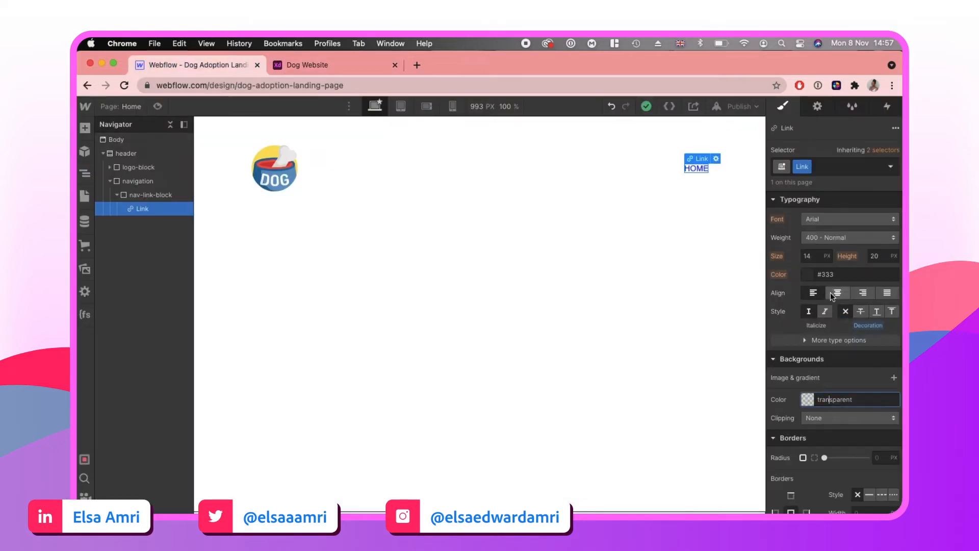
pyautogui.click(824, 275)
pyautogui.hotkey('ctrl', 'v')
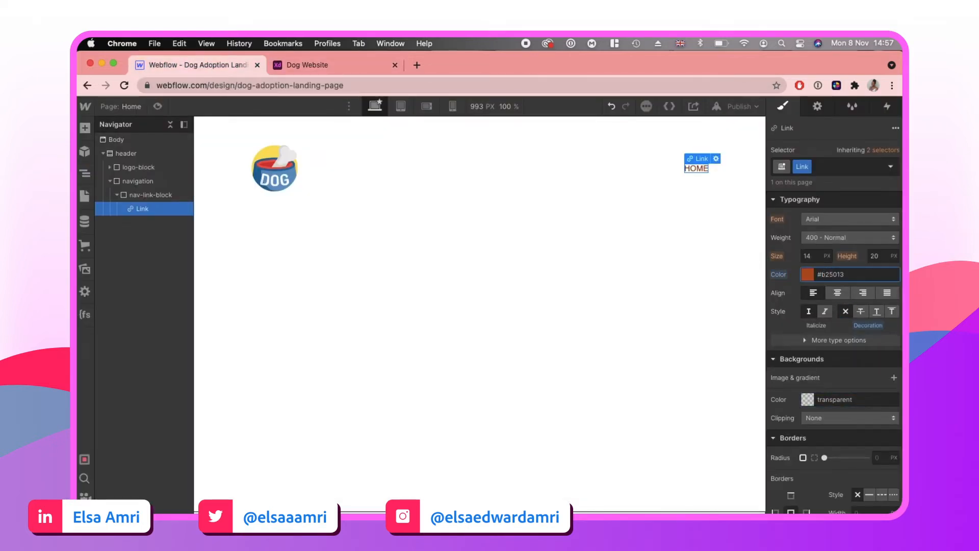
# - Set the HOME link's text color to white
pyautogui.click(805, 276)
pyautogui.moveTo(782, 299); pyautogui.dragTo(668, 211)
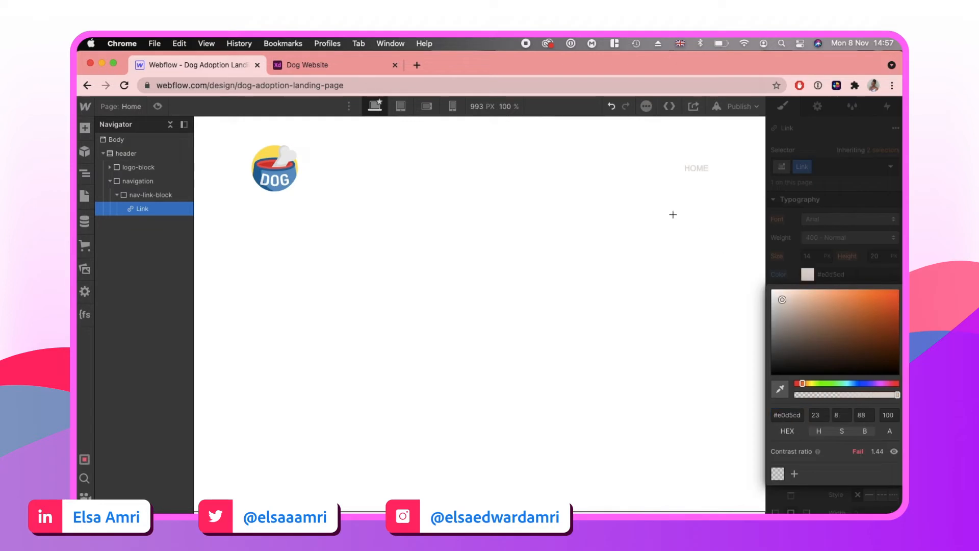
pyautogui.click(808, 274)
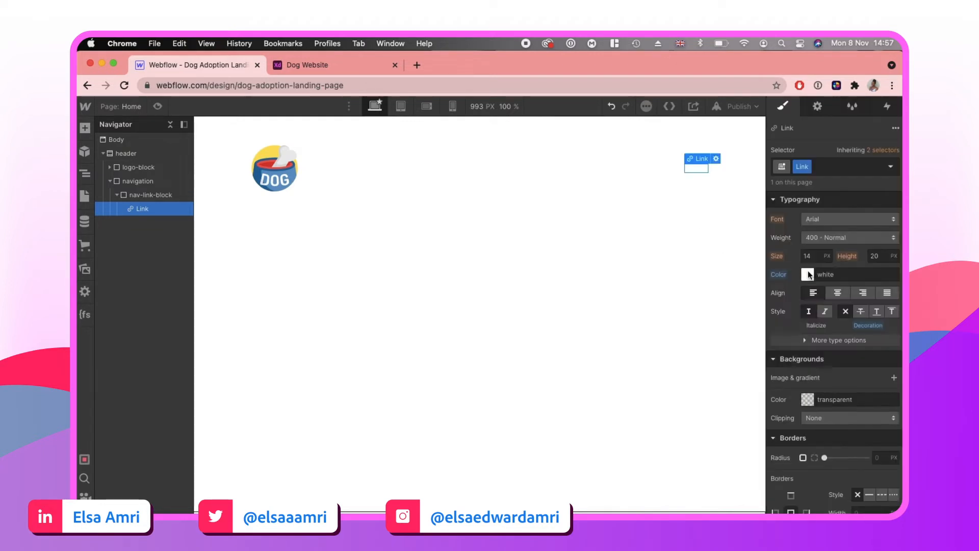
# - Set the HOME link's font to Comfortaa, weight 700 - Bold and size 22 px, checking the type style in the Dog Website specs
pyautogui.click(809, 223)
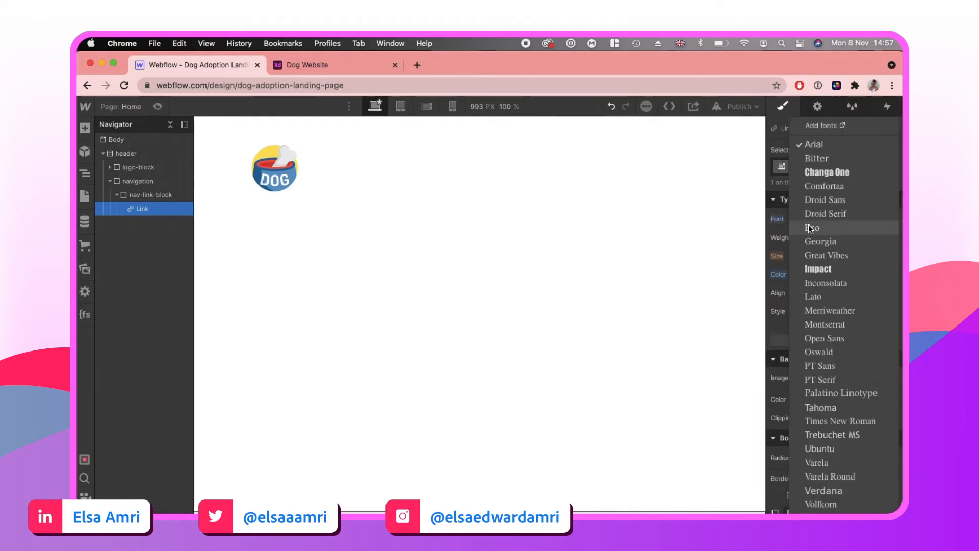
pyautogui.click(827, 186)
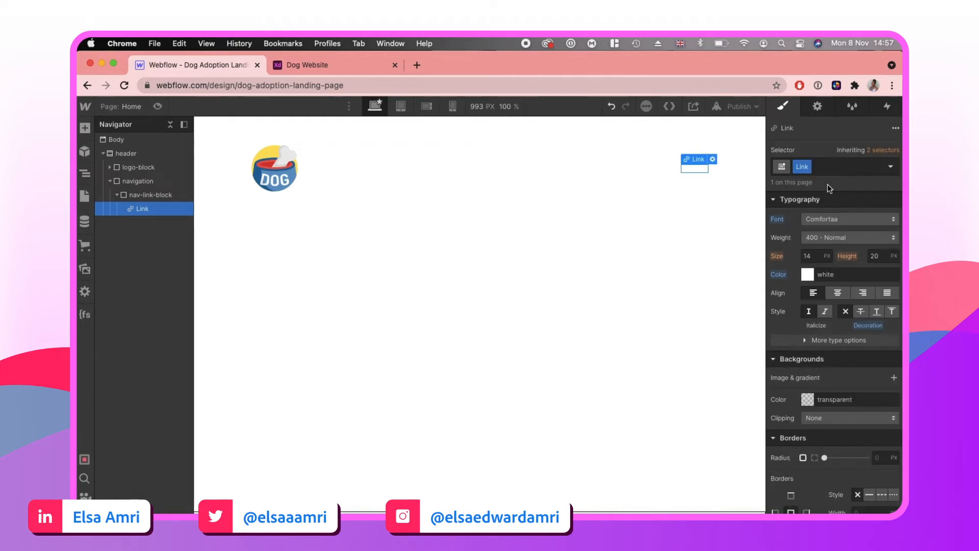
pyautogui.click(281, 66)
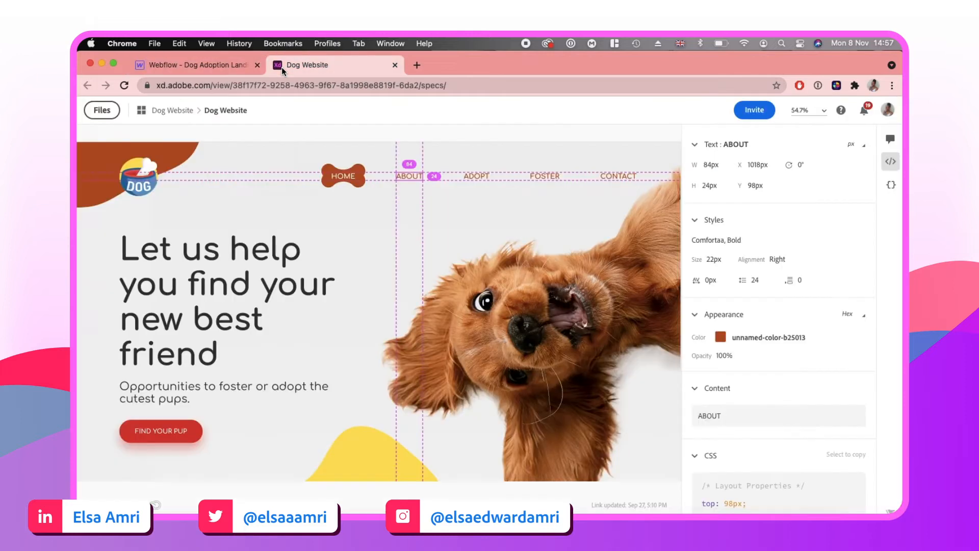
pyautogui.click(202, 68)
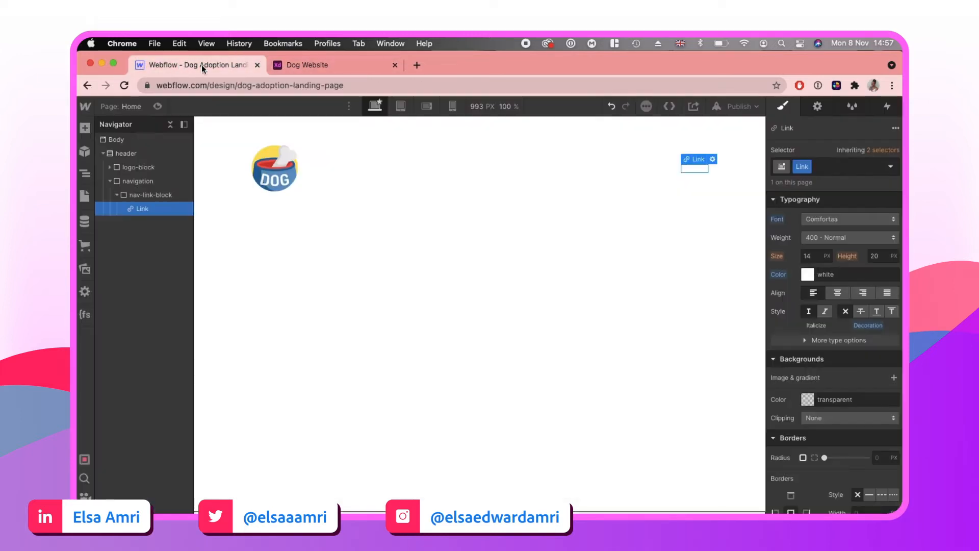
pyautogui.click(828, 236)
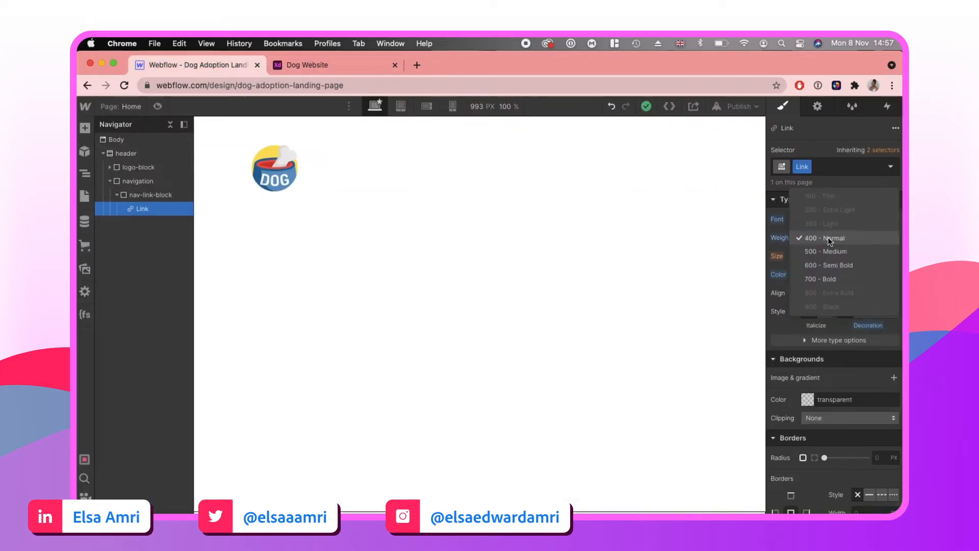
pyautogui.click(843, 278)
pyautogui.click(818, 260)
pyautogui.write('22')
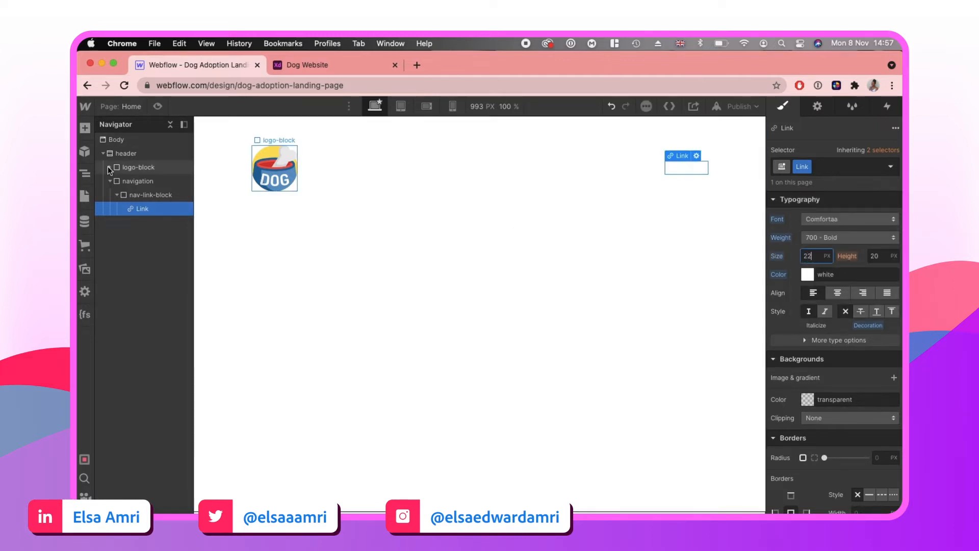
# - Add an Image element inside the nav-link-block and assign it the bone graphic dog-food.svg from the assets
pyautogui.click(148, 195)
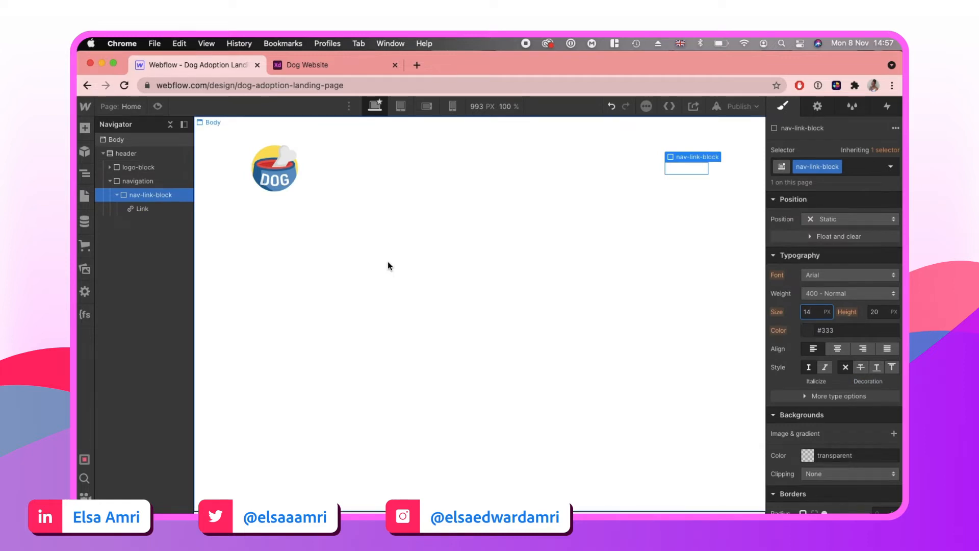
pyautogui.click(701, 160)
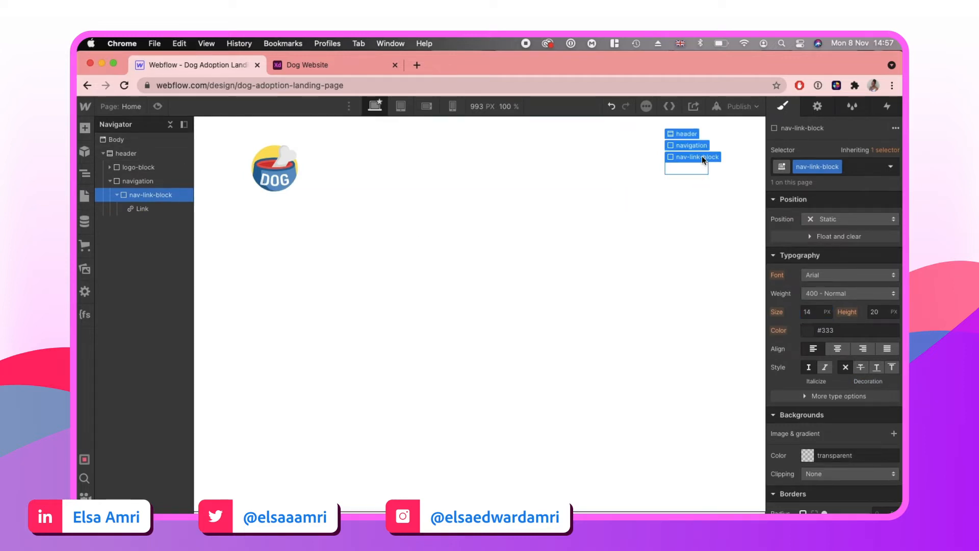
pyautogui.press('super+e')
pyautogui.write('image')
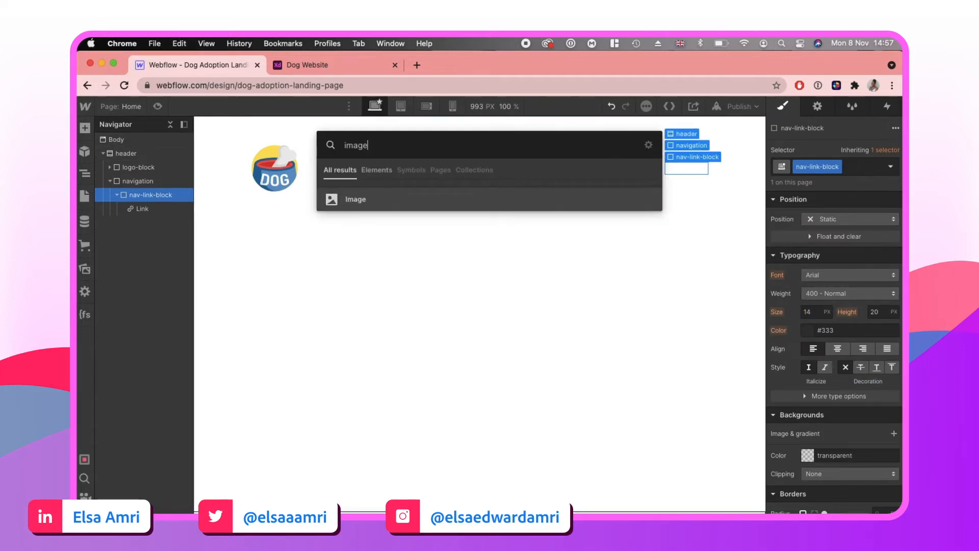
pyautogui.press('Return')
pyautogui.click(674, 212)
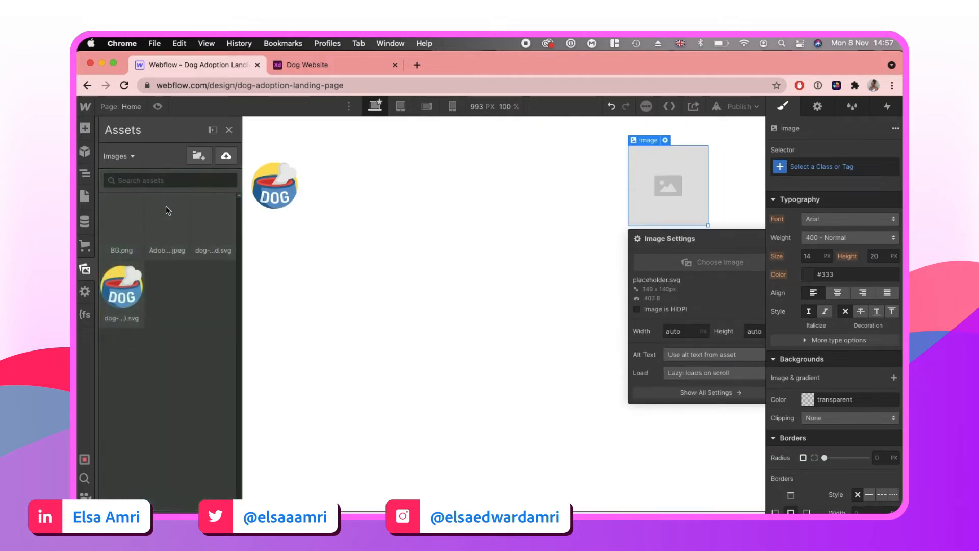
pyautogui.click(215, 221)
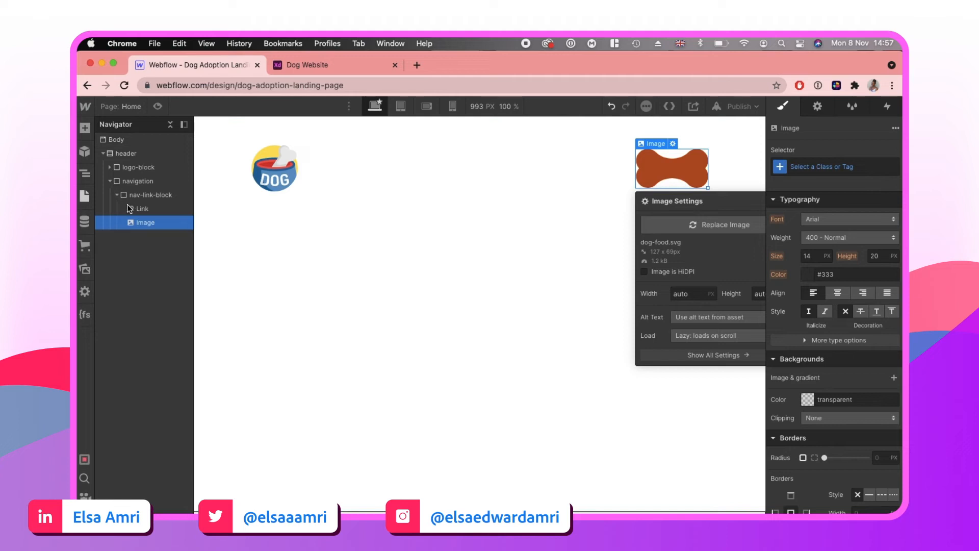
# - Set the bone image's position to Absolute and close its image settings
pyautogui.scroll(5, 847, 357)
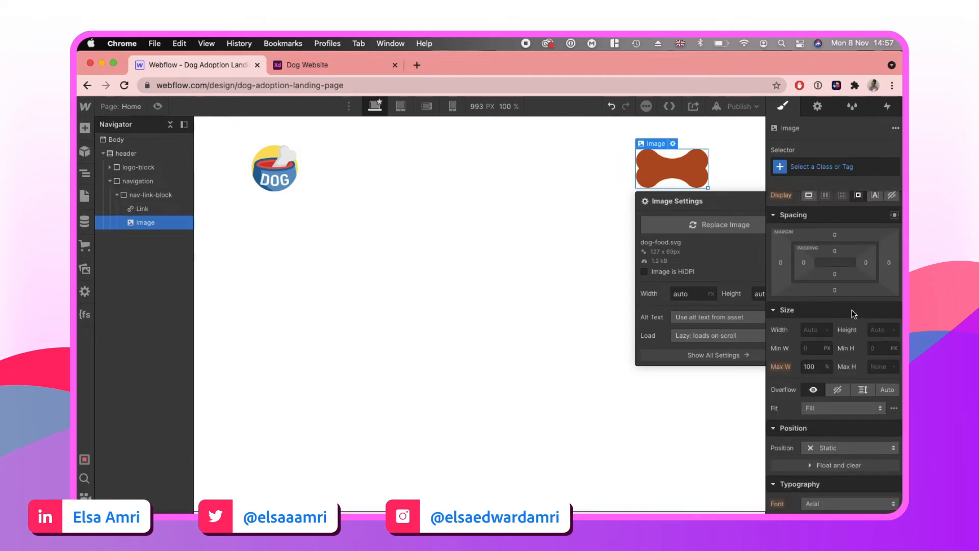
pyautogui.scroll(-2, 851, 310)
pyautogui.click(839, 381)
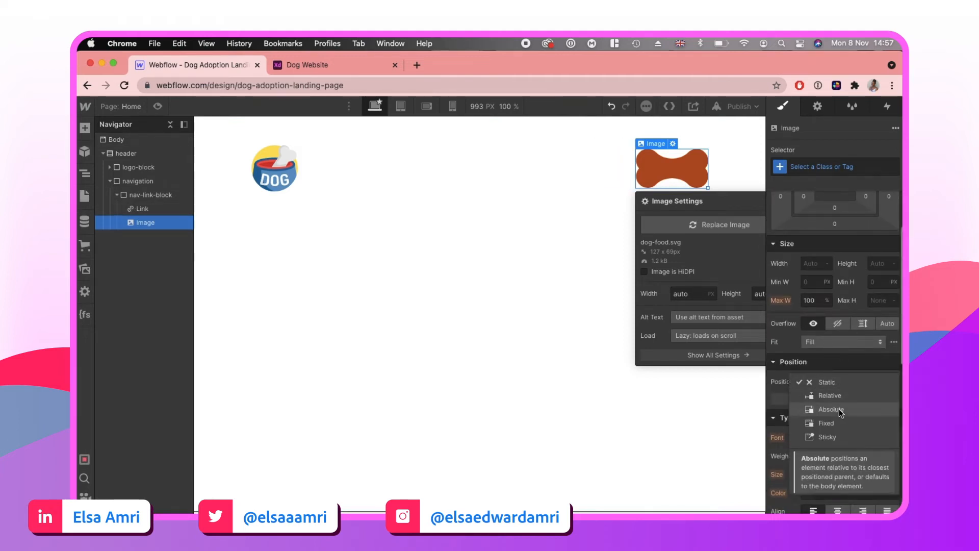
pyautogui.click(839, 410)
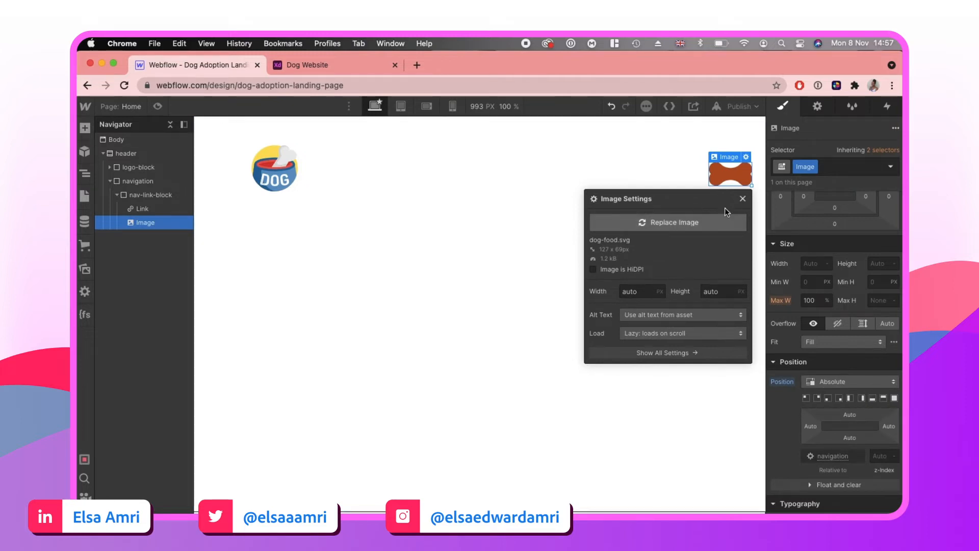
pyautogui.click(743, 198)
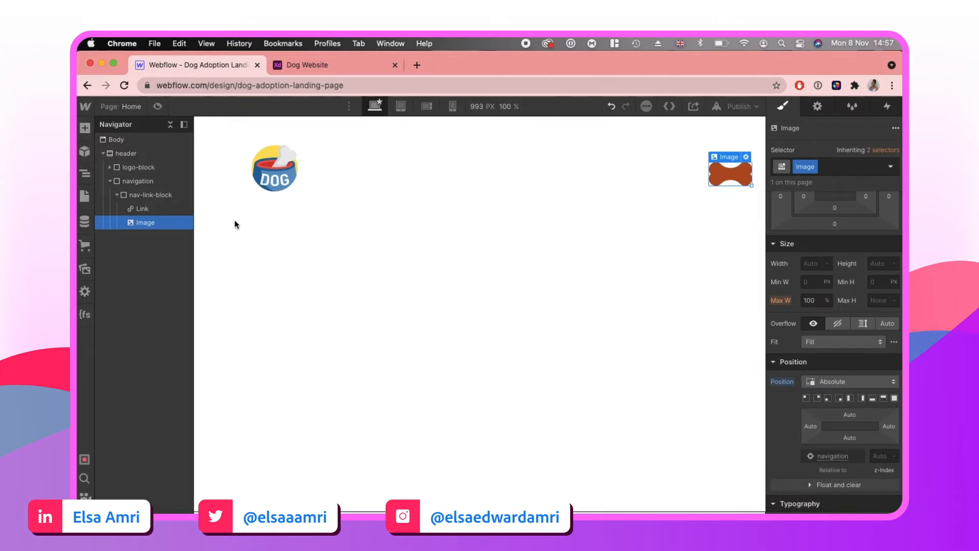
# - Make the nav-link-block a flex container with its children centered in both alignment and justification
pyautogui.click(141, 194)
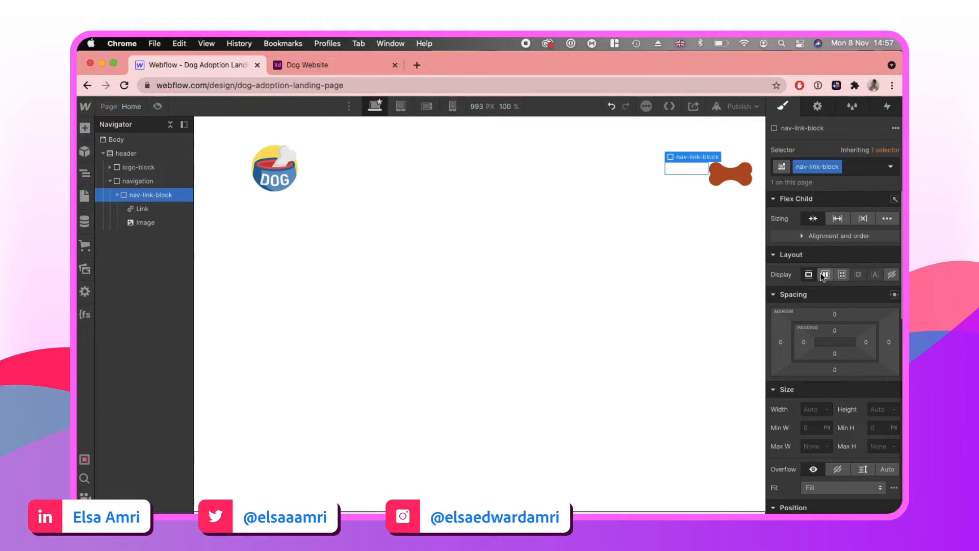
pyautogui.click(825, 274)
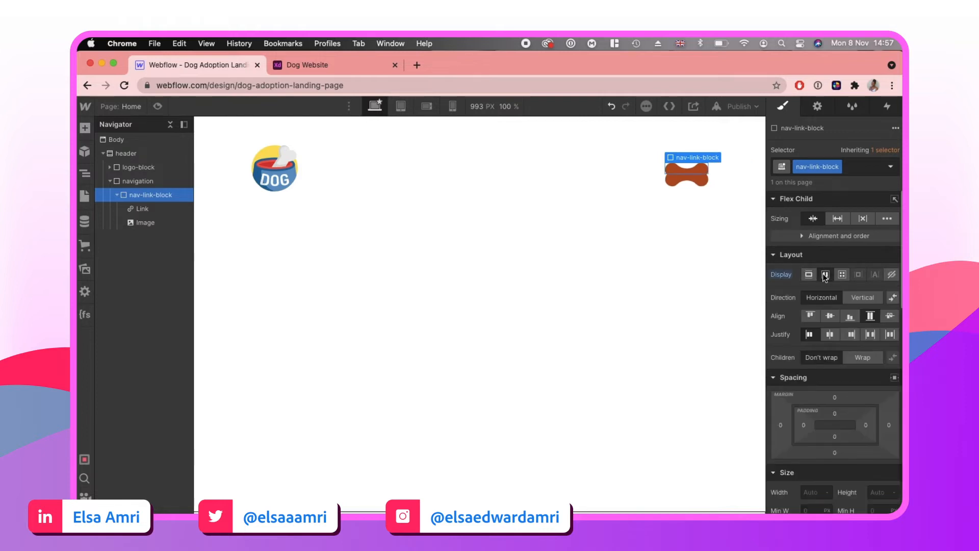
pyautogui.click(830, 316)
pyautogui.click(830, 335)
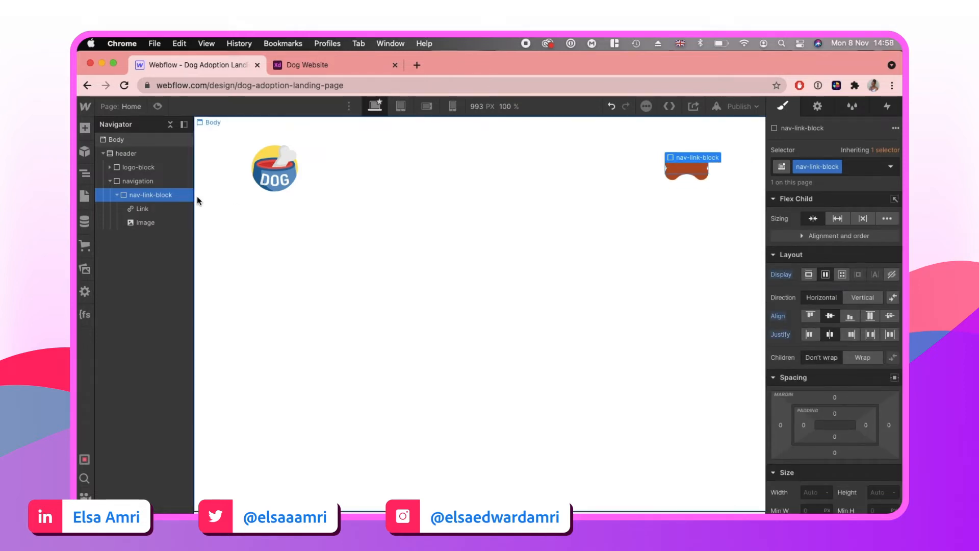
# - Set the HOME link's position to Relative with a z-index of 1 so it sits above the bone
pyautogui.click(142, 211)
pyautogui.scroll(-5, 867, 357)
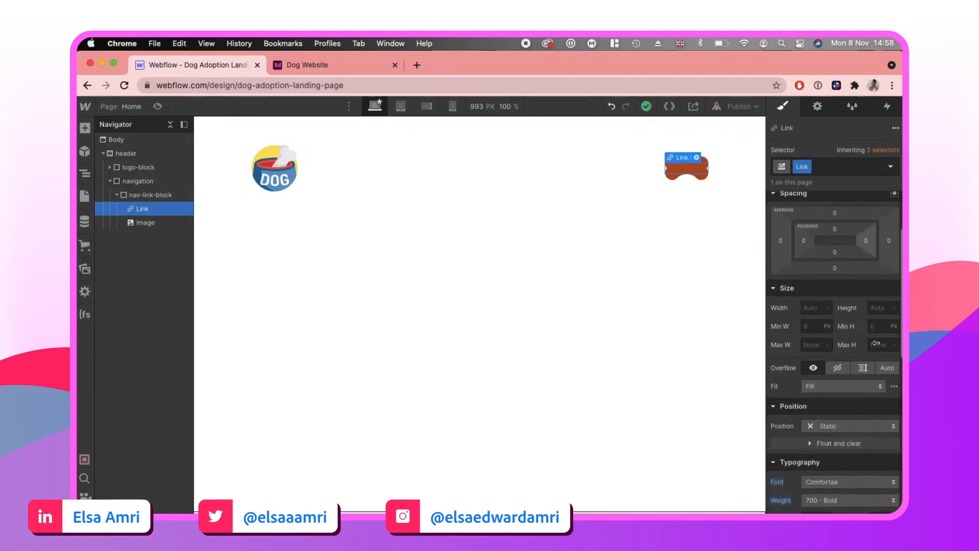
pyautogui.scroll(-1, 878, 382)
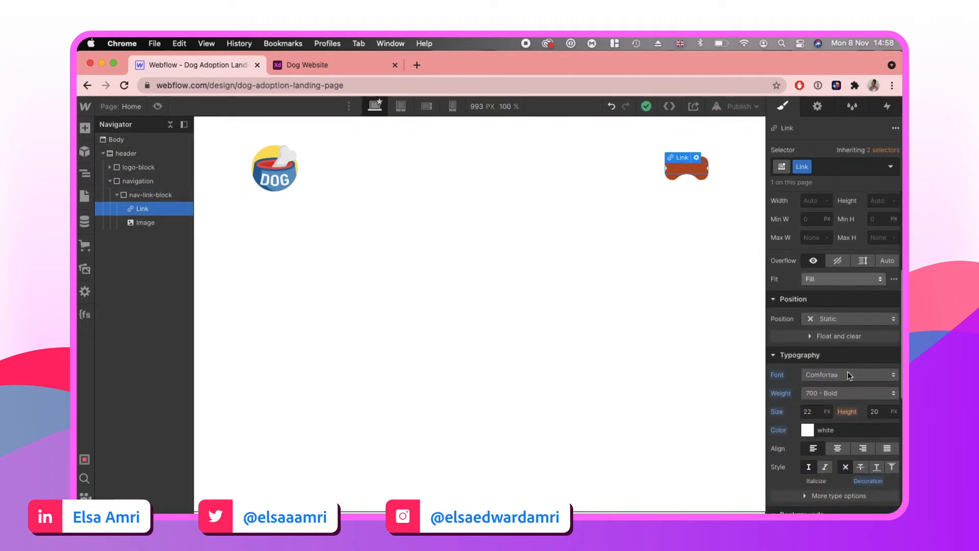
pyautogui.click(840, 319)
pyautogui.click(837, 333)
pyautogui.click(882, 378)
pyautogui.write('1')
pyautogui.scroll(5, 826, 294)
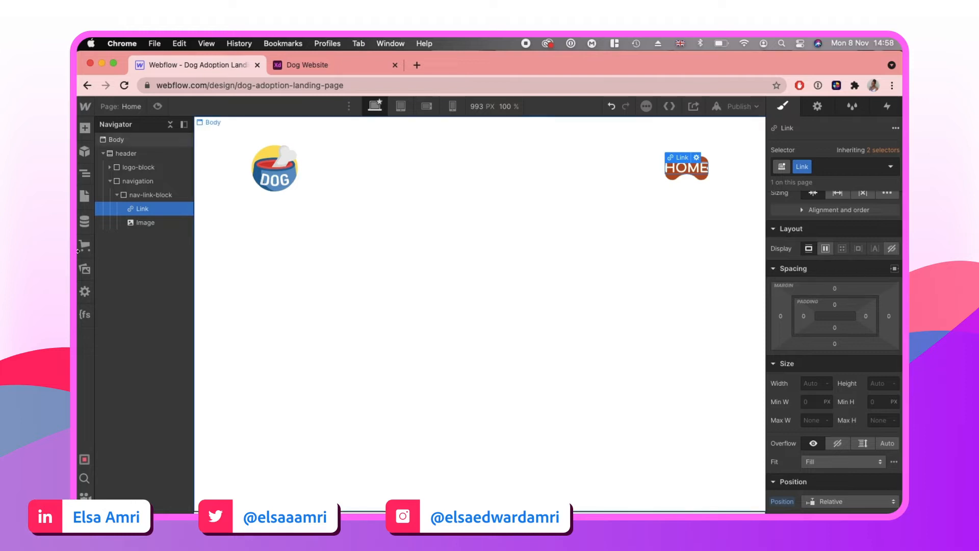
# - Give the nav-link-block 20 px of padding on all four sides
pyautogui.click(143, 194)
pyautogui.scroll(-2, 813, 372)
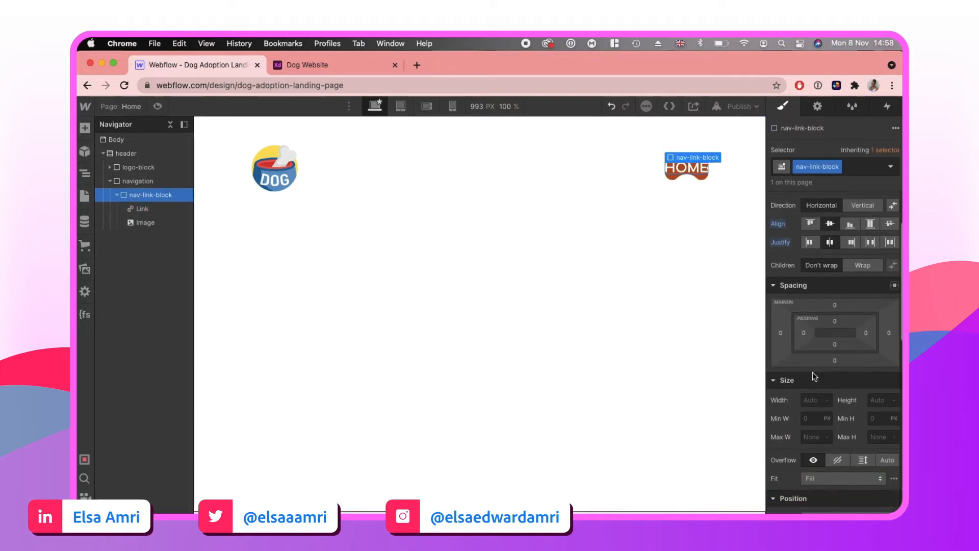
pyautogui.moveTo(807, 334); pyautogui.dragTo(817, 293)
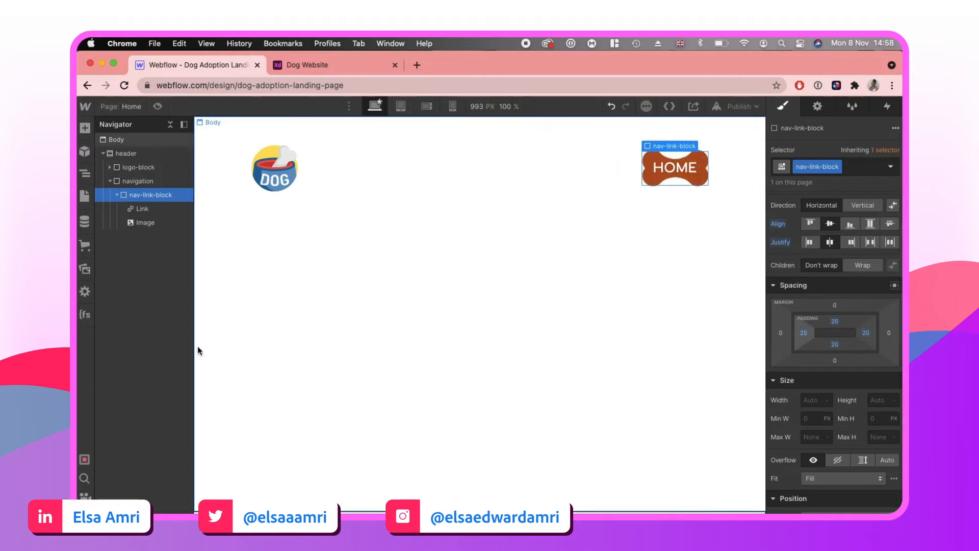
# - Rename the HOME link's class from Link to nav-link
pyautogui.click(811, 170)
pyautogui.click(810, 178)
pyautogui.write('nav-link')
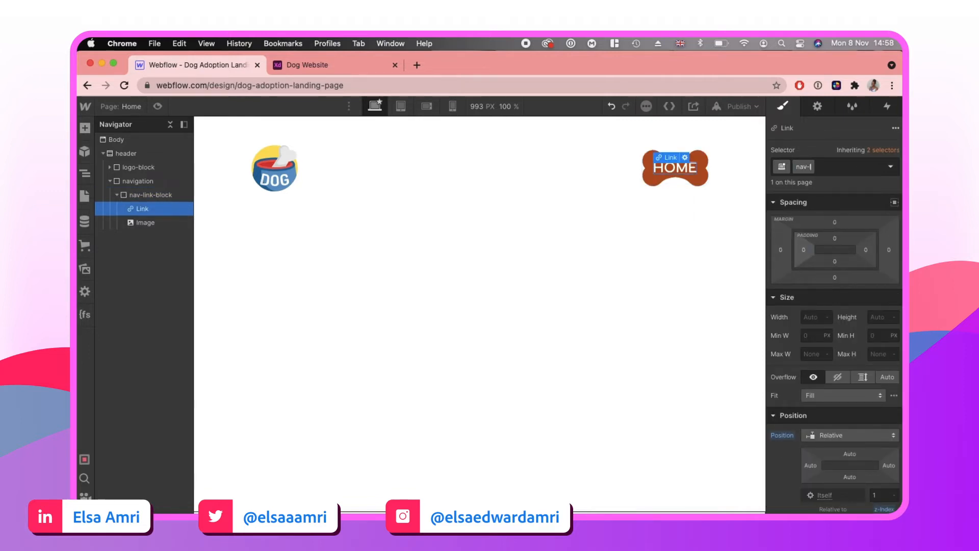
pyautogui.press('Return')
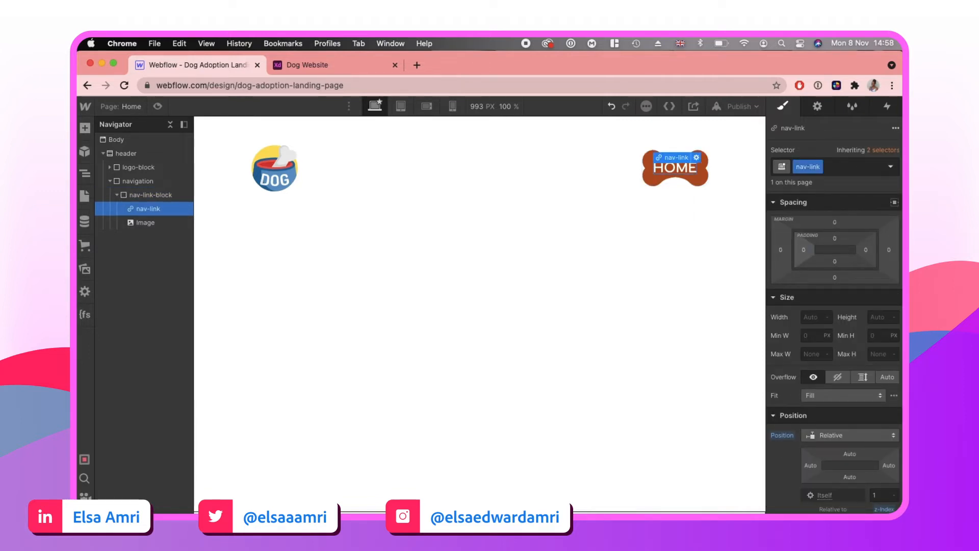
# - Rename the bone image's class to bone
pyautogui.click(142, 223)
pyautogui.click(815, 166)
pyautogui.click(817, 179)
pyautogui.write('bone')
pyautogui.press('Return')
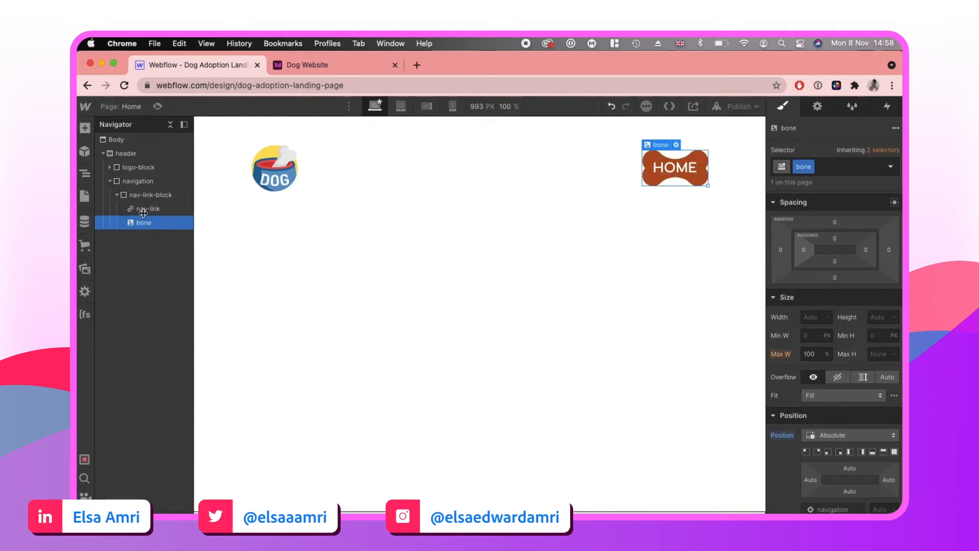
# - Reduce the nav-link's font size to 14 px
pyautogui.click(143, 210)
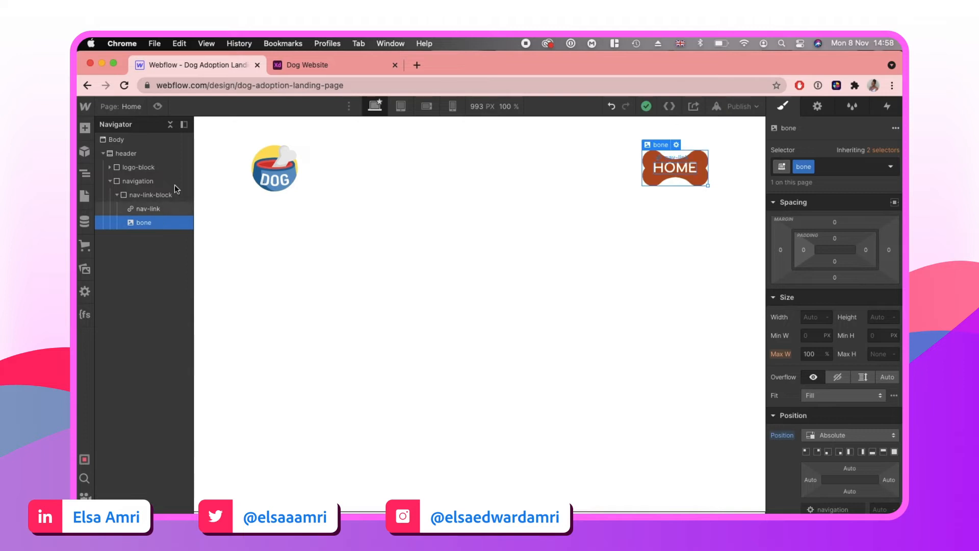
pyautogui.scroll(-3, 840, 313)
pyautogui.scroll(-3, 839, 313)
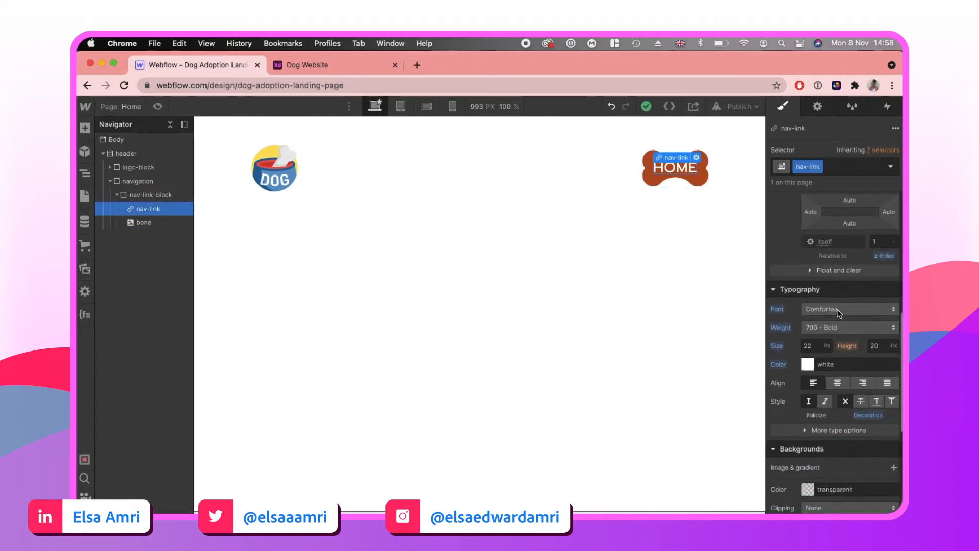
pyautogui.click(808, 341)
pyautogui.write('16')
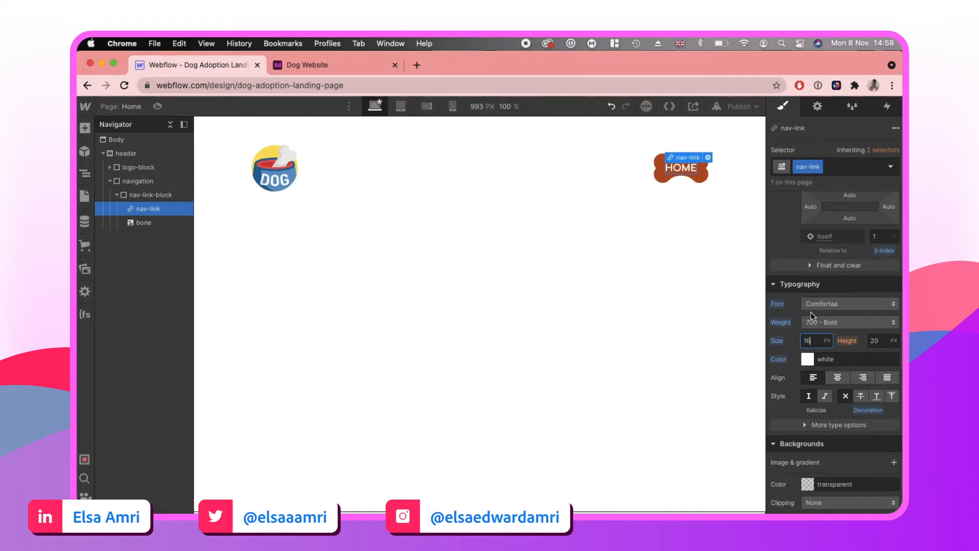
pyautogui.press('BackSpace')
pyautogui.write('4')
pyautogui.scroll(8, 834, 352)
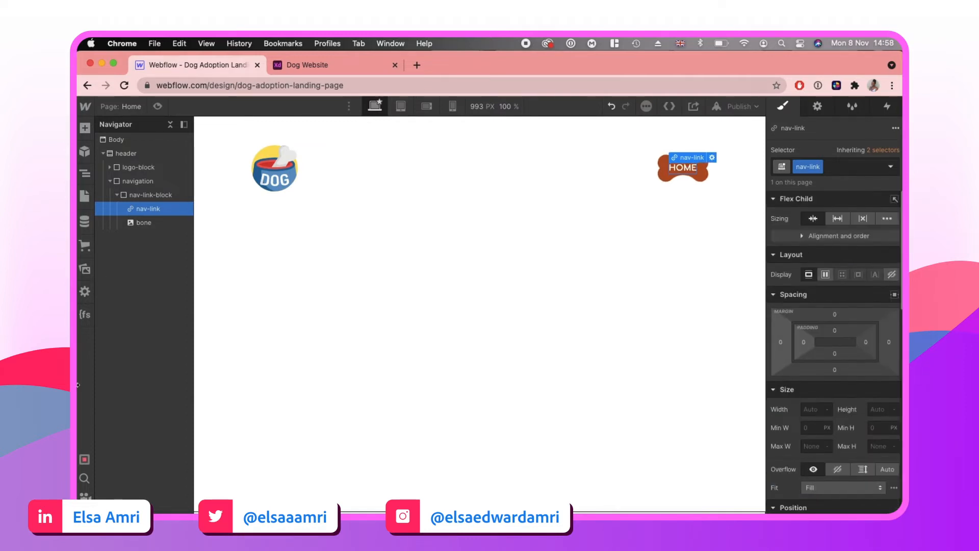
# - Copy the nav-link-block and try to paste it into the navigation block
pyautogui.click(126, 195)
pyautogui.click(116, 195)
pyautogui.press('super+c')
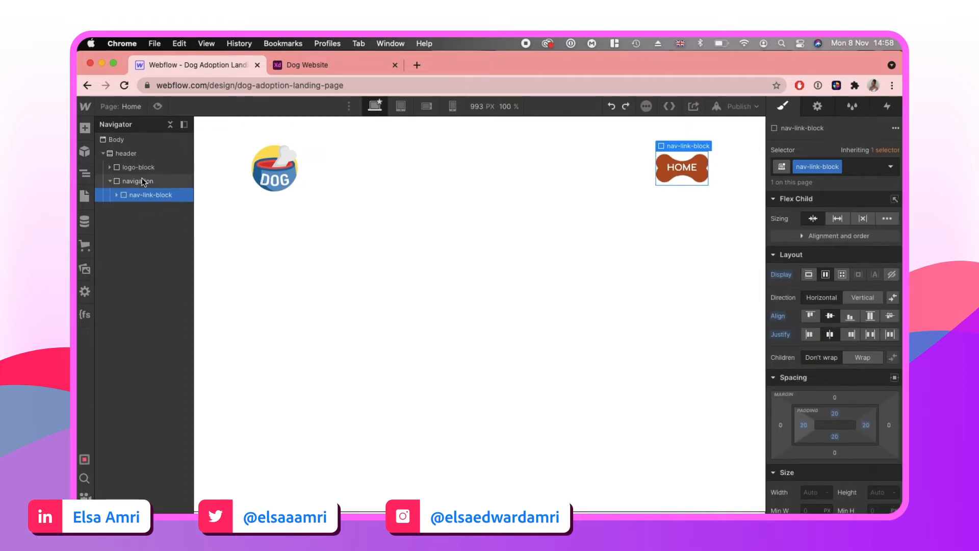
pyautogui.click(148, 179)
pyautogui.press('super+v')
pyautogui.click(139, 194)
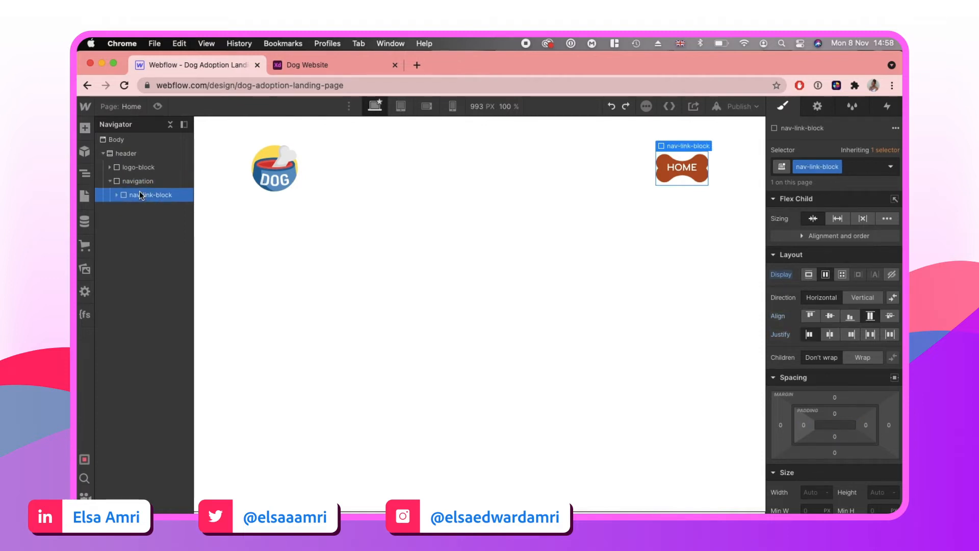
pyautogui.click(133, 180)
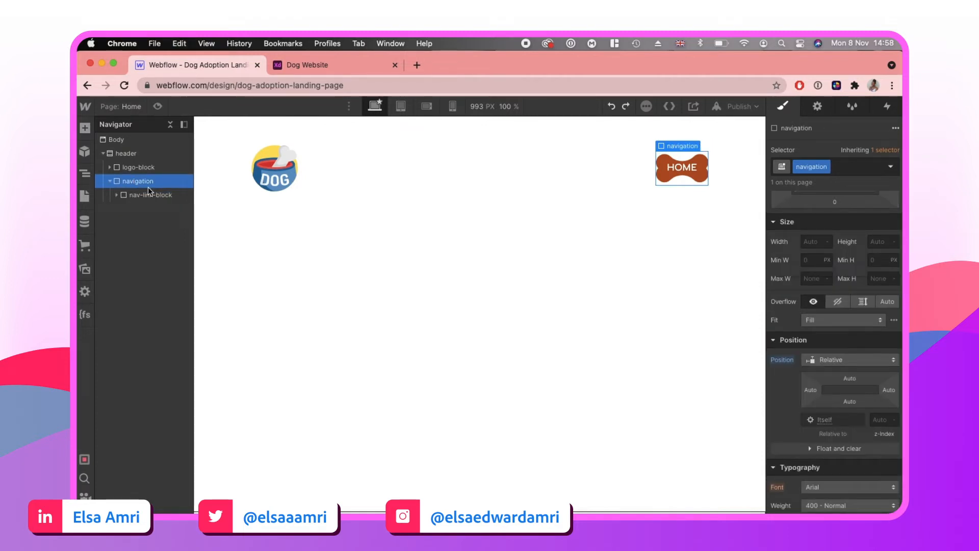
pyautogui.moveTo(672, 144)
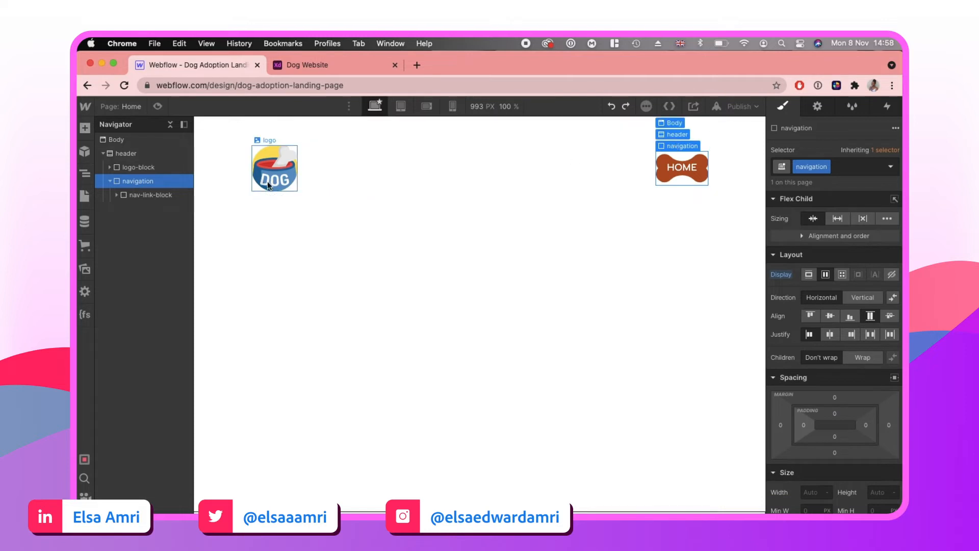
pyautogui.press('super+v')
pyautogui.click(143, 195)
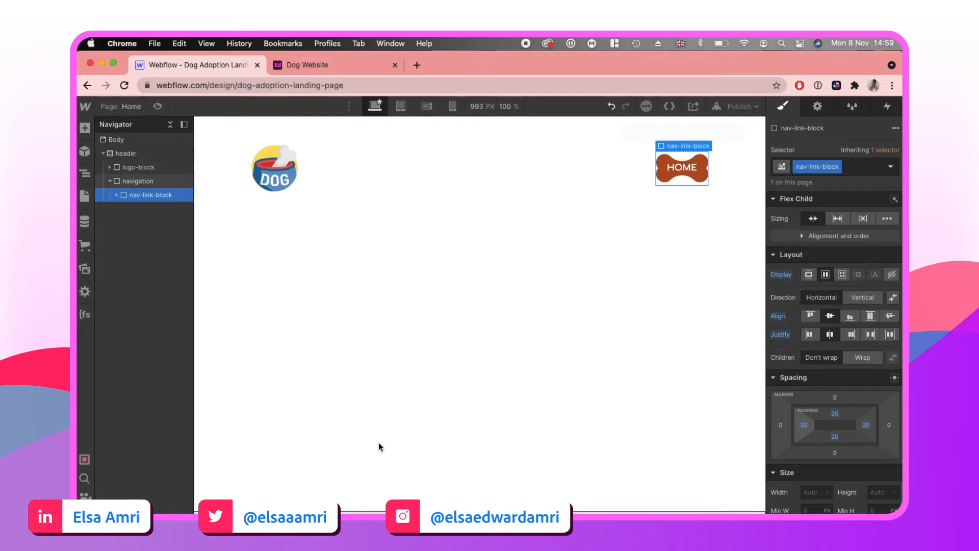
# - Paste the copied nav-link-block into the navigation block, undoing surplus pastes so only one duplicate is kept
pyautogui.press('Up')
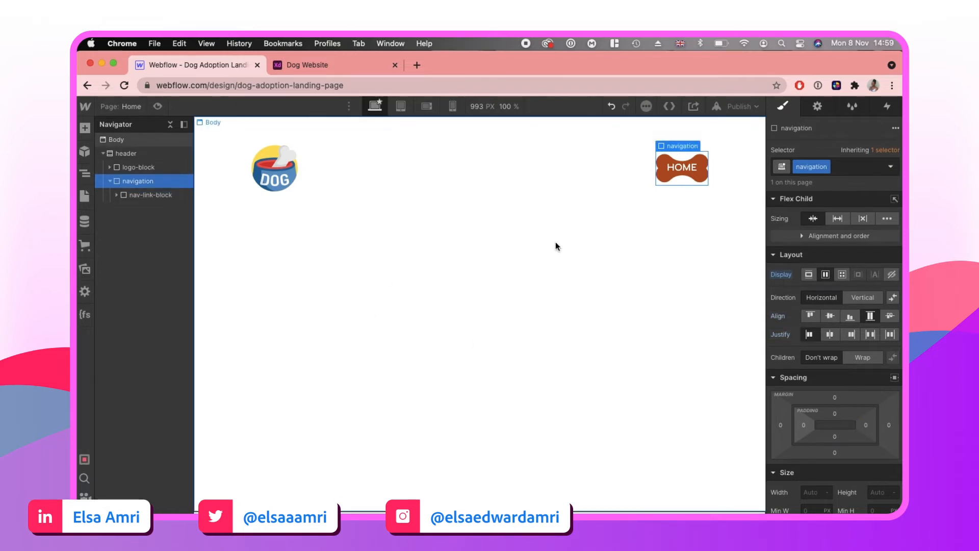
pyautogui.press('super+v')
pyautogui.press('super+v')
pyautogui.press('super+v')
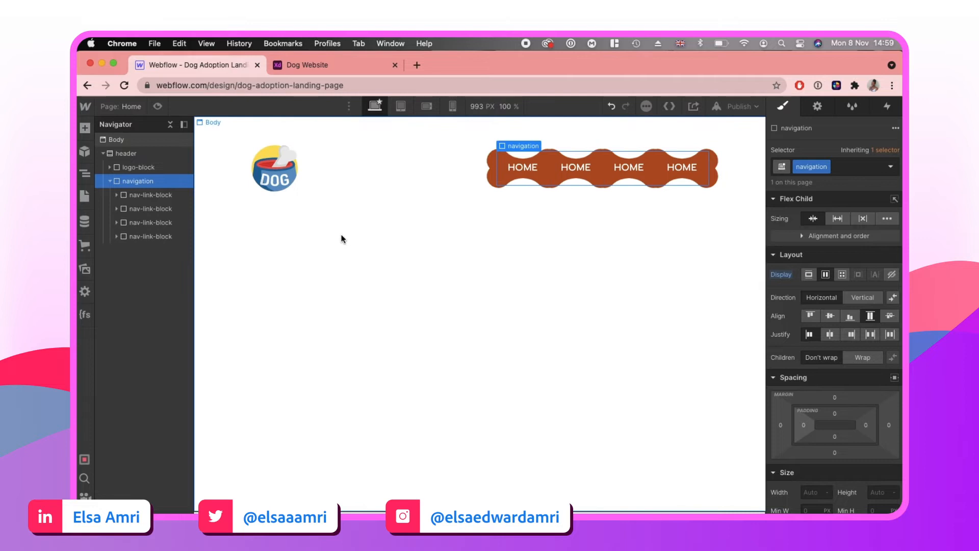
pyautogui.press('super+z')
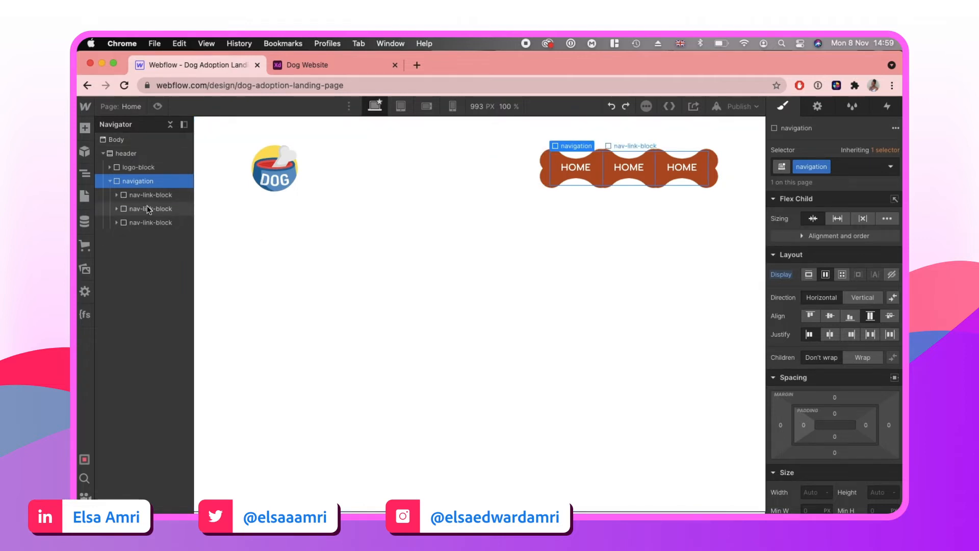
pyautogui.press('super+z')
# - Add a hide combo class to the second nav-link-block's bone image and set its display to none
pyautogui.click(117, 208)
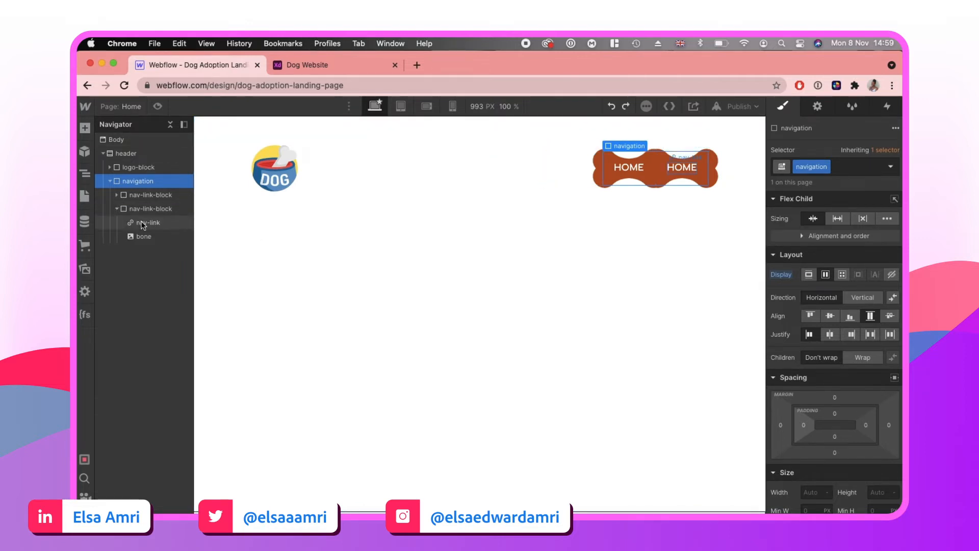
pyautogui.click(143, 238)
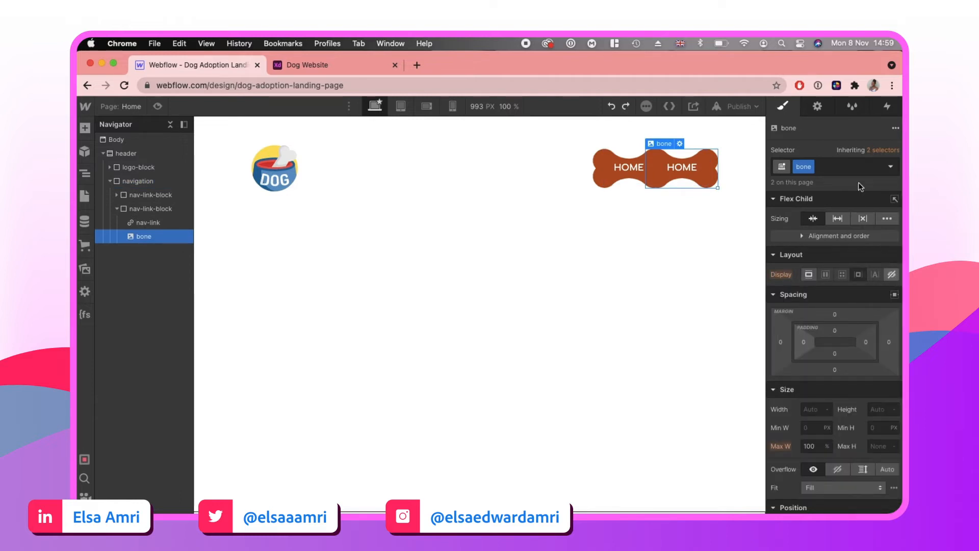
pyautogui.click(834, 167)
pyautogui.write('hi')
pyautogui.press('Return')
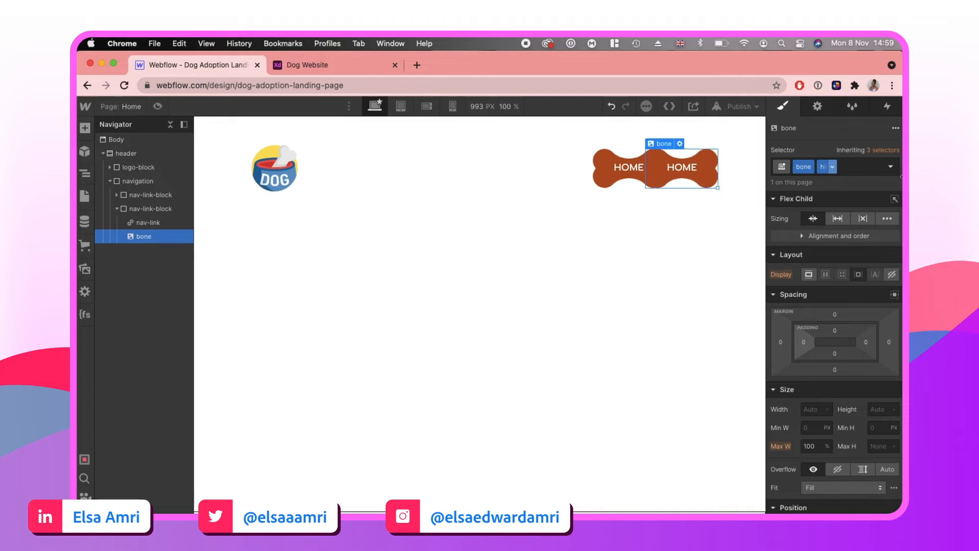
pyautogui.click(892, 274)
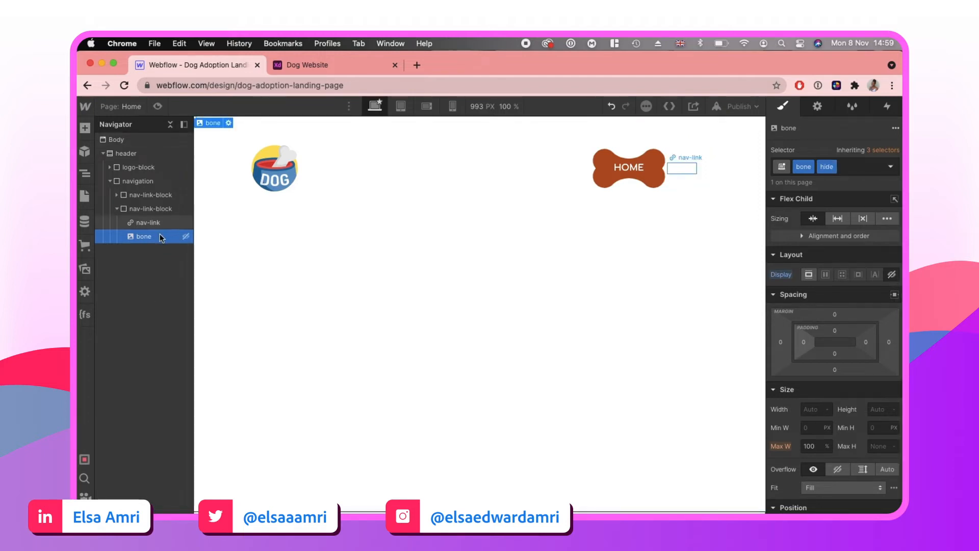
# - Copy the ABOUT text colour from the Dog Website XD specs and set the nav-link text colour to #b25013 in Webflow
pyautogui.click(148, 222)
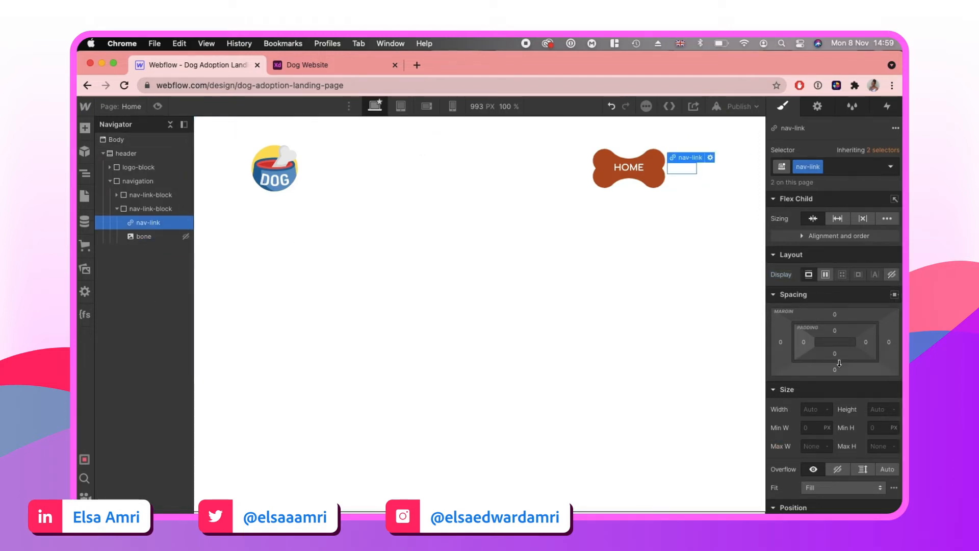
pyautogui.scroll(-5, 839, 363)
pyautogui.click(827, 465)
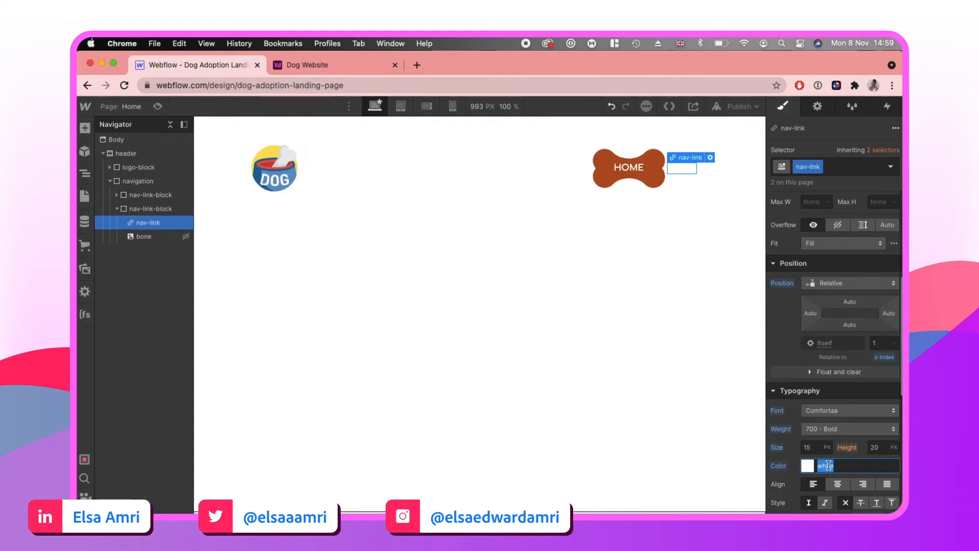
pyautogui.click(335, 65)
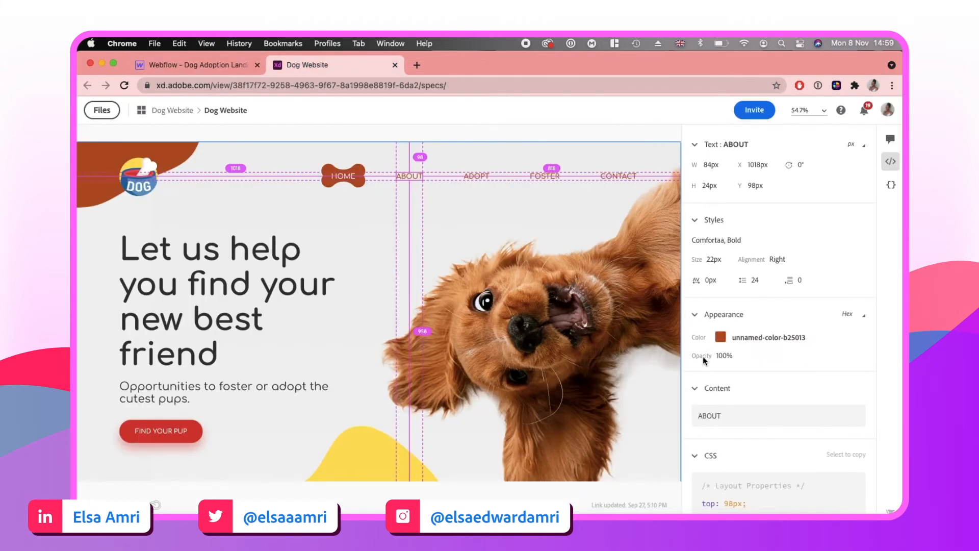
pyautogui.moveTo(719, 337)
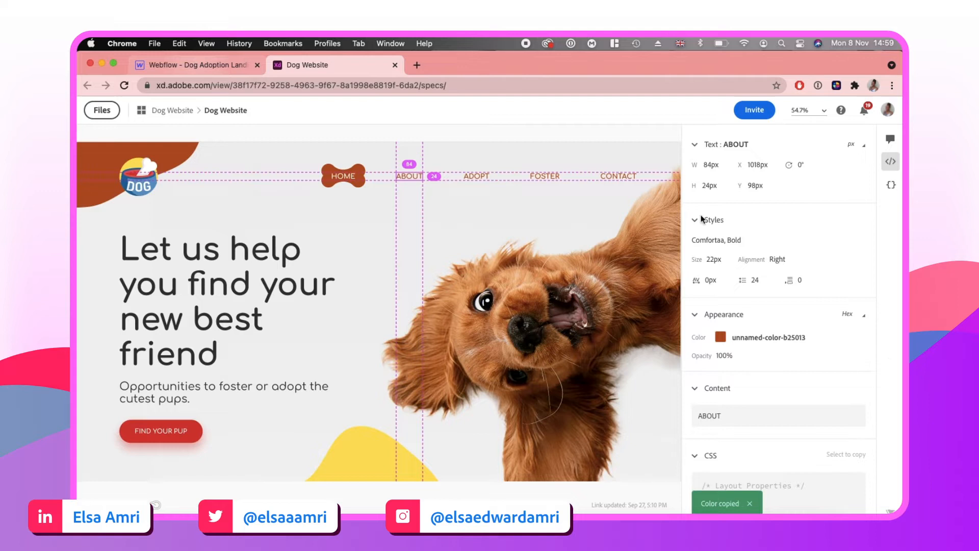
pyautogui.click(196, 65)
pyautogui.write('#b25013')
pyautogui.press('Return')
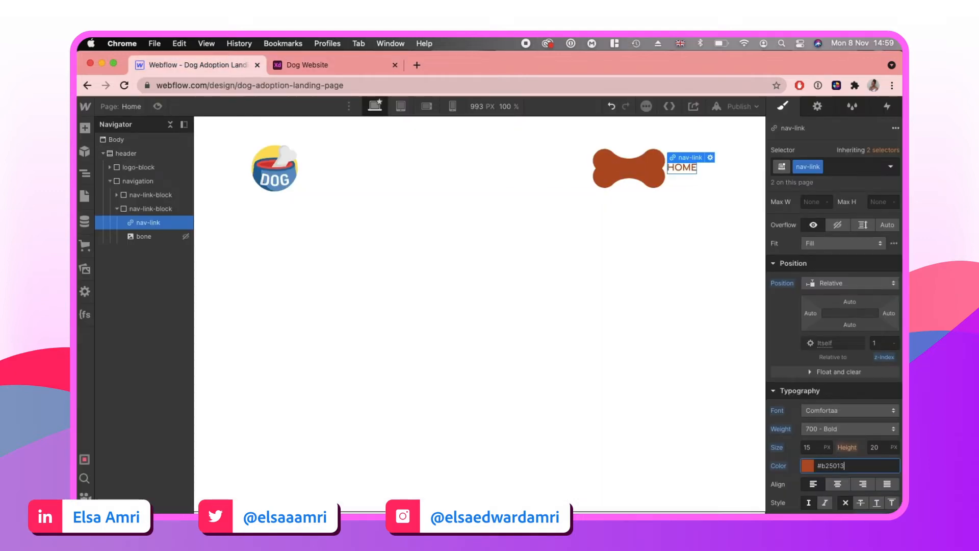
# - Save the nav-link's #b25013 text colour as a swatch named Sienna
pyautogui.click(807, 466)
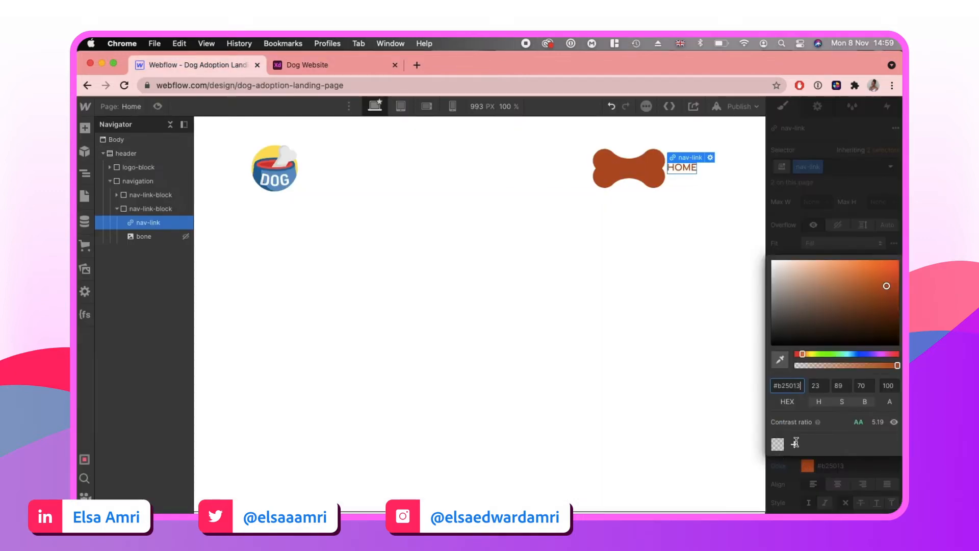
pyautogui.click(796, 443)
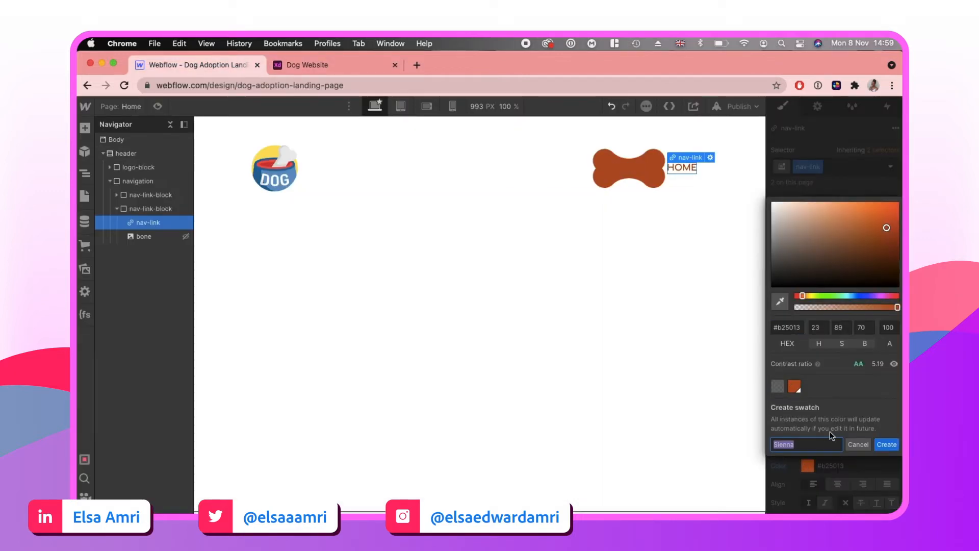
pyautogui.click(887, 445)
pyautogui.click(844, 215)
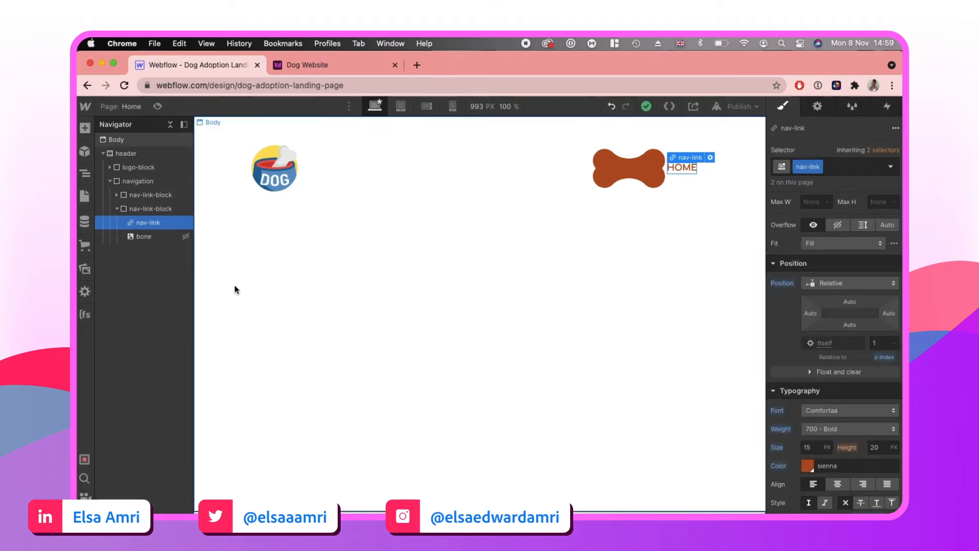
# - Add a current combo class to the nav-link in the first nav-link-block
pyautogui.click(137, 205)
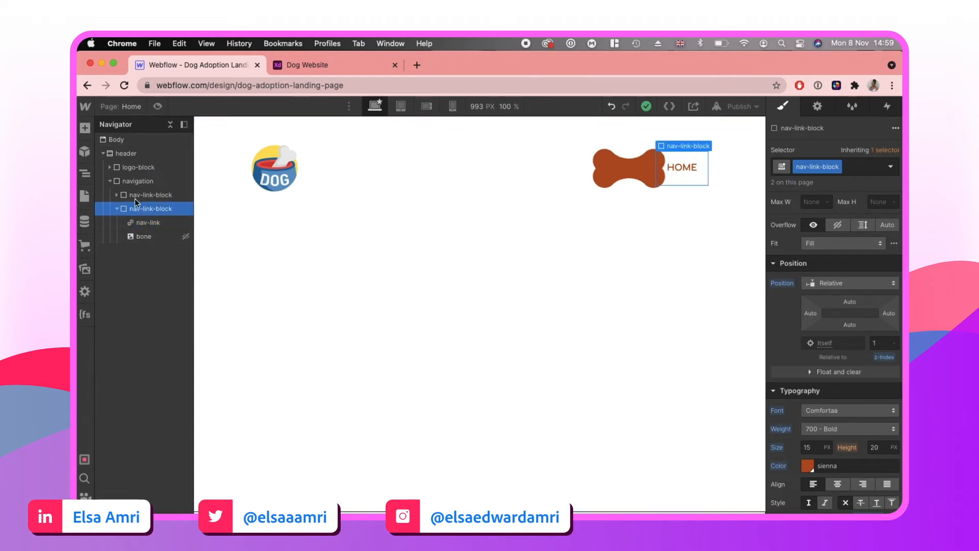
pyautogui.click(118, 195)
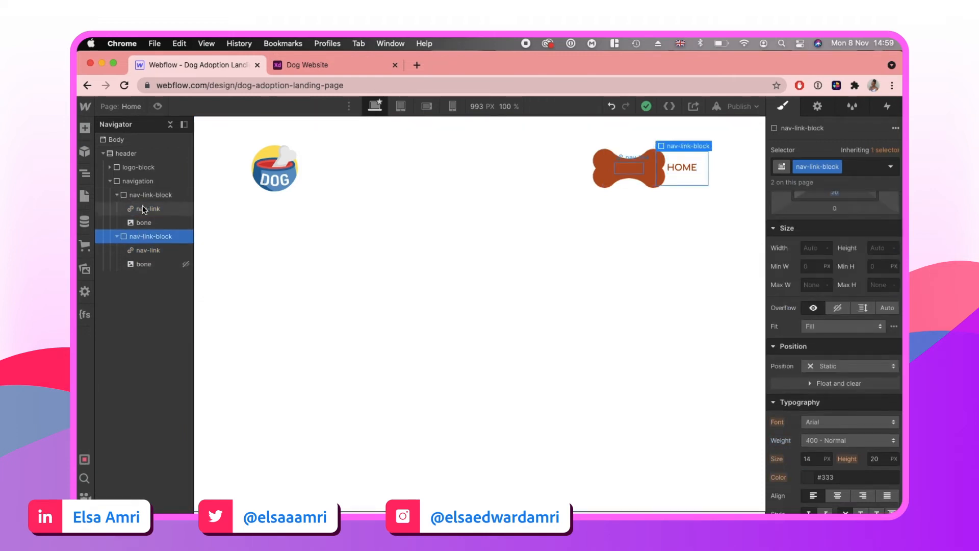
pyautogui.click(147, 209)
pyautogui.click(831, 166)
pyautogui.write('cur')
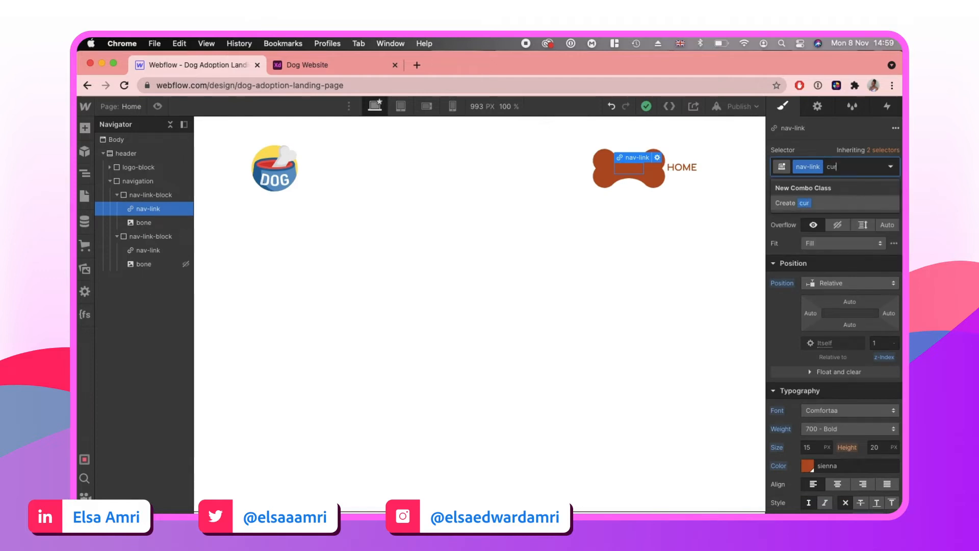
pyautogui.write('rent')
pyautogui.press('Return')
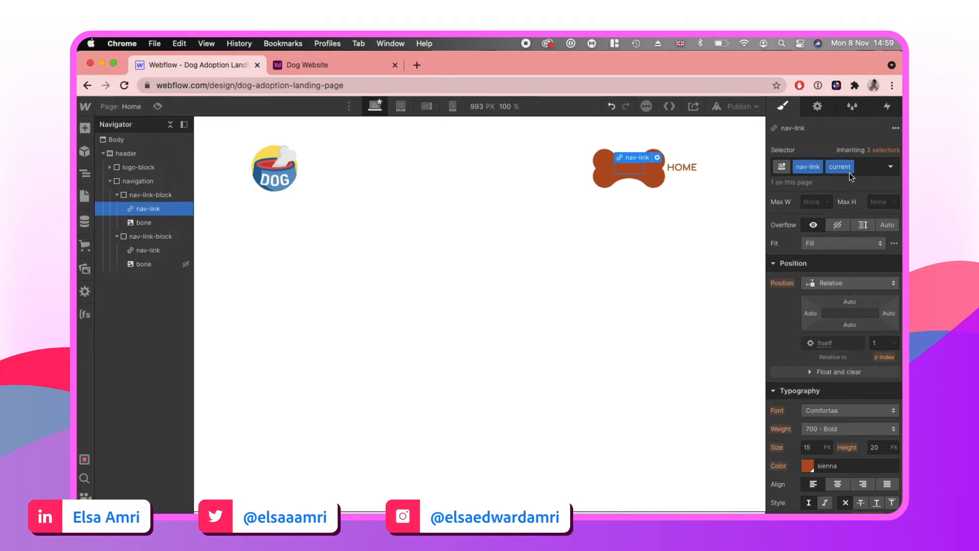
# - Set the current nav-link's text colour to white
pyautogui.scroll(-5, 851, 330)
pyautogui.scroll(5, 851, 331)
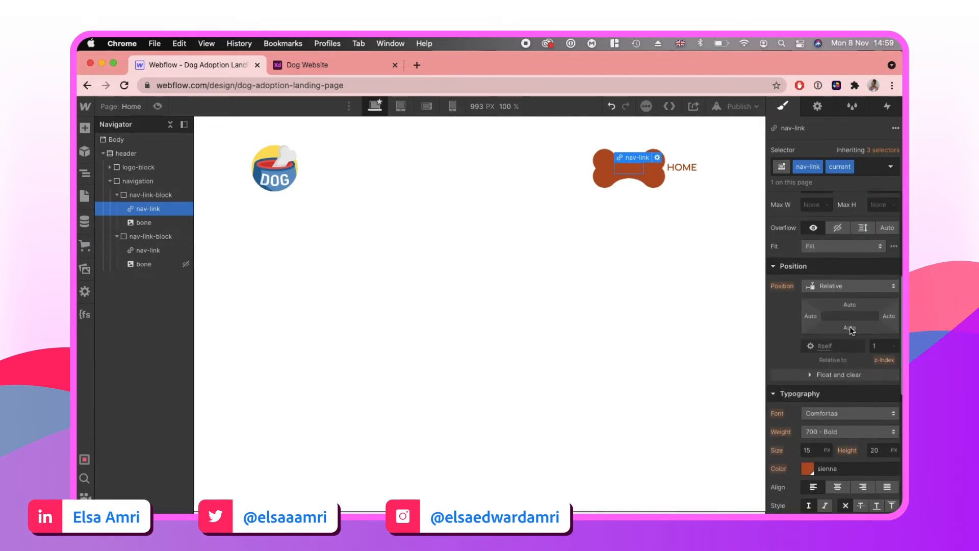
pyautogui.click(808, 469)
pyautogui.moveTo(792, 261); pyautogui.dragTo(709, 160)
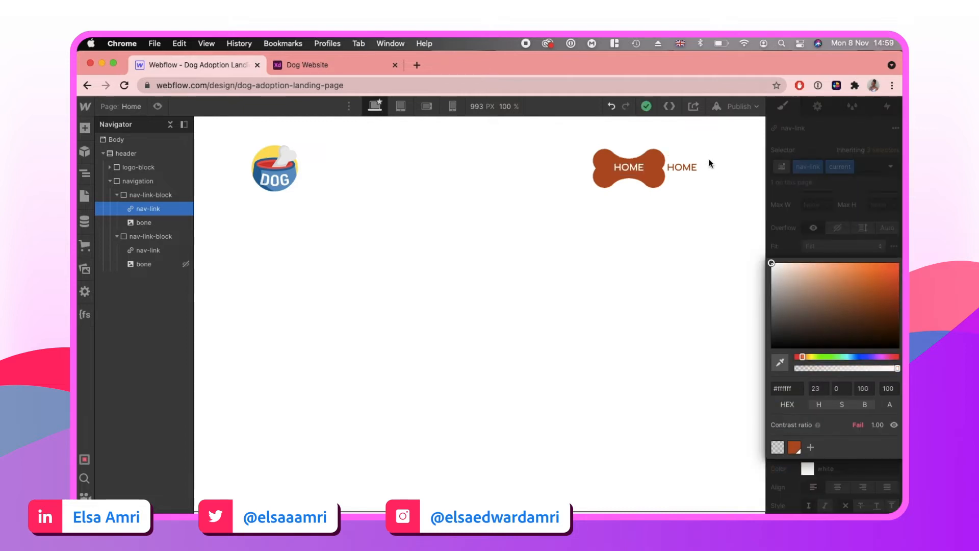
pyautogui.click(800, 162)
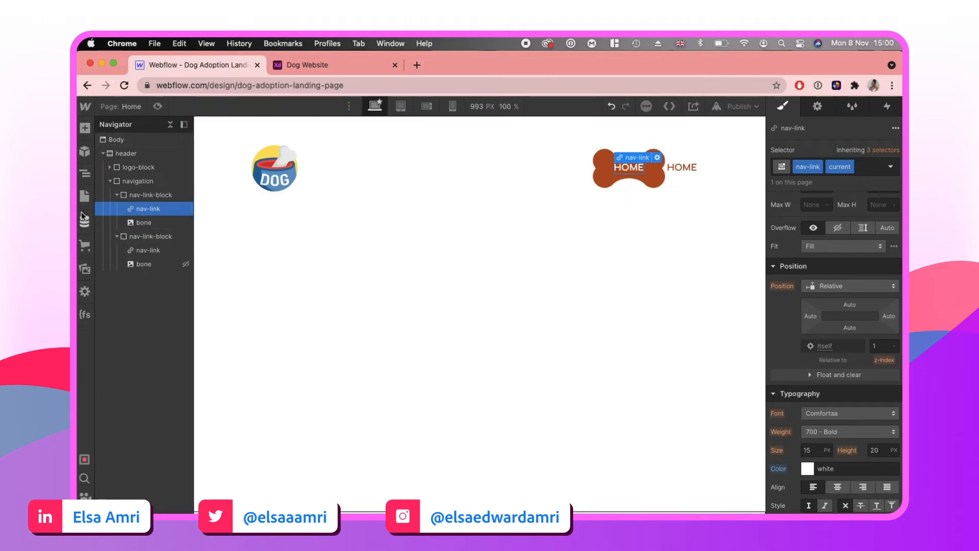
# - Check the link spacing in the XD specs and give the nav-link-block class an 80 px right margin in Webflow
pyautogui.click(116, 195)
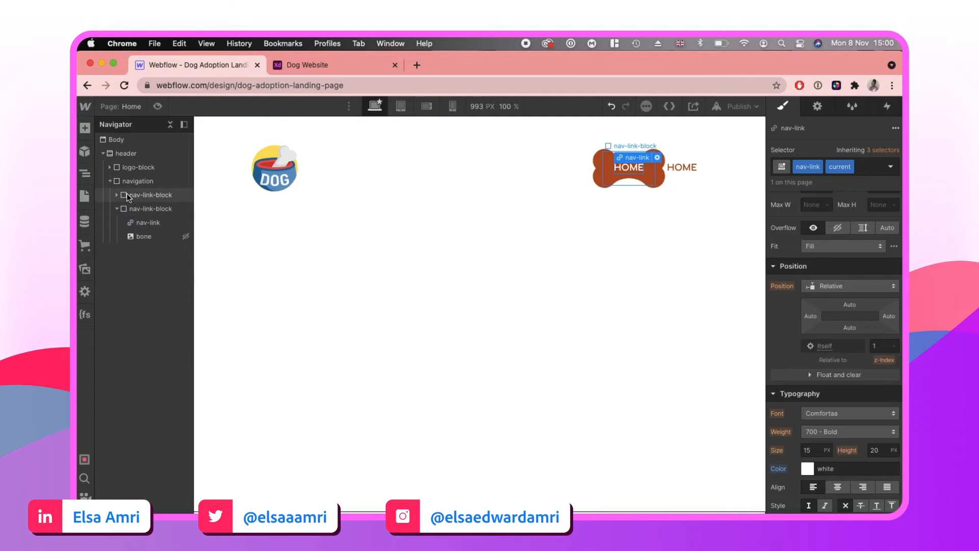
pyautogui.click(149, 194)
pyautogui.scroll(5, 849, 255)
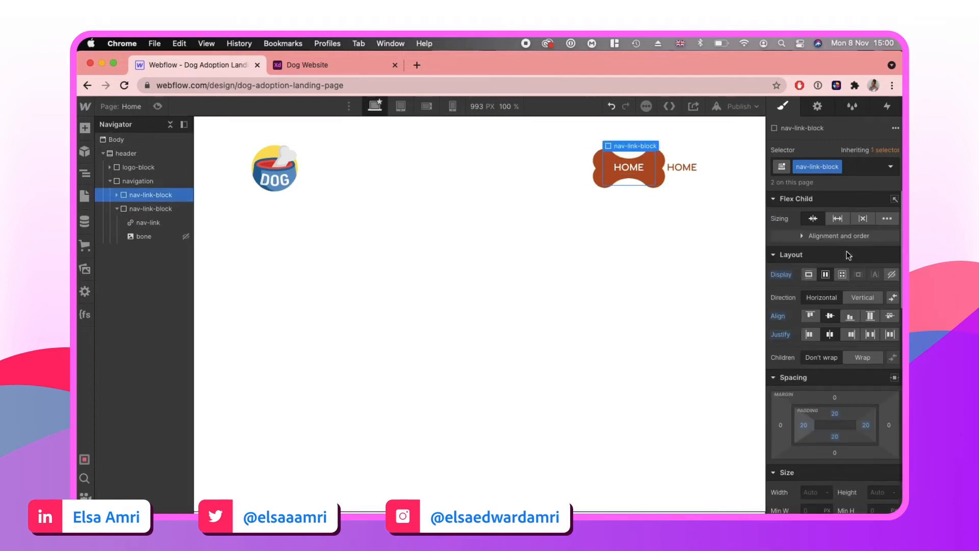
pyautogui.scroll(-5, 858, 351)
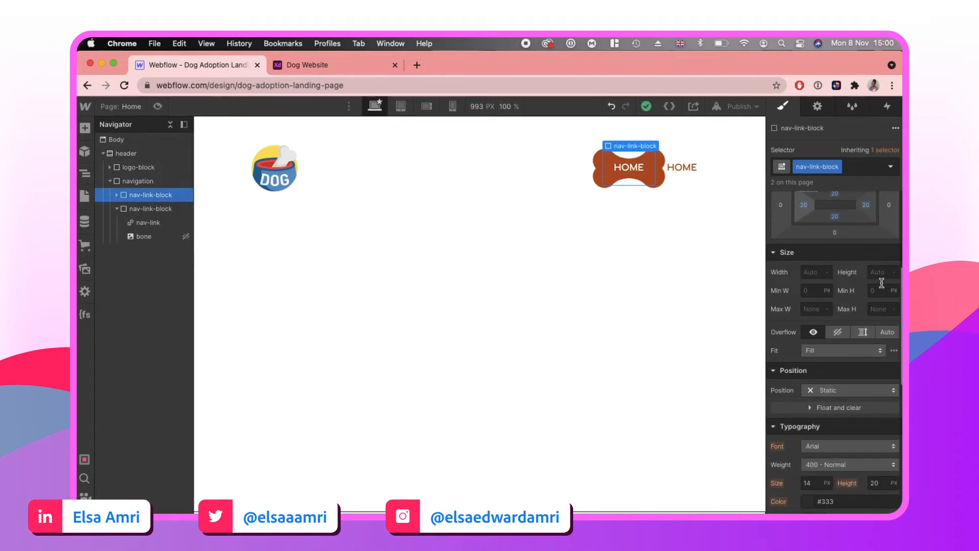
pyautogui.scroll(1, 875, 339)
pyautogui.scroll(1, 876, 338)
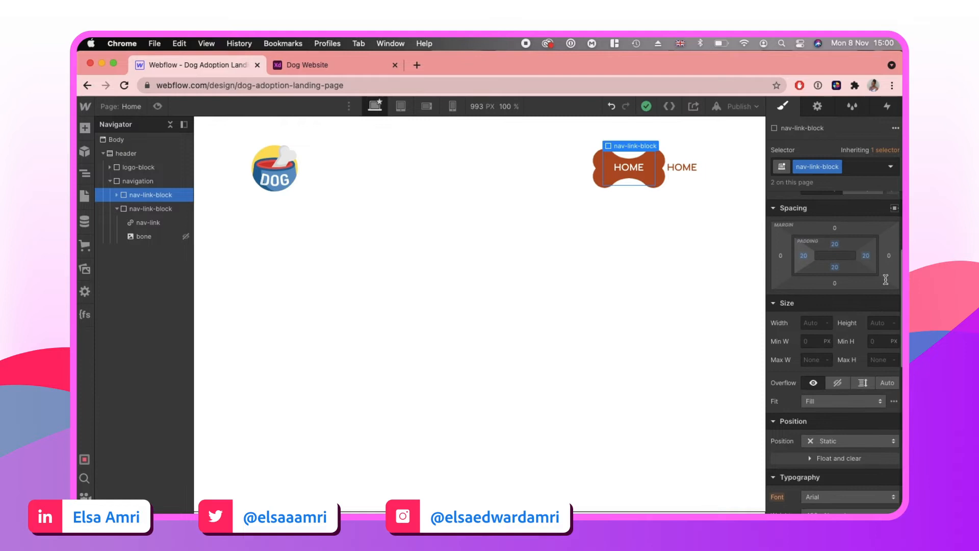
pyautogui.click(309, 65)
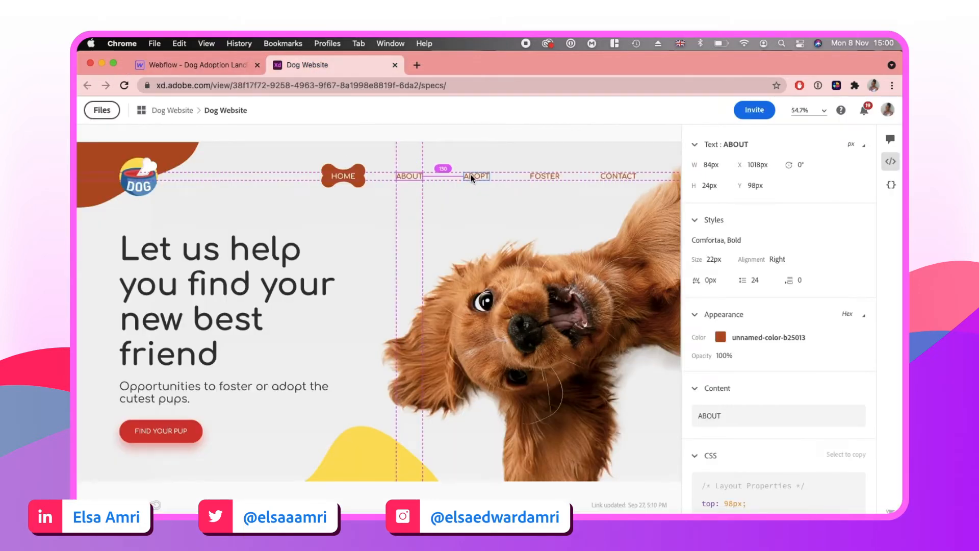
pyautogui.click(215, 65)
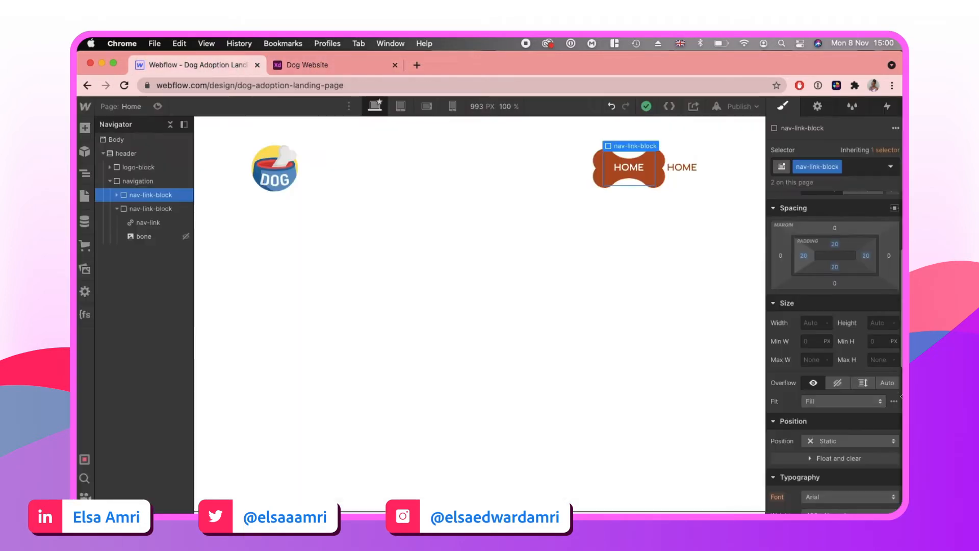
pyautogui.click(889, 256)
pyautogui.write('80')
pyautogui.press('Return')
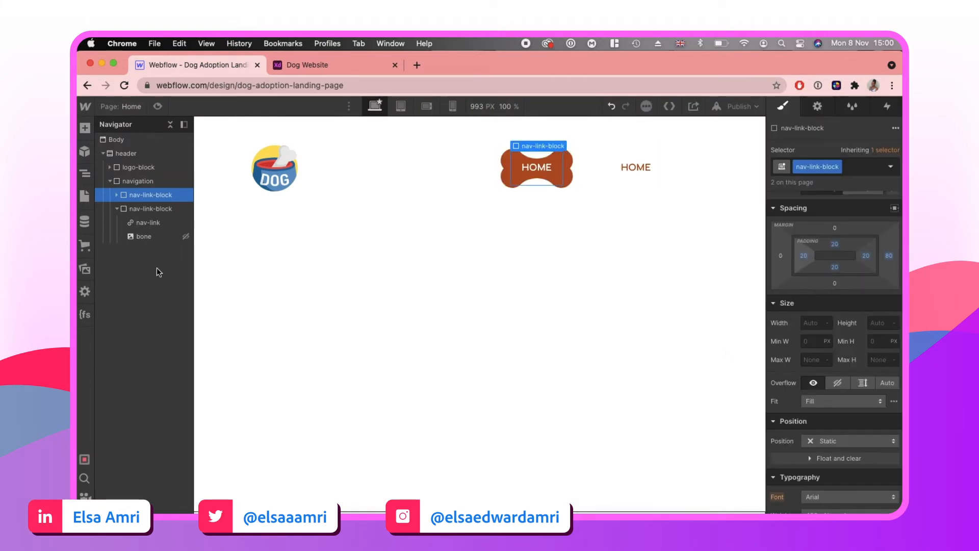
# - Duplicate the second nav-link-block three times for a total of five header links and preview the page
pyautogui.click(125, 209)
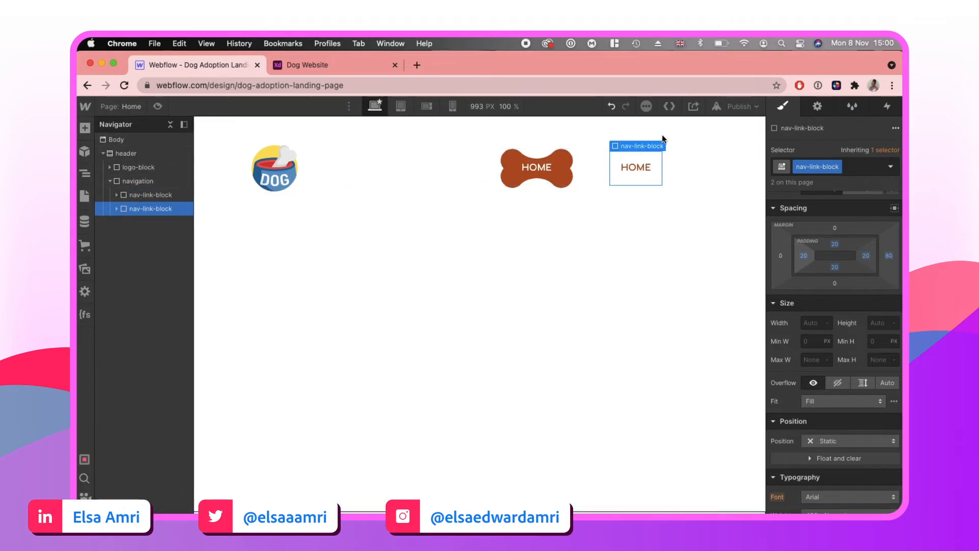
pyautogui.press('super+d')
pyautogui.press('super+d')
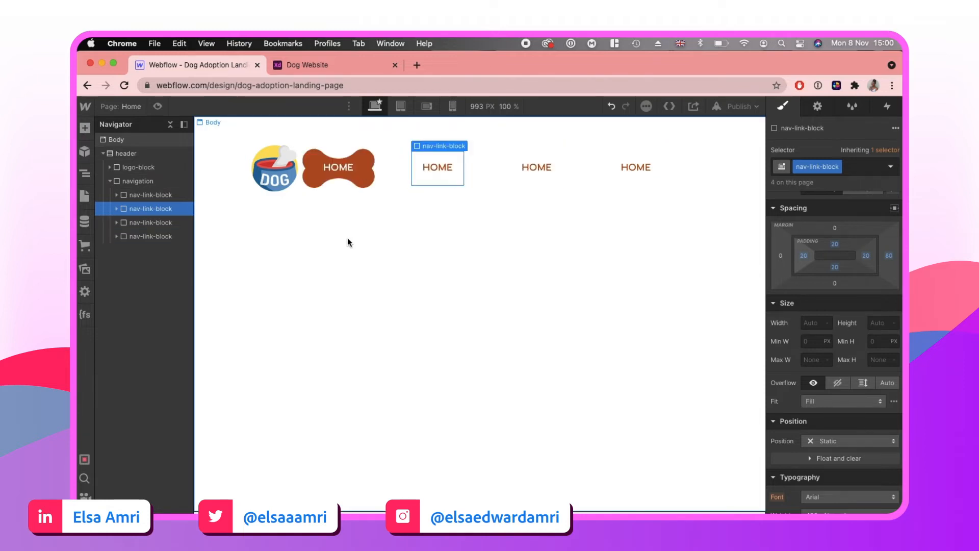
pyautogui.press('super+d')
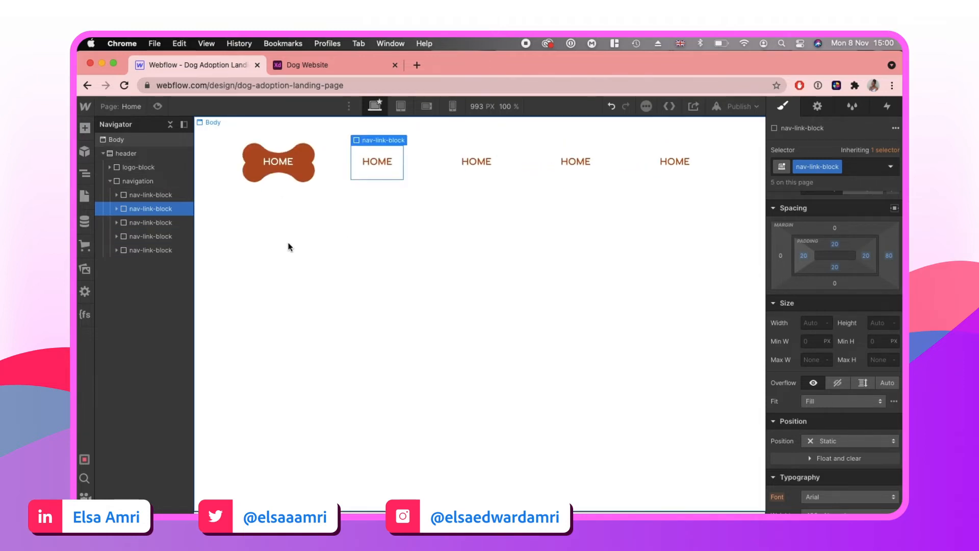
pyautogui.click(158, 107)
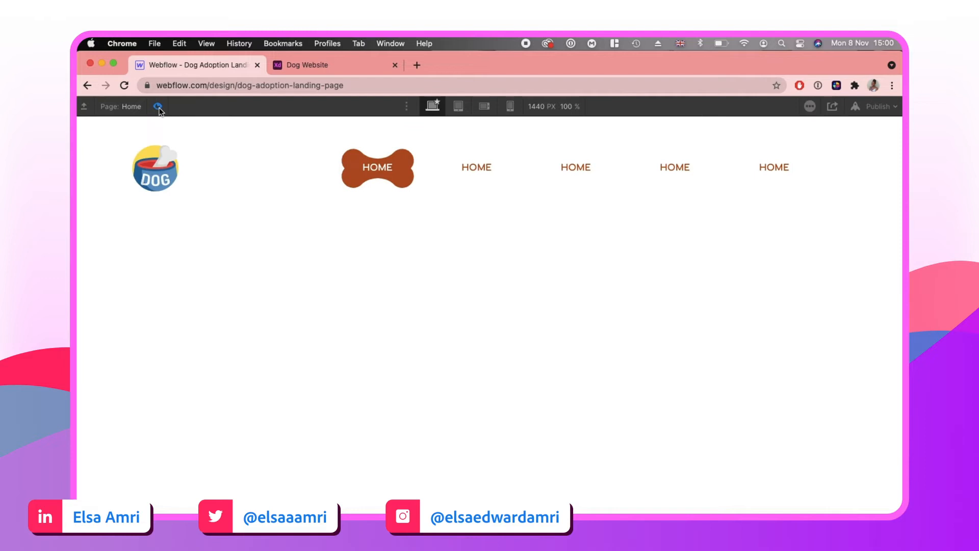
pyautogui.click(158, 107)
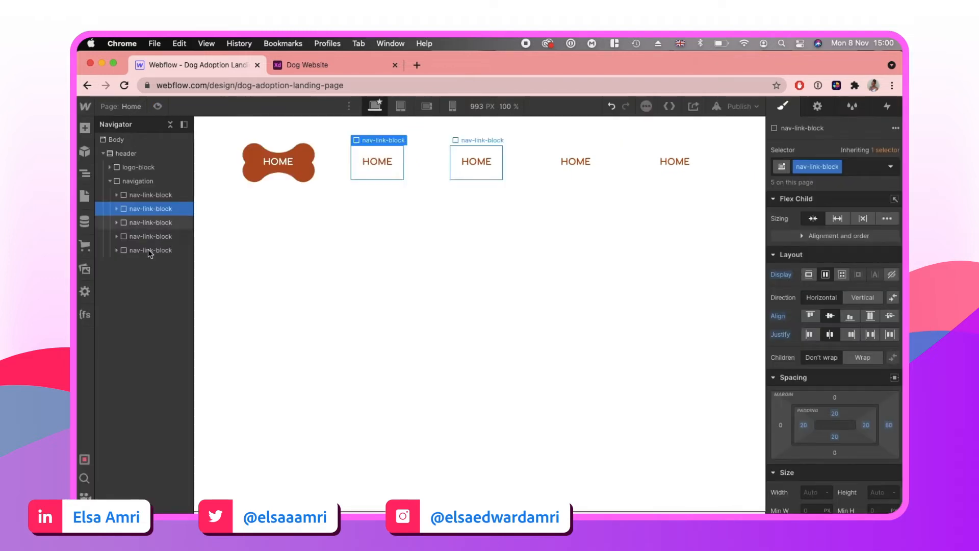
# - Add a last combo class to the final nav-link-block, set its right margin to 0, and preview the header
pyautogui.click(844, 164)
pyautogui.write('last')
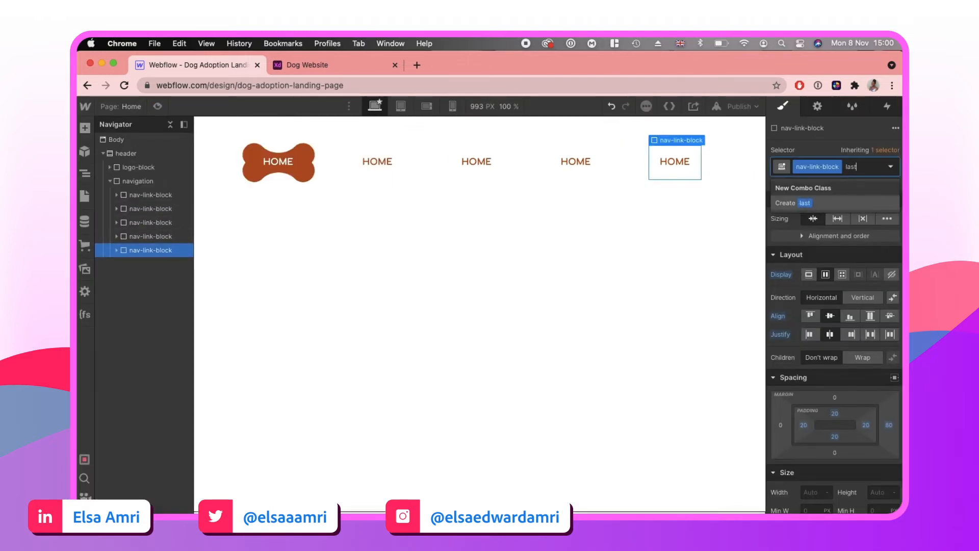
pyautogui.press('Return')
pyautogui.click(889, 425)
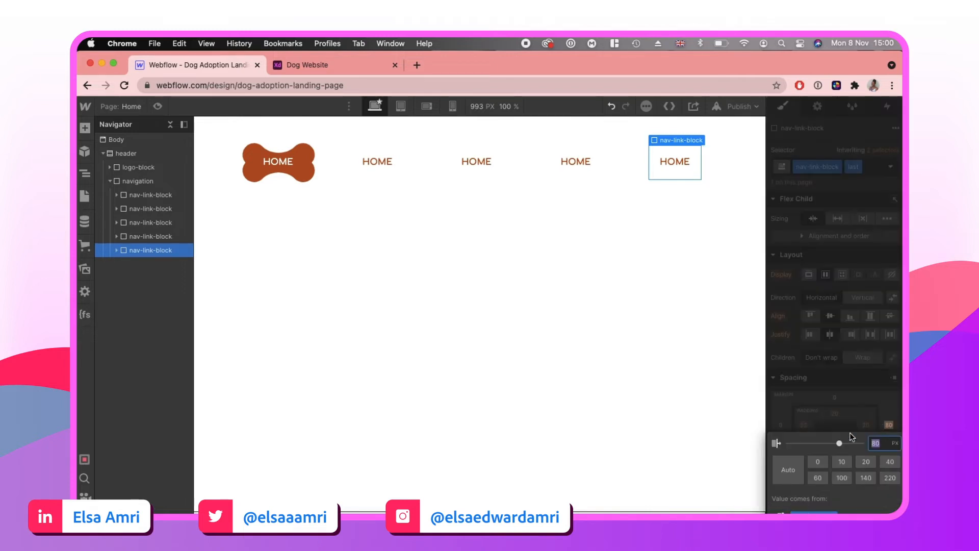
pyautogui.click(817, 460)
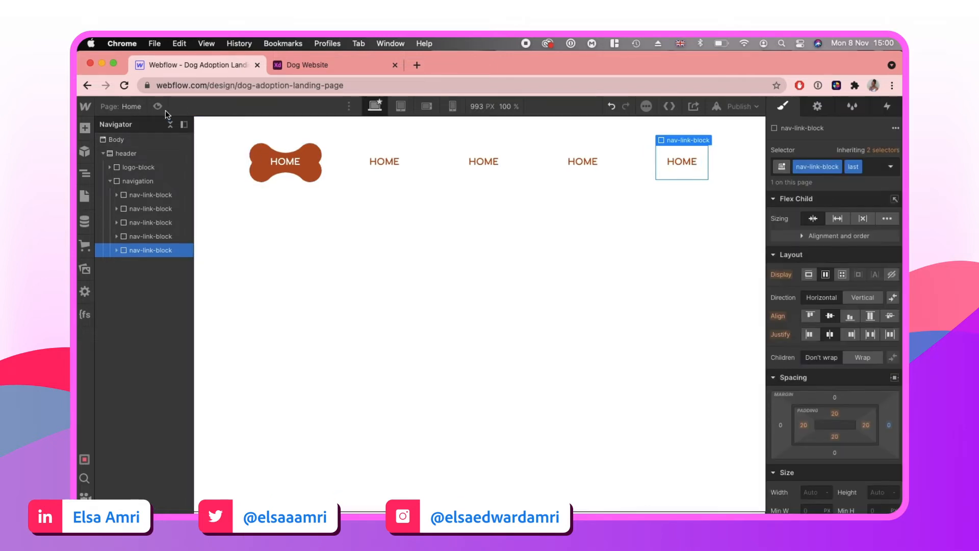
pyautogui.click(157, 105)
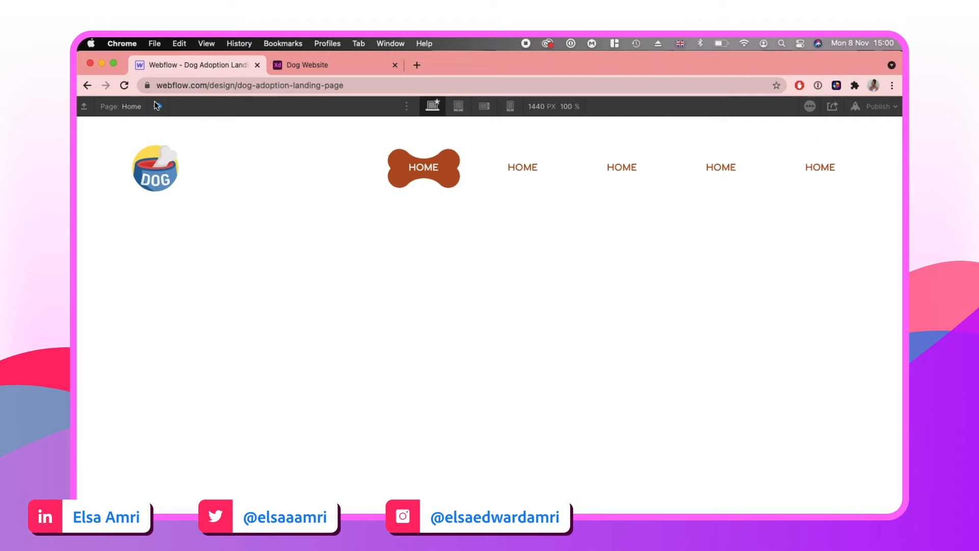
pyautogui.click(157, 106)
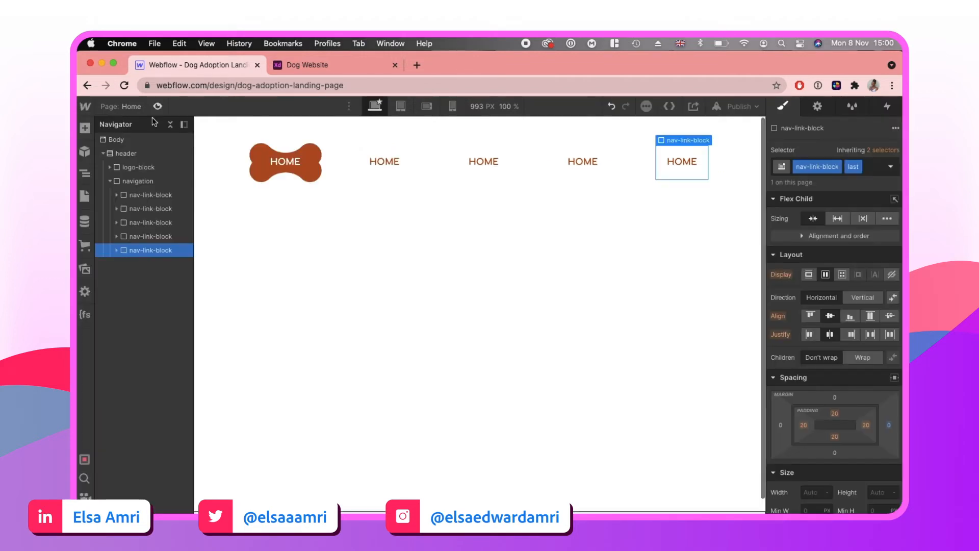
# - Reduce the nav-link-block class's right margin to 40 px
pyautogui.click(130, 195)
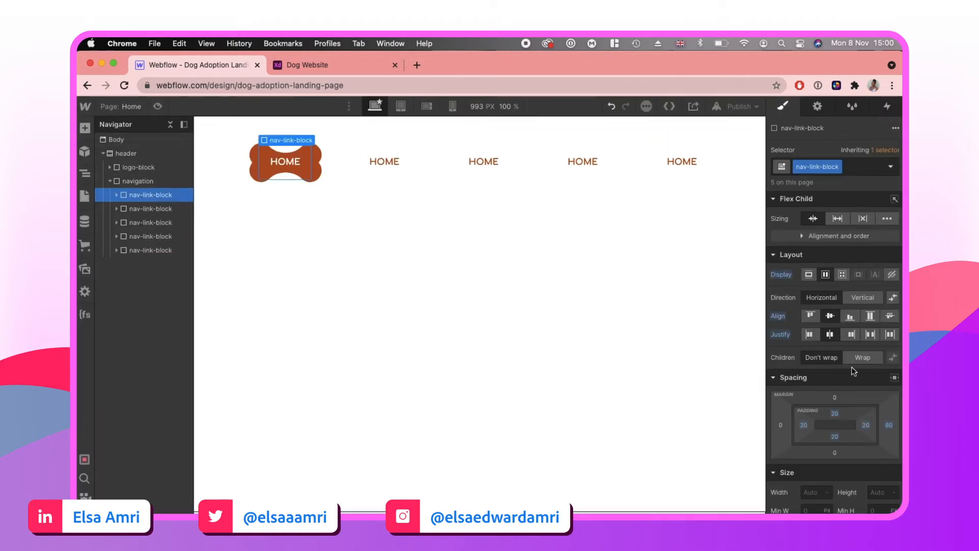
pyautogui.click(889, 424)
pyautogui.write('40')
pyautogui.press('Return')
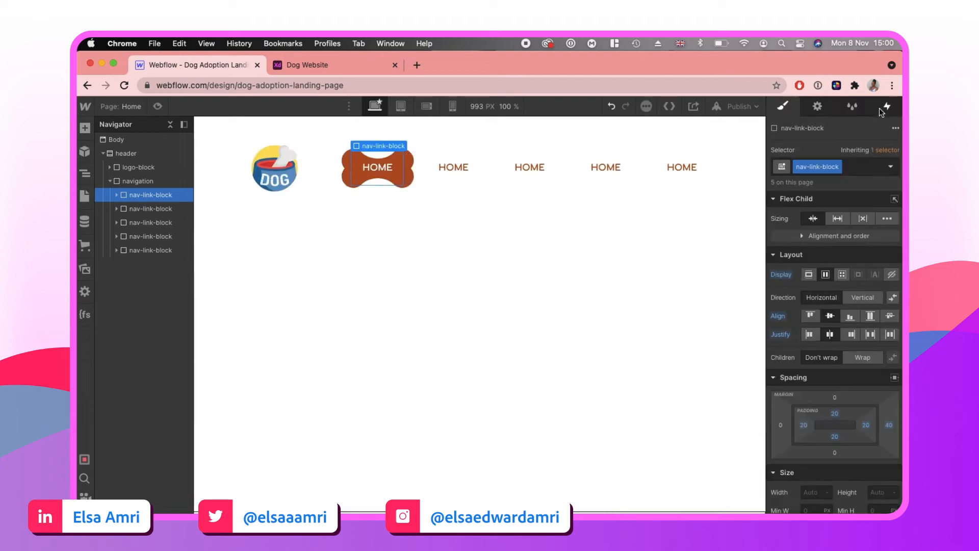
# - Change the text of the second and third navigation links to ABOUT and ADOPT
pyautogui.click(451, 167)
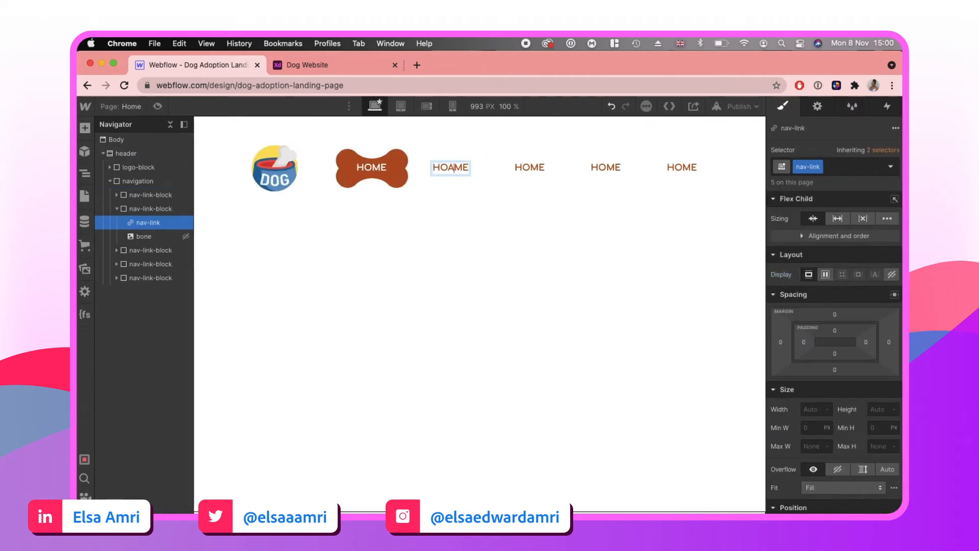
pyautogui.doubleClick(451, 167)
pyautogui.write('ABOUT')
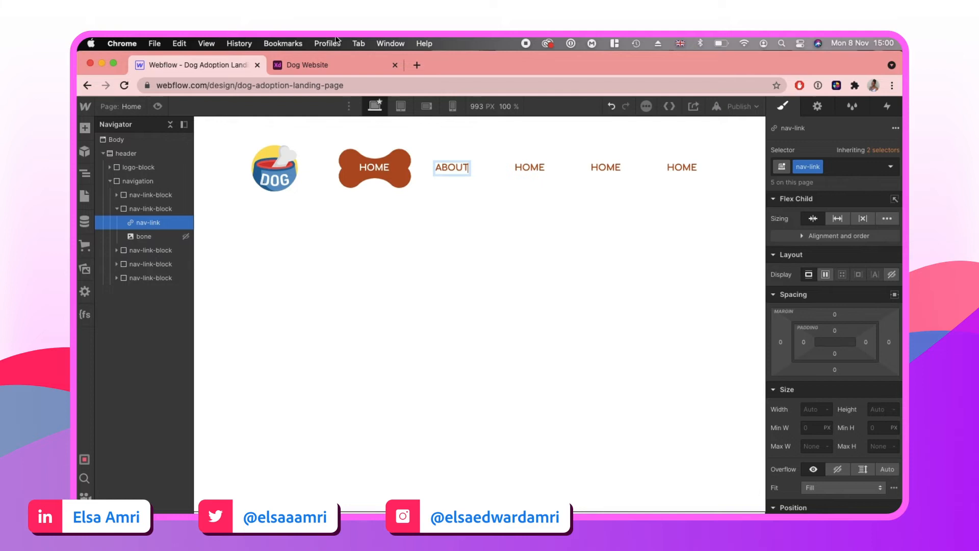
pyautogui.click(296, 65)
pyautogui.click(204, 64)
pyautogui.click(530, 167)
pyautogui.click(530, 167)
pyautogui.doubleClick(531, 166)
pyautogui.write('ADOPT')
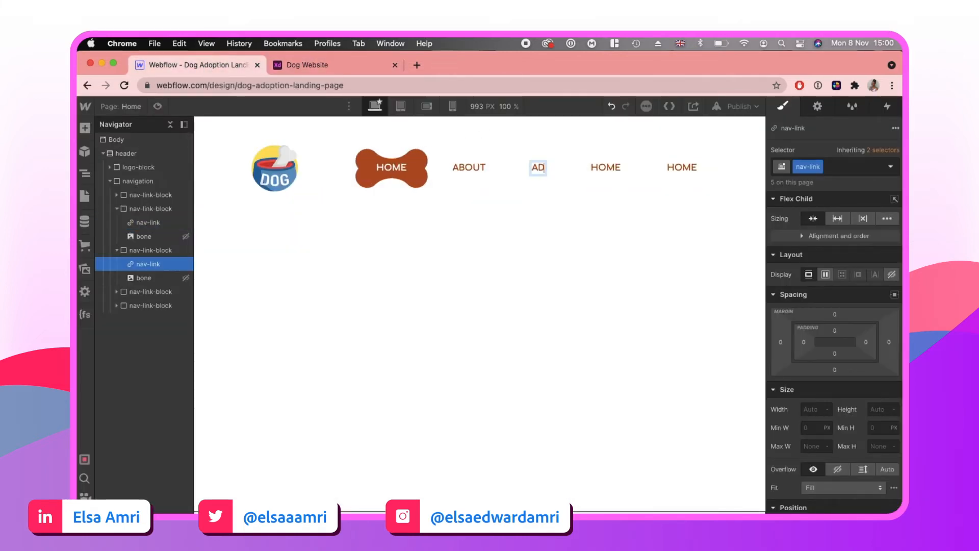
# - Change the text of the fourth and fifth navigation links to FOSTER and CONTACT, and preview the header
pyautogui.doubleClick(604, 169)
pyautogui.write('FOSTER')
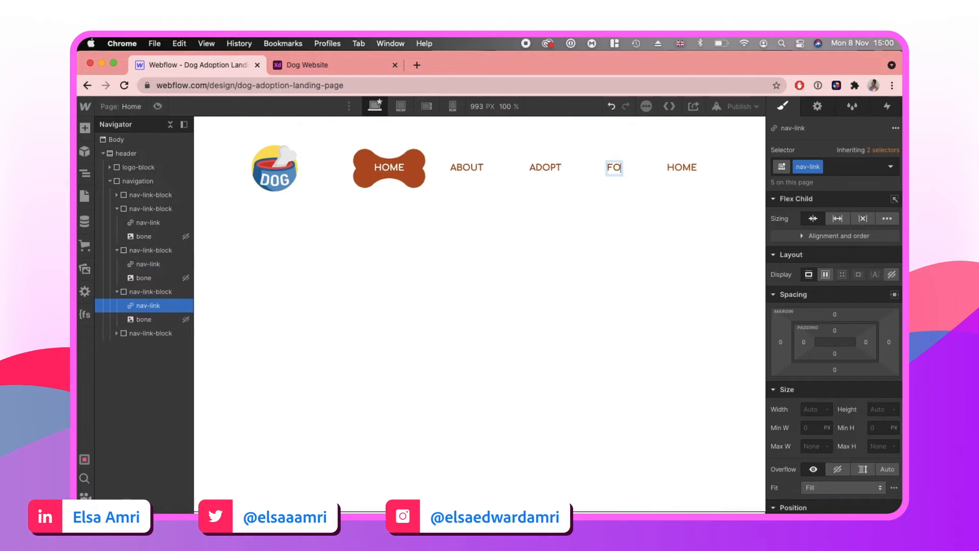
pyautogui.doubleClick(674, 168)
pyautogui.write('CONTACT')
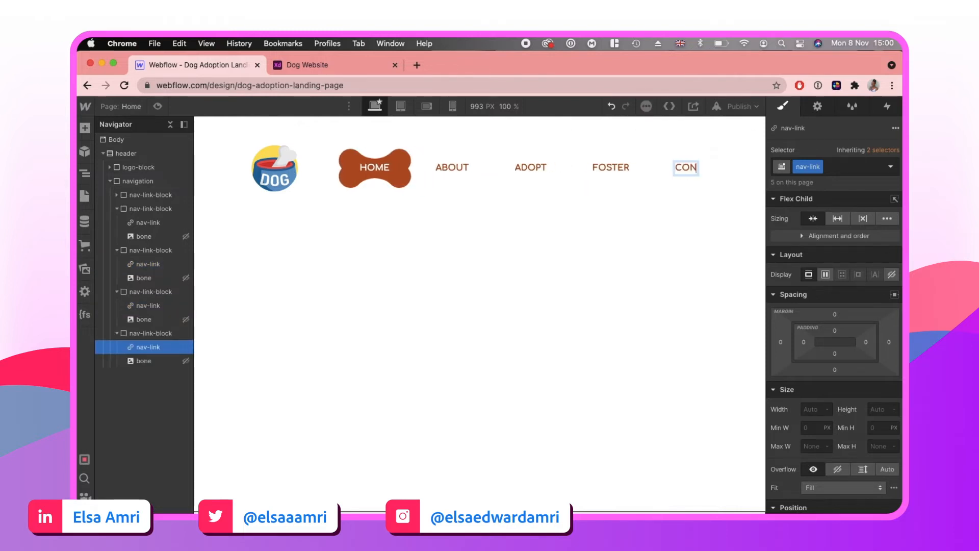
pyautogui.press('Escape')
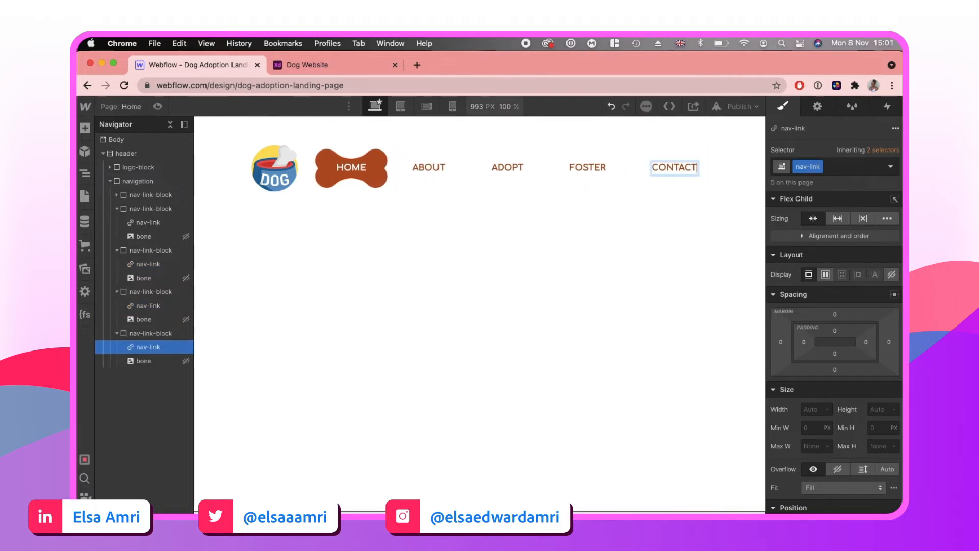
pyautogui.click(159, 106)
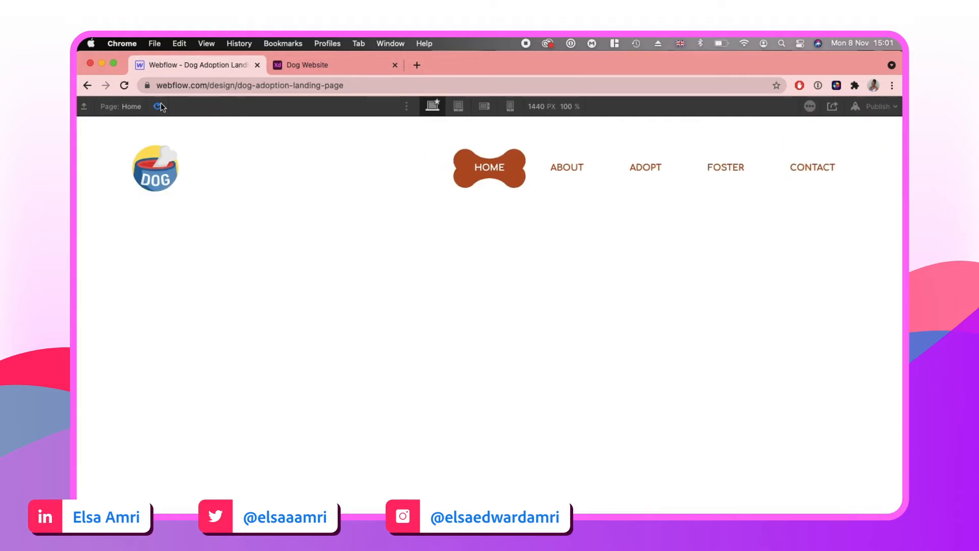
pyautogui.click(160, 106)
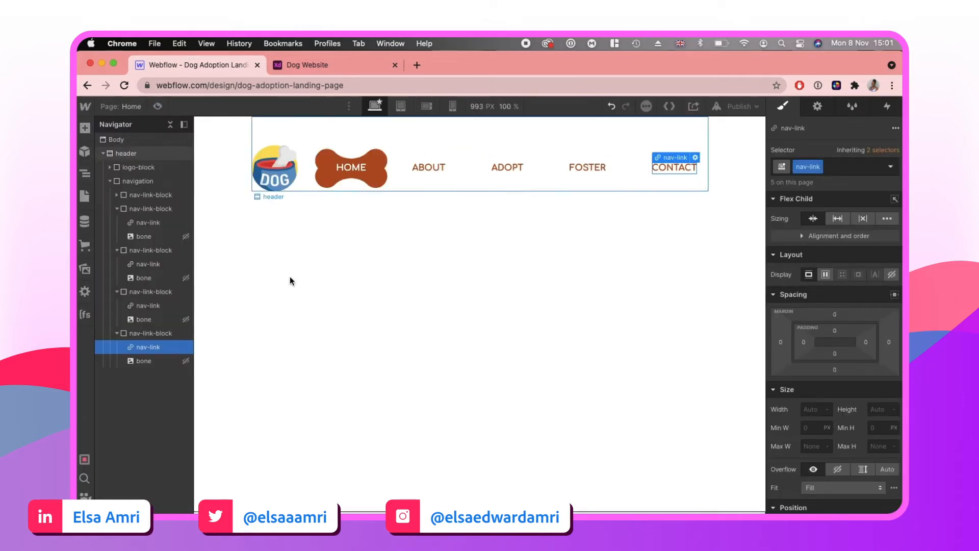
# - Add a div block to the Body below the header and give it the class bg-image
pyautogui.click(98, 138)
pyautogui.click(104, 153)
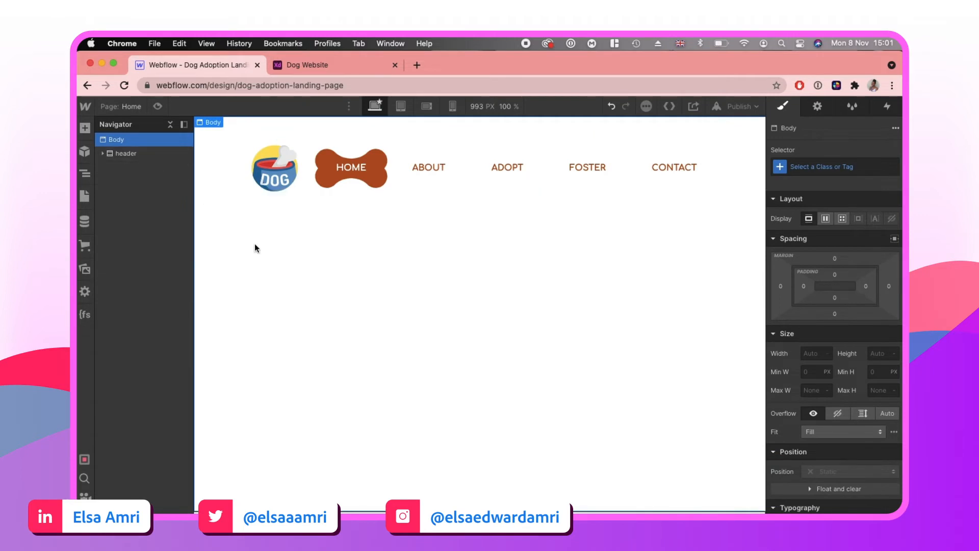
pyautogui.press('super+e')
pyautogui.write('div')
pyautogui.press('Return')
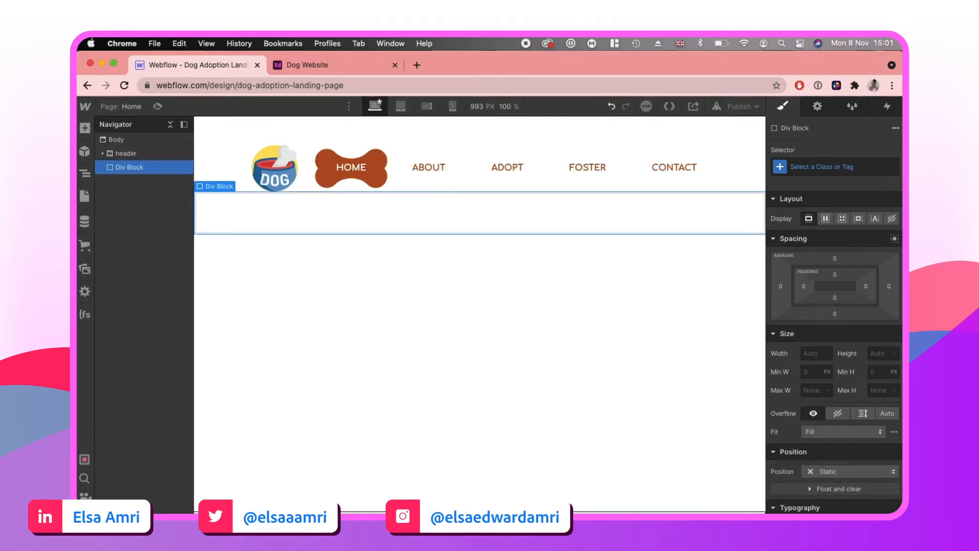
pyautogui.press('super+Return')
pyautogui.write('bg-image')
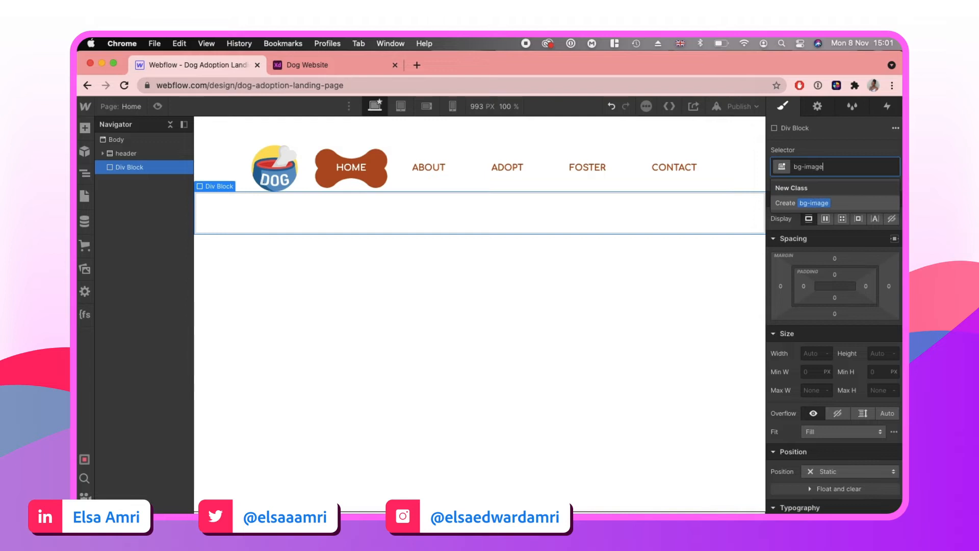
pyautogui.press('Return')
# - Set the bg-image block's width to 100 VW and height to 100 VH
pyautogui.scroll(-3, 862, 237)
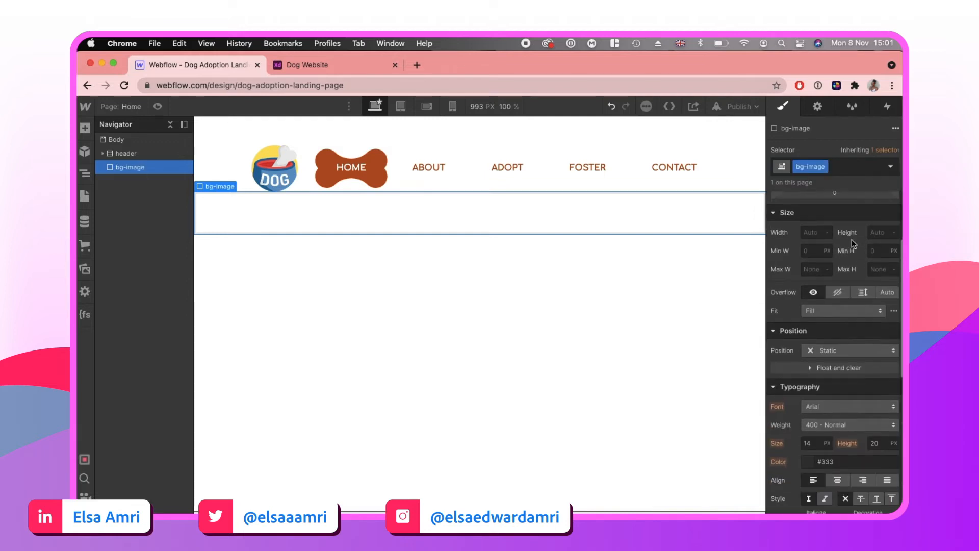
pyautogui.click(816, 232)
pyautogui.write('100vw')
pyautogui.press('Tab')
pyautogui.write('100vh')
pyautogui.press('Return')
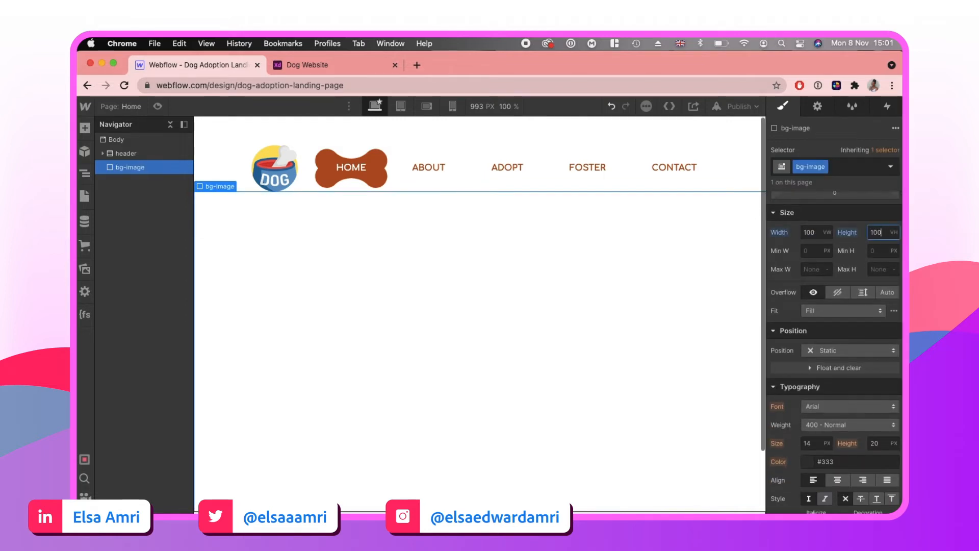
# - Set the bg-image block's overflow to hidden and its position to Absolute with the full-cover preset
pyautogui.click(837, 292)
pyautogui.click(852, 351)
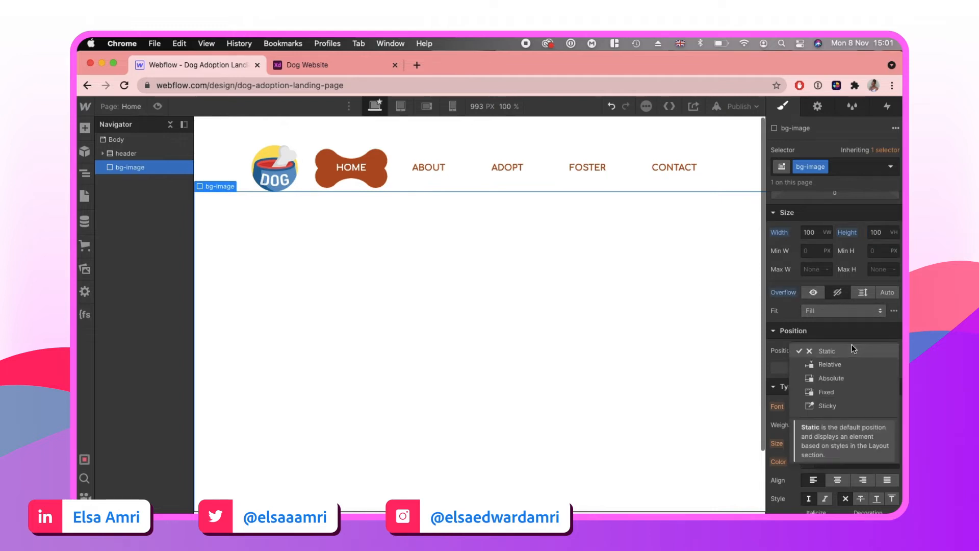
pyautogui.click(843, 380)
pyautogui.scroll(-3, 843, 380)
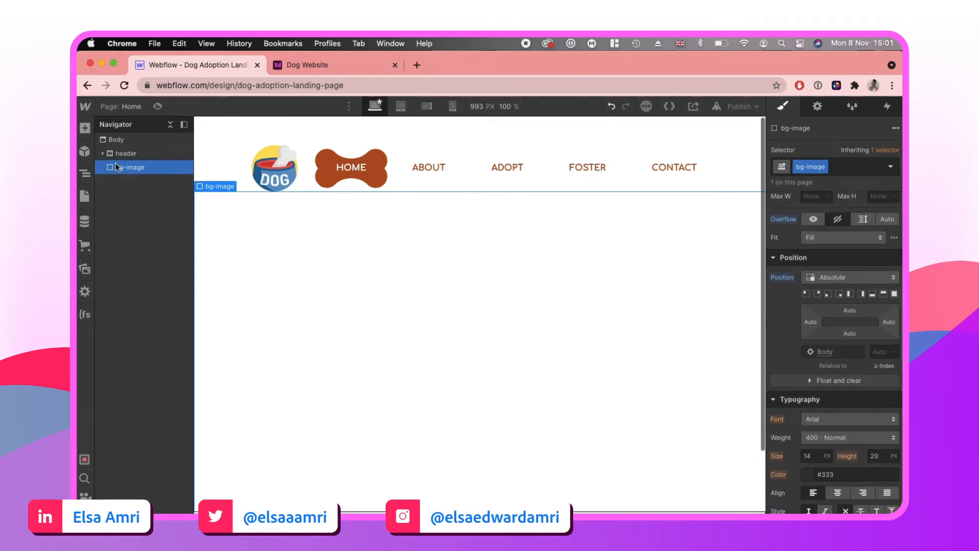
pyautogui.click(892, 294)
# - Give bg-image a background image sized to Cover, using the AdobeStock dog photo from the assets
pyautogui.scroll(-10, 847, 275)
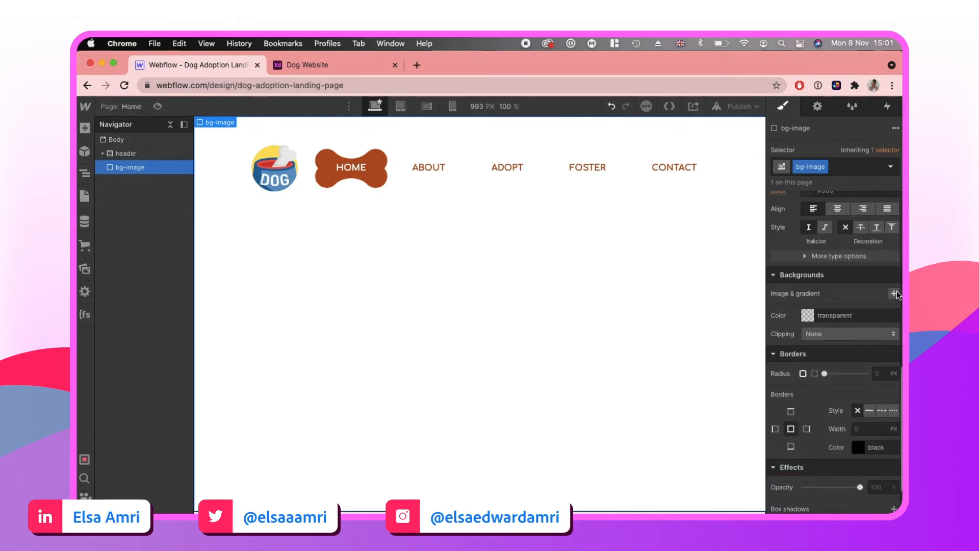
pyautogui.click(894, 291)
pyautogui.click(849, 293)
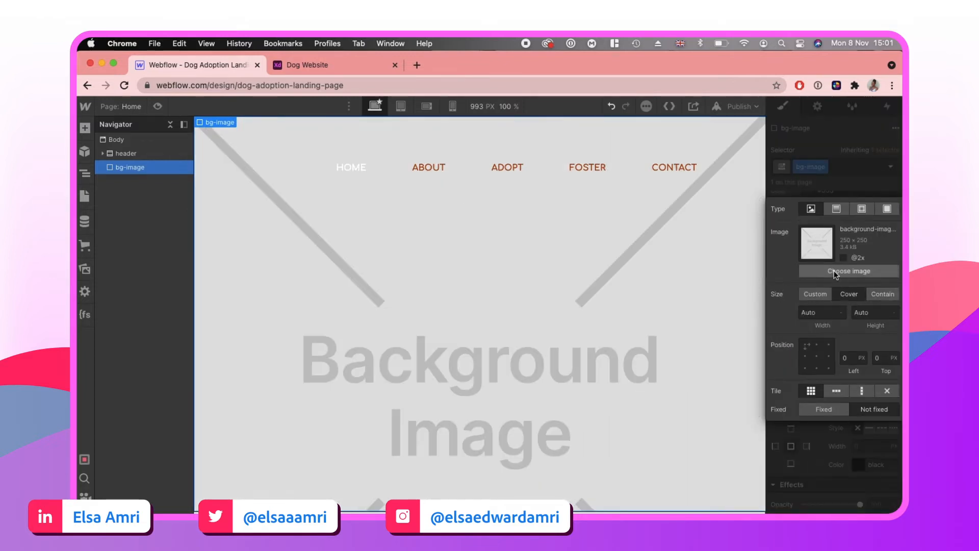
pyautogui.click(834, 270)
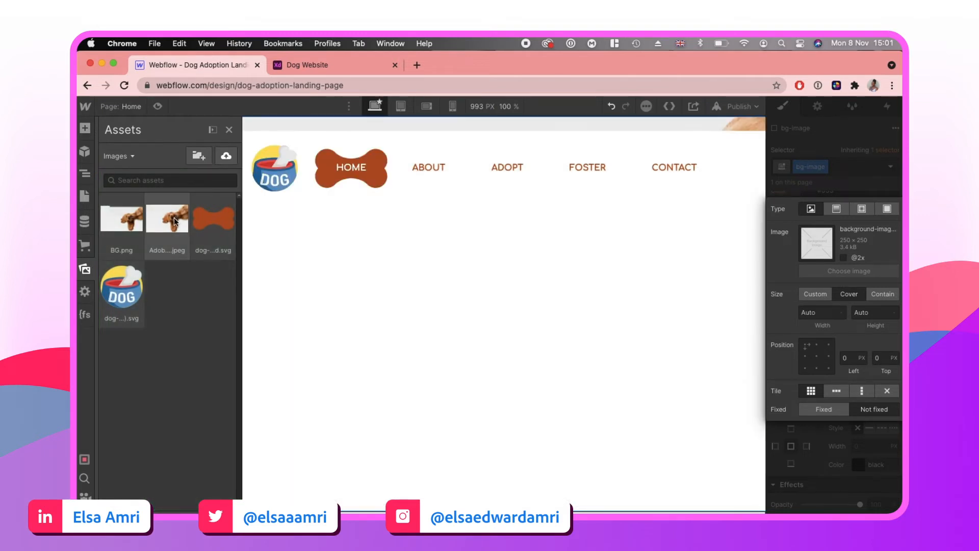
pyautogui.click(174, 221)
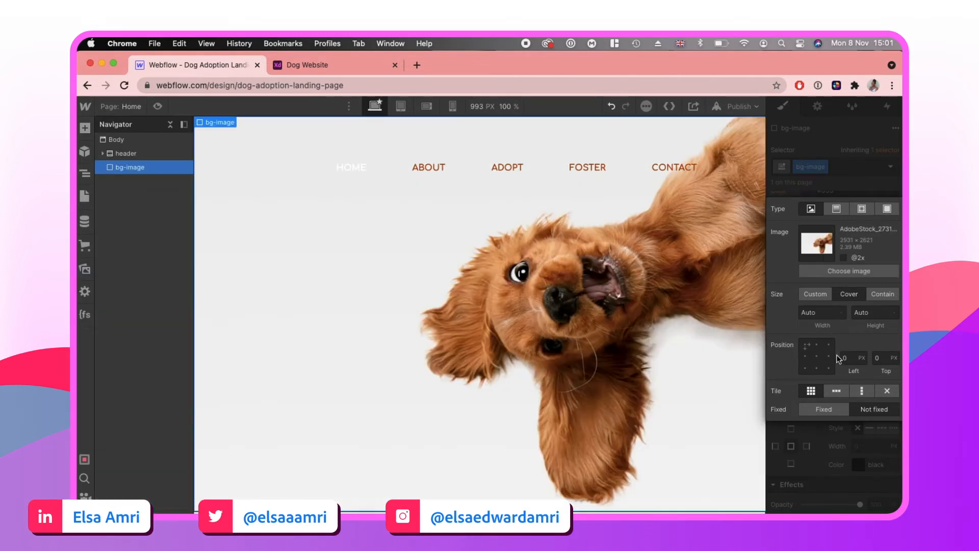
# - Set the background image to a custom width of 120% positioned at the top centre, and preview the page
pyautogui.click(826, 292)
pyautogui.click(820, 313)
pyautogui.write('120')
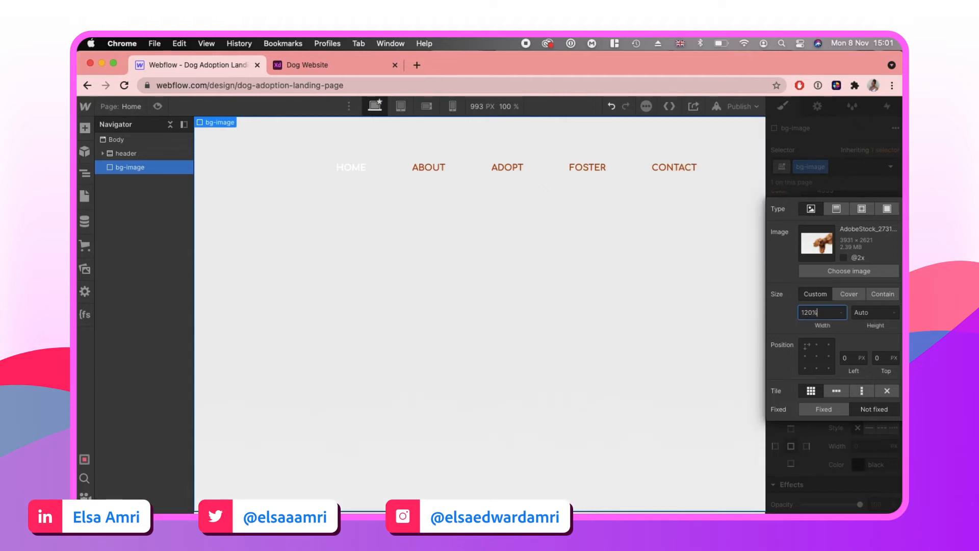
pyautogui.press('Return')
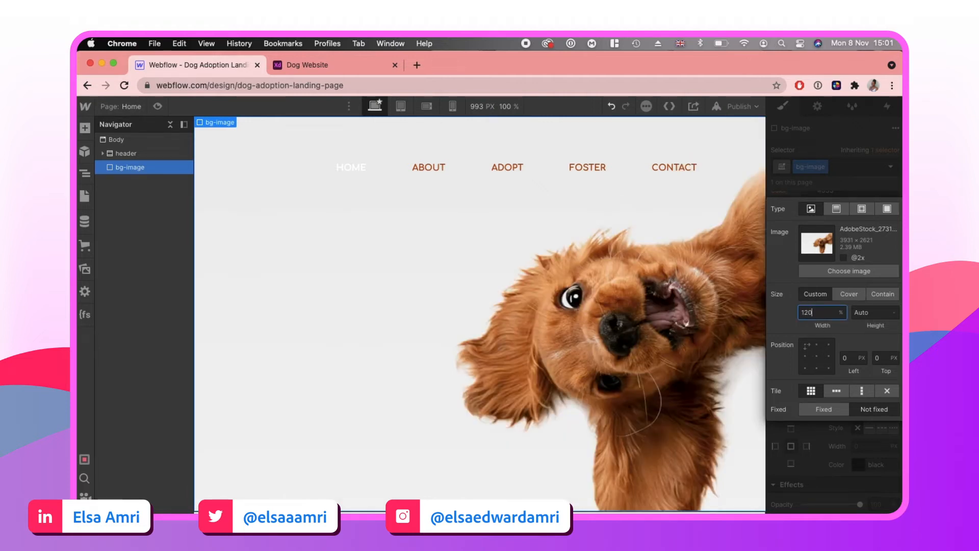
pyautogui.click(820, 344)
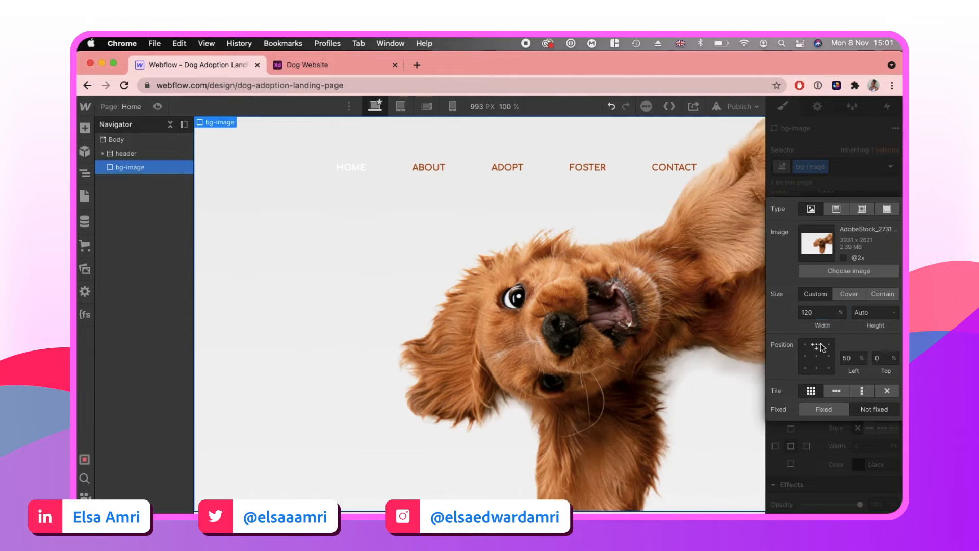
pyautogui.click(158, 107)
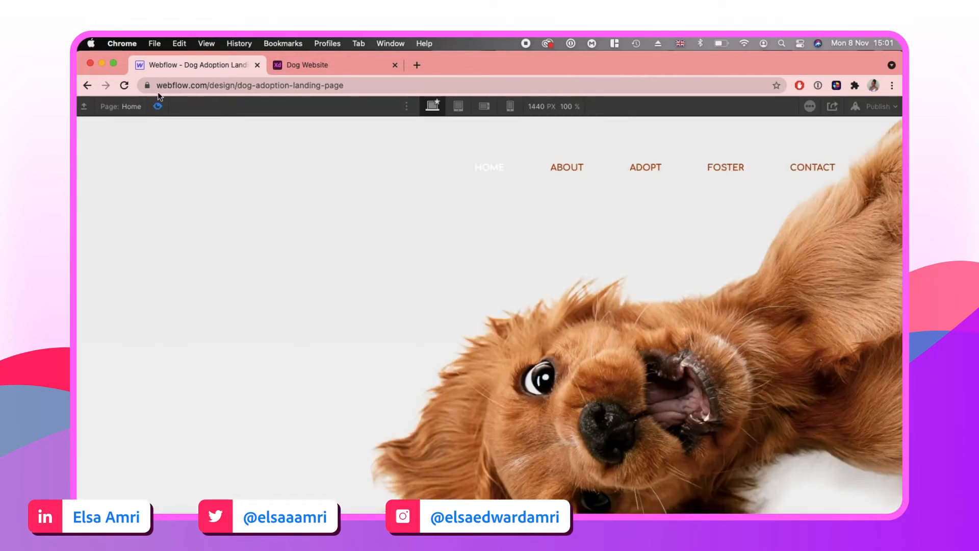
# - Compare with the Adobe XD design, leave the preview, and set the bg-image background's custom width to 110%
pyautogui.click(334, 65)
pyautogui.click(197, 65)
pyautogui.press('super+shift+p')
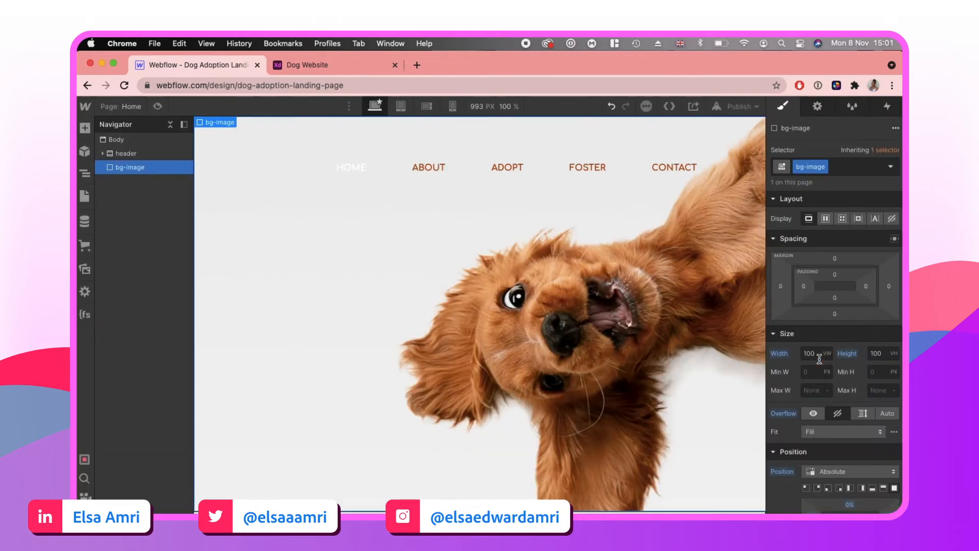
pyautogui.scroll(-10, 848, 471)
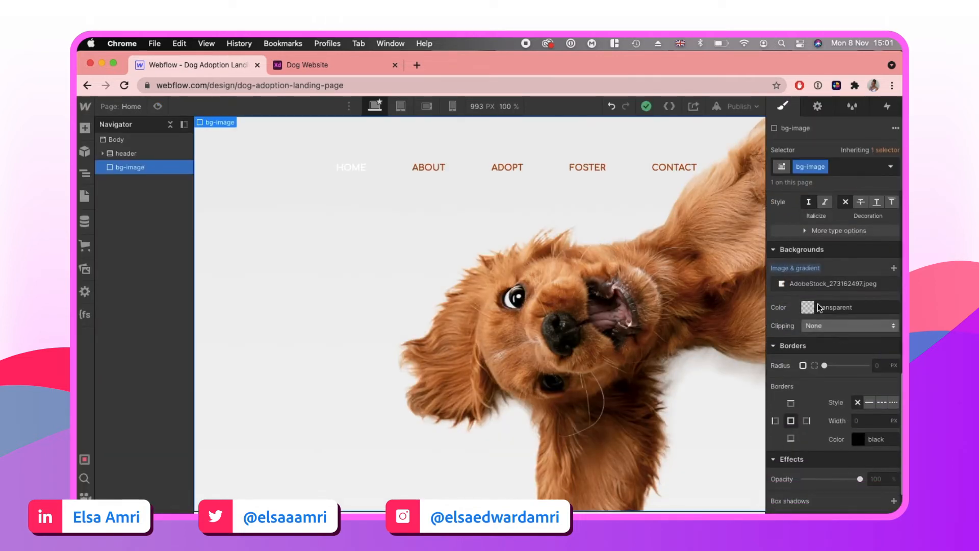
pyautogui.click(831, 284)
pyautogui.click(808, 408)
pyautogui.write('110')
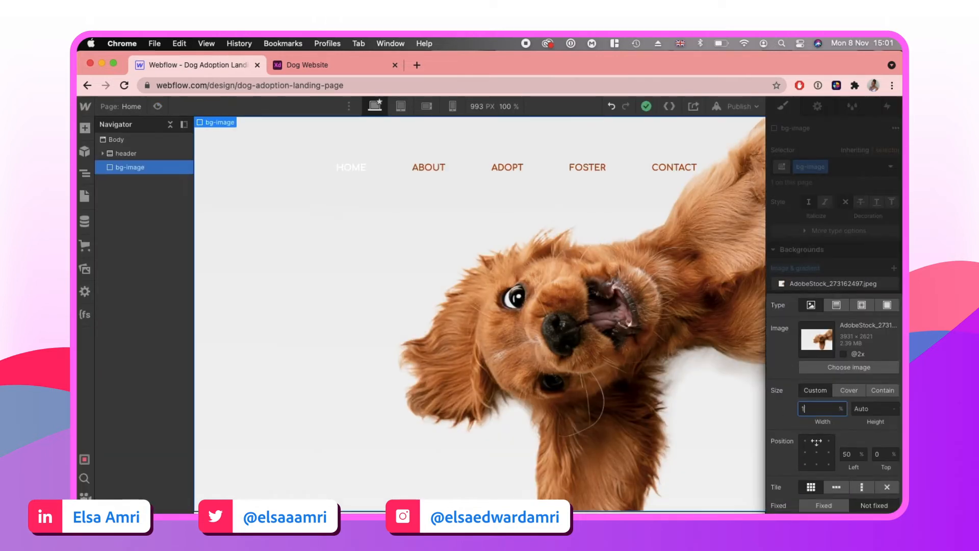
# - Try top offsets of -10% and -20% for the background image and preview the page
pyautogui.click(885, 455)
pyautogui.write('-10')
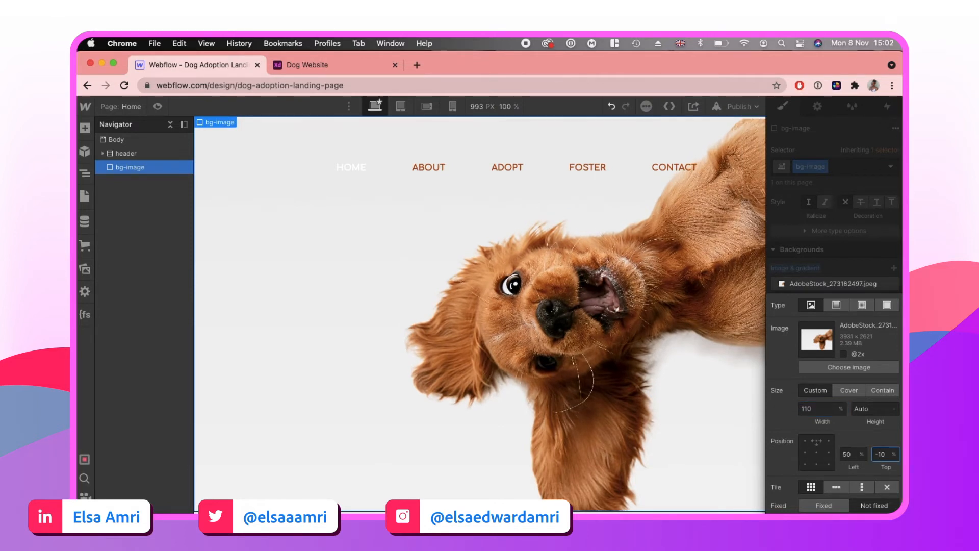
pyautogui.press('BackSpace')
pyautogui.press('BackSpace')
pyautogui.write('20')
pyautogui.click(159, 107)
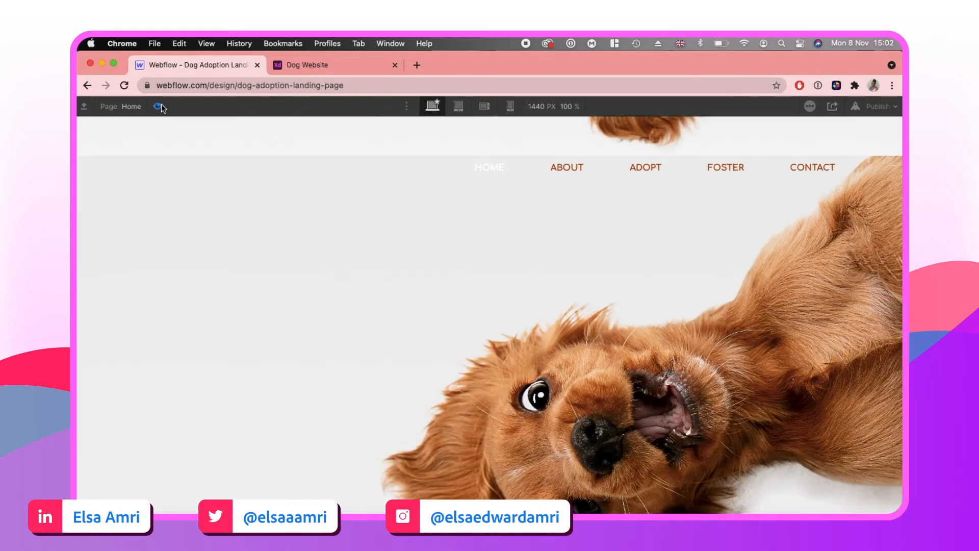
pyautogui.click(159, 107)
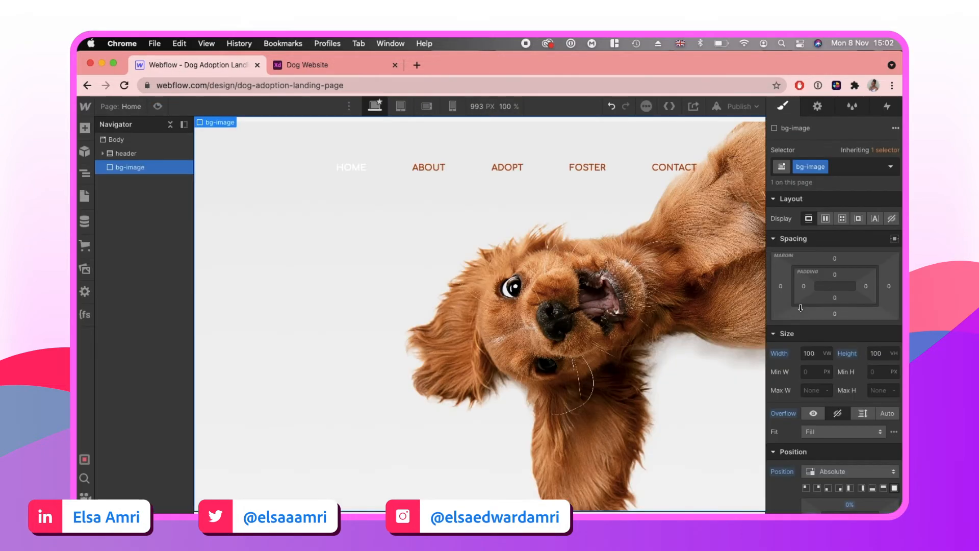
# - Position the background image at the top centre, turn off its tiling, and preview the page
pyautogui.scroll(-5, 800, 305)
pyautogui.scroll(-2, 800, 305)
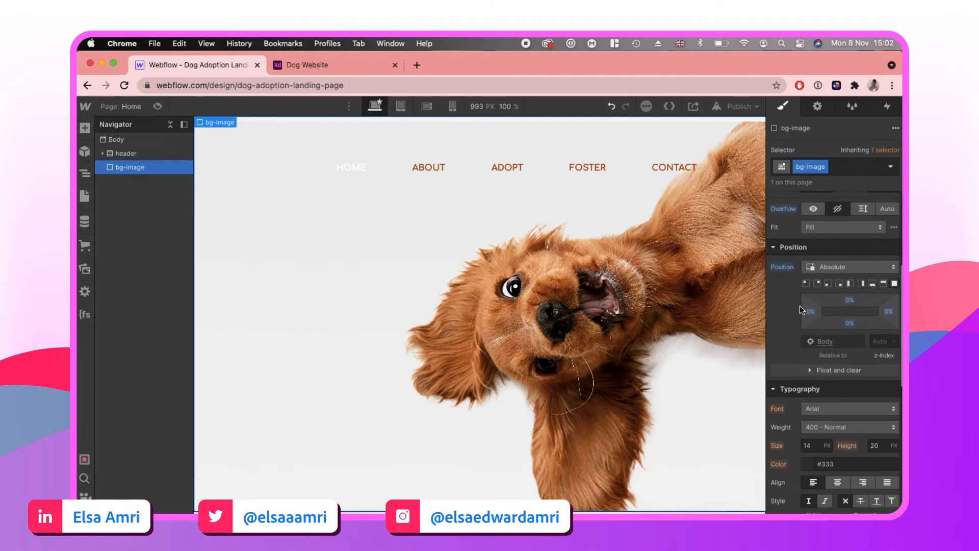
pyautogui.scroll(-4, 862, 388)
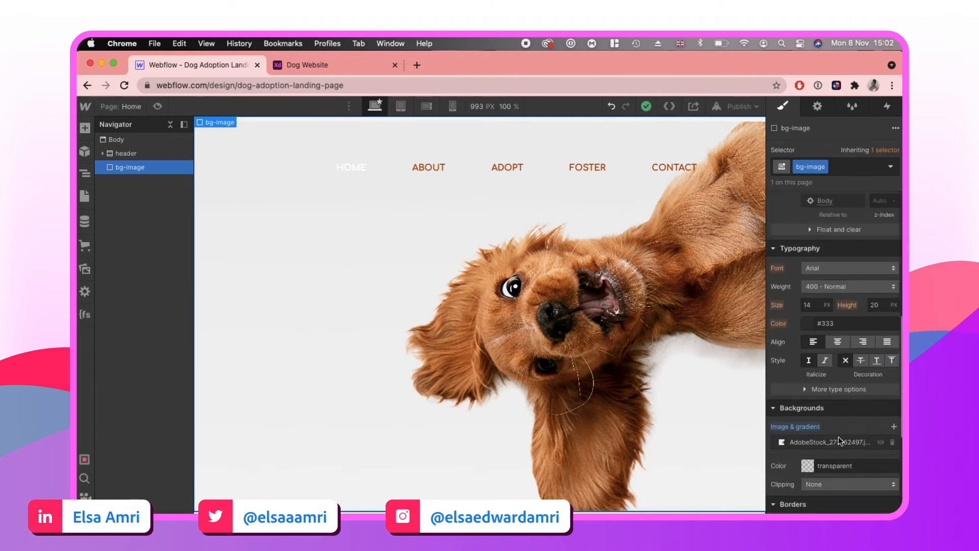
pyautogui.click(844, 443)
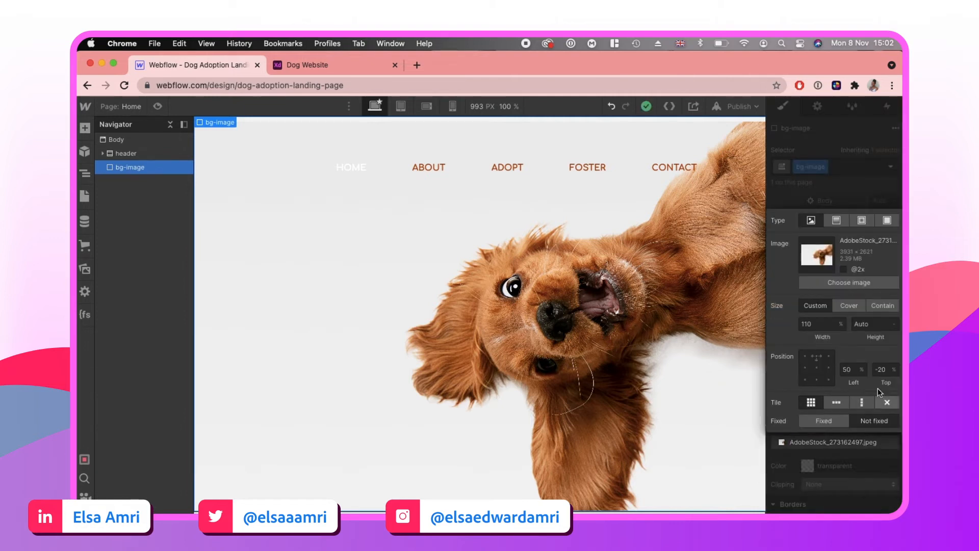
pyautogui.click(817, 357)
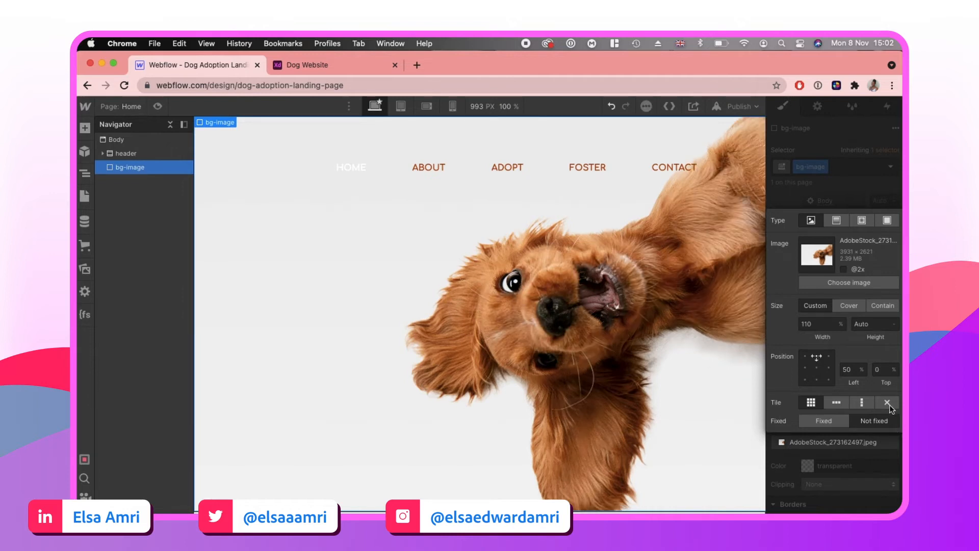
pyautogui.click(157, 107)
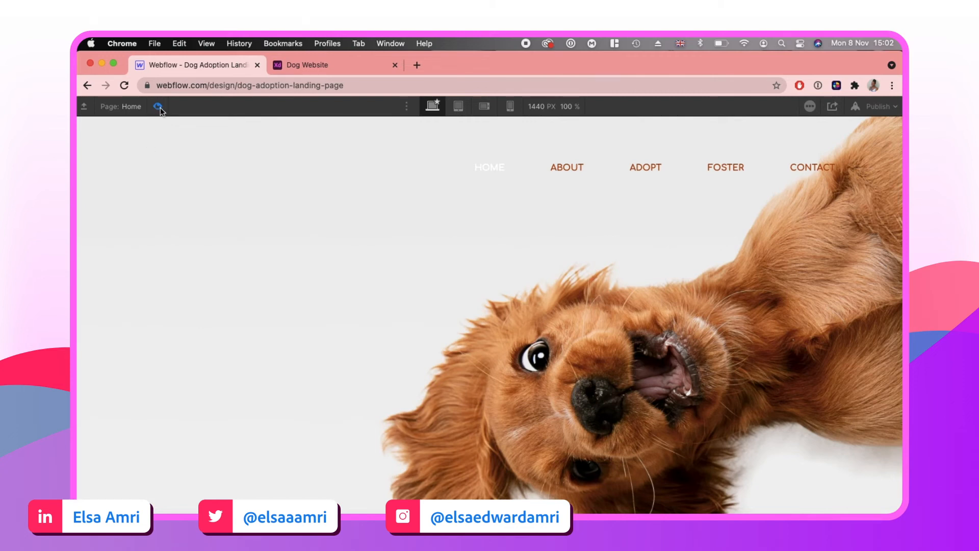
pyautogui.click(159, 106)
# - Set the background image's top offset to -20% again with tiling off
pyautogui.scroll(-10, 822, 317)
pyautogui.scroll(-1, 822, 317)
pyautogui.click(809, 370)
pyautogui.click(887, 293)
pyautogui.write('-20')
pyautogui.press('Return')
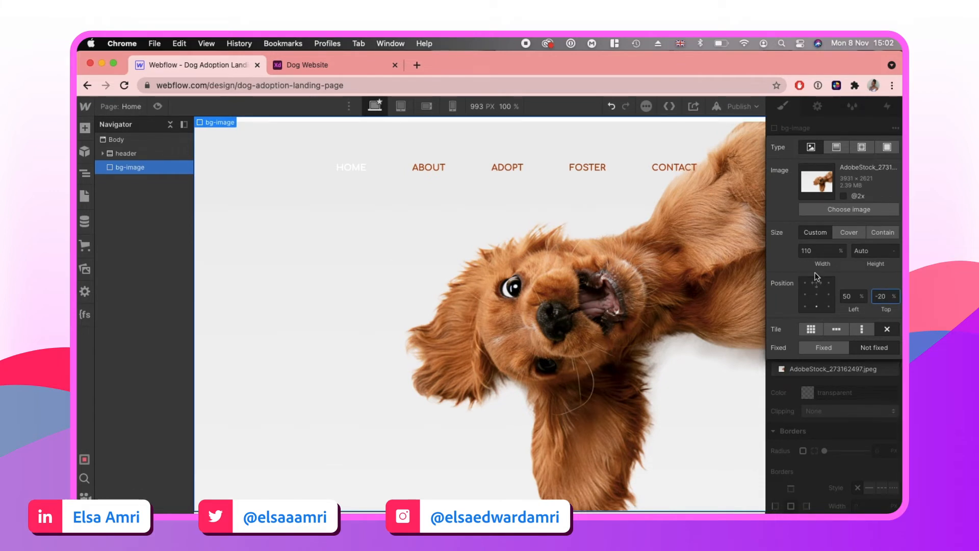
# - Give bg-image the light grey background colour #eee sampled from the photo's backdrop, and preview the page
pyautogui.click(840, 427)
pyautogui.click(808, 392)
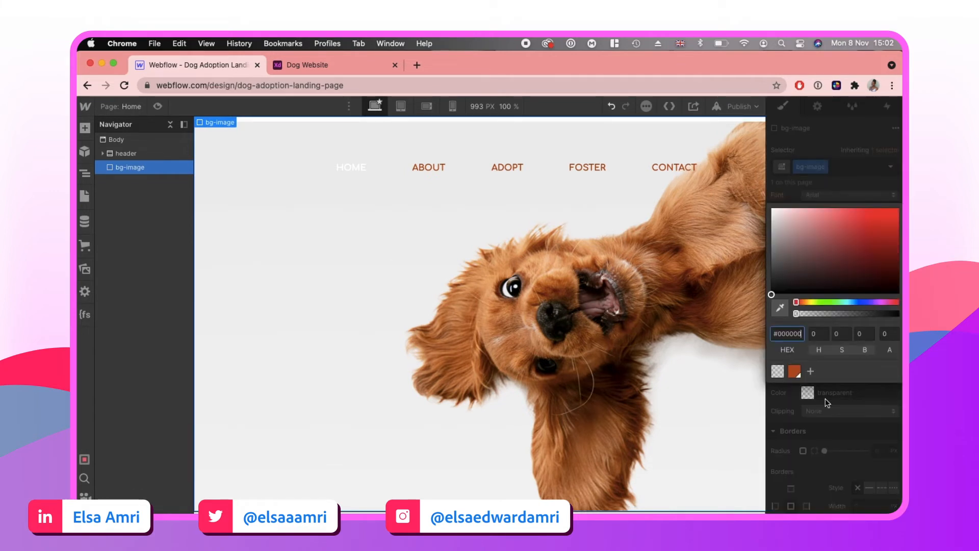
pyautogui.click(780, 309)
pyautogui.click(406, 224)
pyautogui.click(822, 145)
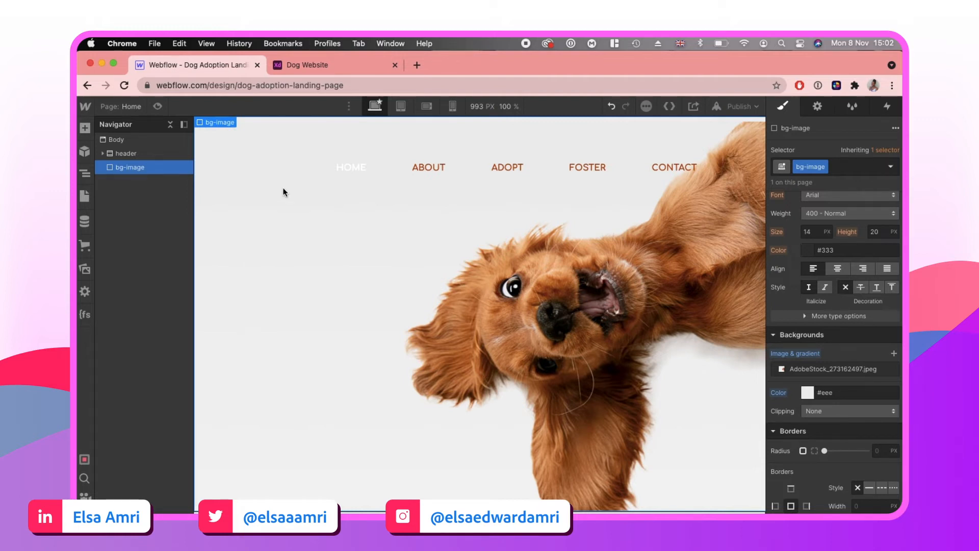
pyautogui.click(158, 107)
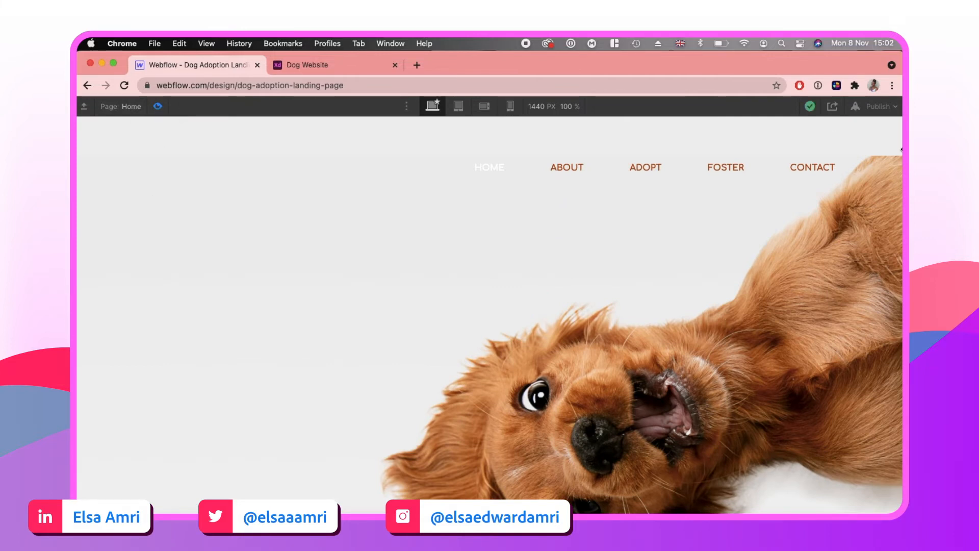
pyautogui.click(158, 106)
# - Set the dog background image's top offset to 0%
pyautogui.scroll(-5, 867, 418)
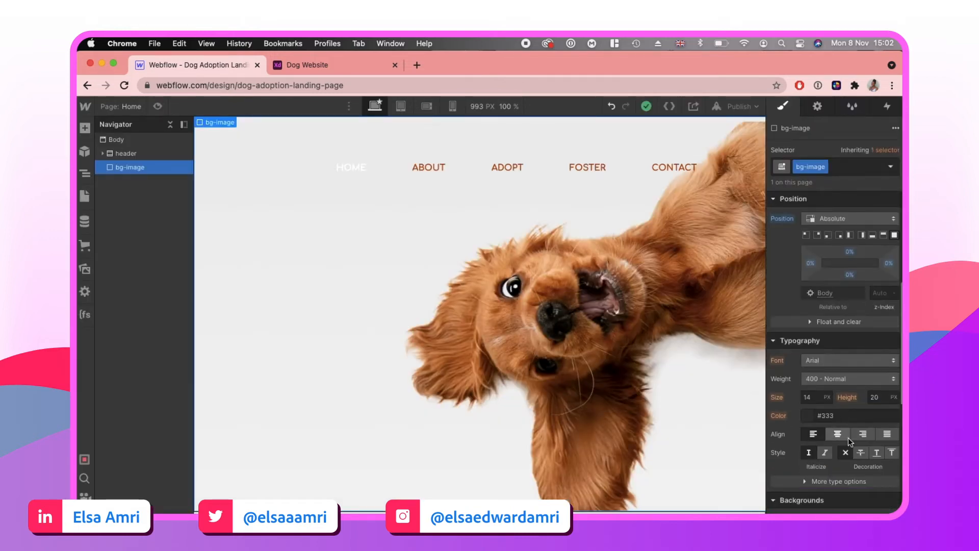
pyautogui.scroll(4, 836, 314)
pyautogui.scroll(-5, 836, 369)
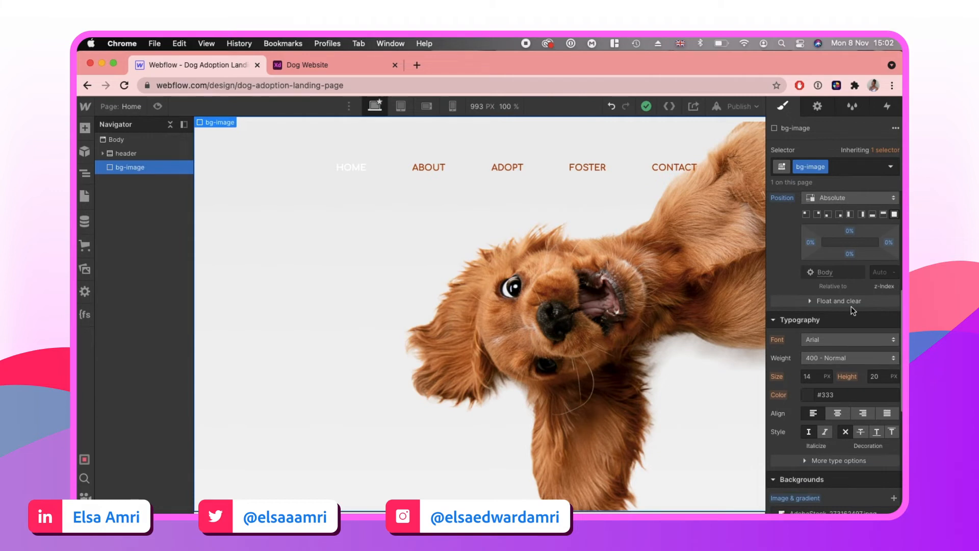
pyautogui.scroll(-3, 852, 310)
pyautogui.click(825, 408)
pyautogui.click(880, 337)
pyautogui.write('0')
# - Try several left offsets for the background image, settle on 0%, and preview the page
pyautogui.click(849, 336)
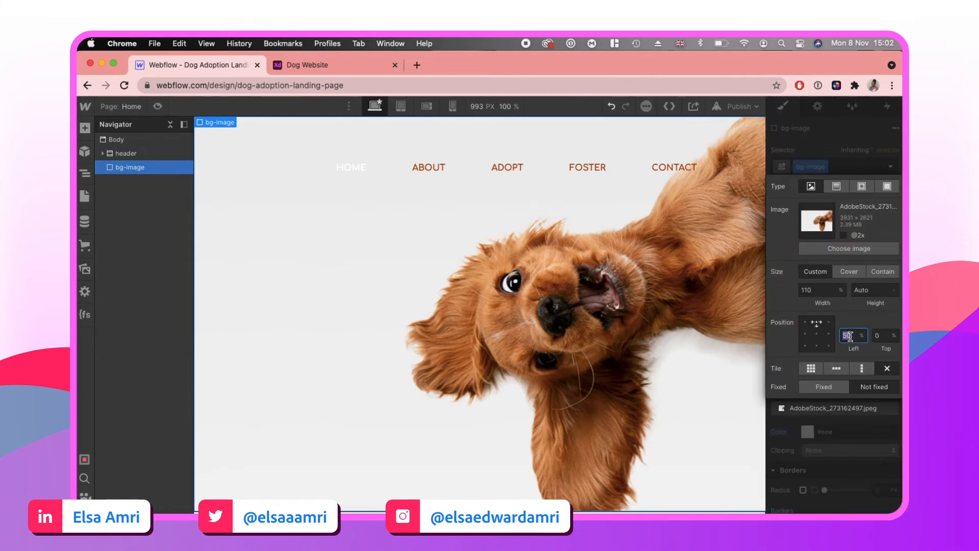
pyautogui.write('80')
pyautogui.write('20')
pyautogui.write('10')
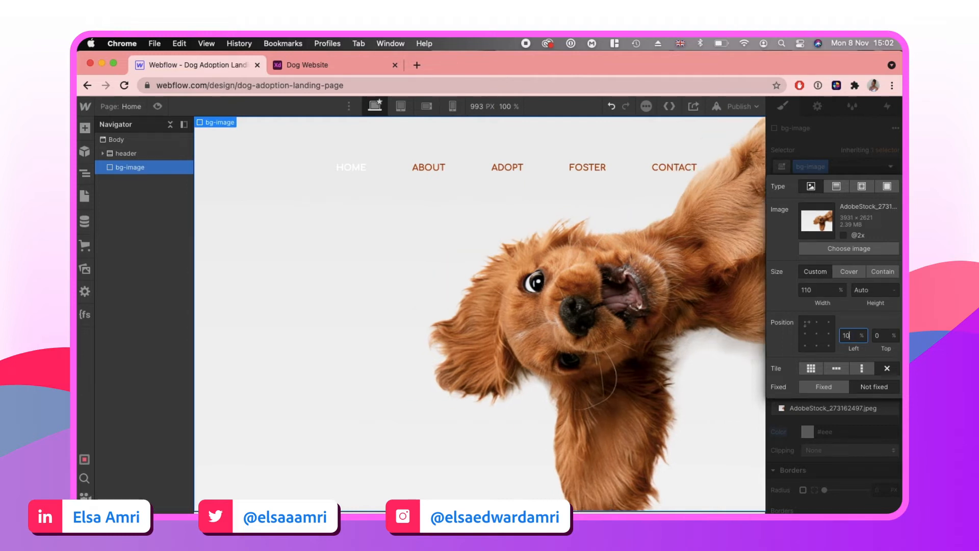
pyautogui.doubleClick(850, 336)
pyautogui.write('0')
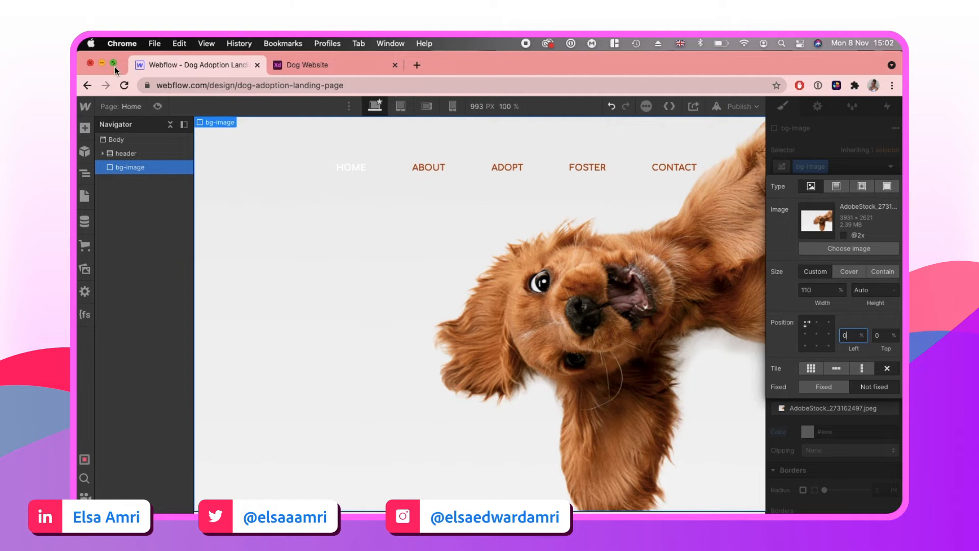
pyautogui.click(157, 107)
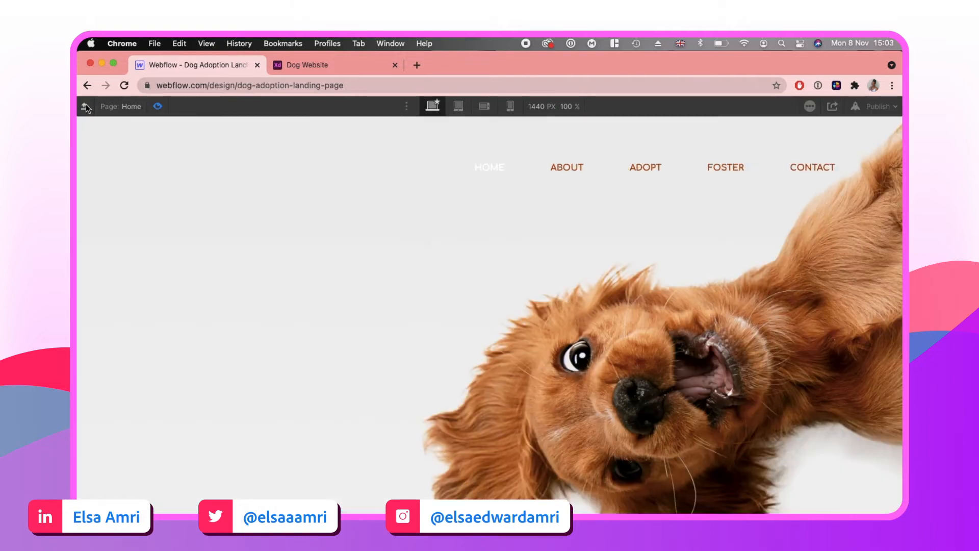
pyautogui.click(157, 106)
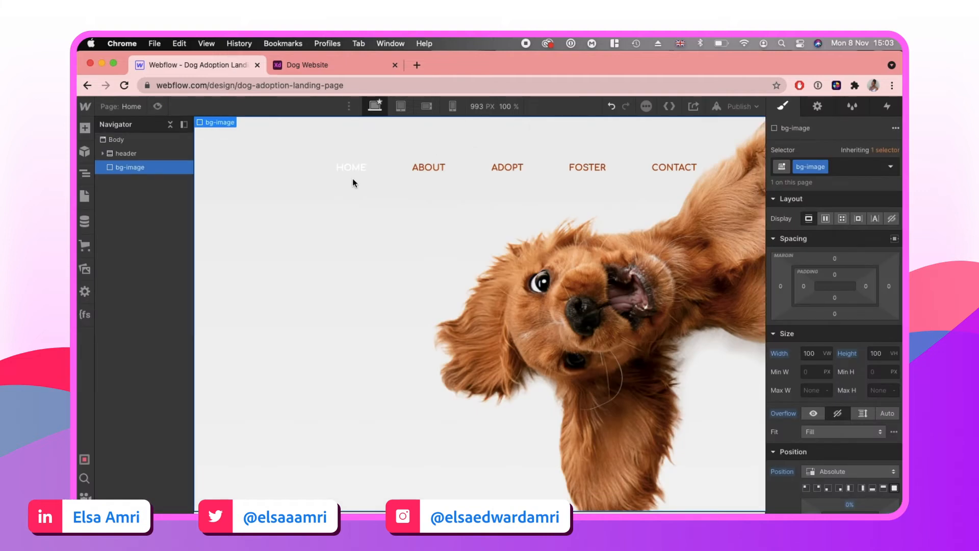
# - Try to bring back the bone behind the HOME link by choosing the bone SVG from the assets again
pyautogui.click(102, 153)
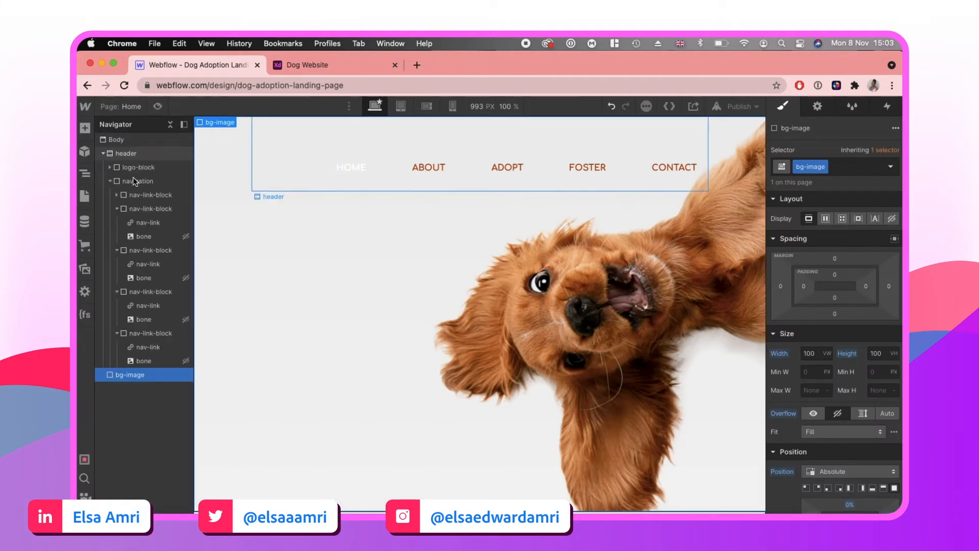
pyautogui.click(158, 236)
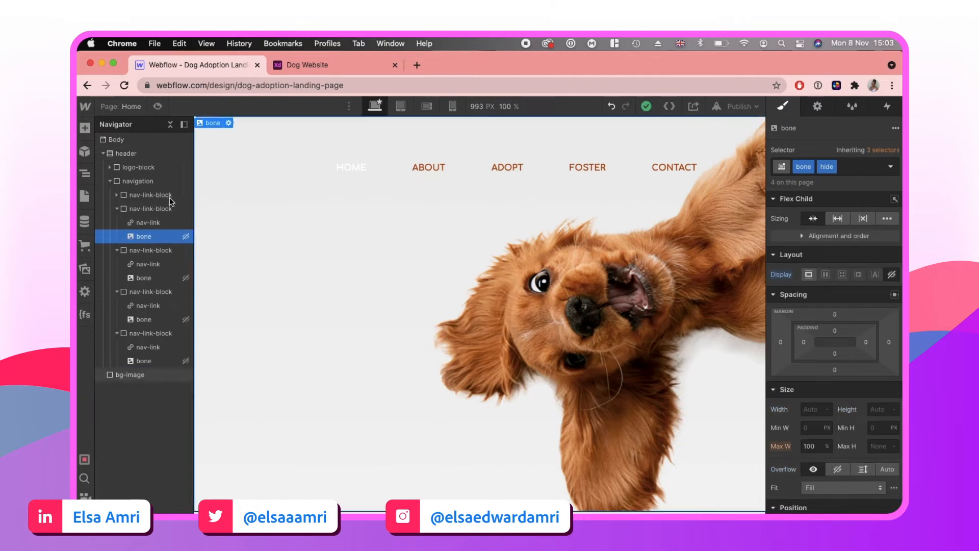
pyautogui.click(116, 195)
pyautogui.click(150, 221)
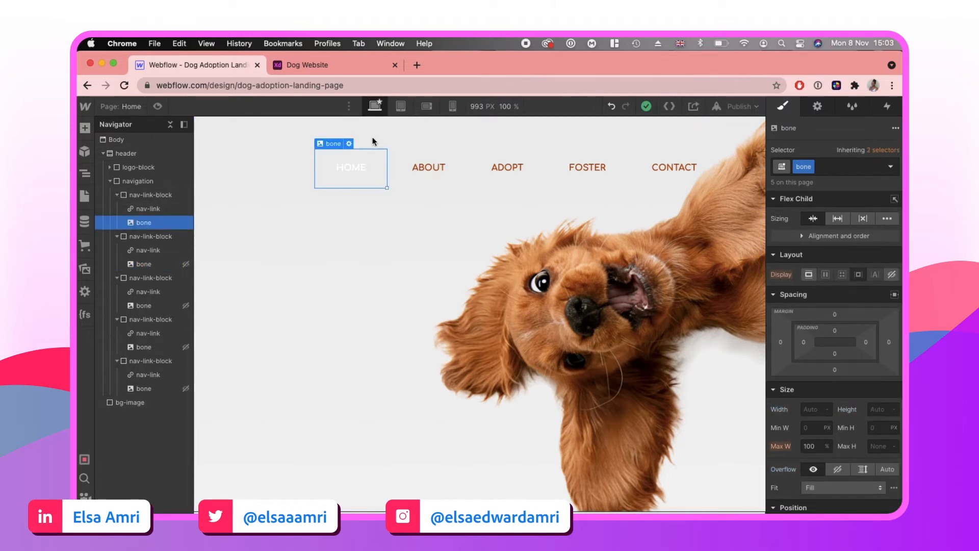
pyautogui.click(349, 144)
pyautogui.click(361, 224)
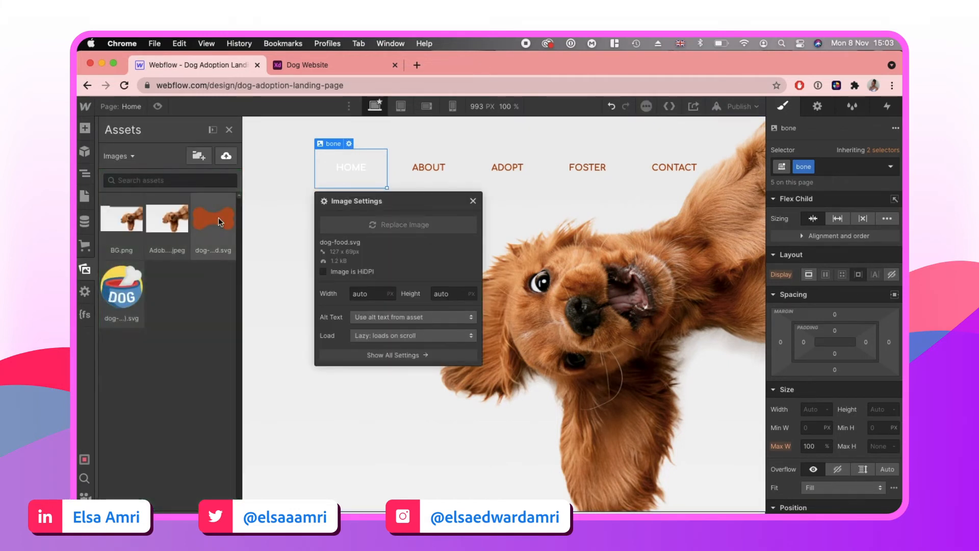
pyautogui.click(218, 217)
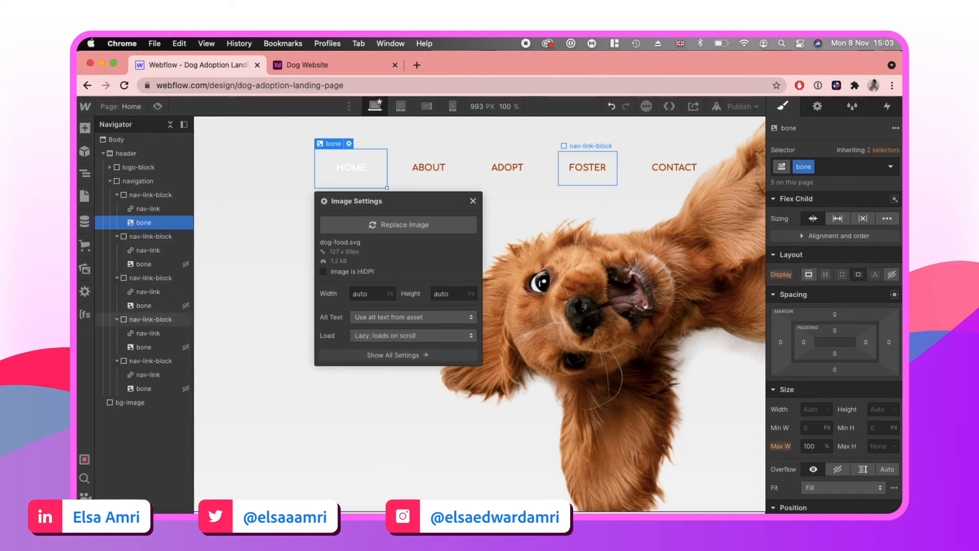
# - Set bg-image's z-index to -1 so it sits behind the header, and preview the page
pyautogui.click(121, 406)
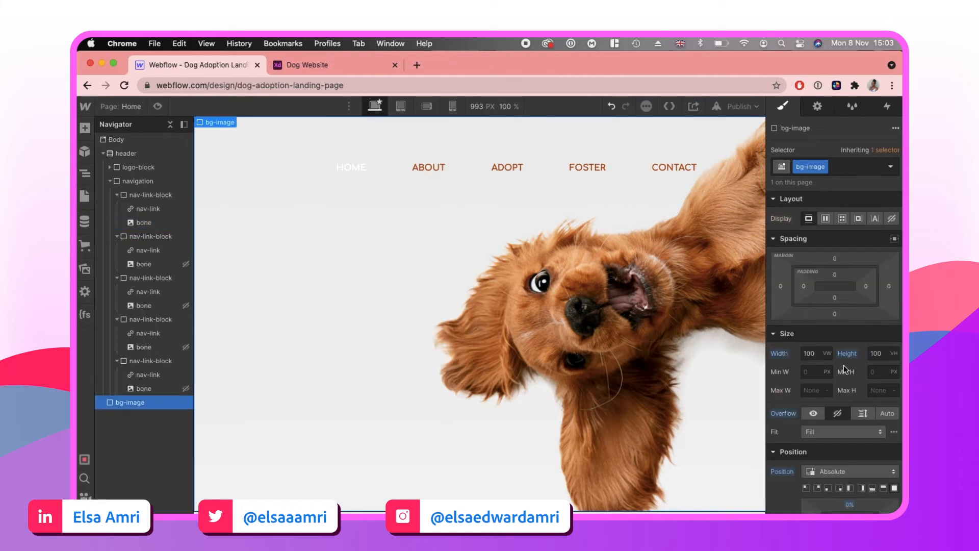
pyautogui.scroll(-5, 844, 366)
pyautogui.click(875, 296)
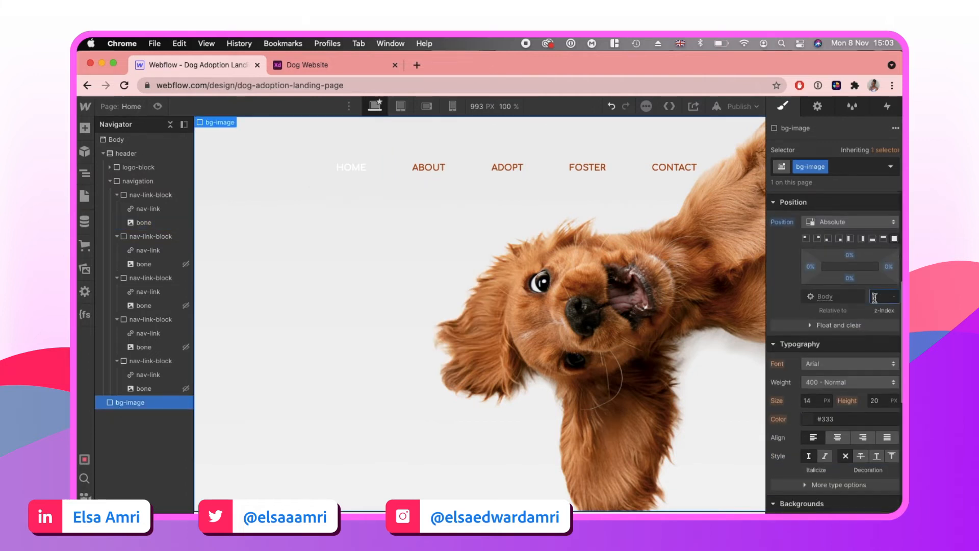
pyautogui.write('-1')
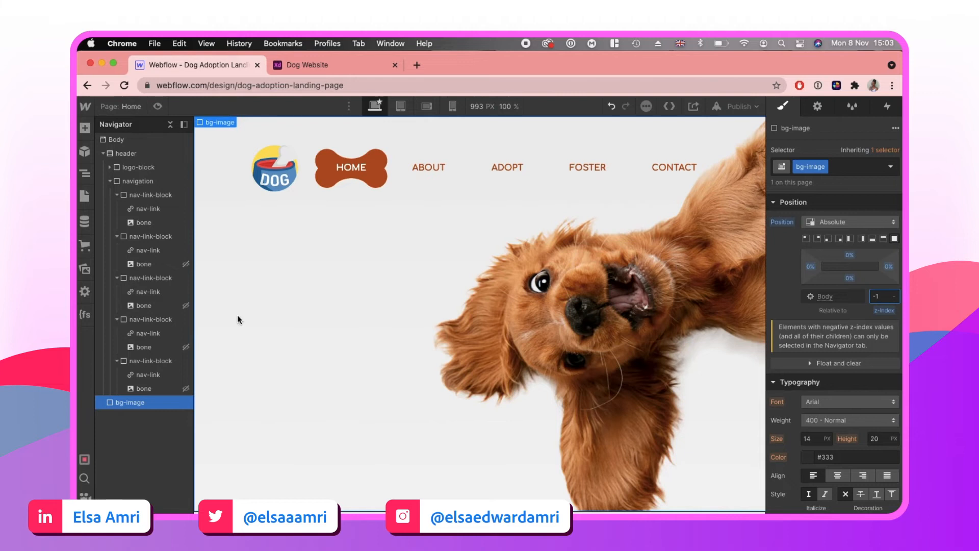
pyautogui.click(158, 105)
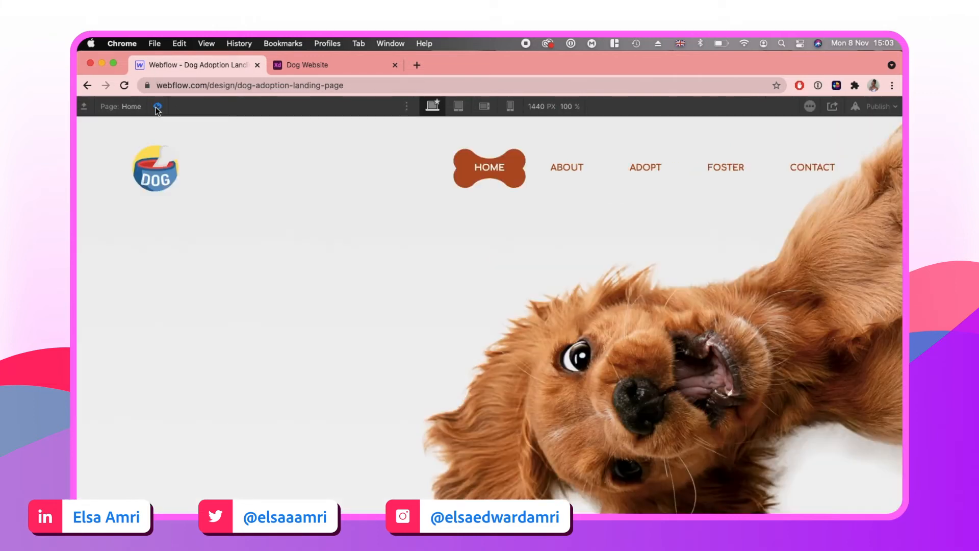
pyautogui.click(158, 106)
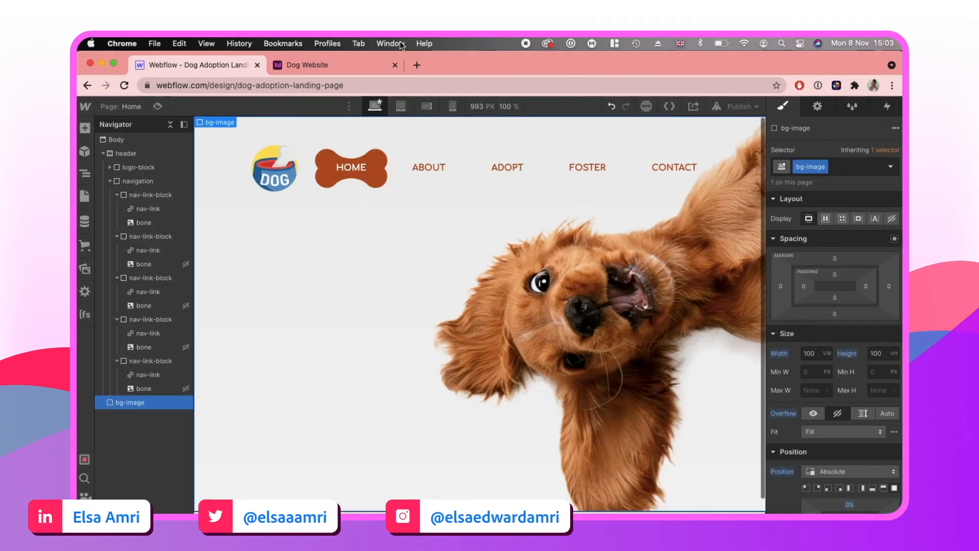
# - Glance at the Dog Website design in Adobe XD, return to Webflow, collapse the header layers, and add a Section to Body
pyautogui.click(304, 67)
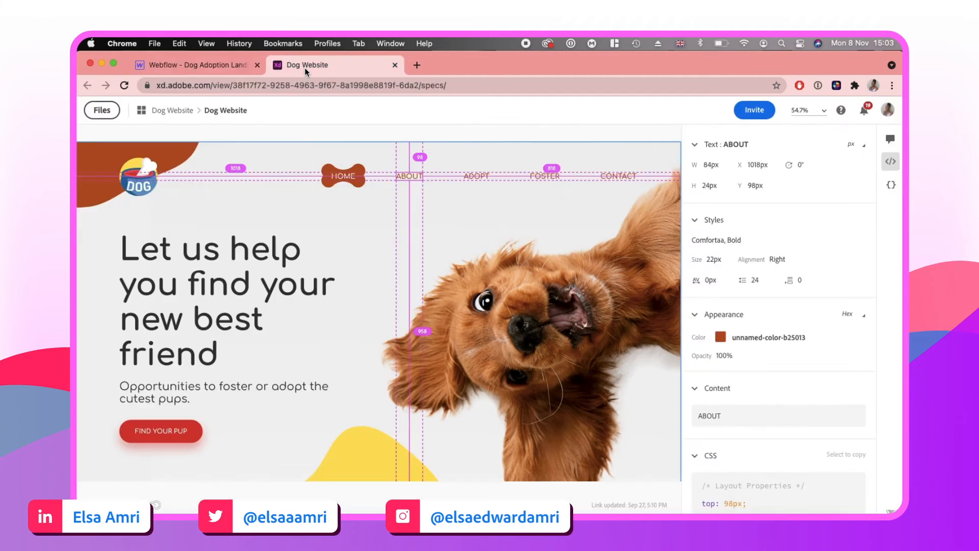
pyautogui.click(219, 65)
pyautogui.click(114, 139)
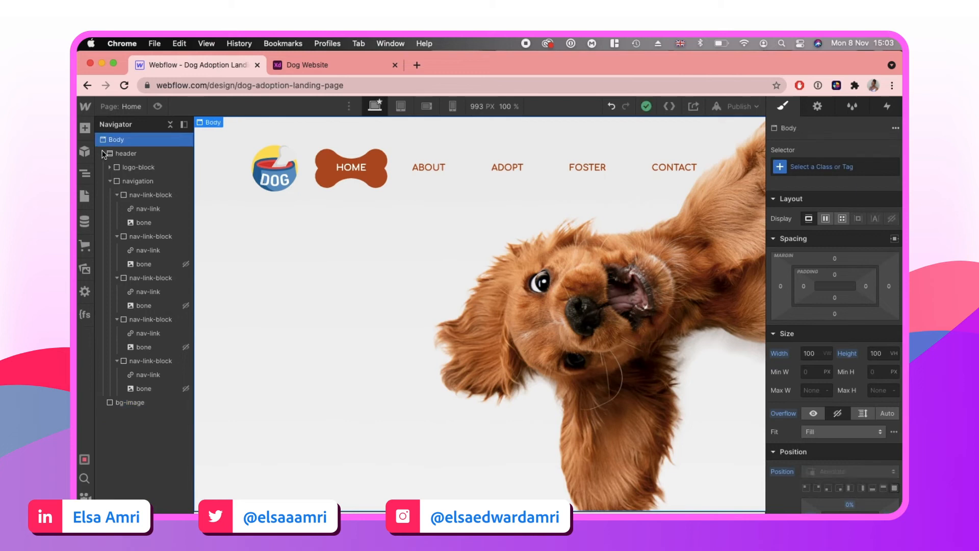
pyautogui.click(103, 153)
pyautogui.press('super+e')
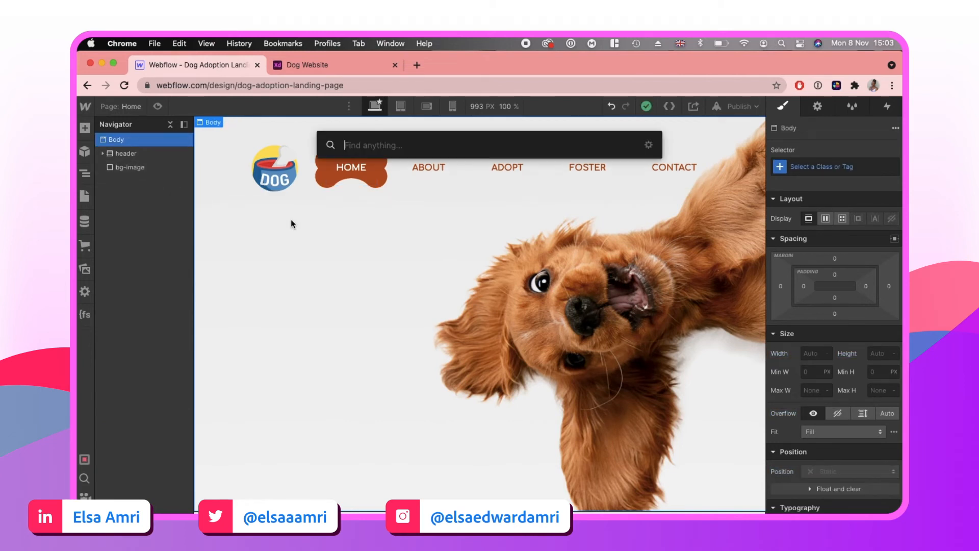
pyautogui.write('sec')
pyautogui.press('Return')
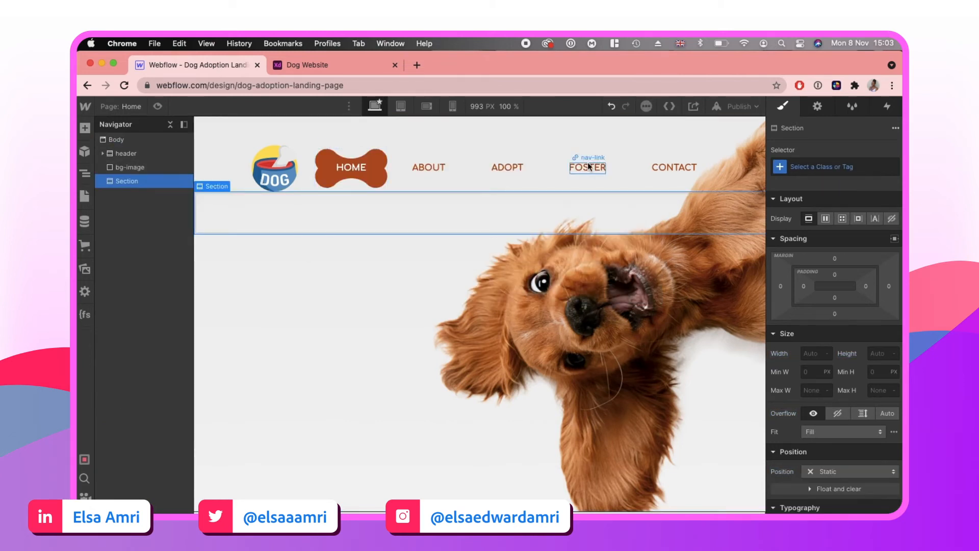
# - Give the new section the class hero-intro and set its position to Relative
pyautogui.click(844, 166)
pyautogui.write('hero-intro')
pyautogui.press('Return')
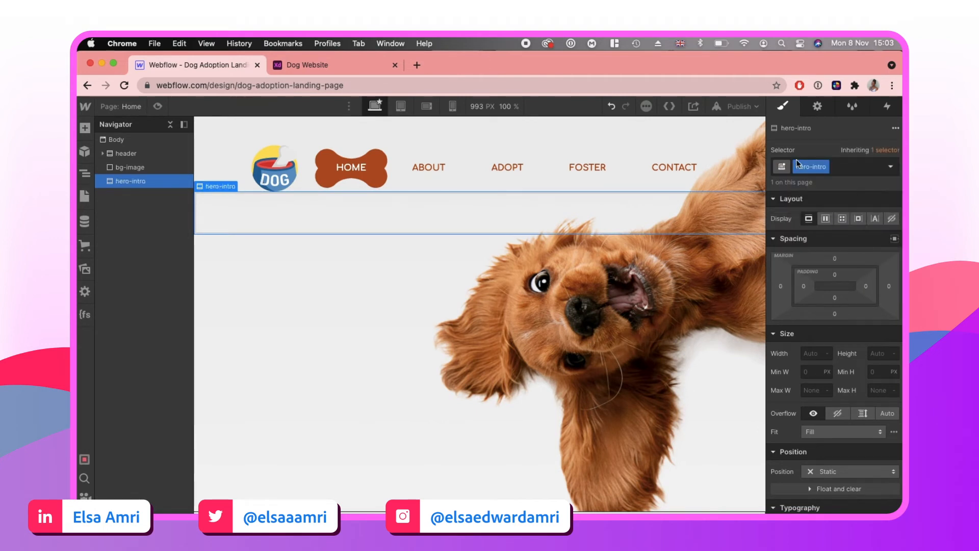
pyautogui.click(830, 471)
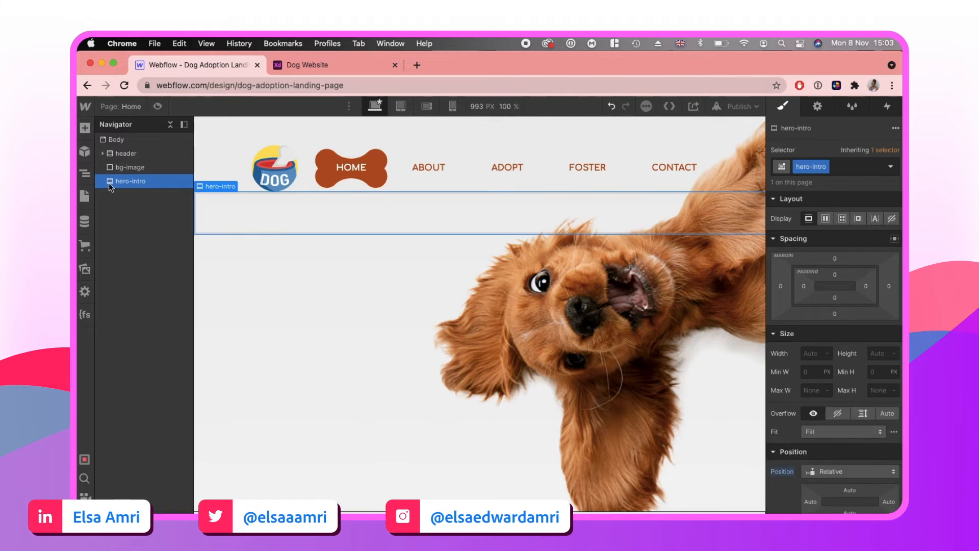
# - Add a div block inside the hero-intro section
pyautogui.press('super+e')
pyautogui.write('div')
pyautogui.press('Return')
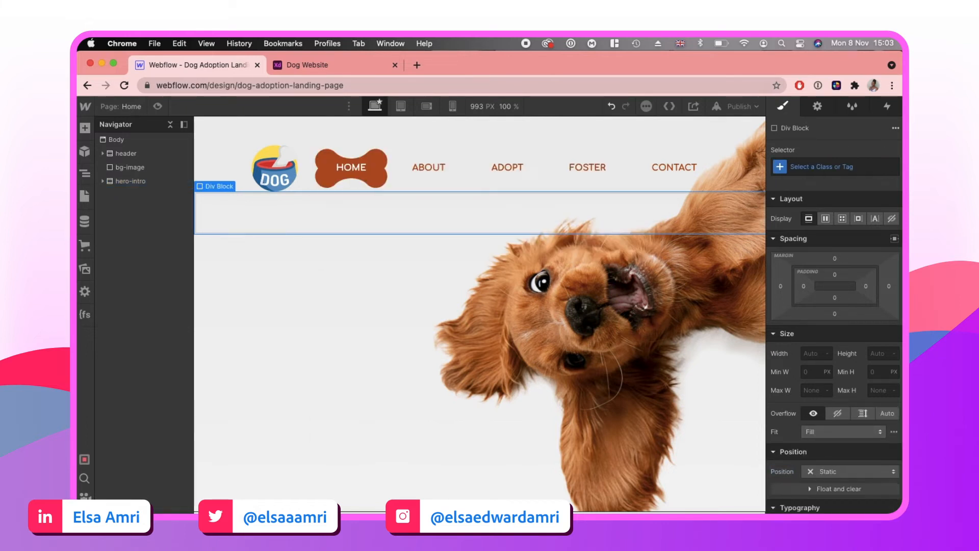
# - Check the hero content in the Adobe XD design, return to Webflow, and give the div block the class hero-text
pyautogui.click(302, 70)
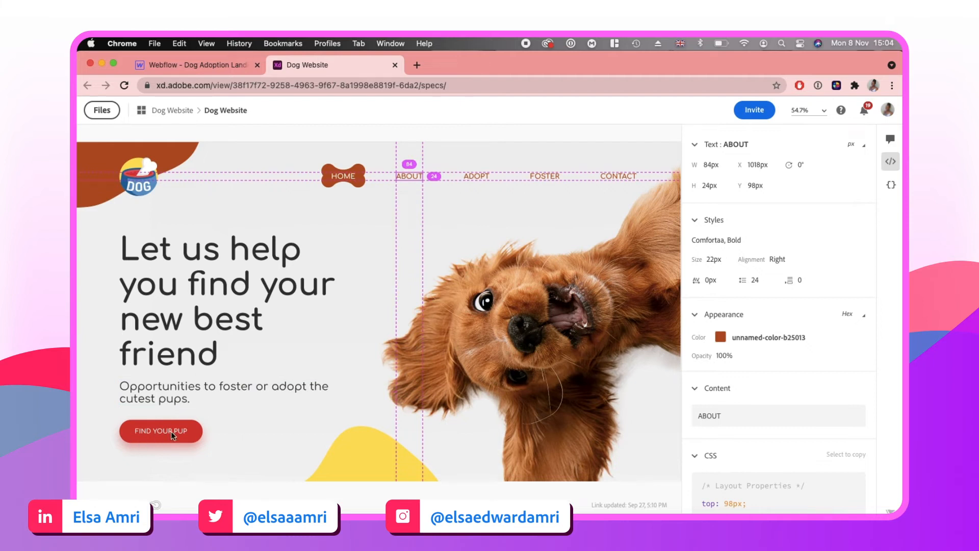
pyautogui.click(201, 65)
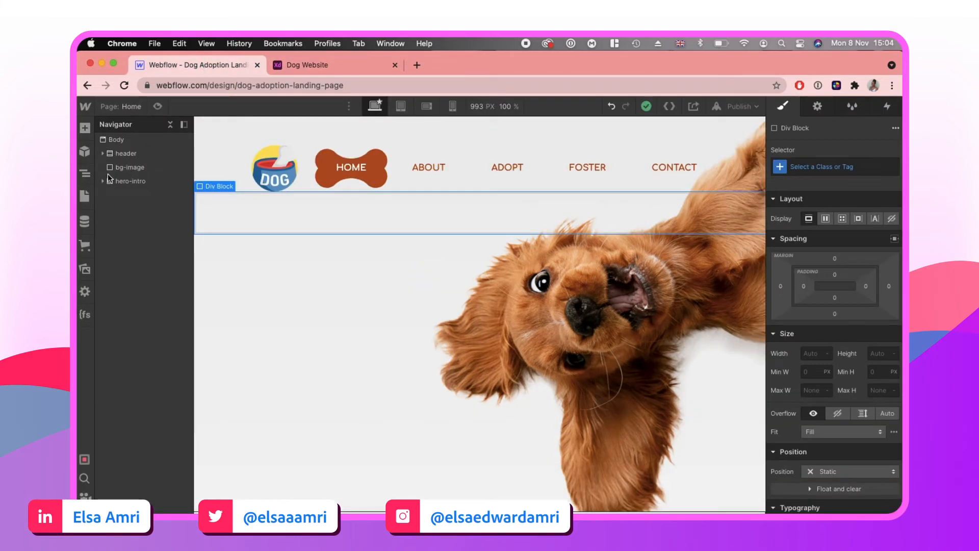
pyautogui.click(104, 181)
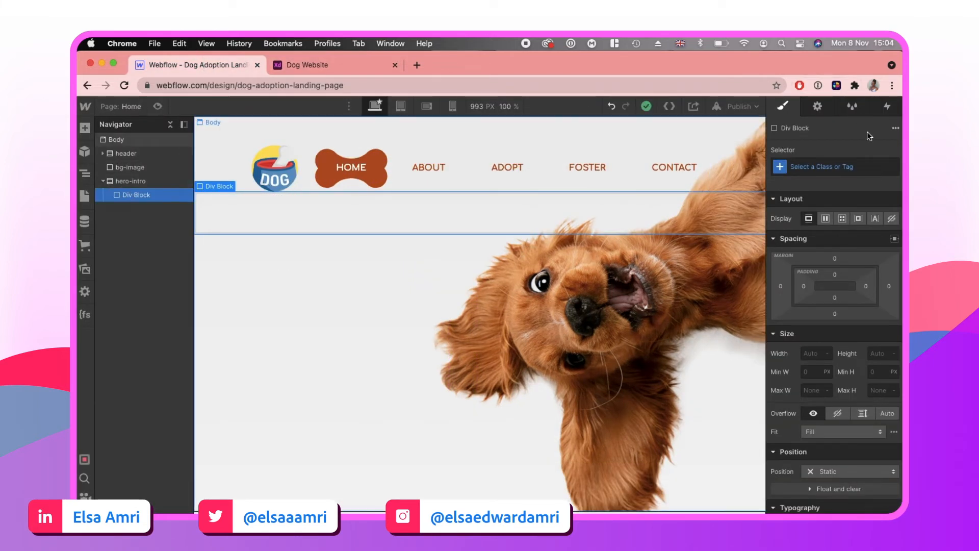
pyautogui.click(842, 166)
pyautogui.write('hero')
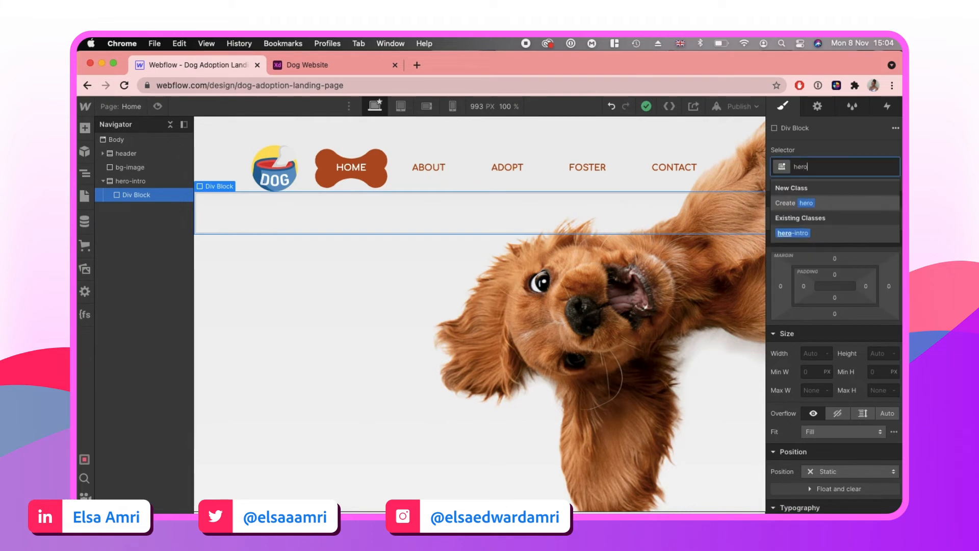
pyautogui.write('-text')
pyautogui.press('Return')
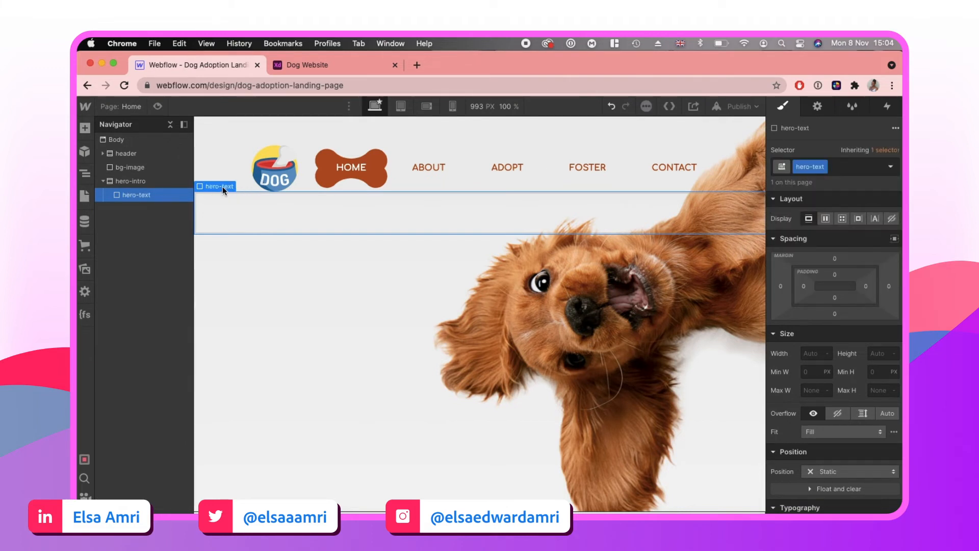
# - Add an H1 heading element inside the hero-text block
pyautogui.press('super+e')
pyautogui.write('h1')
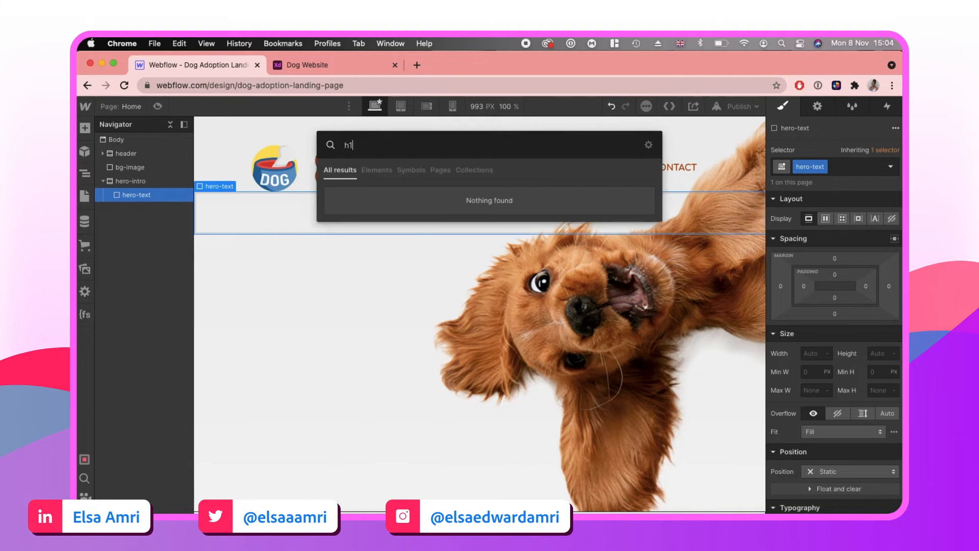
pyautogui.press('BackSpace')
pyautogui.press('BackSpace')
pyautogui.write('headin')
pyautogui.press('Return')
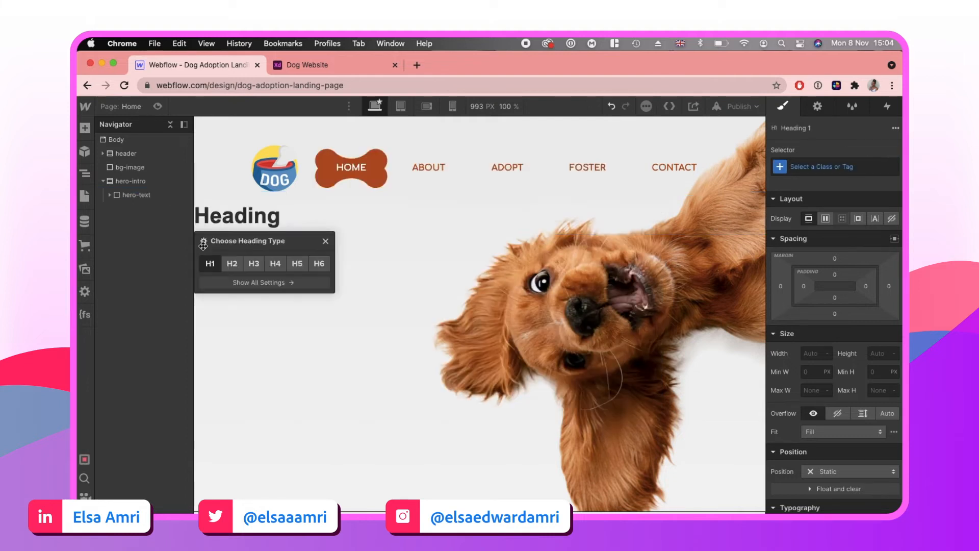
# - Switch to the Adobe XD specs and inspect the text content and styling of the hero heading
pyautogui.click(296, 68)
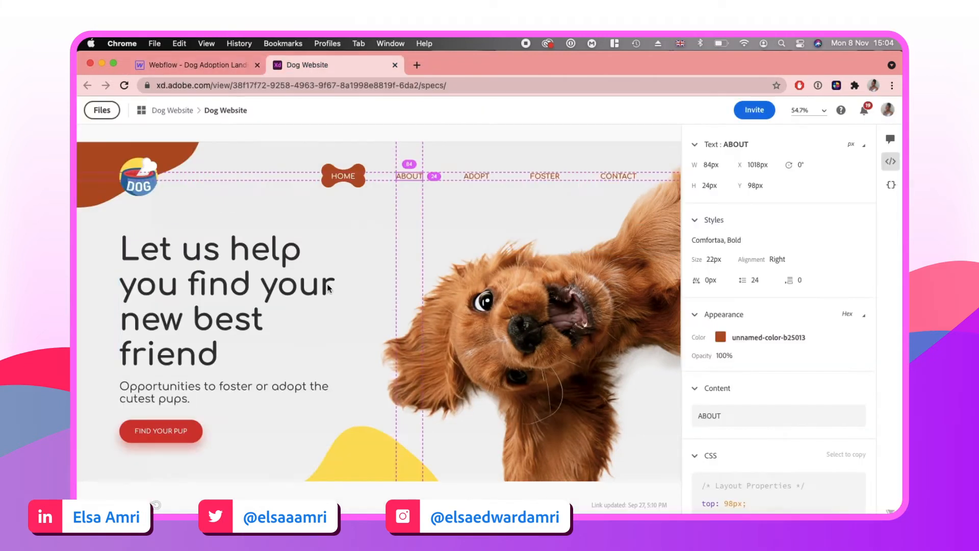
pyautogui.scroll(-3, 702, 376)
pyautogui.click(198, 339)
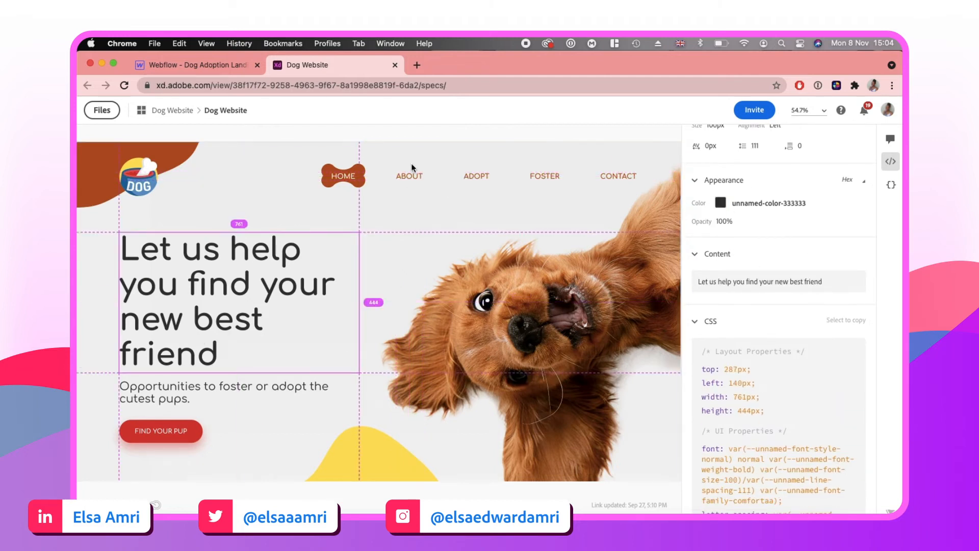
# - Copy the hero heading text from the Adobe XD specs into the Webflow heading and end it with an exclamation mark
pyautogui.click(799, 282)
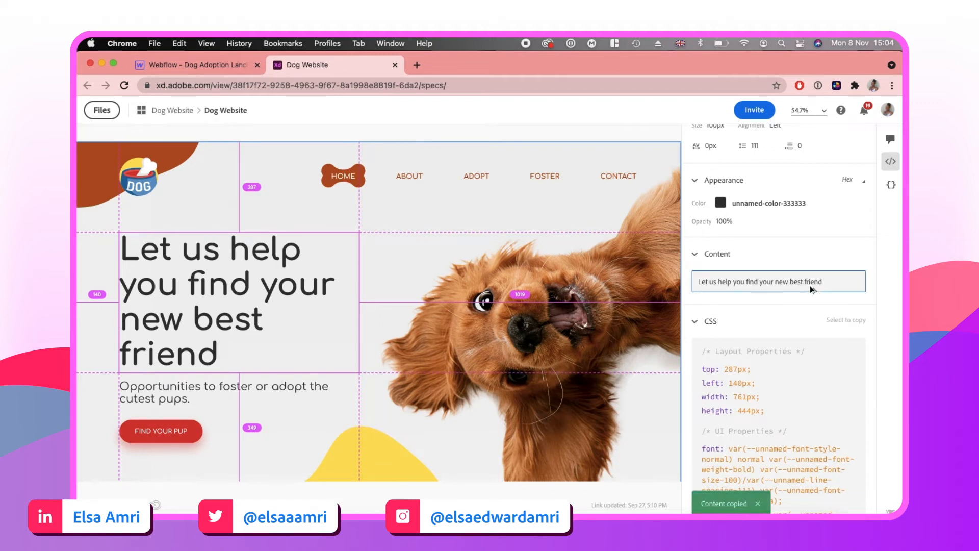
pyautogui.click(211, 65)
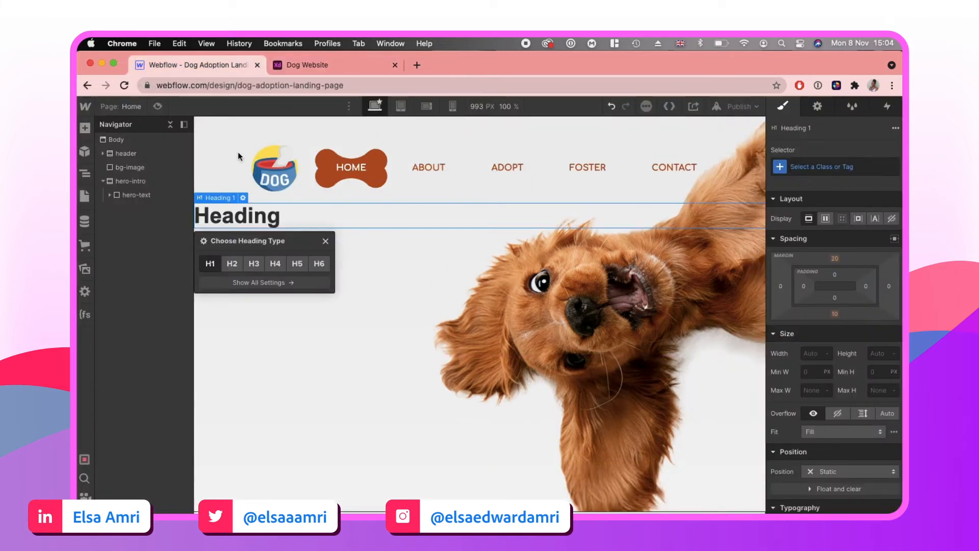
pyautogui.doubleClick(228, 218)
pyautogui.press('super+v')
pyautogui.write('!')
pyautogui.click(300, 67)
pyautogui.click(211, 67)
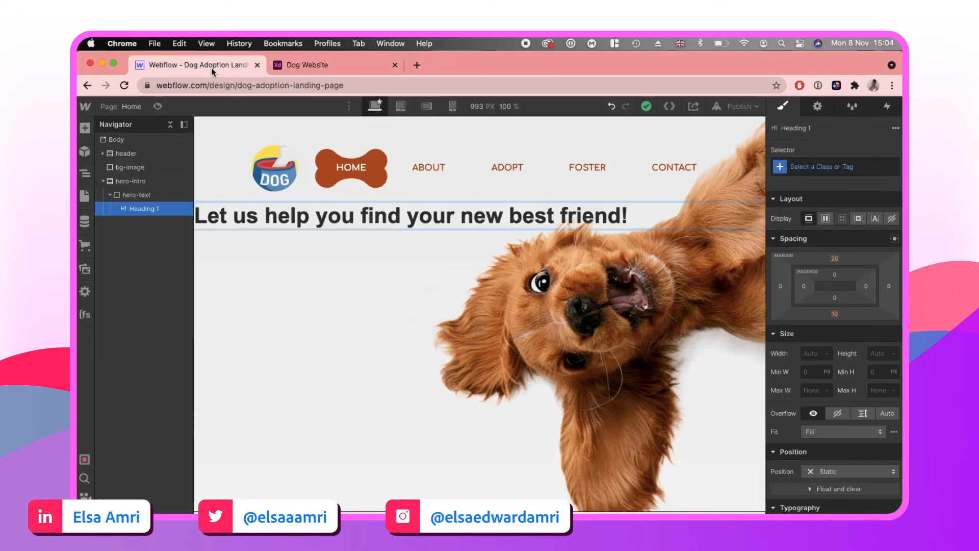
pyautogui.press('Escape')
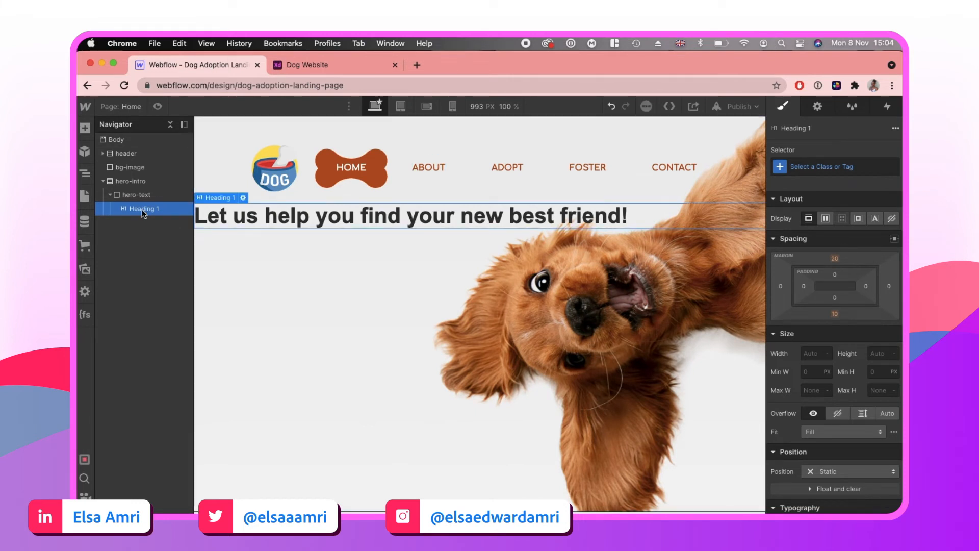
# - Check the heading's proportions in the XD design and set the hero-text block's width to 40%
pyautogui.click(133, 195)
pyautogui.click(323, 64)
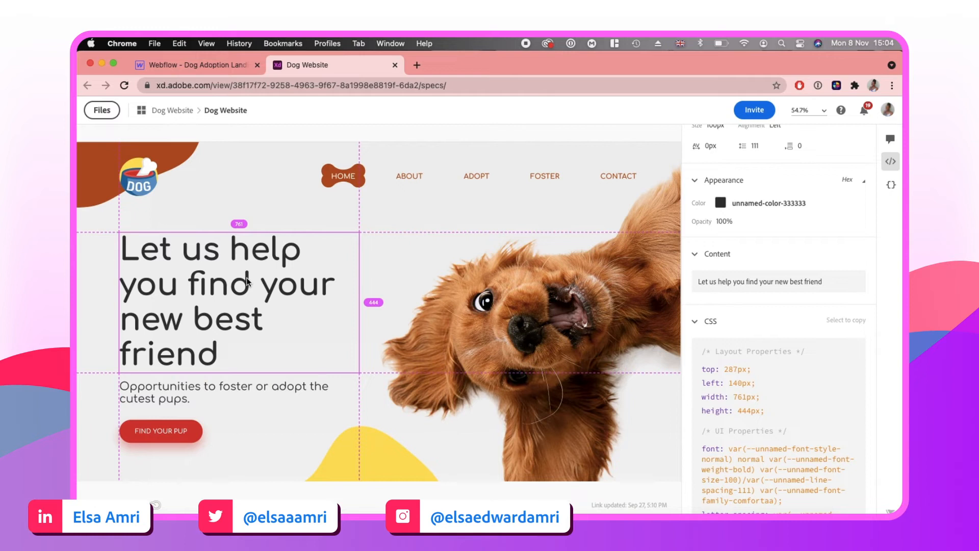
pyautogui.scroll(3, 739, 247)
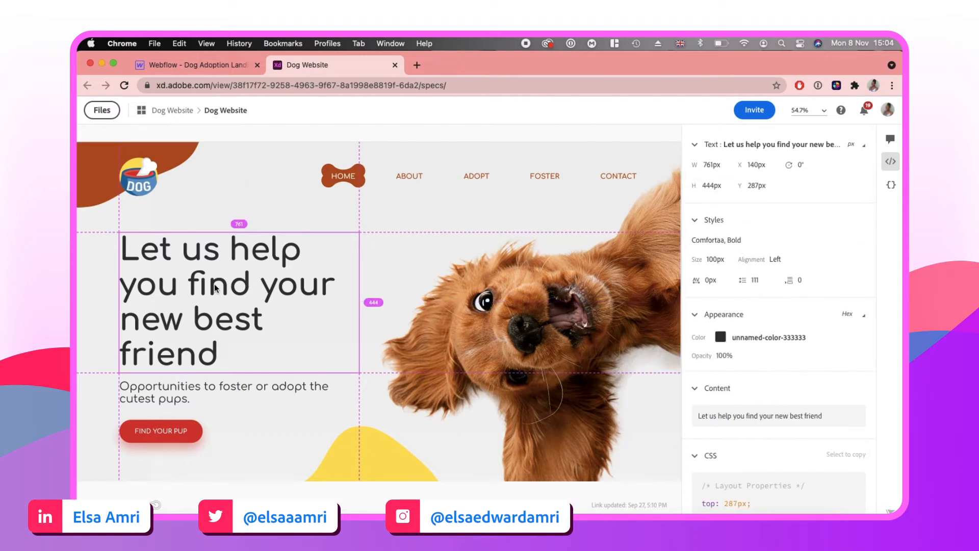
pyautogui.click(210, 66)
pyautogui.click(805, 354)
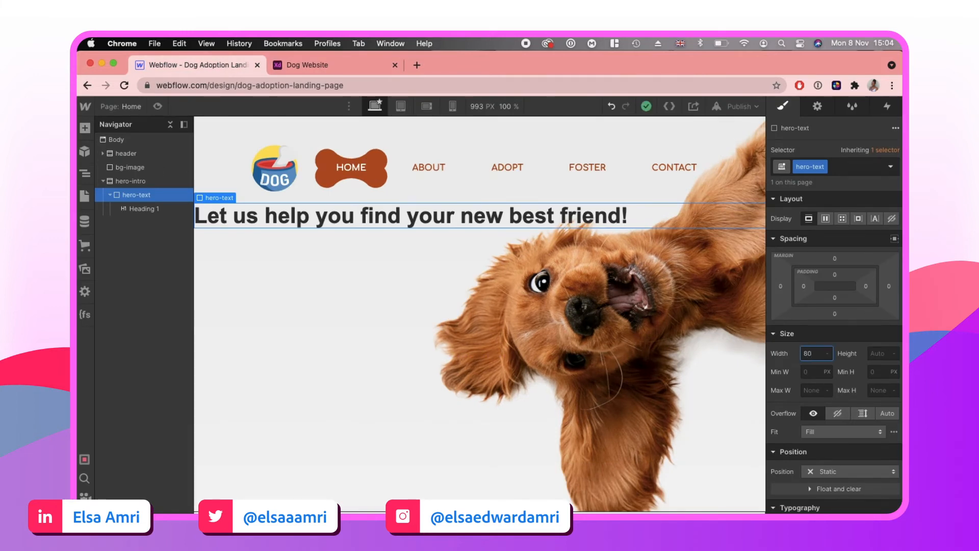
pyautogui.press('Return')
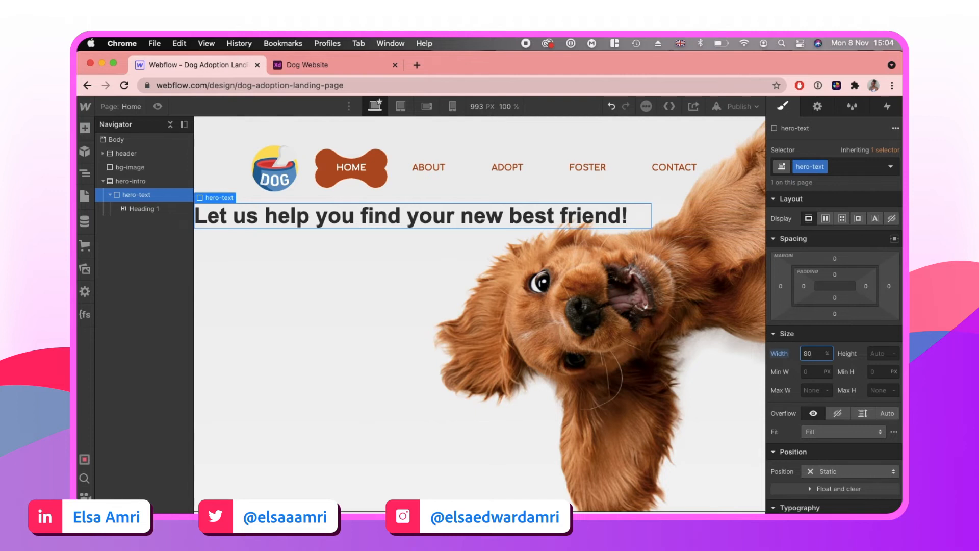
pyautogui.press('super+a')
pyautogui.write('40')
pyautogui.press('Return')
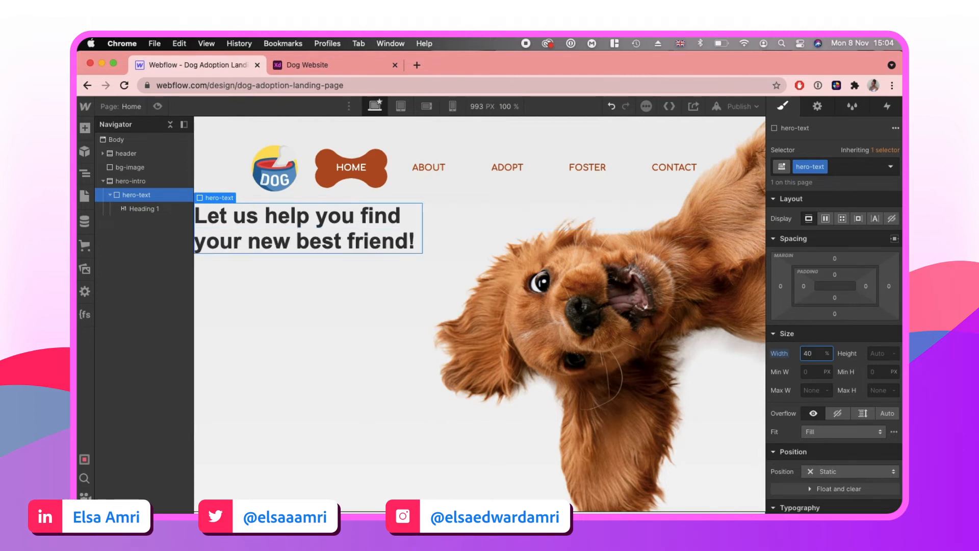
# - Preview how the heading wraps at a narrow 720 px width and at desktop width, and return to editing
pyautogui.click(157, 106)
pyautogui.moveTo(901, 197); pyautogui.dragTo(696, 192)
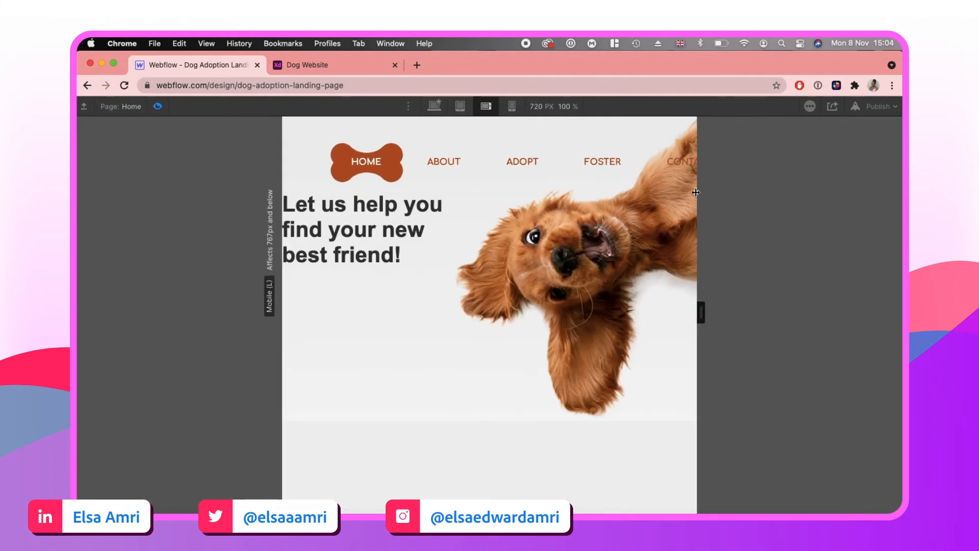
pyautogui.click(434, 106)
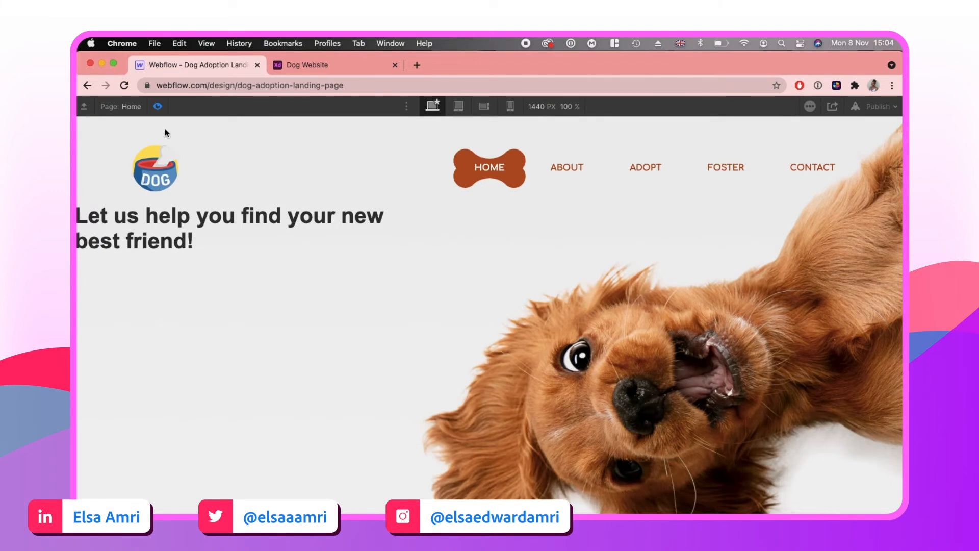
pyautogui.click(159, 106)
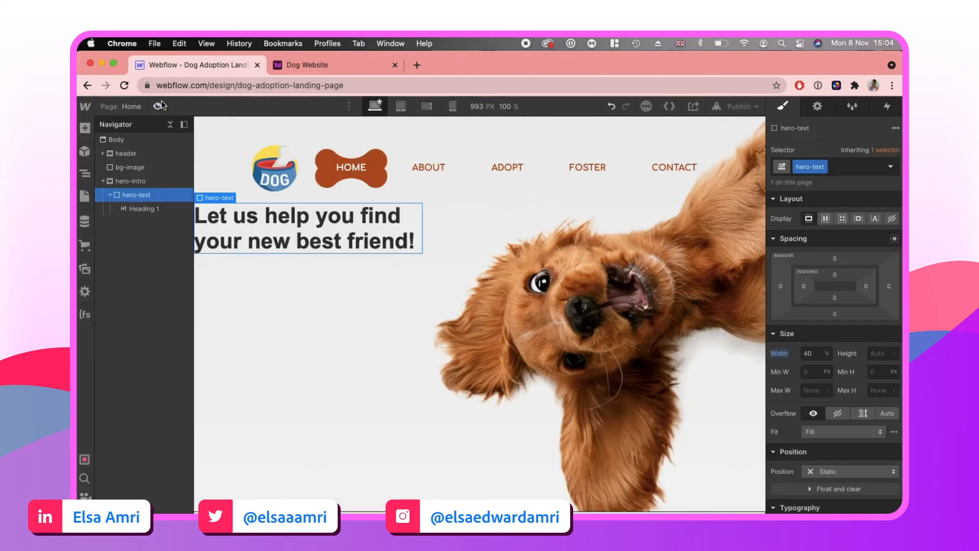
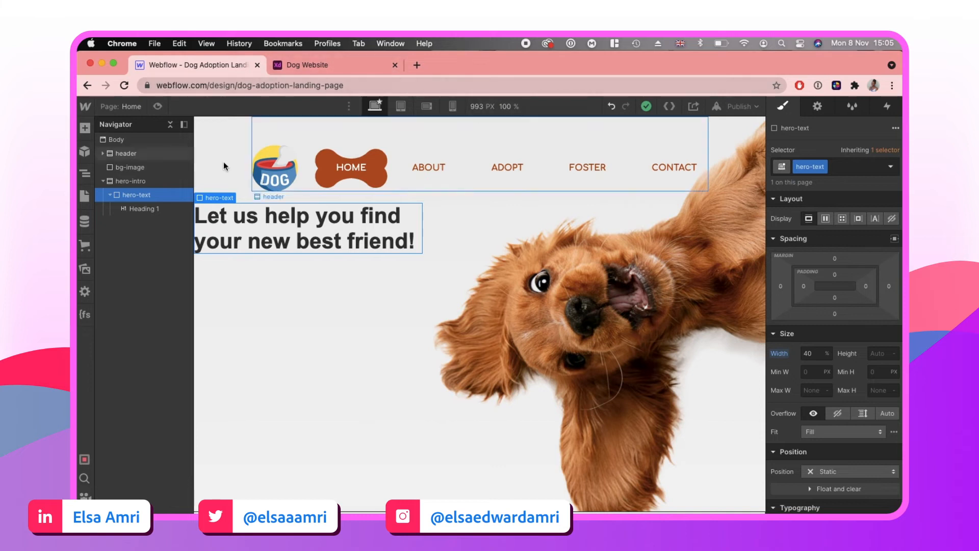
# - Look up the heading's text style in the XD specs and set the Webflow heading's font to Comfortaa
pyautogui.click(156, 208)
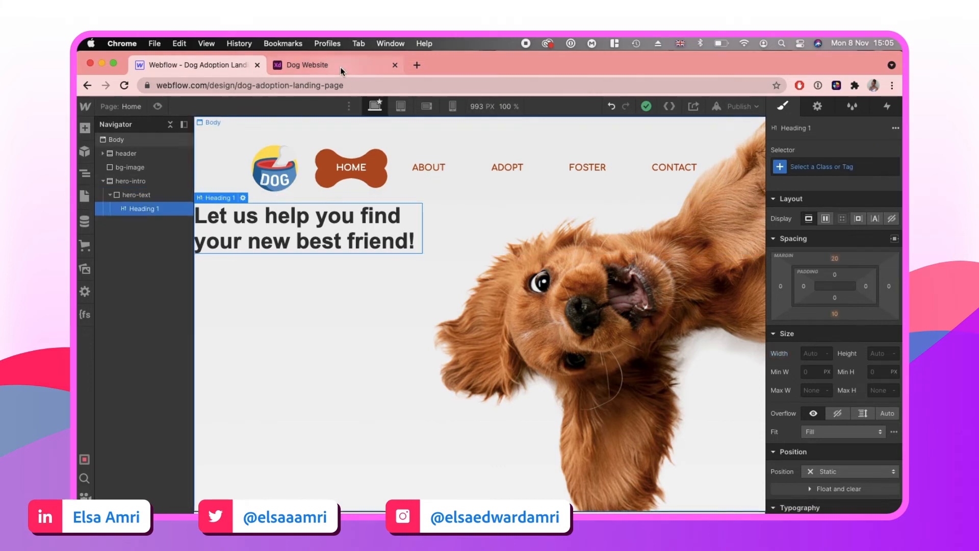
pyautogui.click(341, 66)
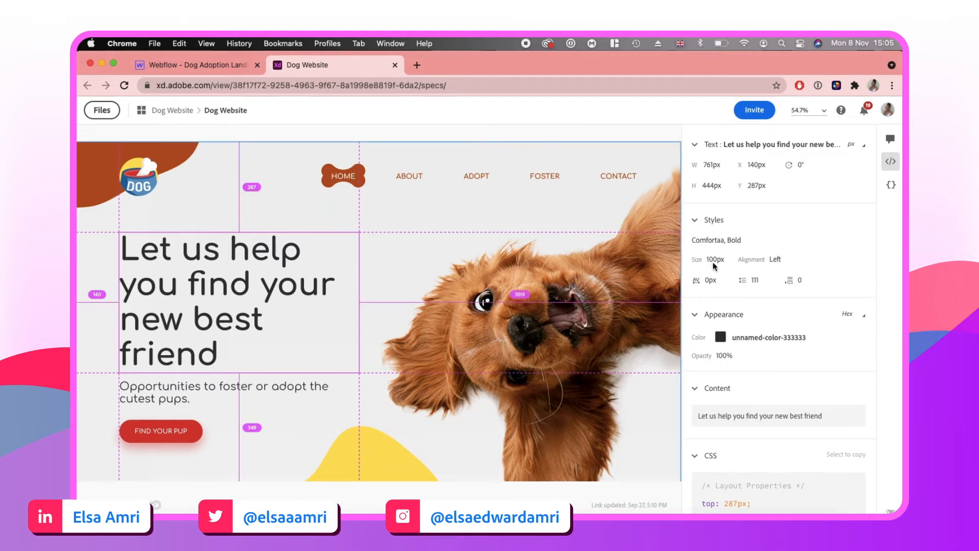
pyautogui.click(720, 338)
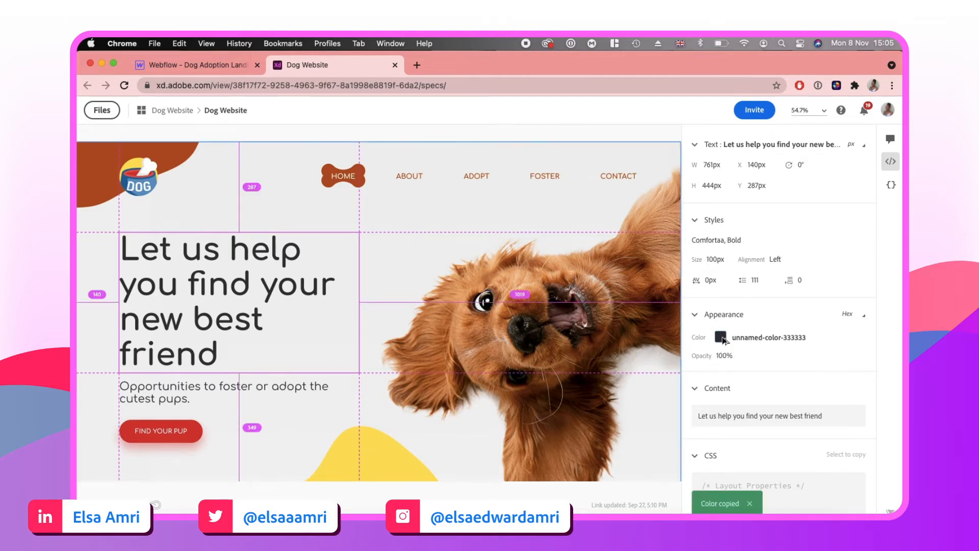
pyautogui.click(194, 65)
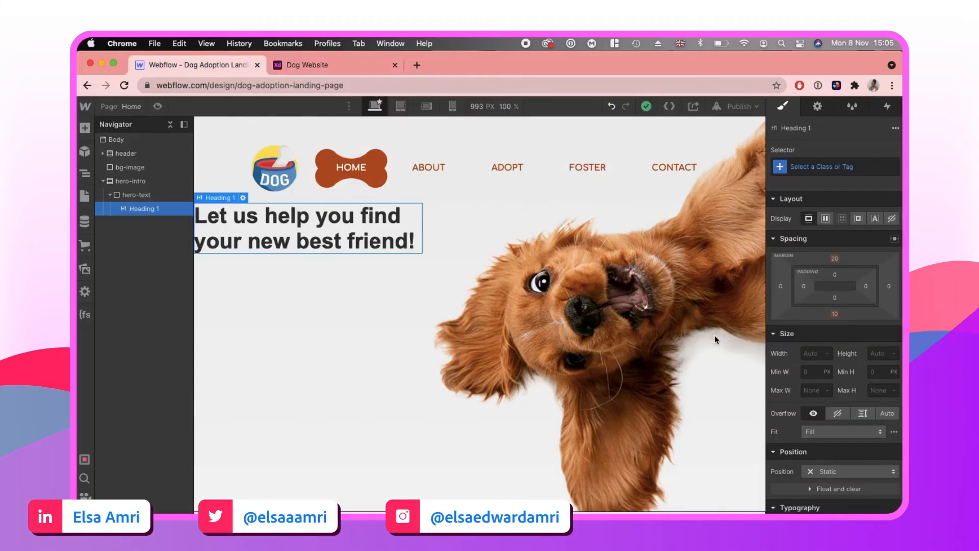
pyautogui.scroll(-3, 824, 381)
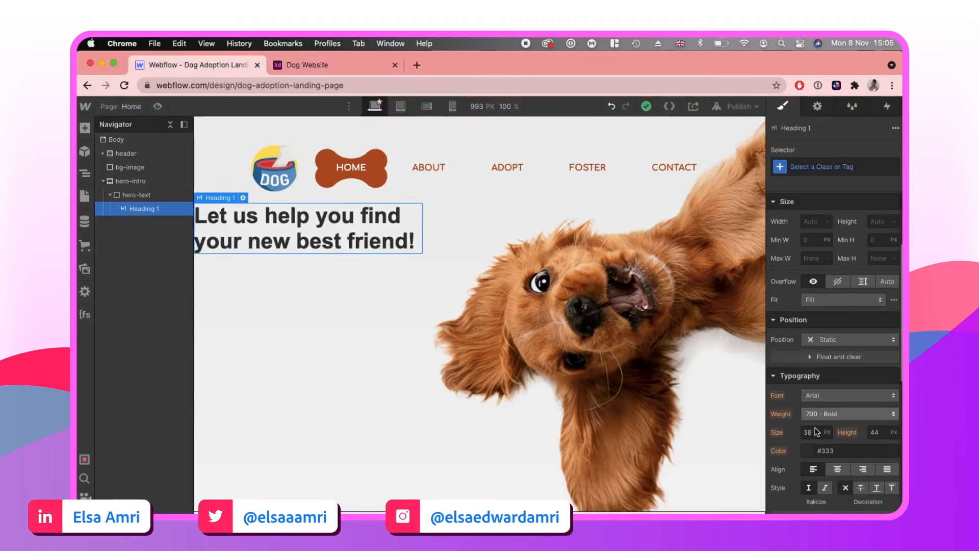
pyautogui.doubleClick(834, 450)
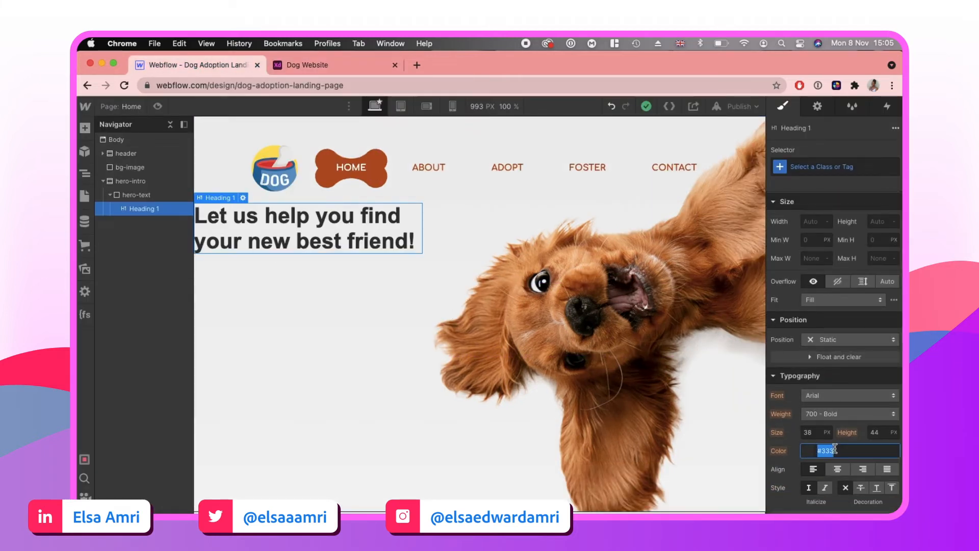
pyautogui.click(816, 395)
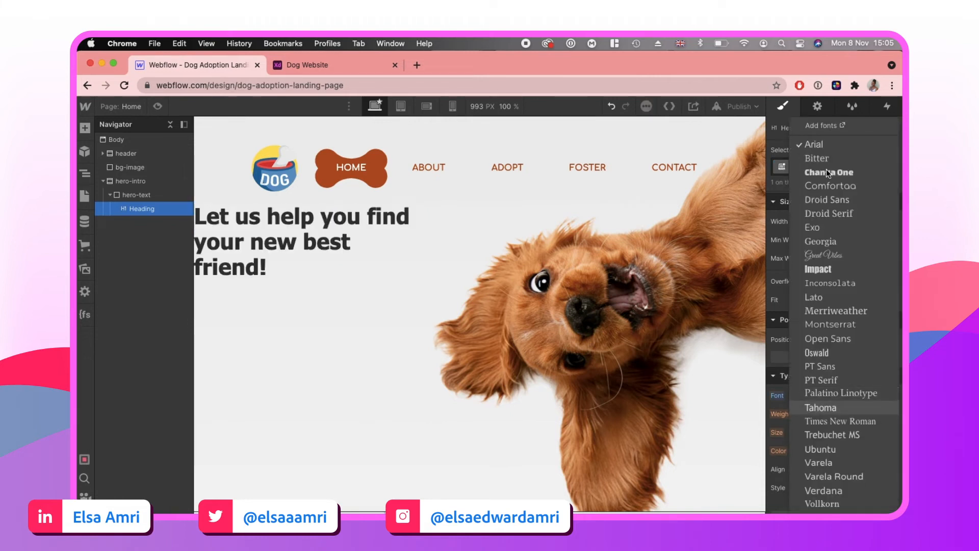
pyautogui.click(827, 186)
# - Try a 100 px font size on the heading, preview the page and compare it with the XD design
pyautogui.doubleClick(813, 432)
pyautogui.write('100')
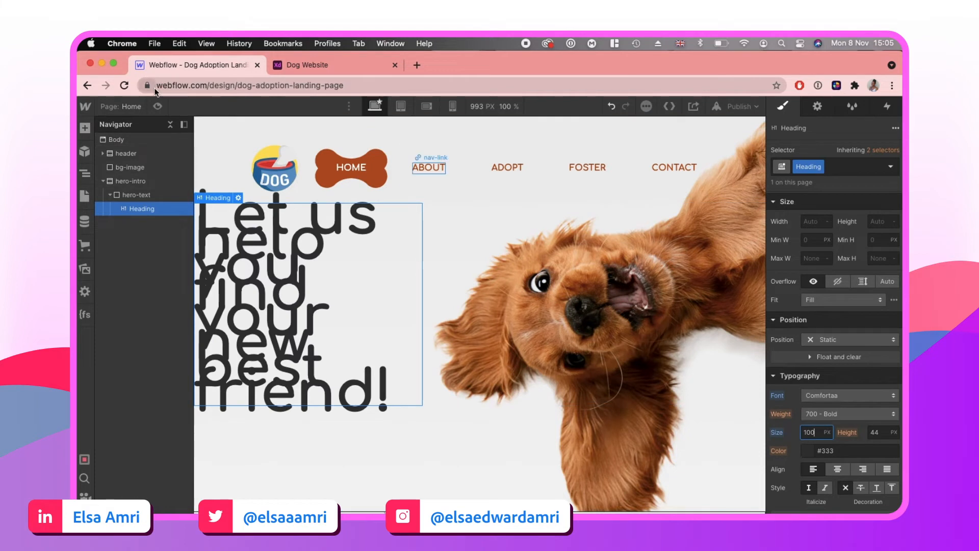
pyautogui.click(158, 107)
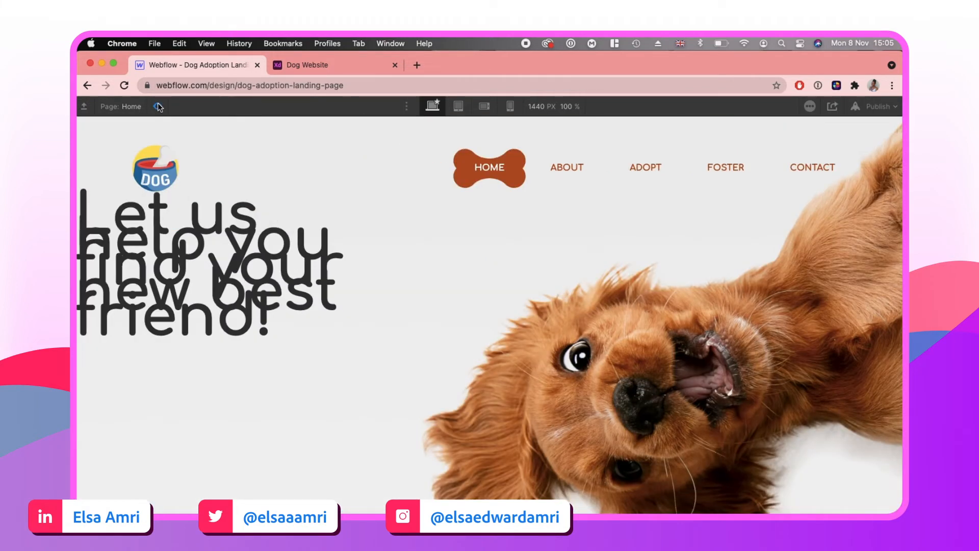
pyautogui.click(158, 107)
pyautogui.click(326, 64)
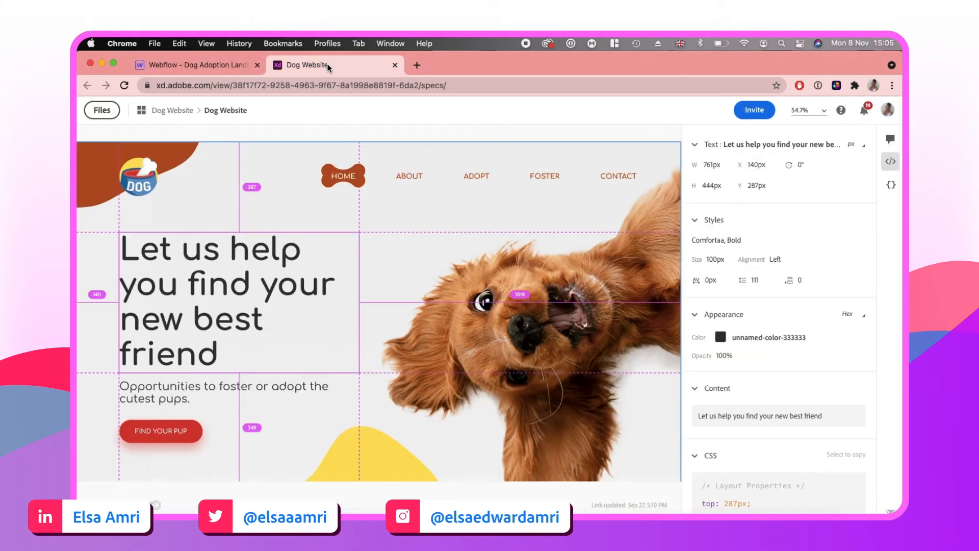
pyautogui.click(201, 62)
# - Set the heading's font size to 60 px and its line height to 50 px
pyautogui.scroll(-3, 792, 398)
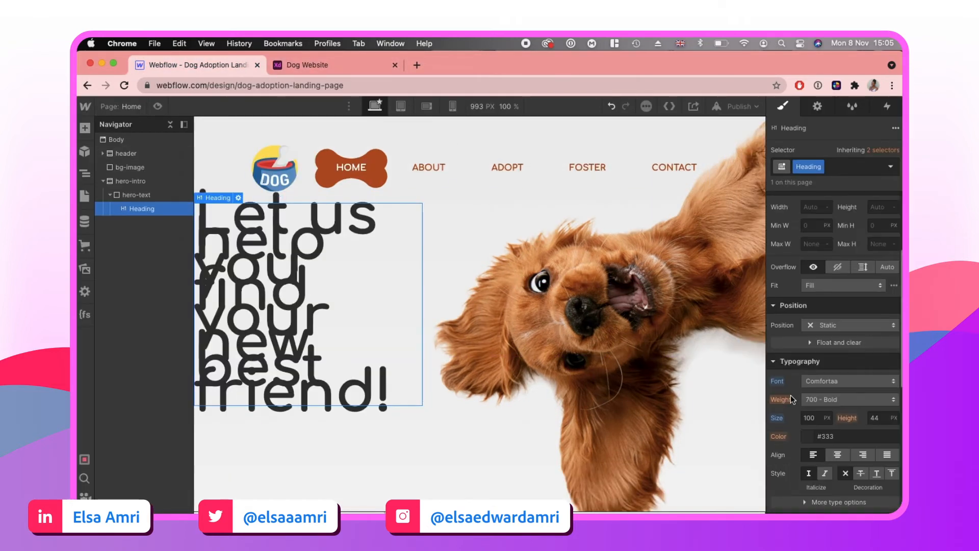
pyautogui.click(808, 419)
pyautogui.write('60')
pyautogui.press('Return')
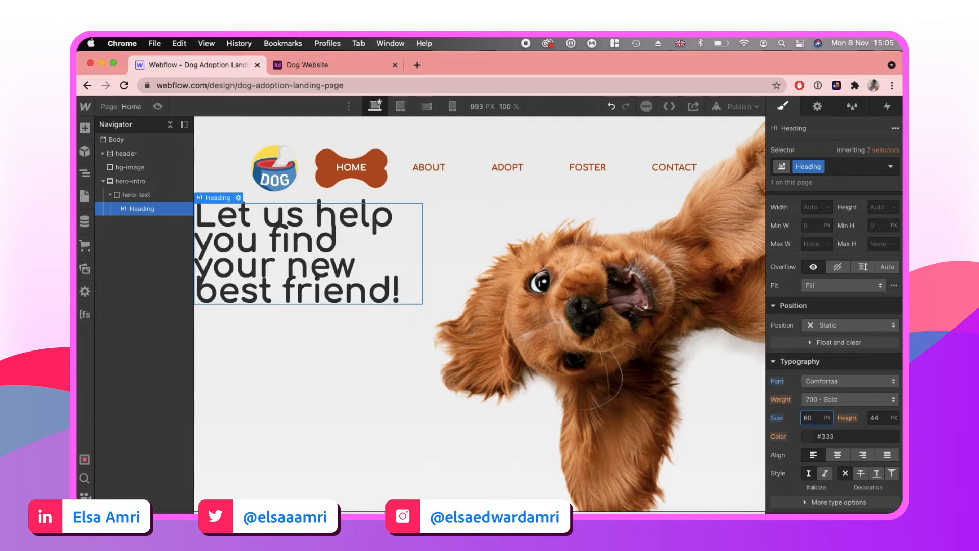
pyautogui.press('Tab')
pyautogui.write('60')
pyautogui.press('Return')
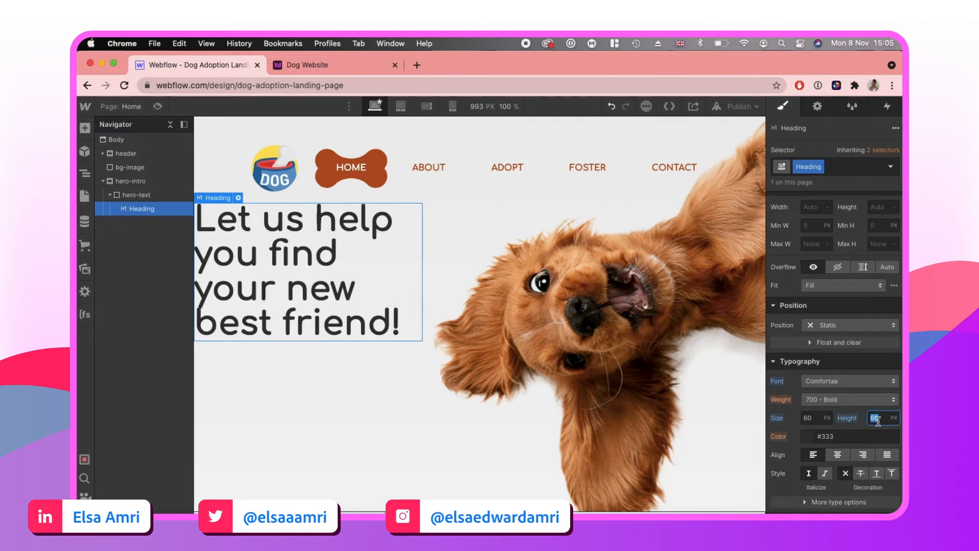
pyautogui.write('50')
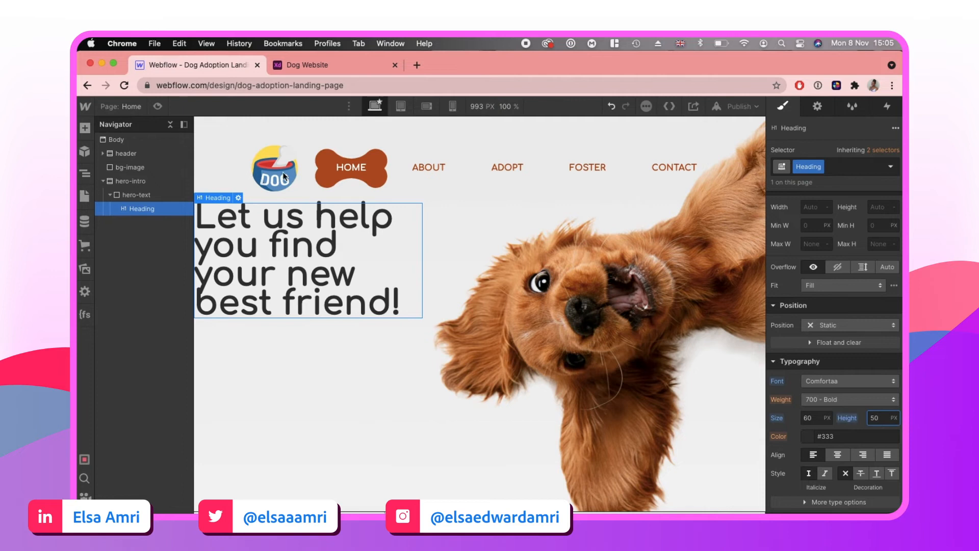
# - Check the heading's placement in the XD design and give the hero-intro section a 100 px top margin
pyautogui.click(125, 182)
pyautogui.click(298, 65)
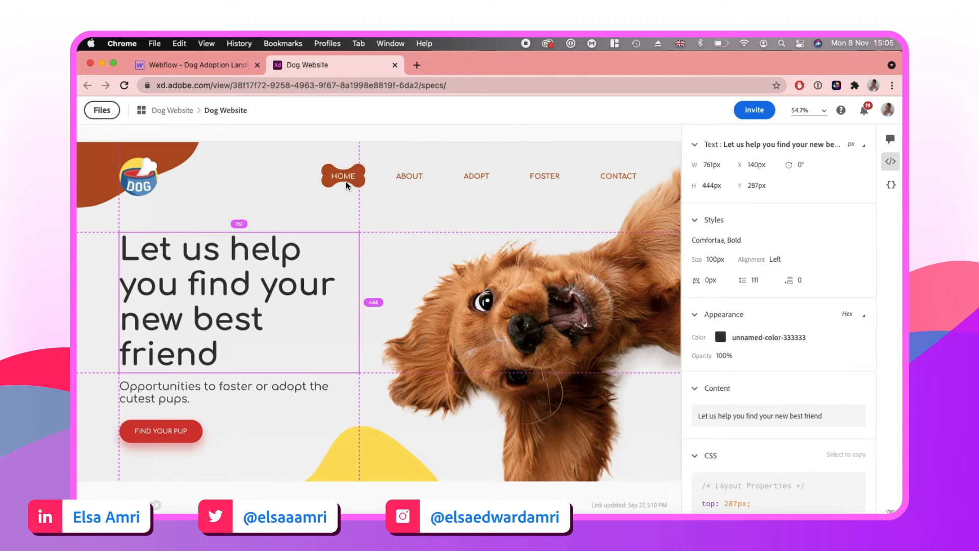
pyautogui.click(205, 67)
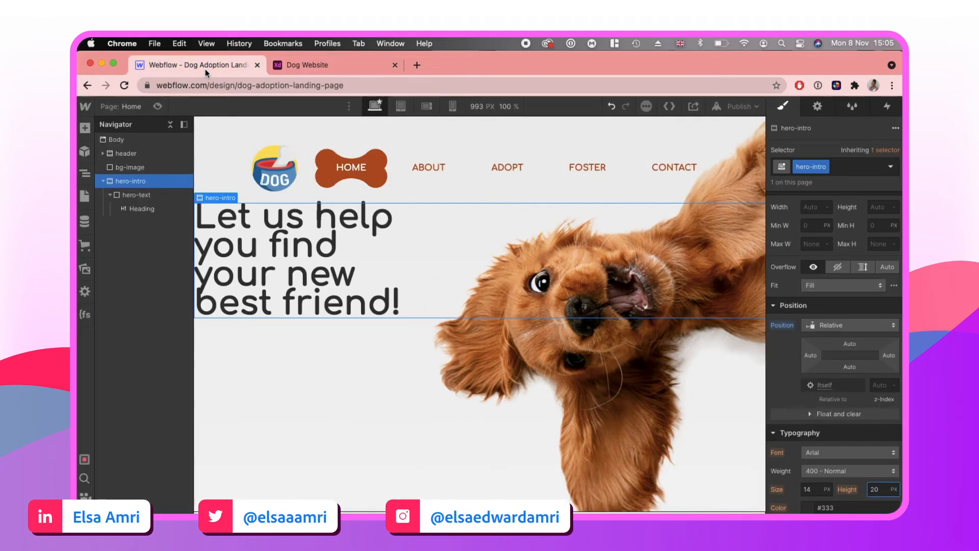
pyautogui.scroll(4, 852, 274)
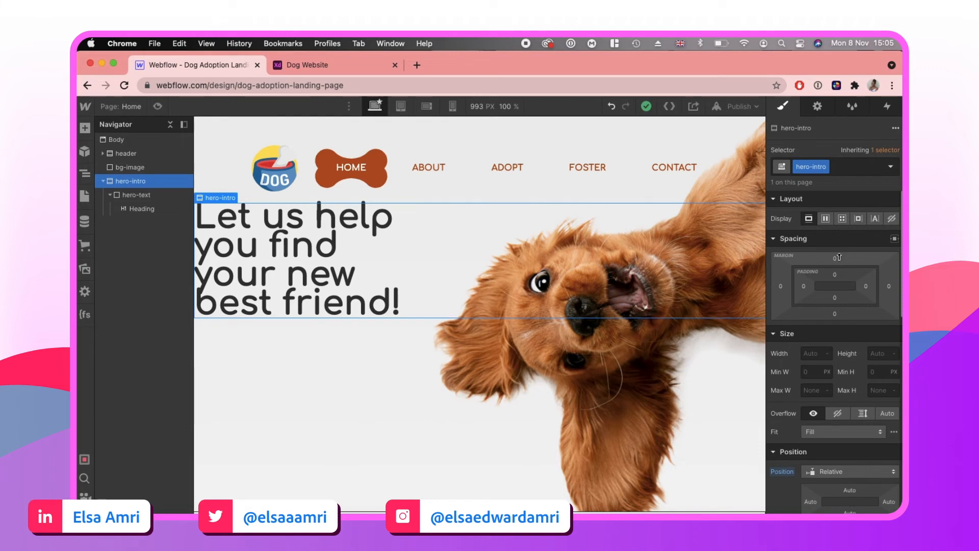
pyautogui.click(837, 258)
pyautogui.click(877, 277)
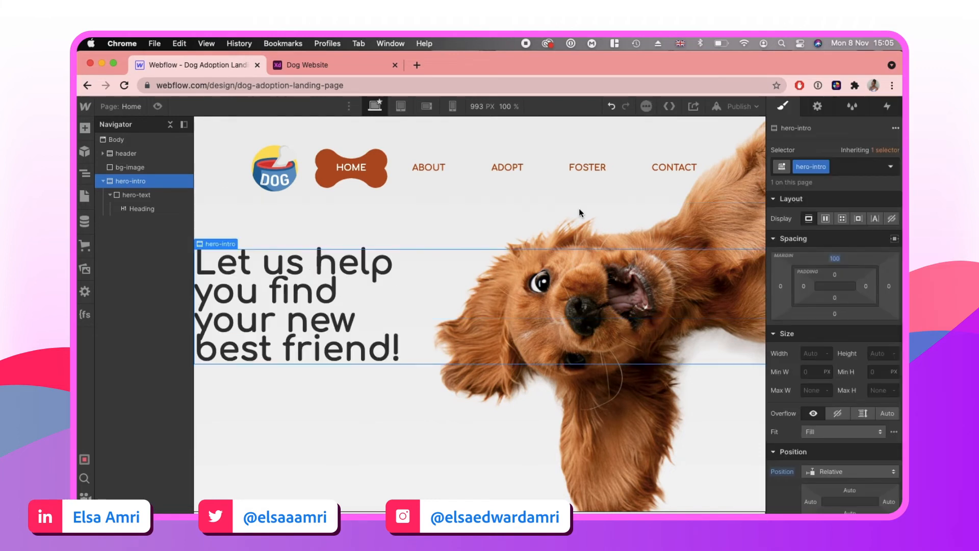
# - Preview the page, set the hero-intro section's left margin to 100 px and check it against the header's spacing
pyautogui.click(157, 107)
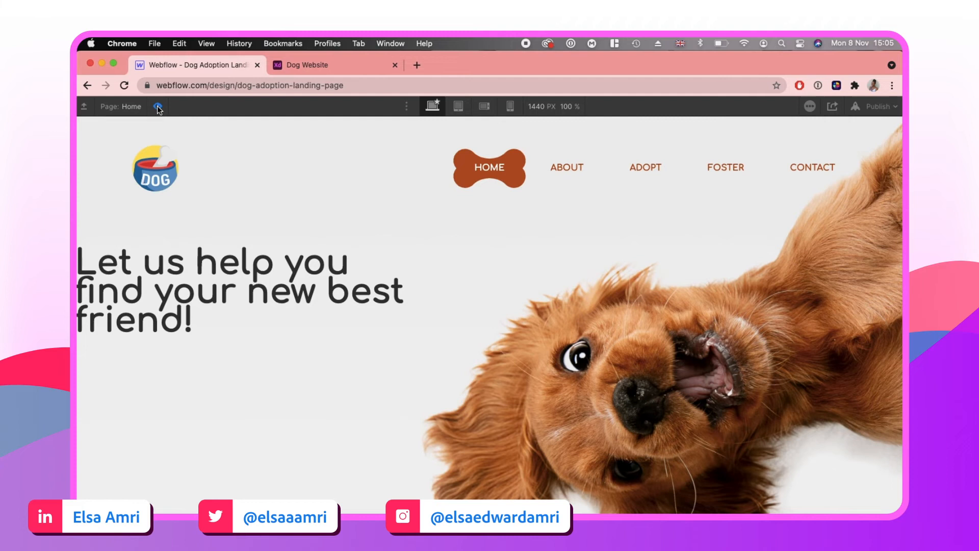
pyautogui.click(158, 107)
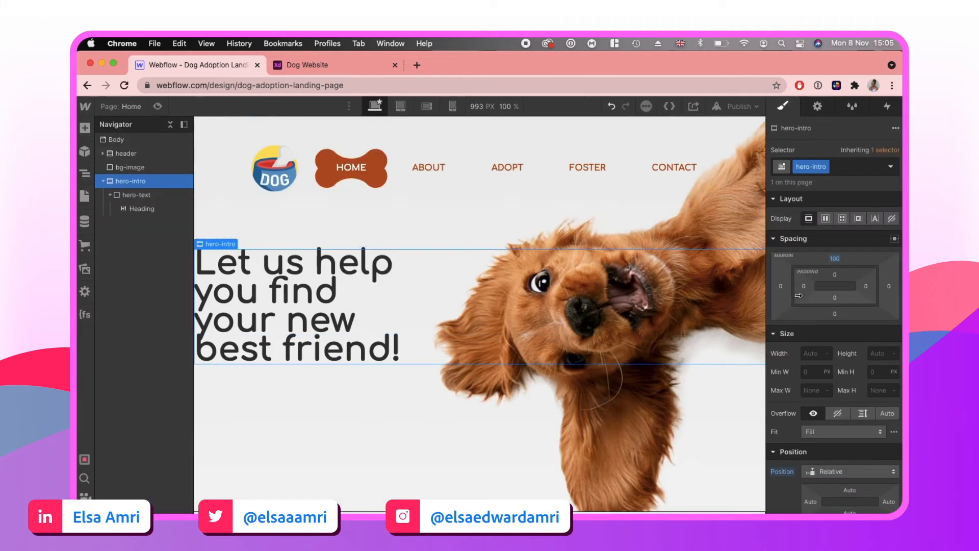
pyautogui.click(783, 285)
pyautogui.click(873, 305)
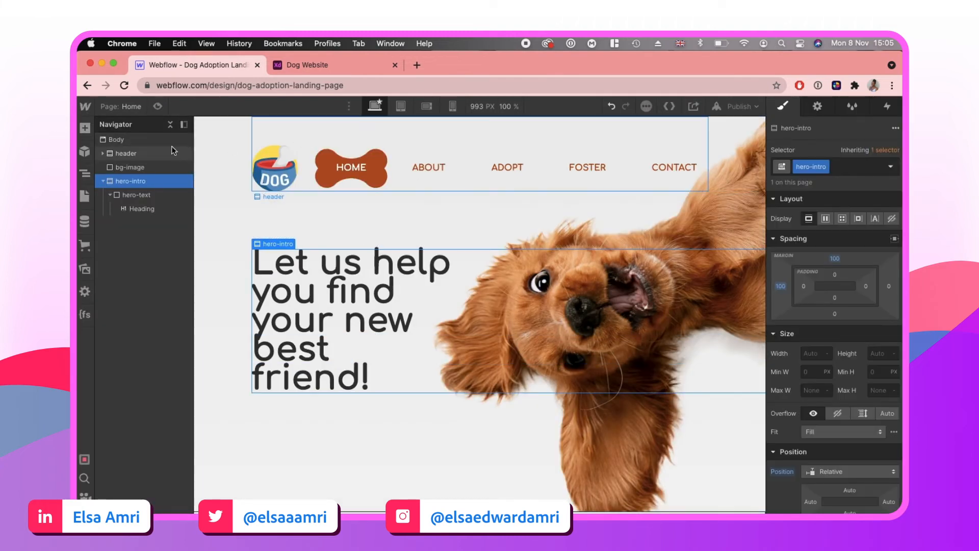
pyautogui.click(143, 150)
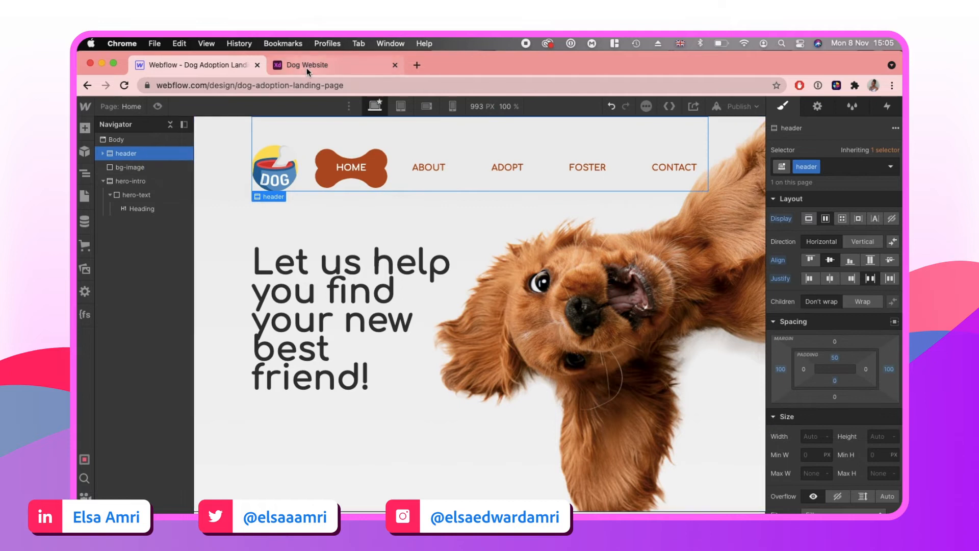
# - Compare the hero heading's line spacing in the XD design with the Webflow page preview
pyautogui.click(307, 67)
pyautogui.click(183, 65)
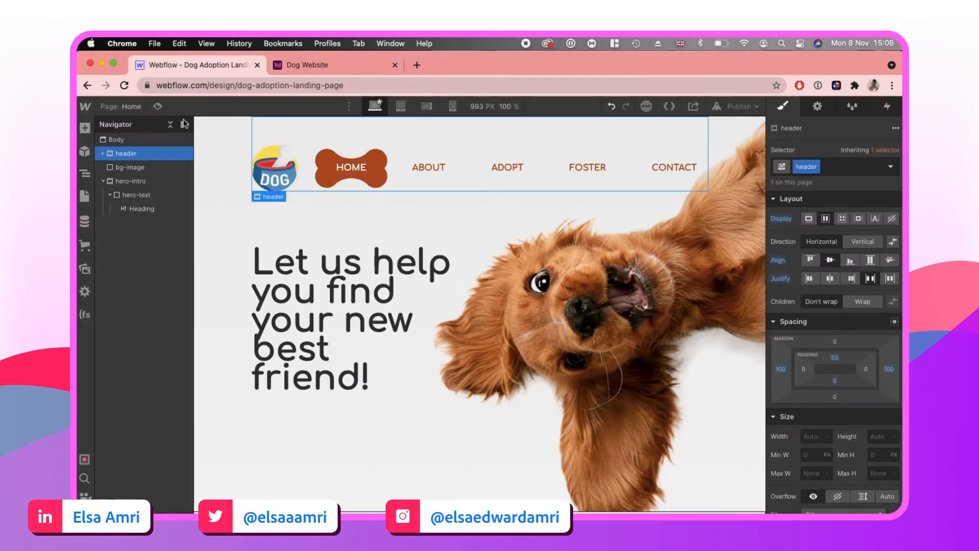
pyautogui.click(158, 106)
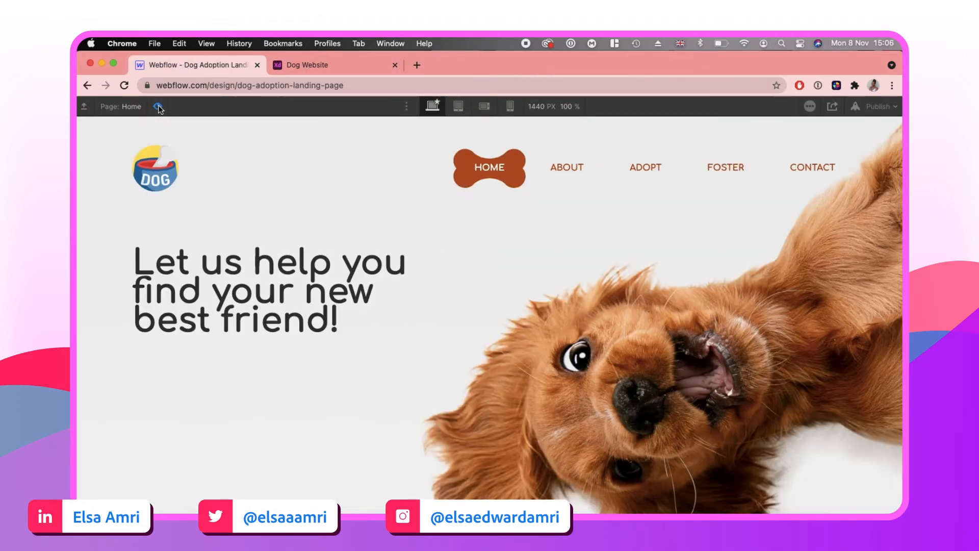
pyautogui.click(158, 106)
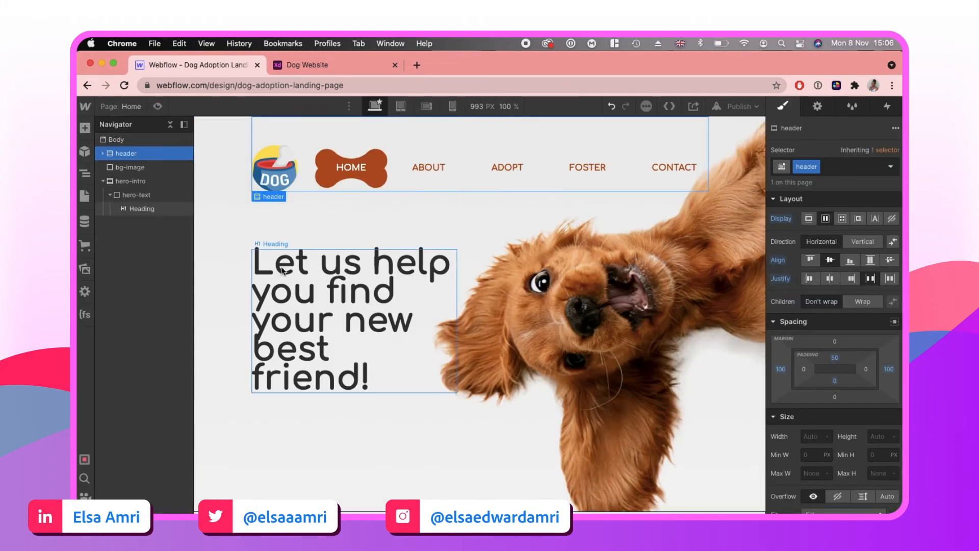
# - Try line heights of 55 px and 58 px on the hero heading, preview the page and compare it with the XD design
pyautogui.scroll(-5, 862, 389)
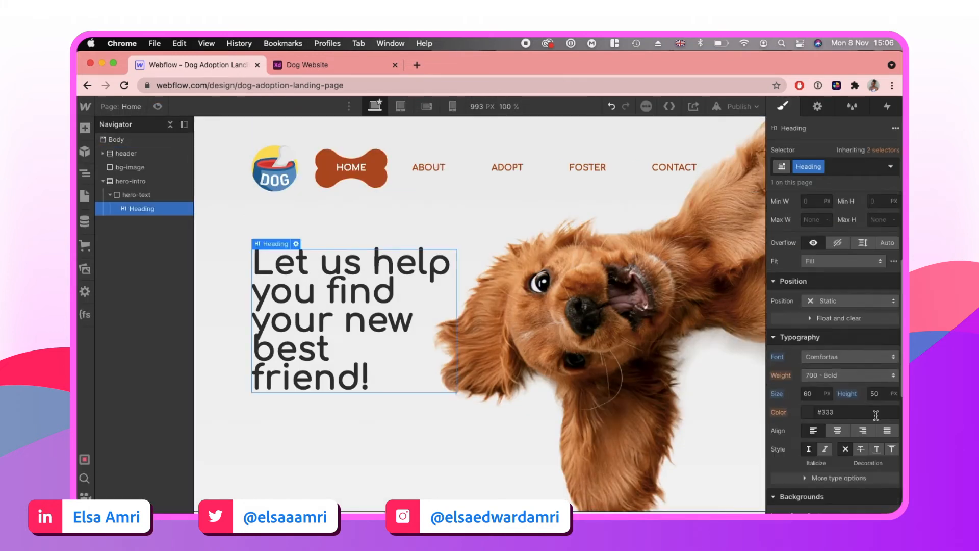
pyautogui.click(874, 394)
pyautogui.write('55')
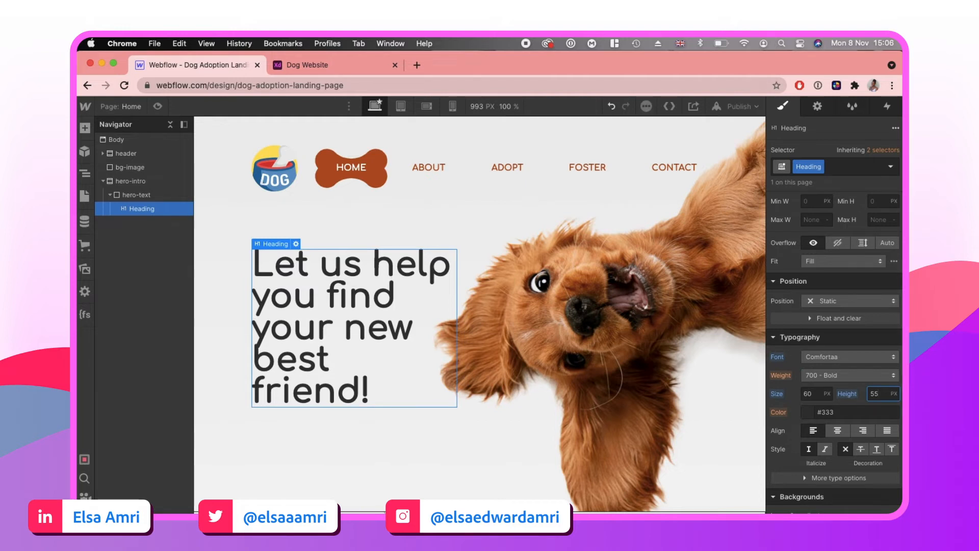
pyautogui.write('58')
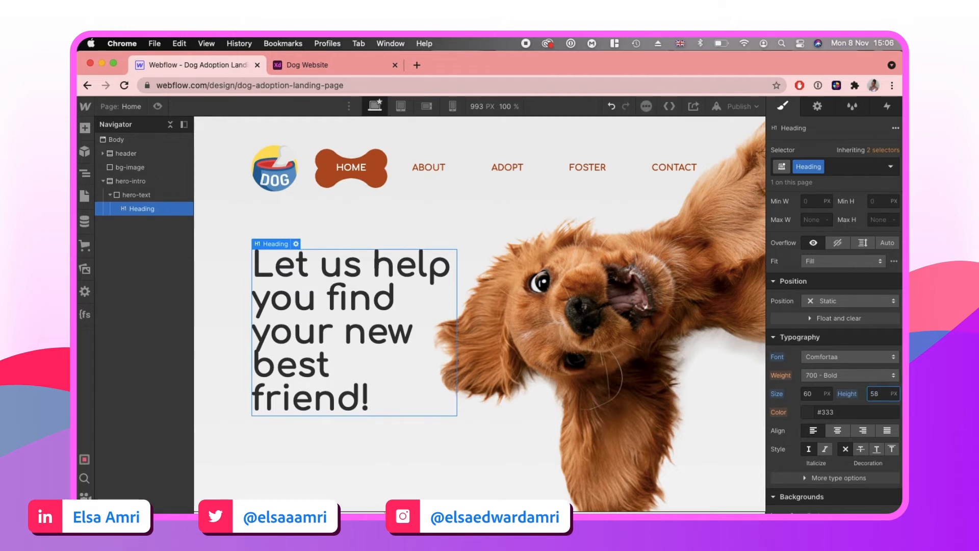
pyautogui.click(157, 107)
pyautogui.click(351, 67)
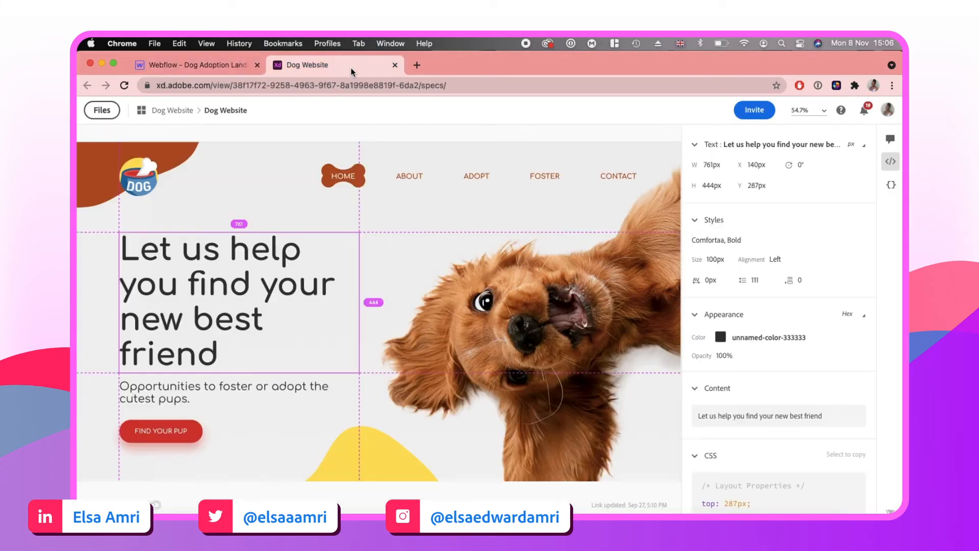
pyautogui.click(176, 65)
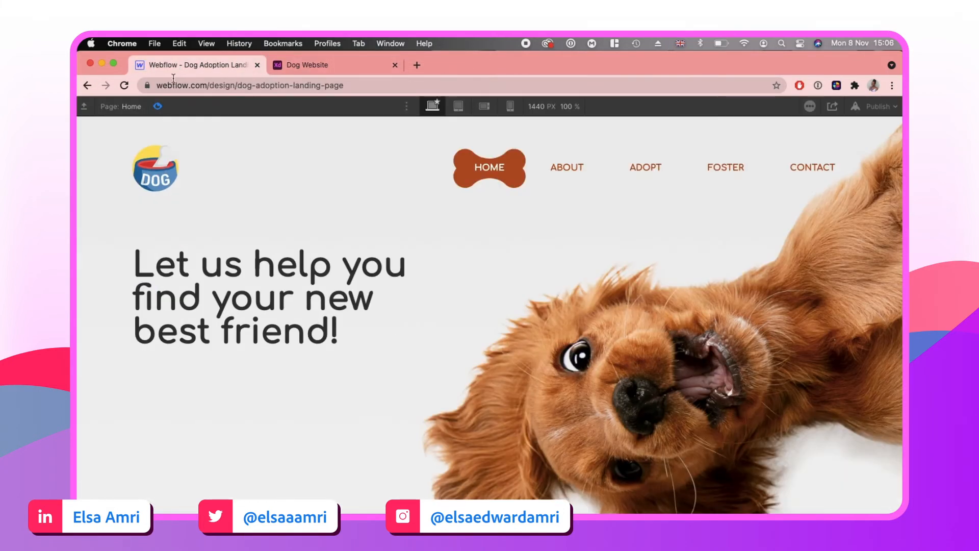
# - Try a 62 px line height on the hero heading, then check the preview against the XD design
pyautogui.click(157, 106)
pyautogui.scroll(-3, 805, 326)
pyautogui.click(874, 434)
pyautogui.write('62')
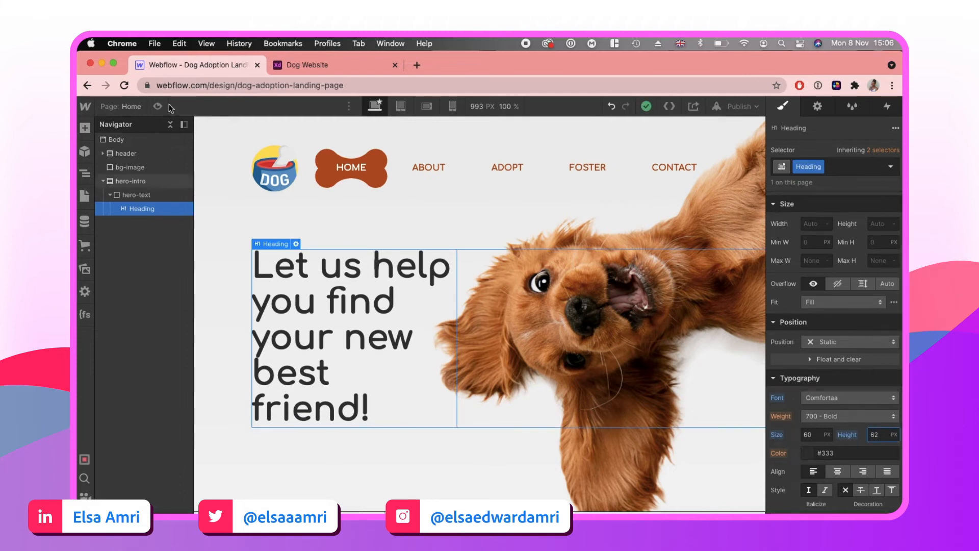
pyautogui.click(159, 106)
pyautogui.click(295, 67)
pyautogui.click(213, 62)
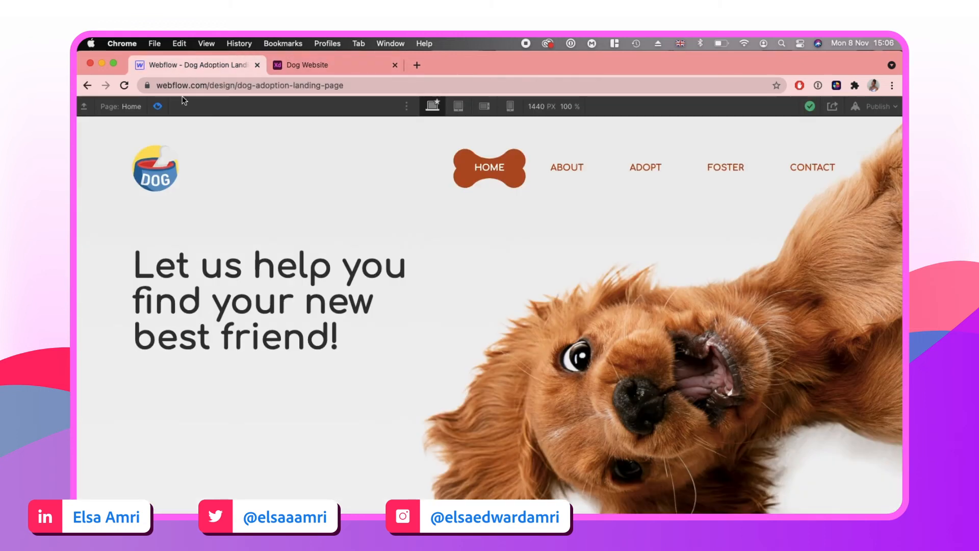
# - Set the hero heading's line height to 66 px and check it in the page preview
pyautogui.click(157, 106)
pyautogui.click(876, 396)
pyautogui.write('66')
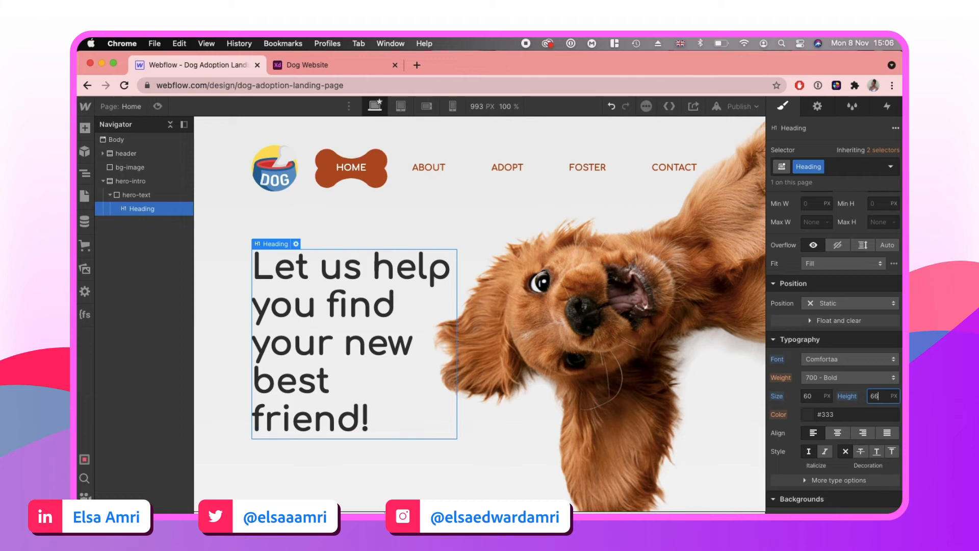
pyautogui.click(158, 105)
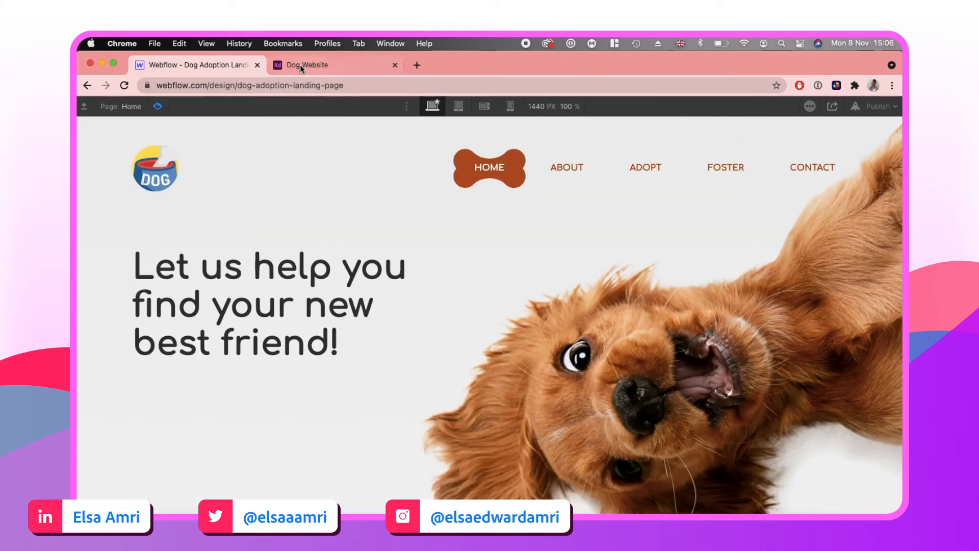
pyautogui.click(159, 104)
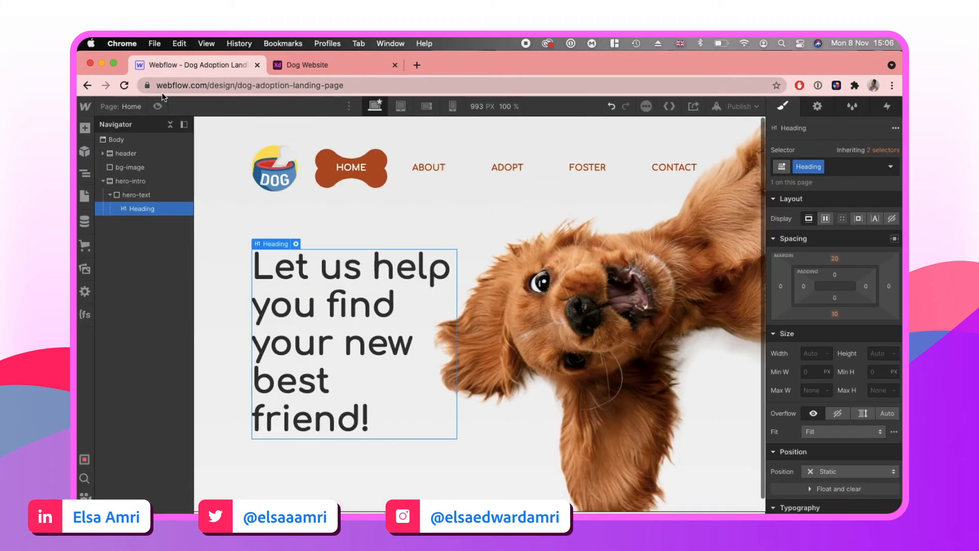
# - Rename the hero heading's Heading class to h1
pyautogui.click(819, 167)
pyautogui.click(819, 182)
pyautogui.write('h1')
pyautogui.press('Return')
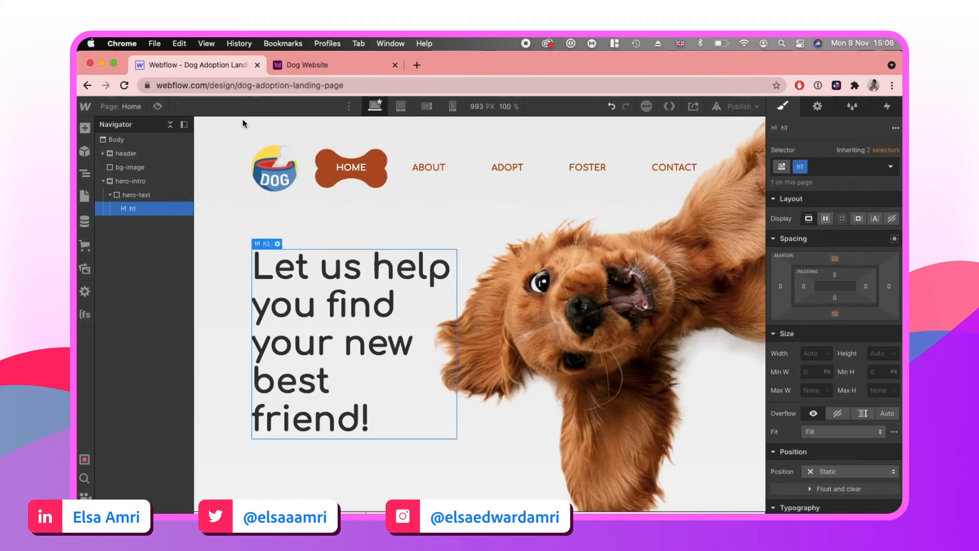
# - Duplicate the h1 heading inside hero-text and change the copy's heading type to H3
pyautogui.press('super+c')
pyautogui.press('super+v')
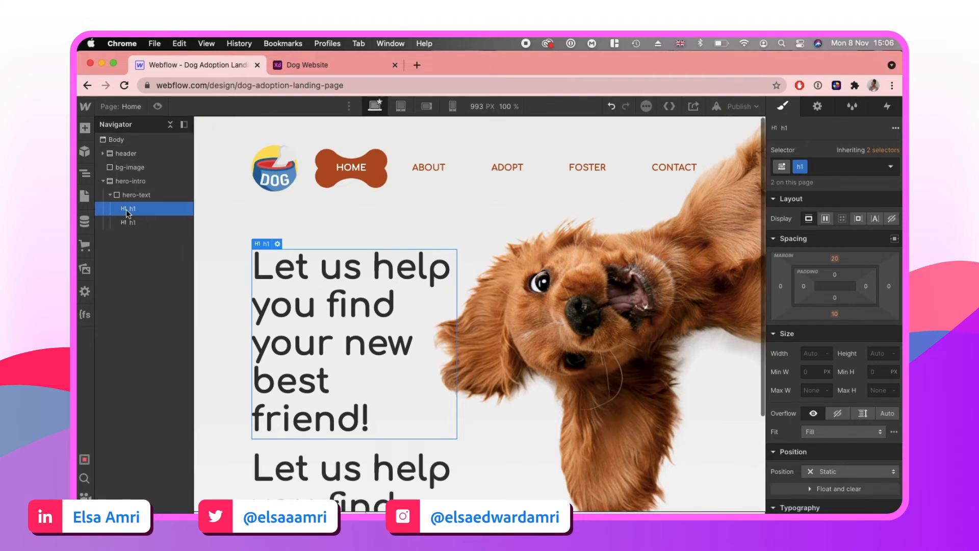
pyautogui.click(140, 222)
pyautogui.click(277, 446)
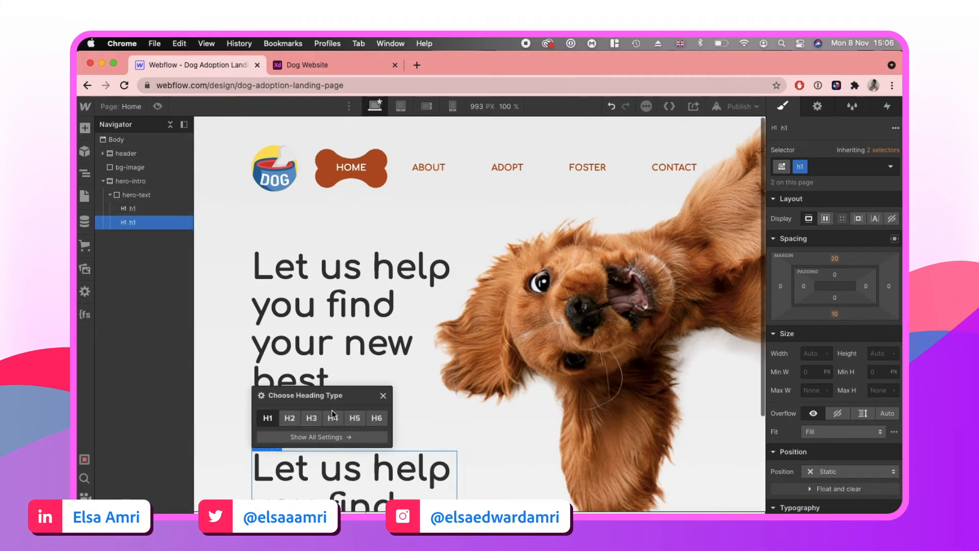
pyautogui.click(312, 419)
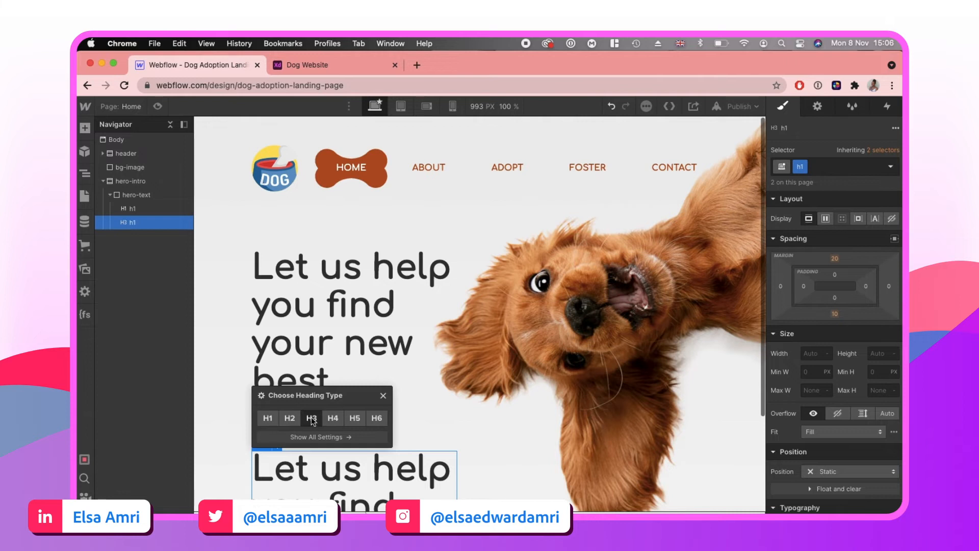
# - Replace the h1 class on the duplicated heading with a new class named subheading and close its heading settings
pyautogui.click(805, 164)
pyautogui.click(807, 197)
pyautogui.write('subheading')
pyautogui.press('Return')
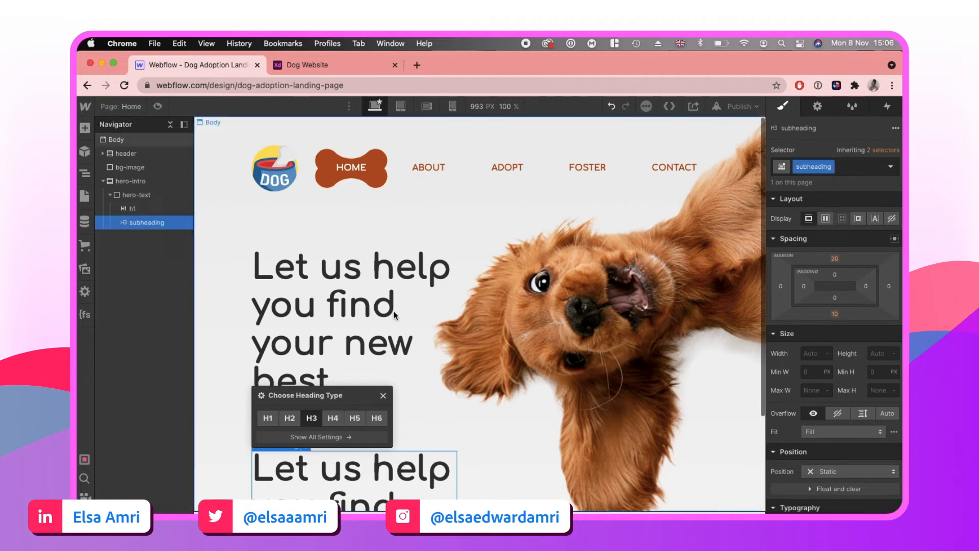
pyautogui.click(384, 397)
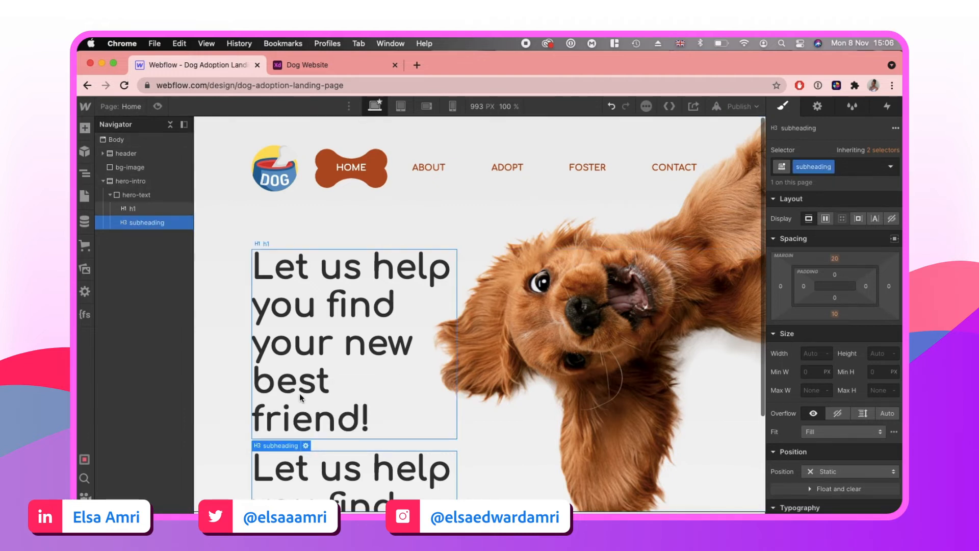
# - Copy the text "Opportunities to foster or adopt the cutest pups." from the XD design and return to Webflow
pyautogui.click(317, 65)
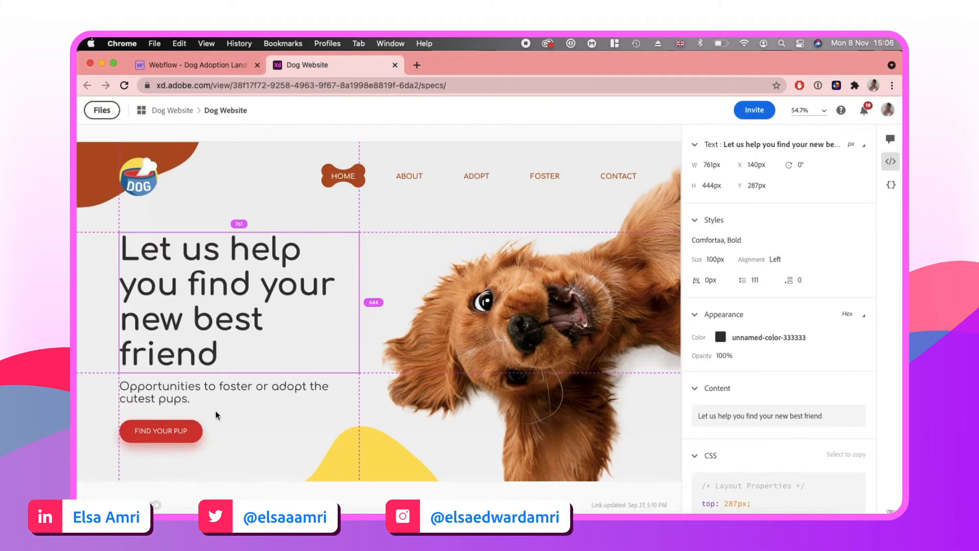
pyautogui.click(199, 392)
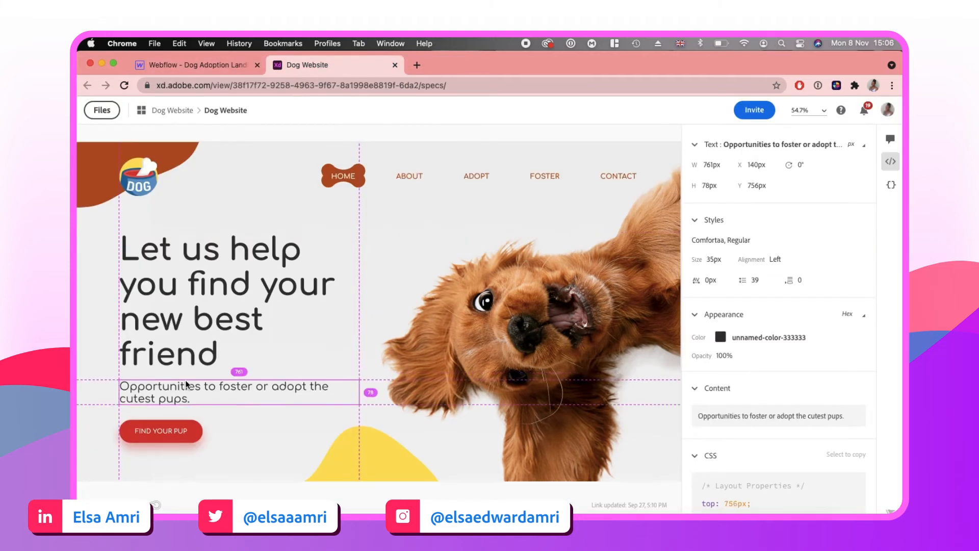
pyautogui.click(750, 412)
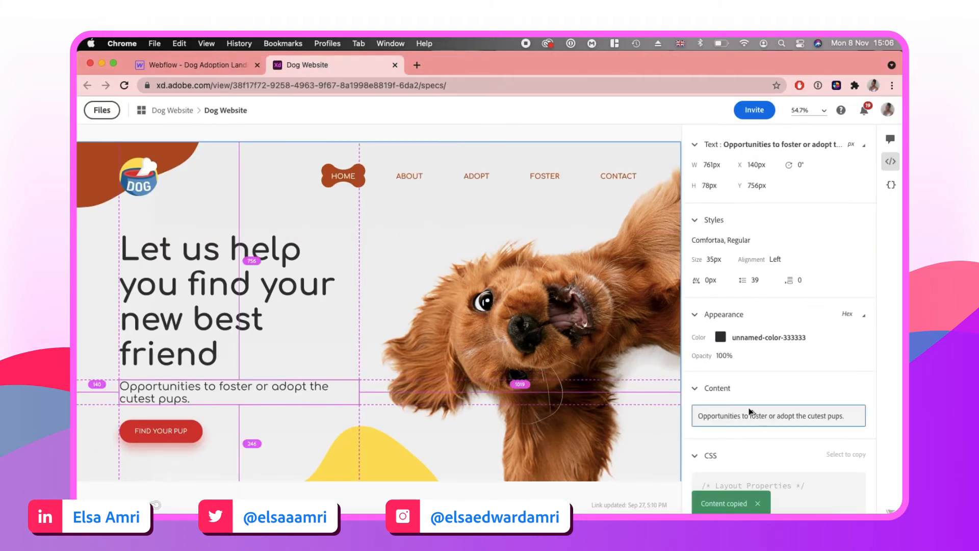
pyautogui.click(199, 65)
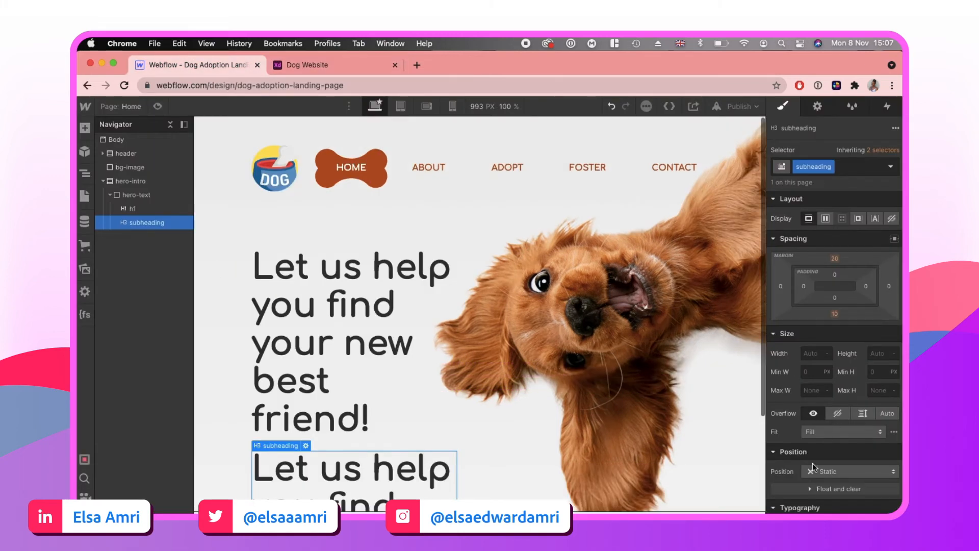
# - Set the subheading's font size to 35 px and its weight to 400 - Normal
pyautogui.scroll(-5, 838, 433)
pyautogui.doubleClick(805, 303)
pyautogui.write('35')
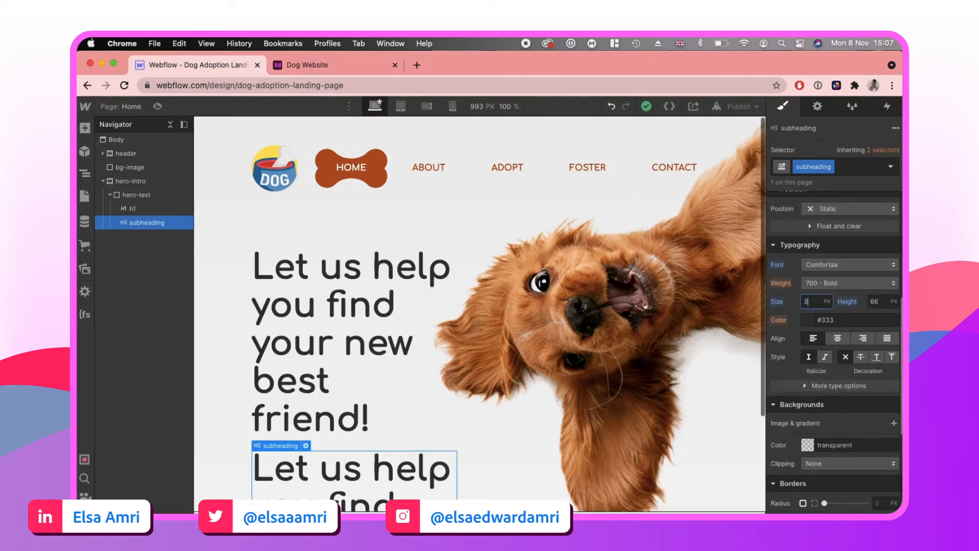
pyautogui.click(827, 276)
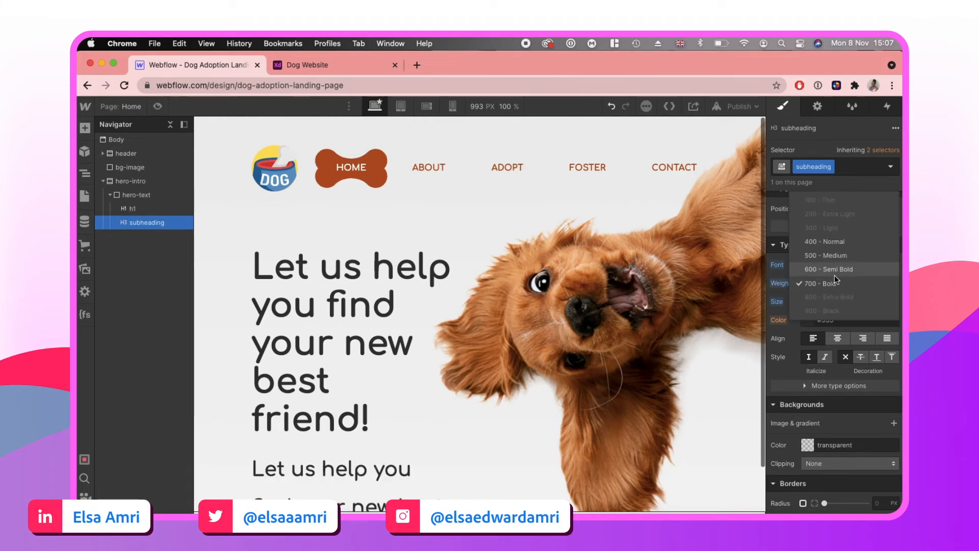
pyautogui.click(828, 245)
# - Check the subheading's specs in the XD design, then set its line height to 39 px and font size to 24 px
pyautogui.click(327, 65)
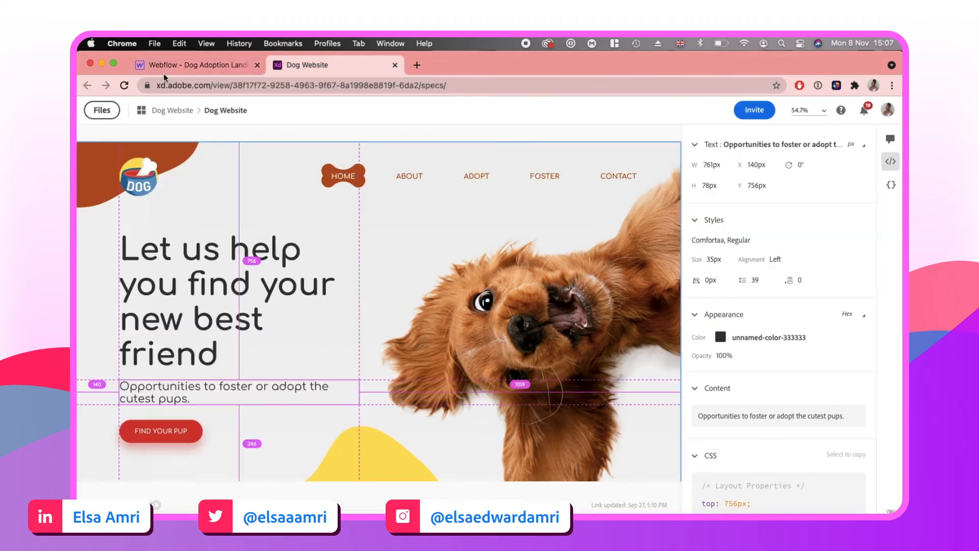
pyautogui.click(185, 66)
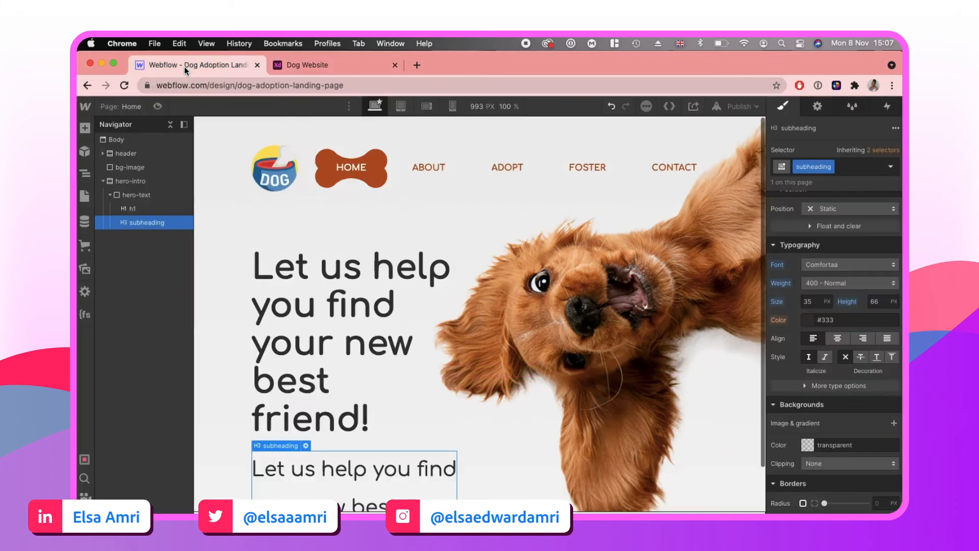
pyautogui.click(875, 302)
pyautogui.write('38')
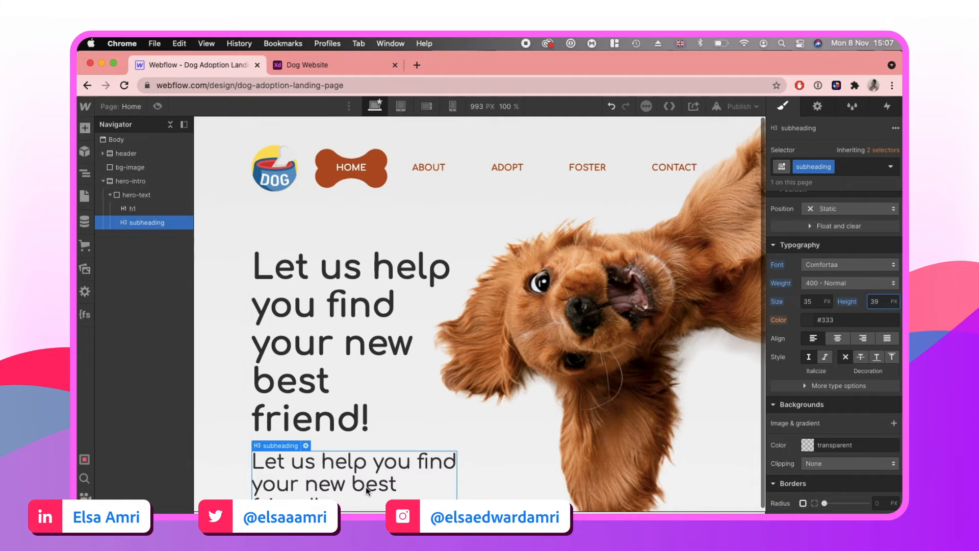
pyautogui.click(808, 301)
pyautogui.press('Return')
# - Replace the subheading's text with the content copied from XD, preview the page and compare it with the design
pyautogui.doubleClick(316, 469)
pyautogui.press('super+a')
pyautogui.press('super+v')
pyautogui.click(157, 106)
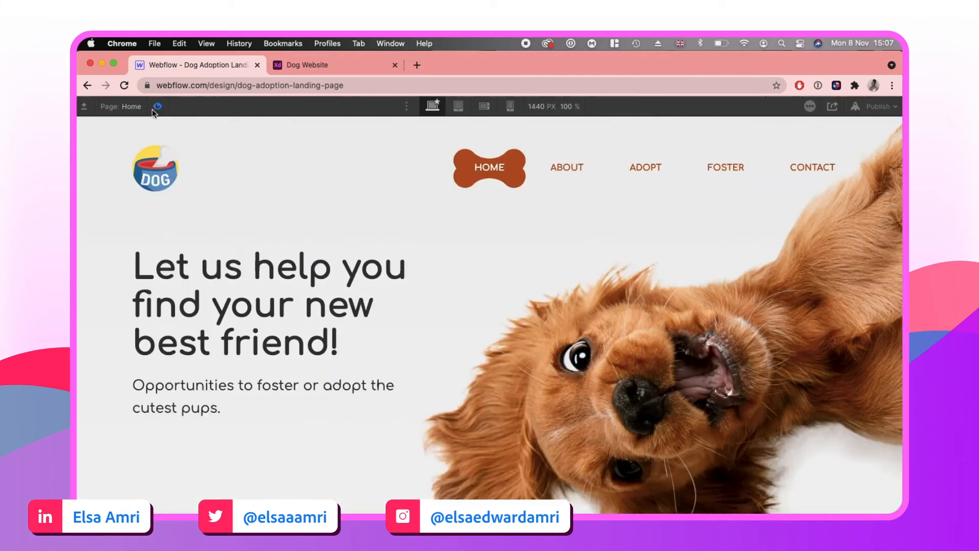
pyautogui.click(318, 66)
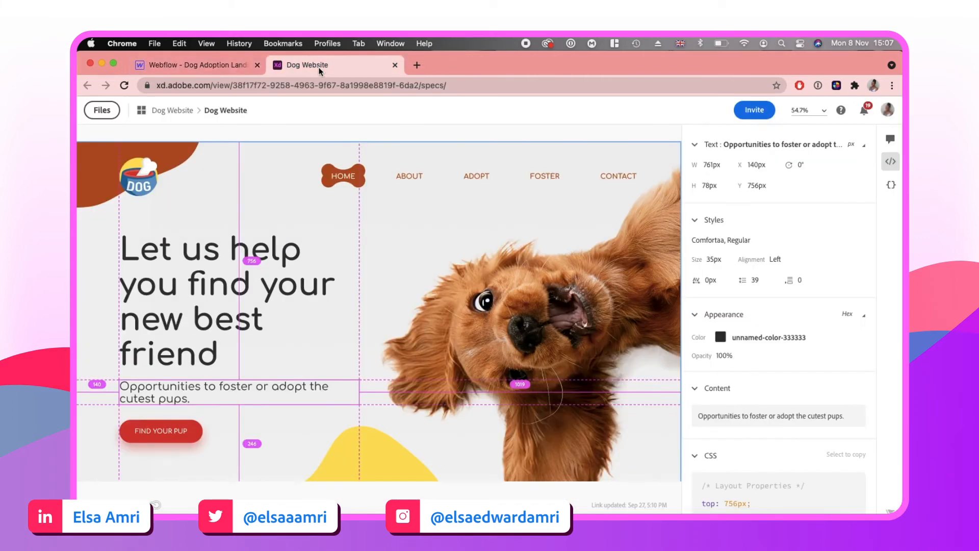
pyautogui.click(180, 67)
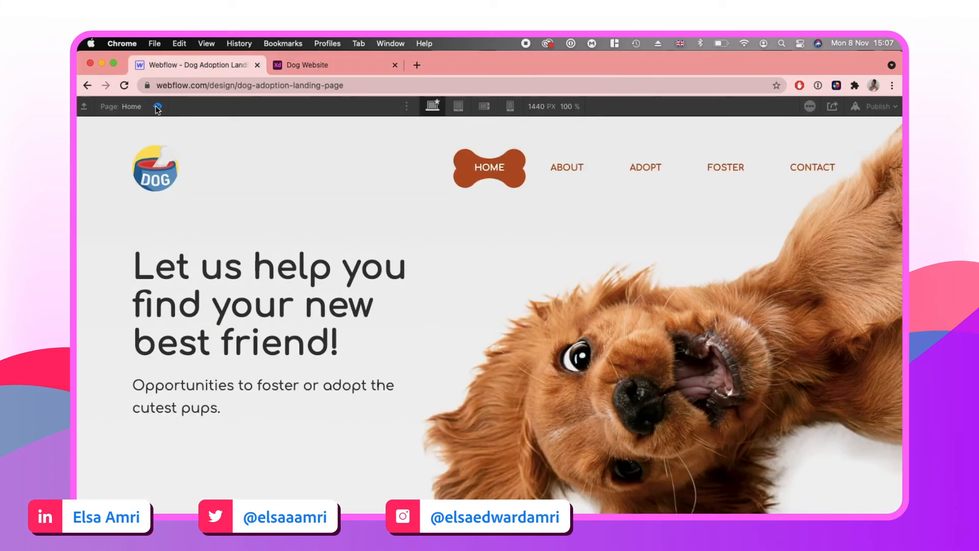
# - Set the subheading's line height to 30 px, preview the page and check it against the XD design
pyautogui.click(158, 106)
pyautogui.scroll(-5, 861, 375)
pyautogui.click(879, 392)
pyautogui.write('30')
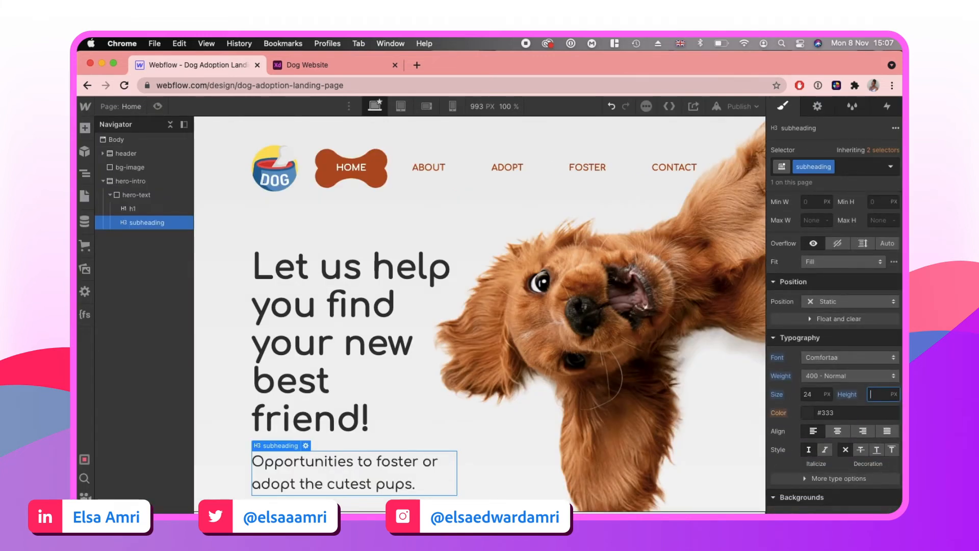
pyautogui.click(158, 106)
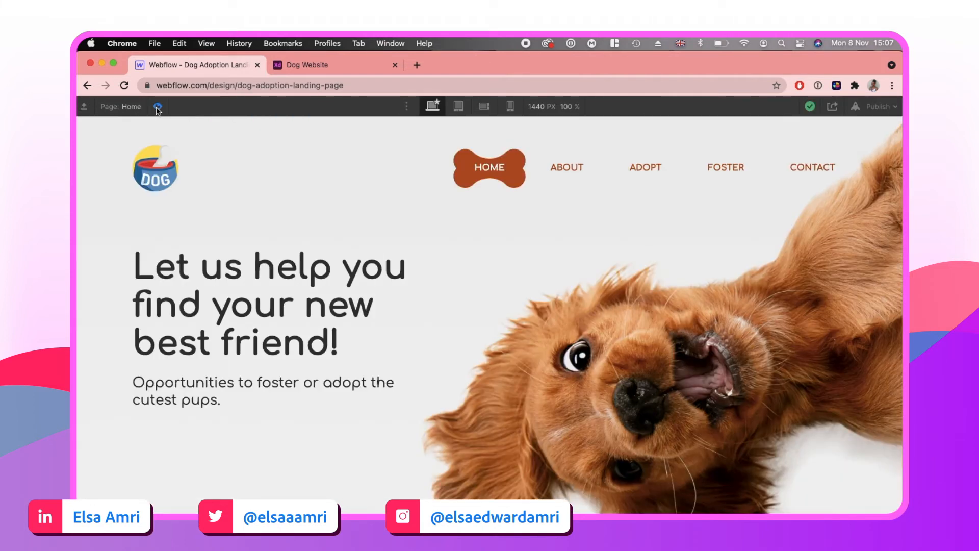
pyautogui.click(158, 107)
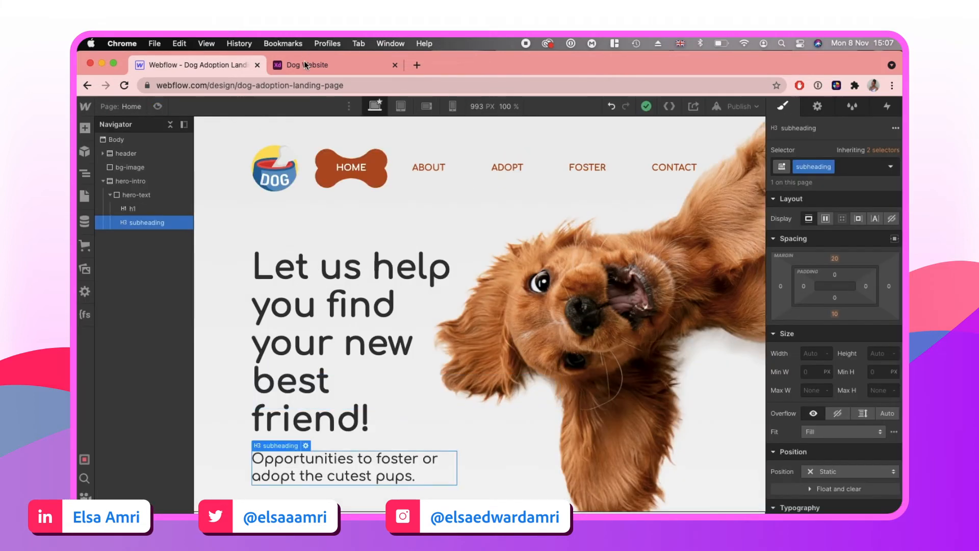
pyautogui.click(305, 62)
pyautogui.click(214, 62)
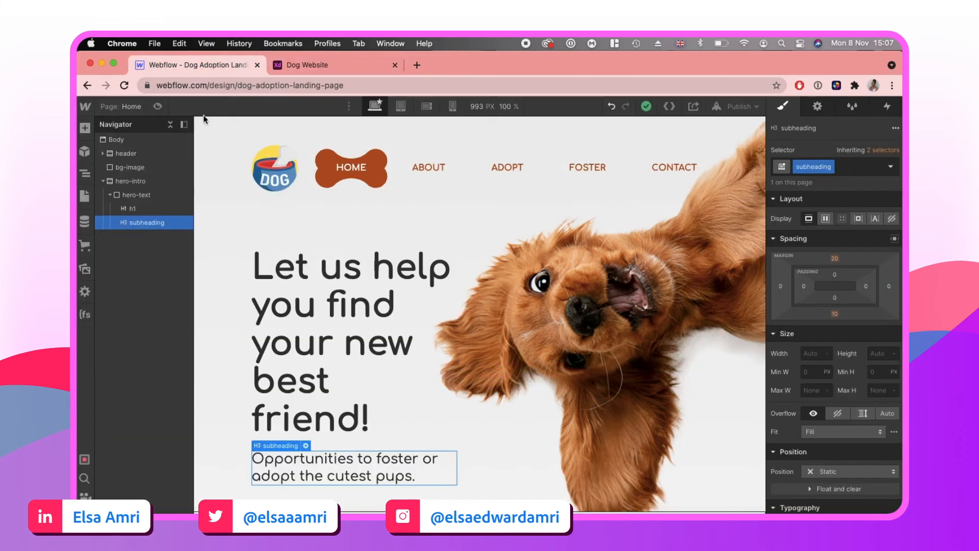
# - Set the hero-text block's width to 35% and preview the page
pyautogui.click(129, 179)
pyautogui.click(140, 194)
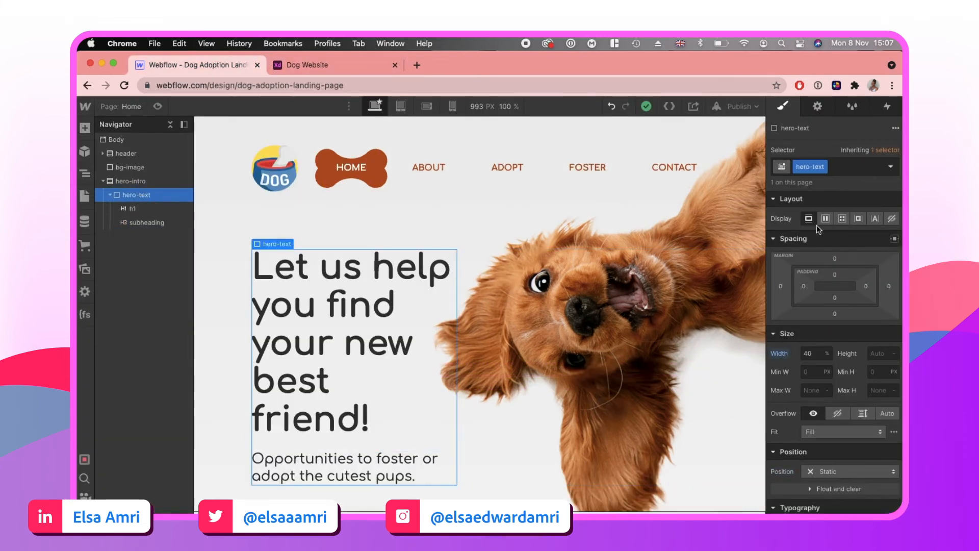
pyautogui.click(807, 359)
pyautogui.write('35')
pyautogui.press('Return')
pyautogui.click(158, 106)
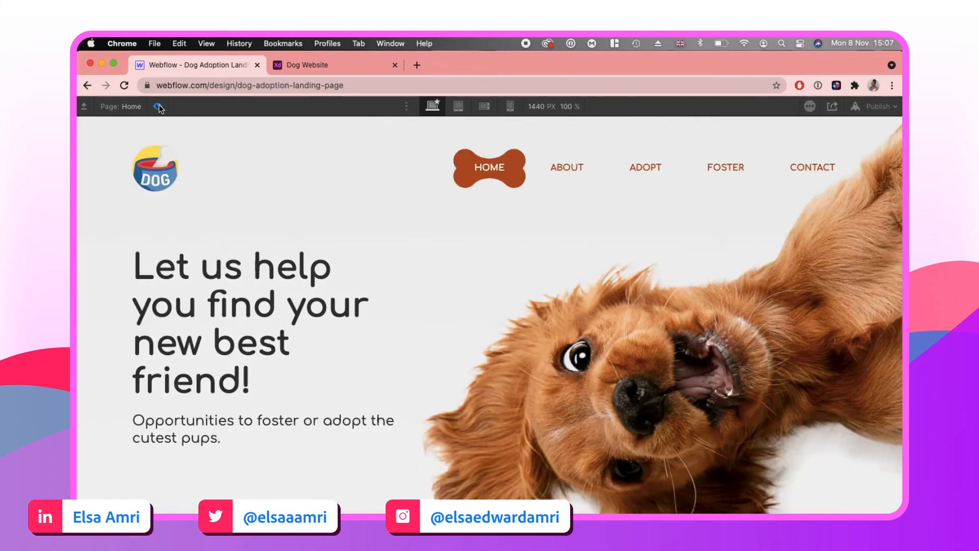
# - Try a 30% width on the hero-text block, compare the preview with the XD design, and return to 35%
pyautogui.click(158, 106)
pyautogui.click(814, 353)
pyautogui.write('30')
pyautogui.press('Return')
pyautogui.click(158, 106)
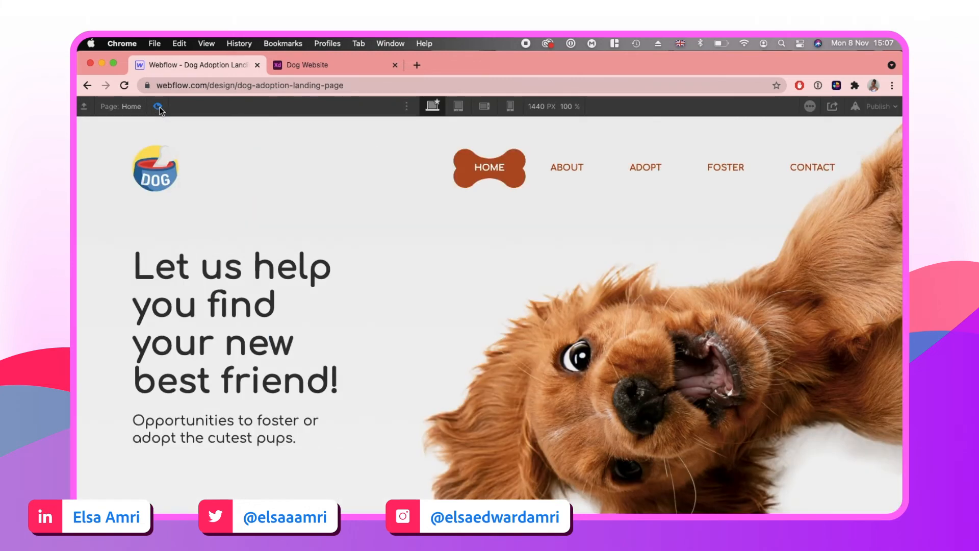
pyautogui.click(320, 61)
pyautogui.click(198, 65)
pyautogui.click(158, 106)
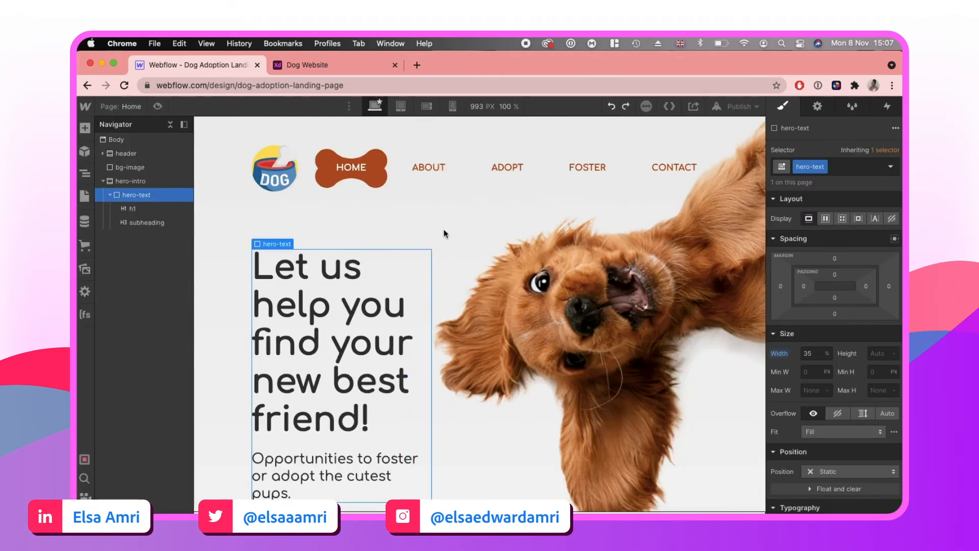
# - Examine the spacing and specs of the FIND YOUR PUP button below the subheading in the XD design
pyautogui.click(146, 222)
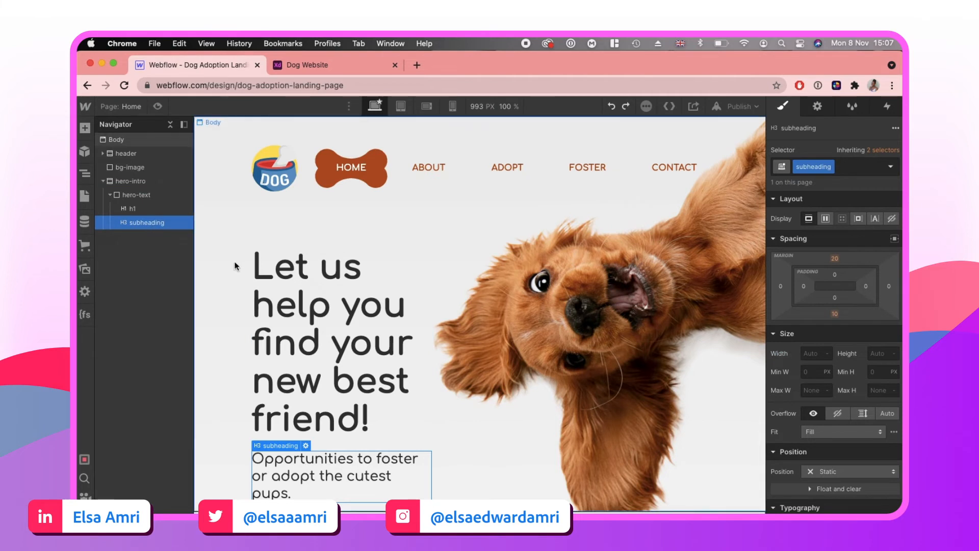
pyautogui.click(140, 202)
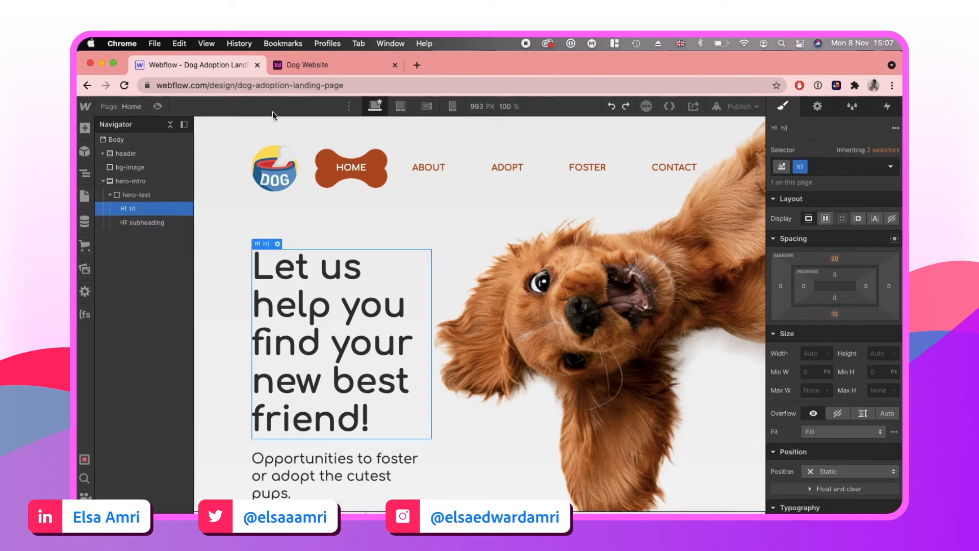
pyautogui.click(308, 69)
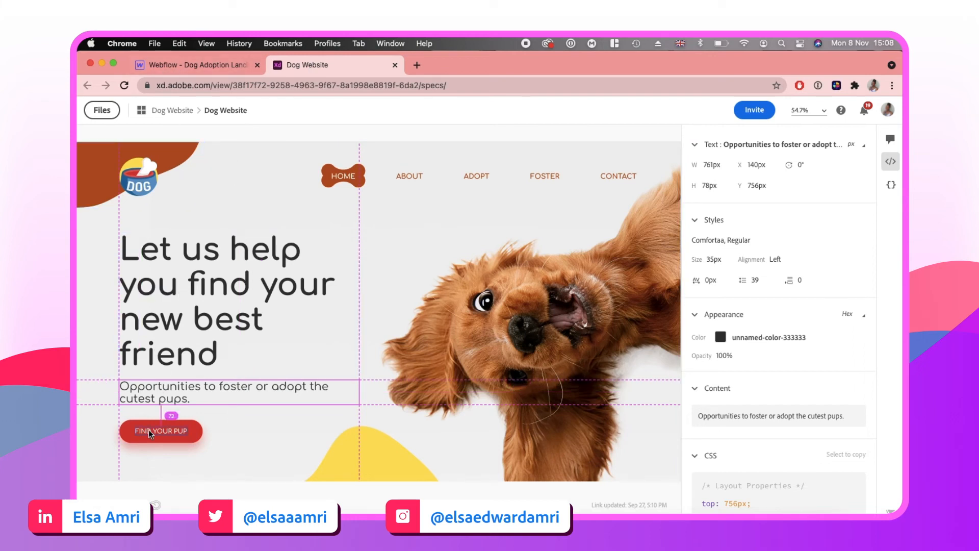
pyautogui.click(195, 426)
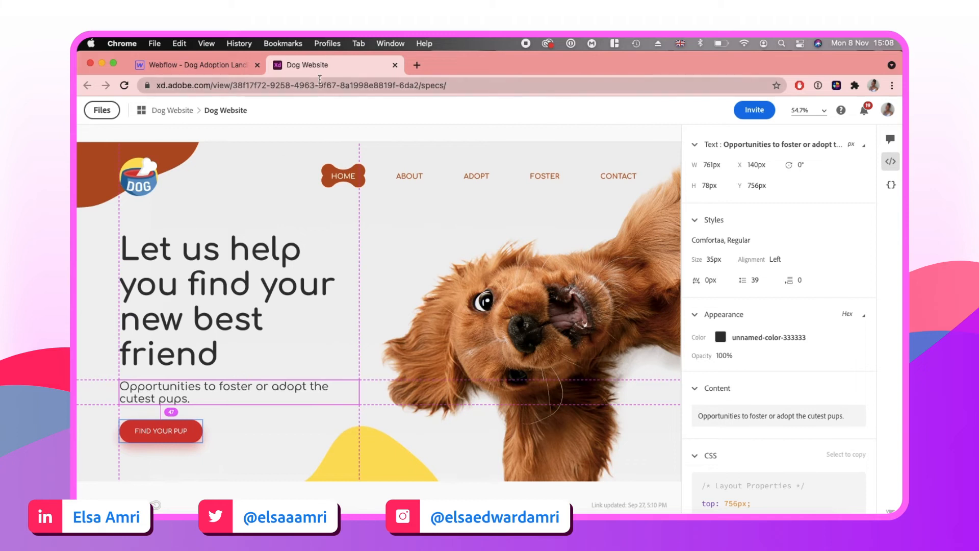
pyautogui.click(200, 72)
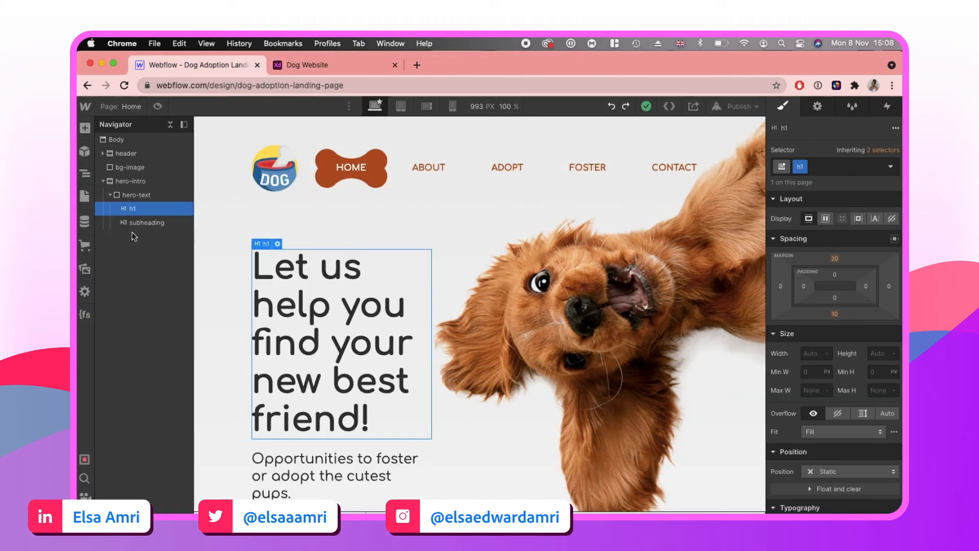
# - Add a button after the subheading in the hero-text block and give it the new class primary-btn
pyautogui.click(149, 222)
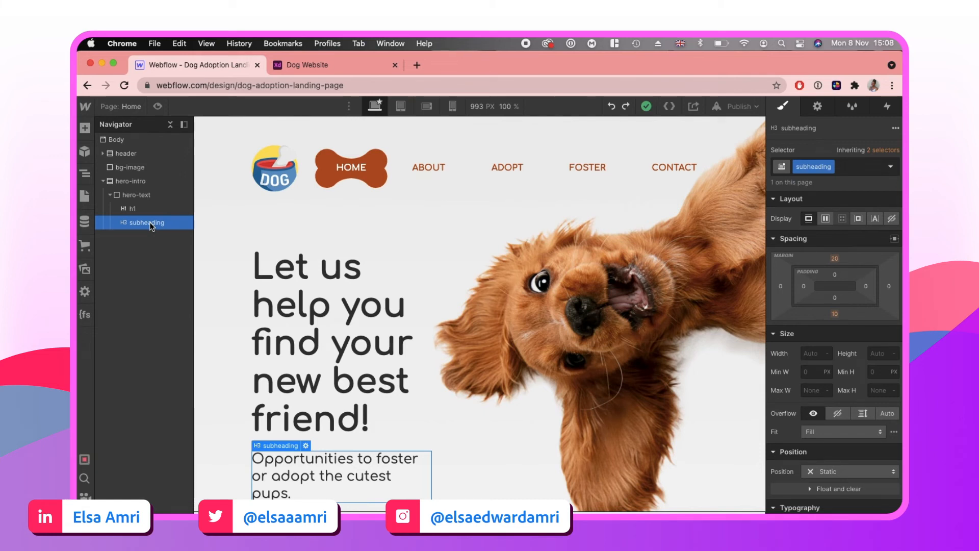
pyautogui.press('super+e')
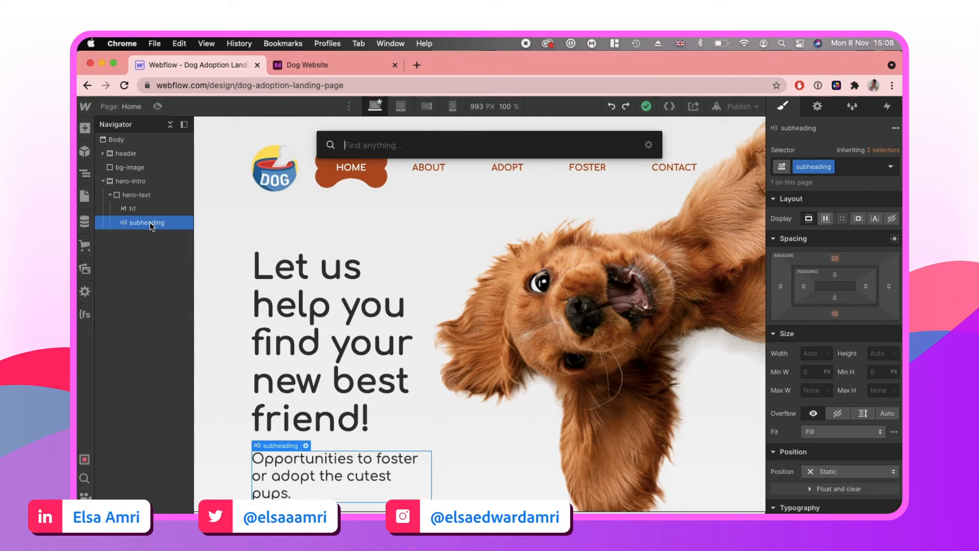
pyautogui.write('butt')
pyautogui.press('Return')
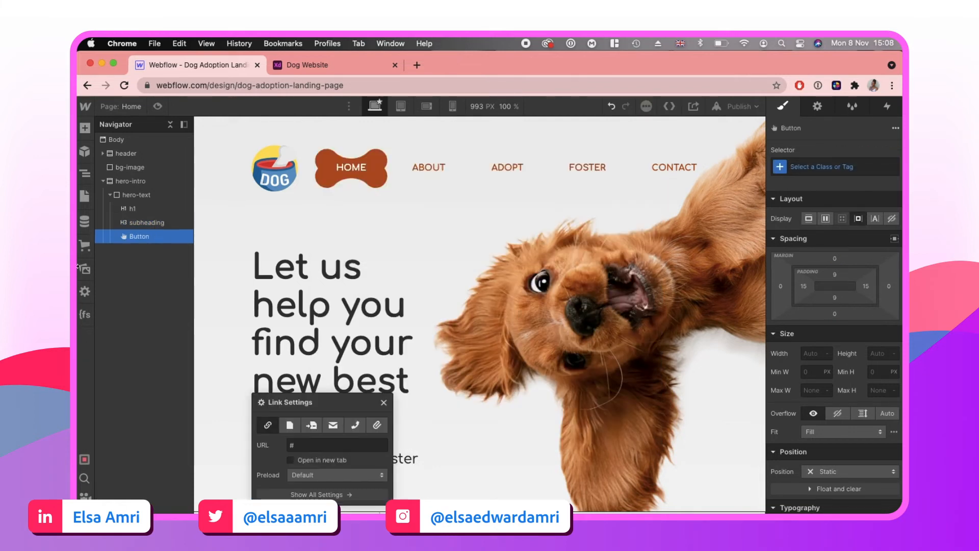
pyautogui.click(815, 168)
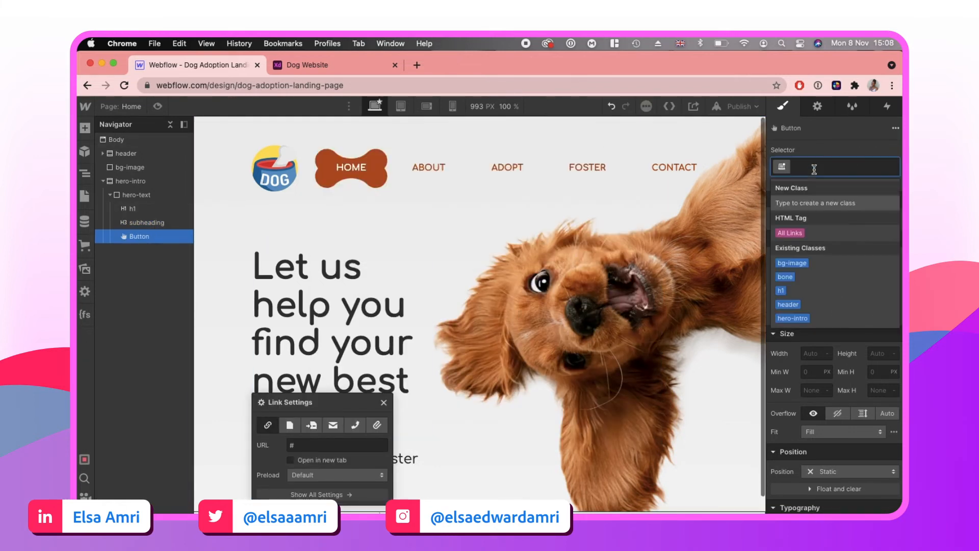
pyautogui.write('primary-btn')
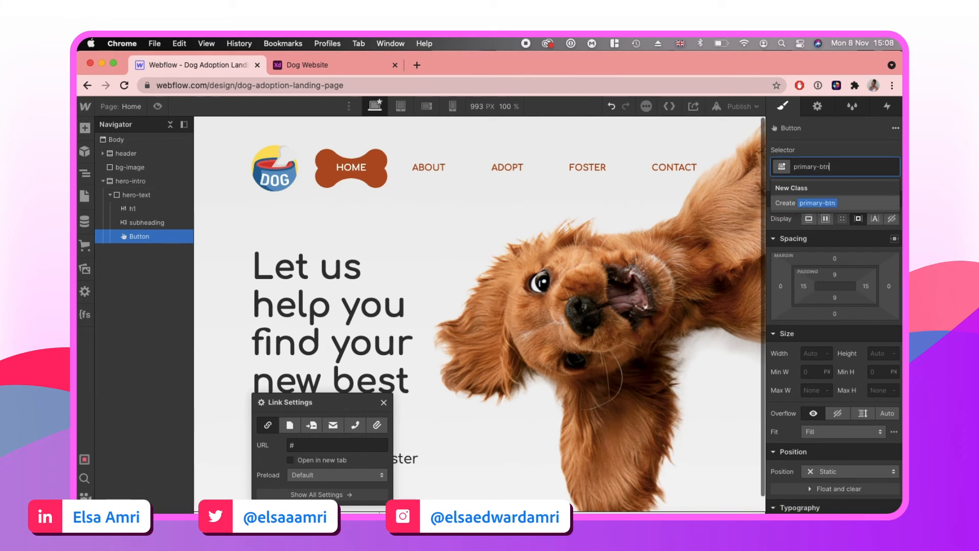
pyautogui.press('Return')
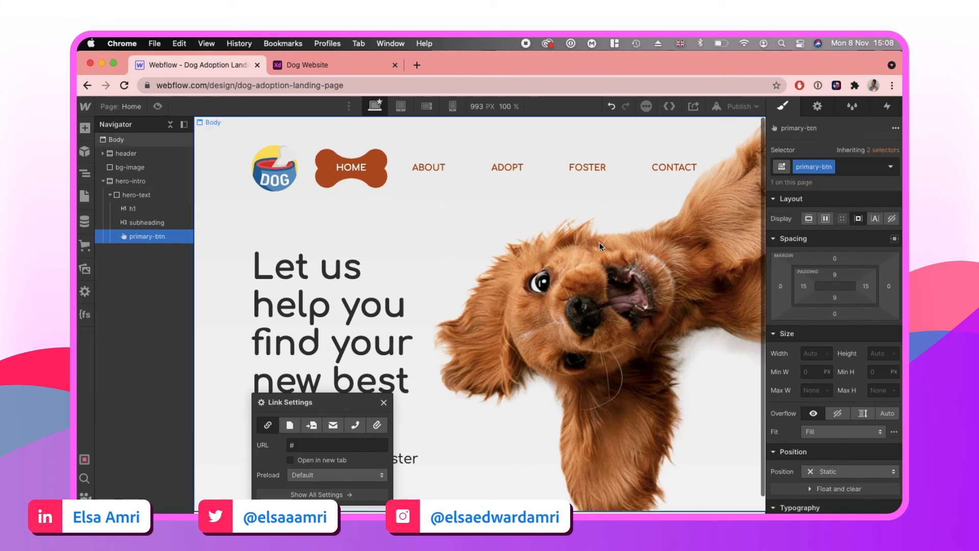
pyautogui.click(384, 401)
pyautogui.scroll(-1, 383, 399)
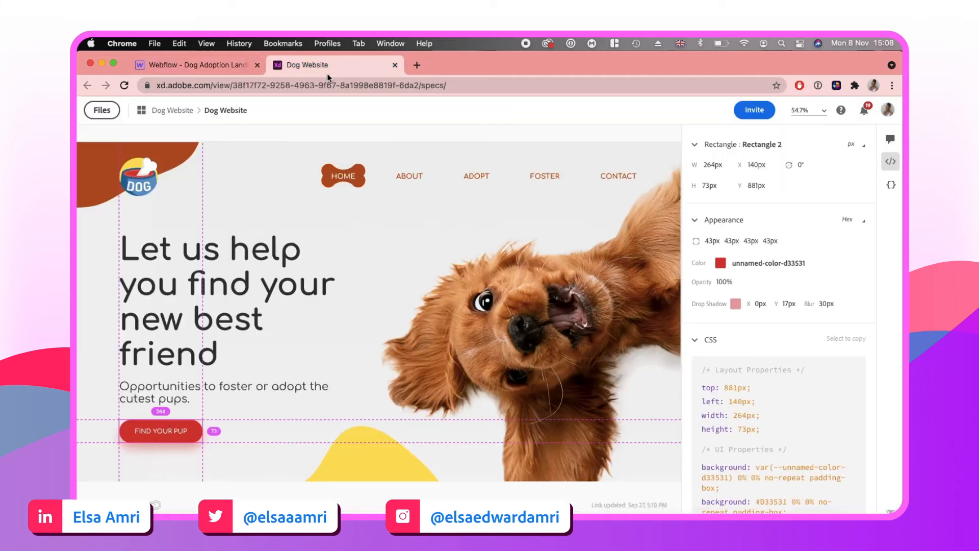
# - Check the button's wording in the XD design and change the new button's text to FIND YOUR PUP
pyautogui.click(311, 65)
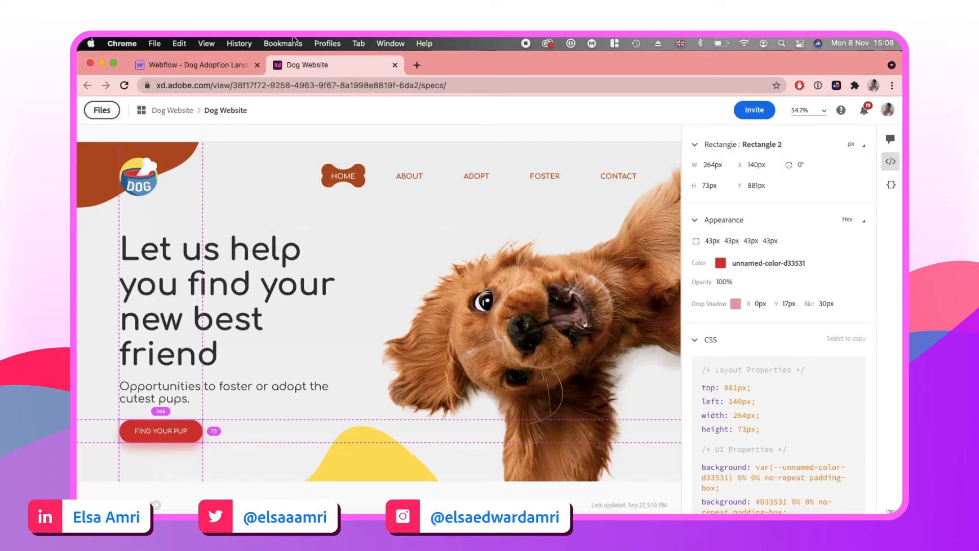
pyautogui.click(234, 69)
pyautogui.doubleClick(280, 496)
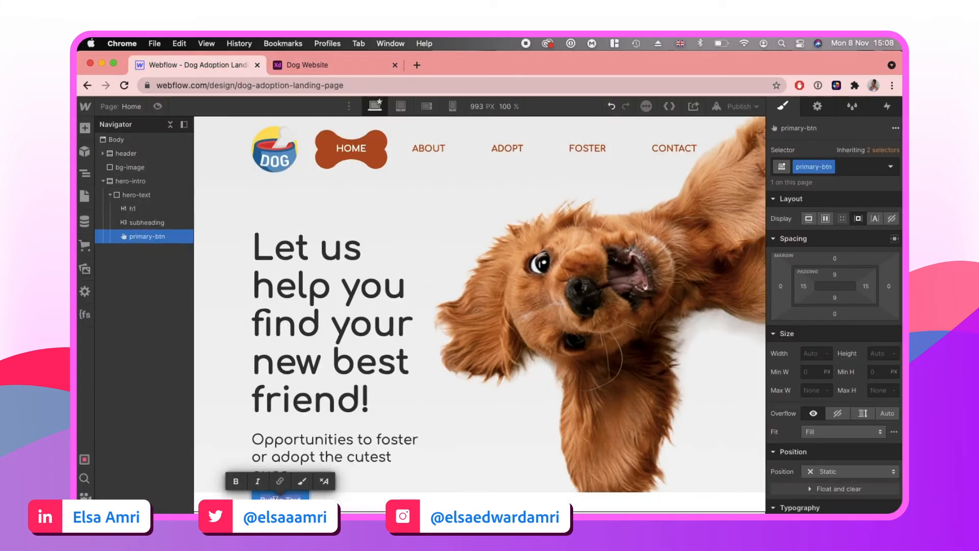
pyautogui.write('FIND YOUR PUP!')
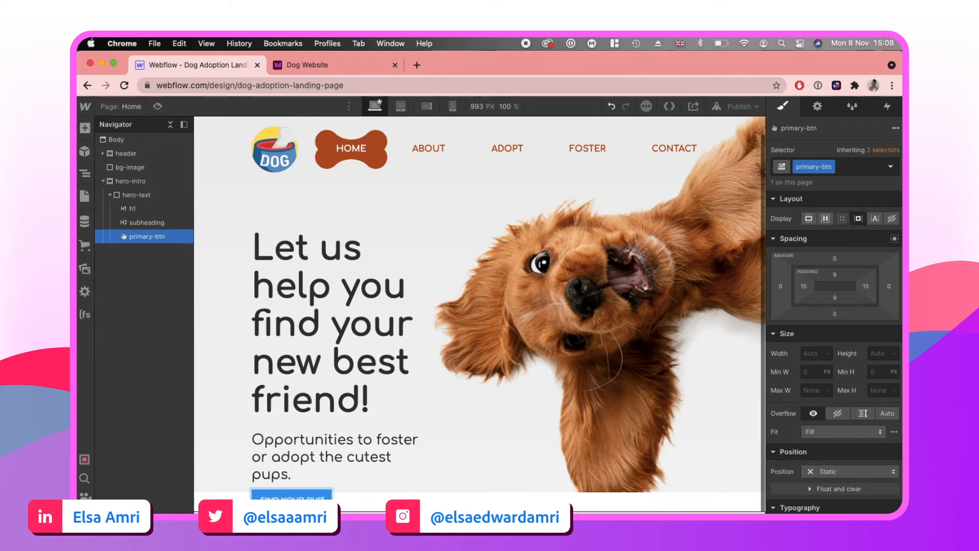
# - Try a 100% border radius on the primary-btn button and undo it
pyautogui.scroll(-10, 858, 262)
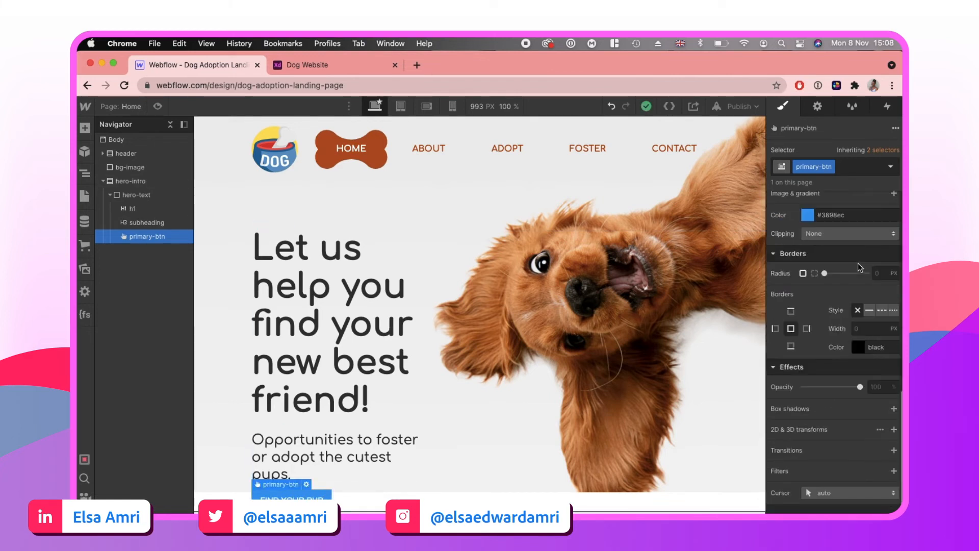
pyautogui.click(875, 275)
pyautogui.write('100%')
pyautogui.press('Return')
pyautogui.click(612, 106)
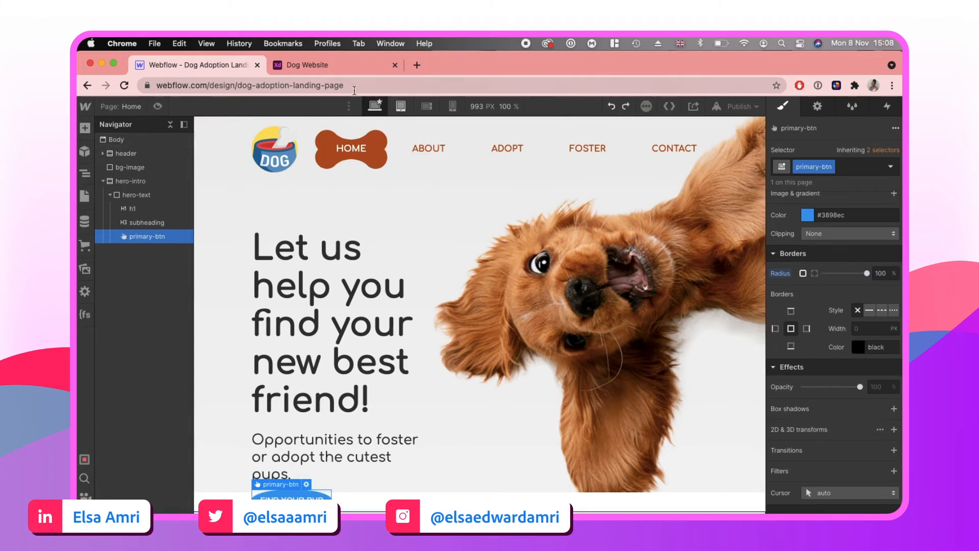
pyautogui.click(613, 107)
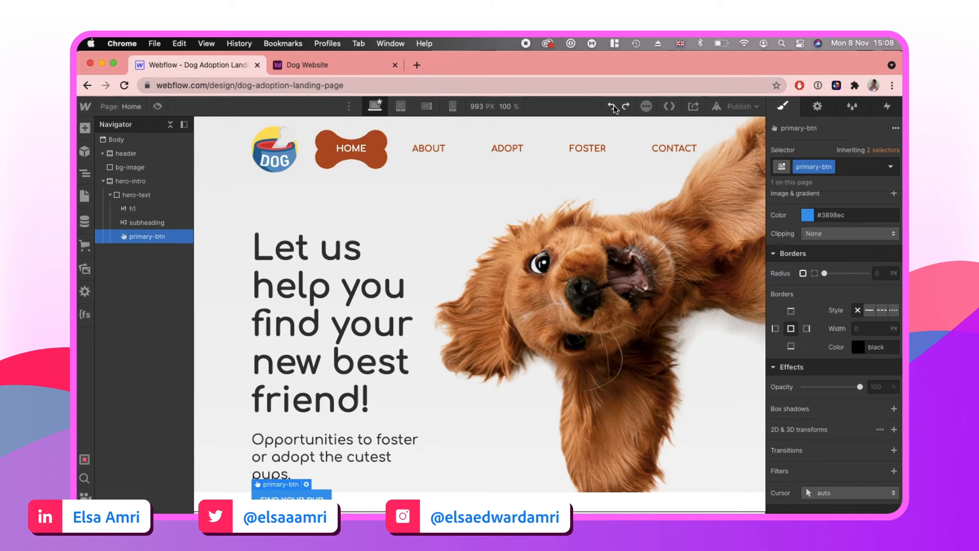
# - Check the button's specs in the XD design, try an opacity of 43% on primary-btn and undo it
pyautogui.click(365, 69)
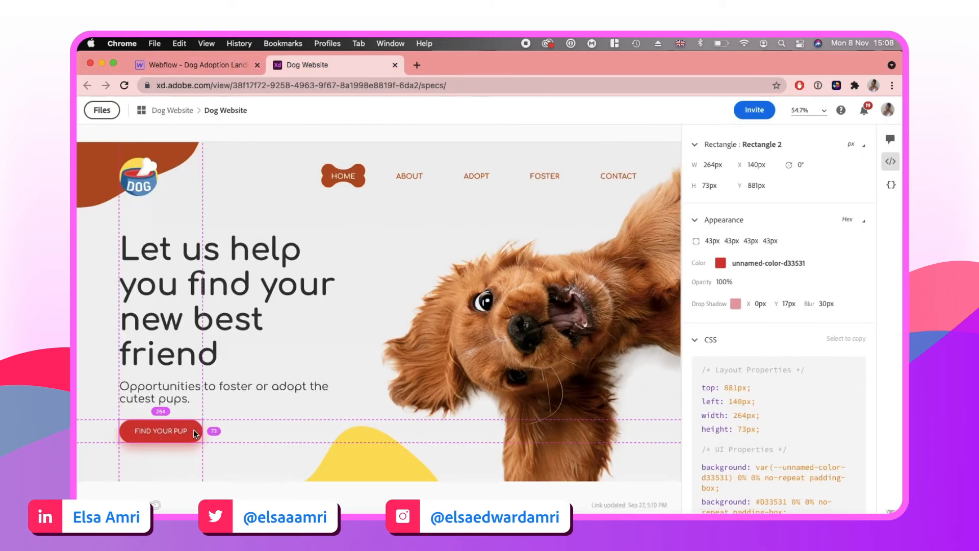
pyautogui.click(182, 65)
pyautogui.click(876, 386)
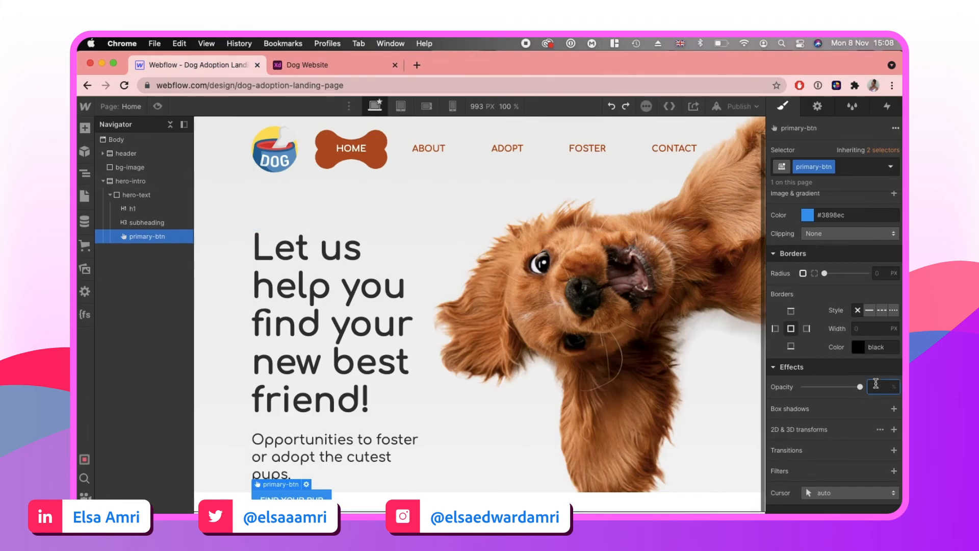
pyautogui.press('Return')
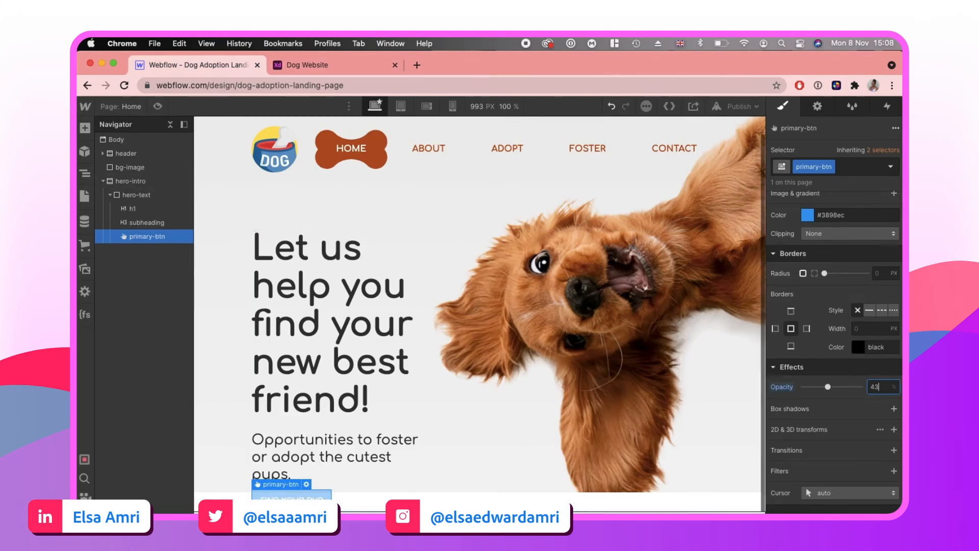
pyautogui.click(612, 107)
# - Set the primary-btn button's border radius to 43 px
pyautogui.click(880, 272)
pyautogui.write('43')
pyautogui.press('Return')
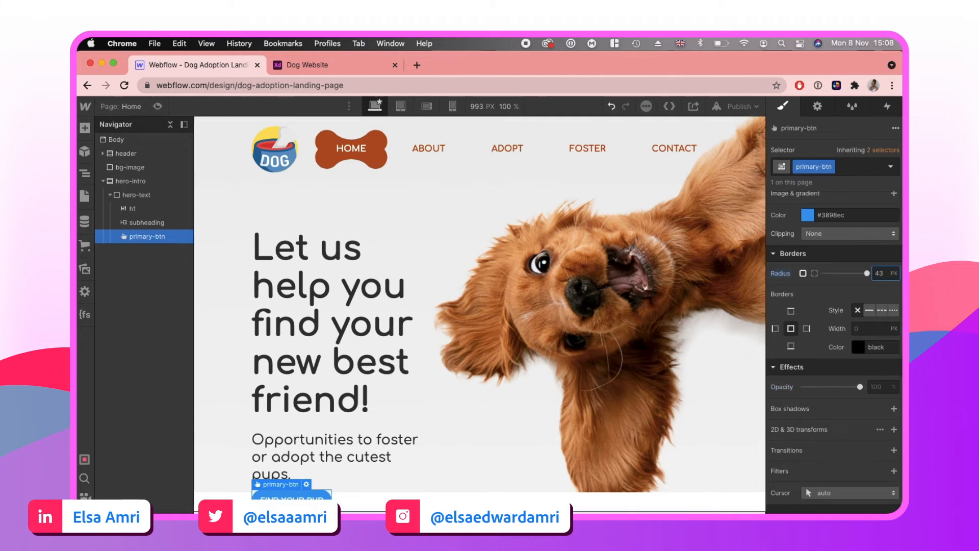
# - Examine the distances between the FIND YOUR PUP label and its button's edges in the XD design
pyautogui.click(297, 64)
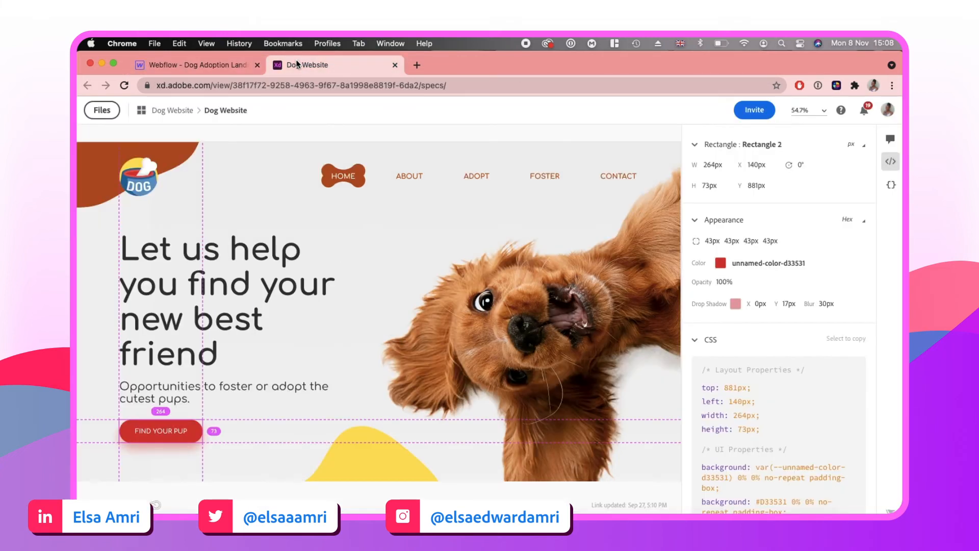
pyautogui.click(181, 430)
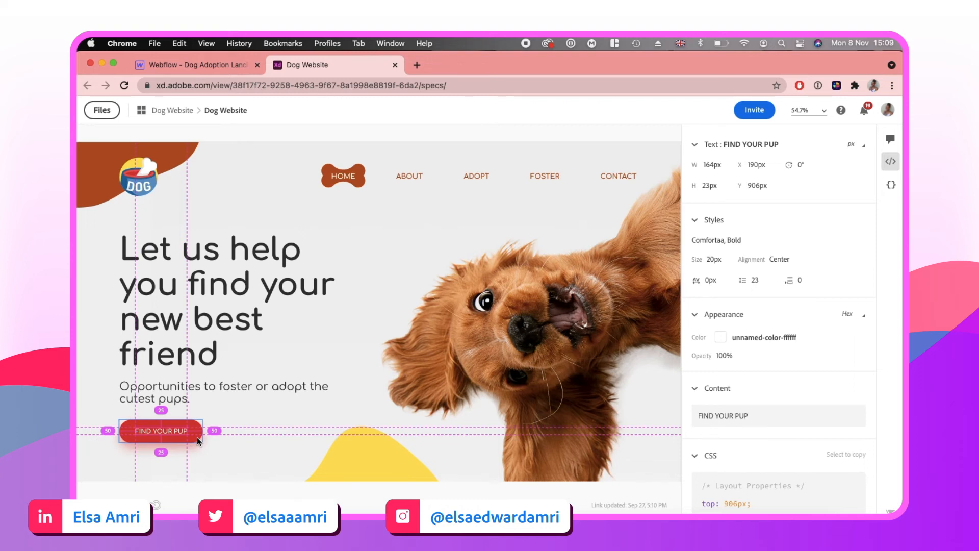
pyautogui.click(203, 64)
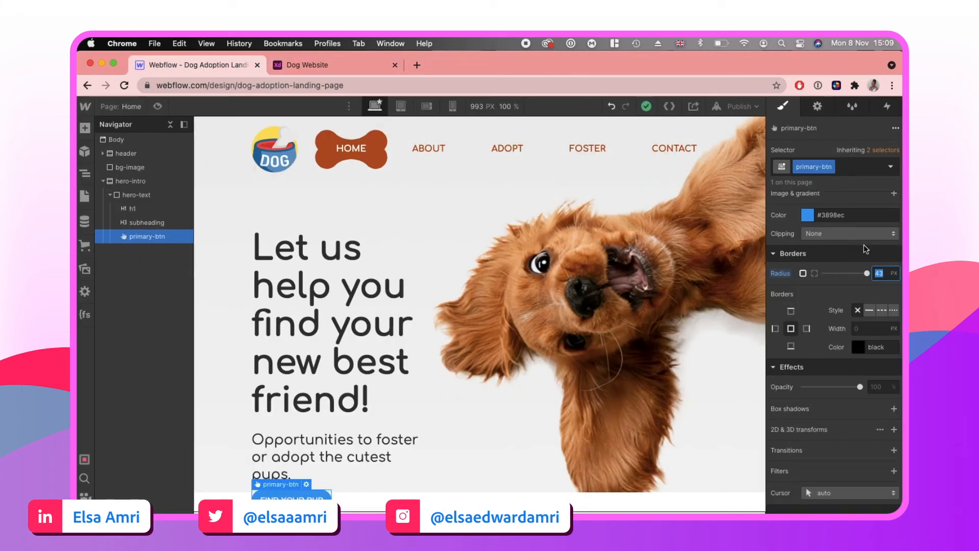
# - Set the primary-btn button's top and bottom padding to 25 px each
pyautogui.scroll(10, 831, 249)
pyautogui.click(832, 274)
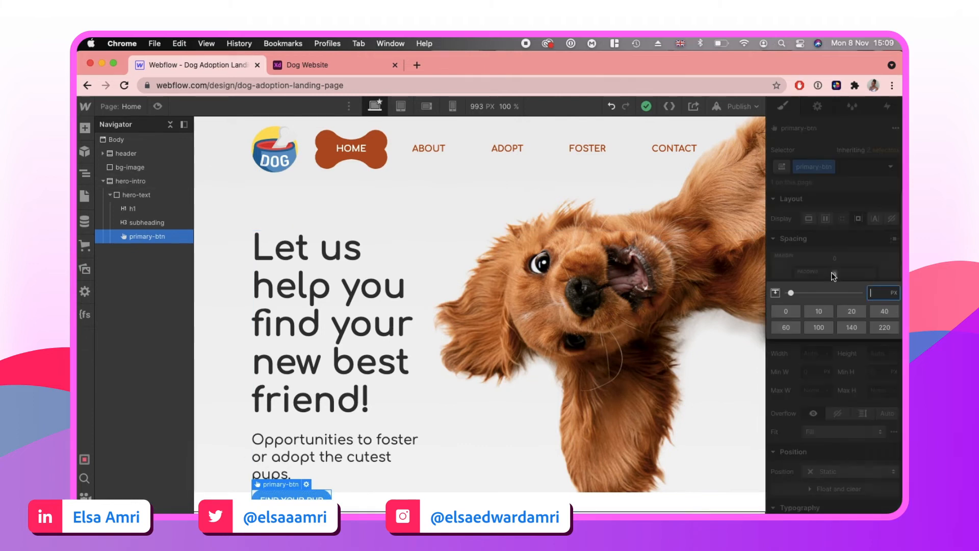
pyautogui.write('25')
pyautogui.press('Return')
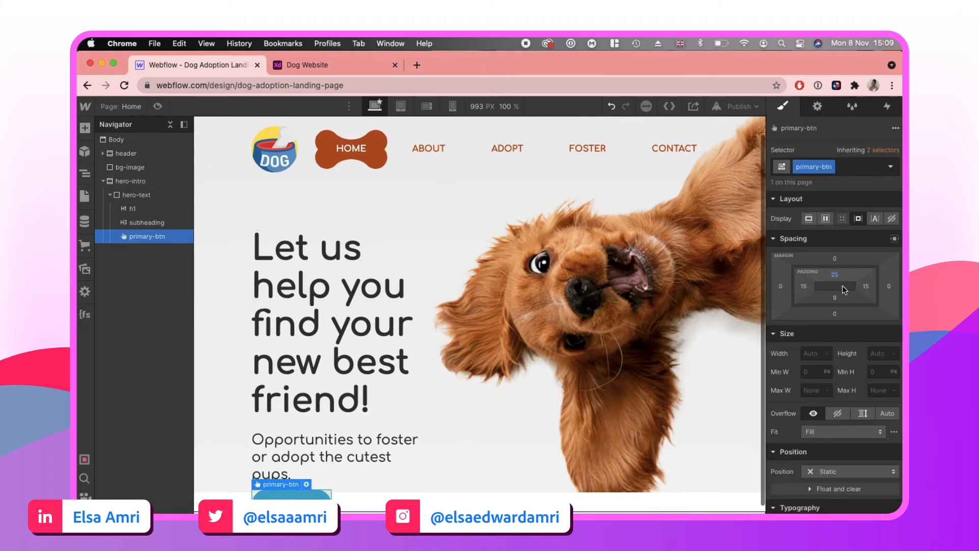
pyautogui.click(834, 298)
pyautogui.write('25')
pyautogui.press('Return')
# - Set the primary-btn button's left and right padding to 50 px each
pyautogui.click(804, 286)
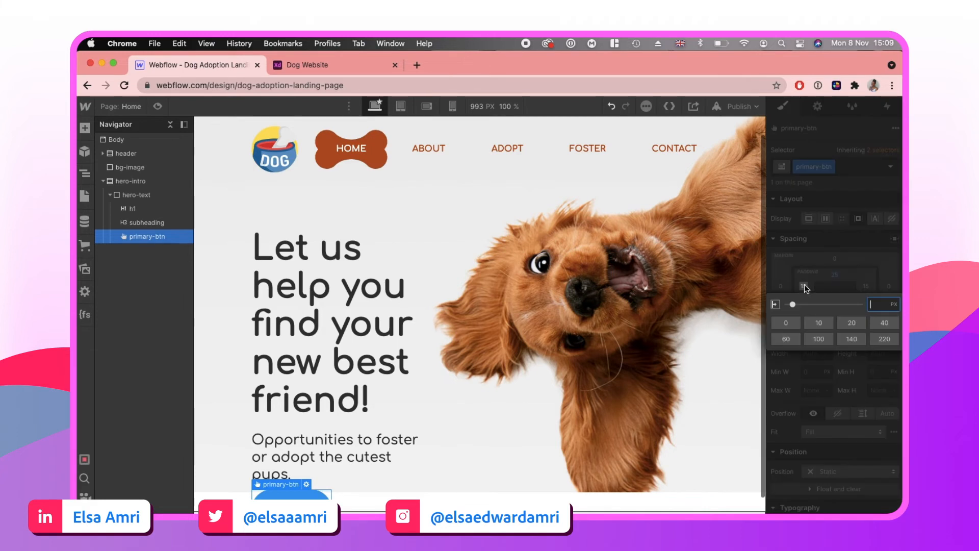
pyautogui.write('50')
pyautogui.press('Return')
pyautogui.click(866, 287)
pyautogui.press('Return')
pyautogui.scroll(-1, 369, 429)
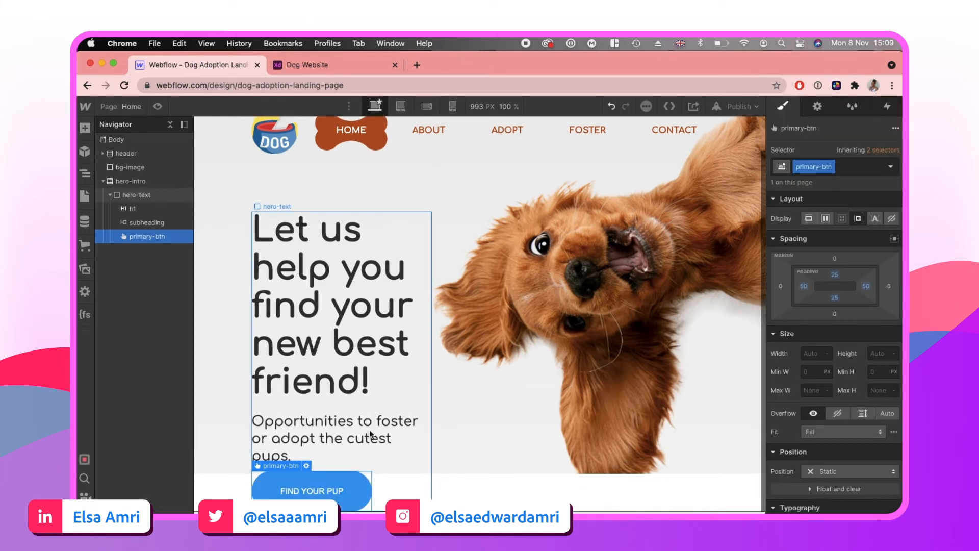
# - Set the primary-btn button's top and bottom padding to 15 px each
pyautogui.click(804, 286)
pyautogui.click(836, 276)
pyautogui.click(836, 274)
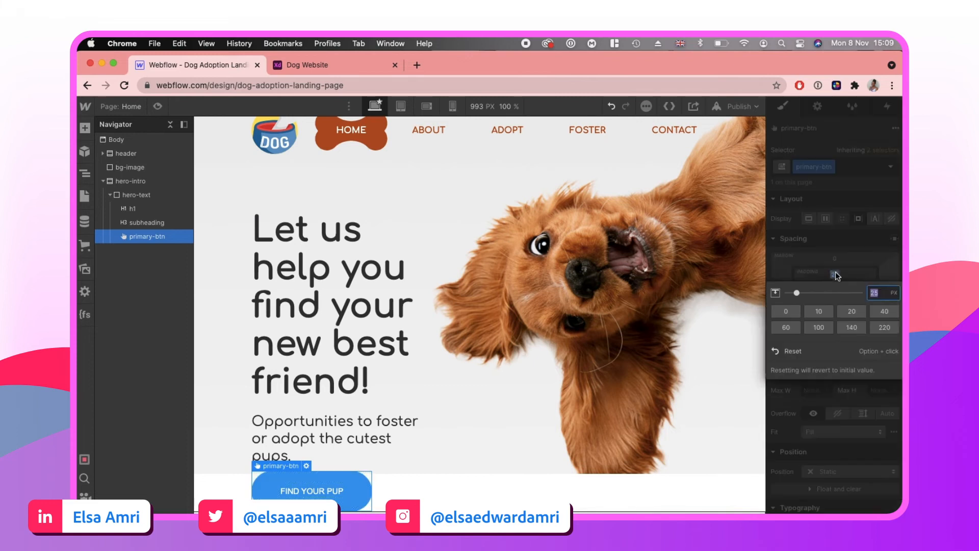
pyautogui.write('15')
pyautogui.press('Return')
pyautogui.click(835, 297)
pyautogui.write('1')
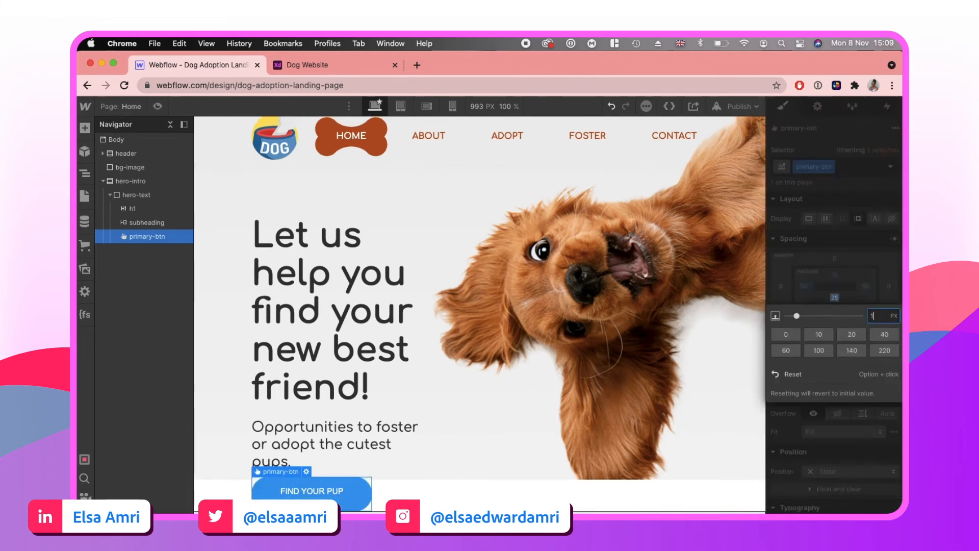
pyautogui.write('5')
pyautogui.press('Return')
# - Set the primary-btn button's left and right padding to 35 px each
pyautogui.click(804, 286)
pyautogui.write('3')
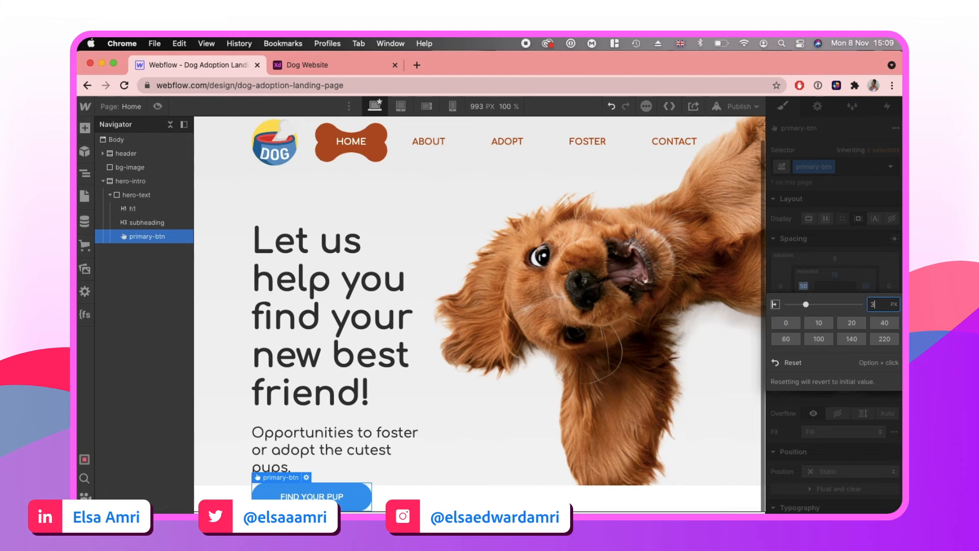
pyautogui.write('5')
pyautogui.press('Return')
pyautogui.click(866, 288)
pyautogui.write('35')
pyautogui.press('Return')
# - Check the XD design and set the primary-btn button's font to Comfortaa at 12 px
pyautogui.click(324, 66)
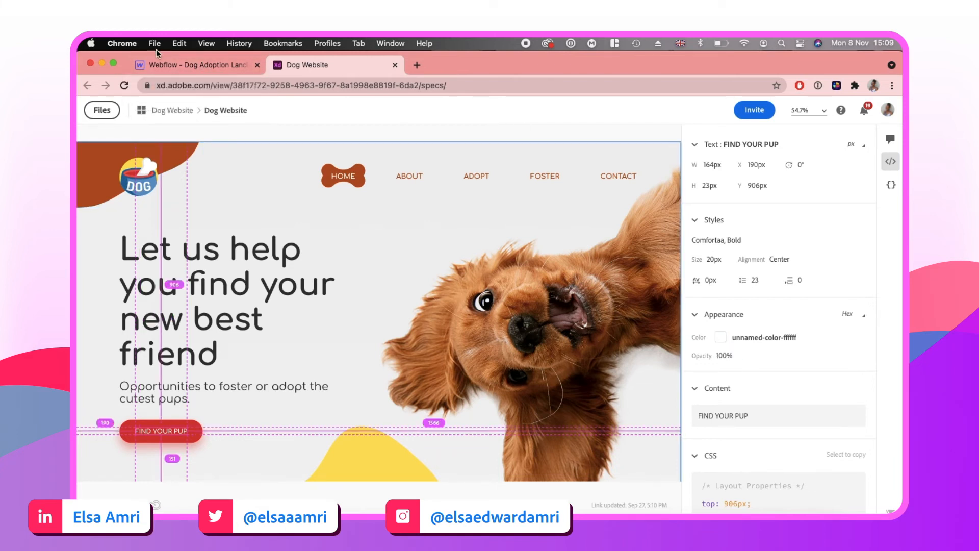
pyautogui.click(164, 64)
pyautogui.scroll(-6, 867, 214)
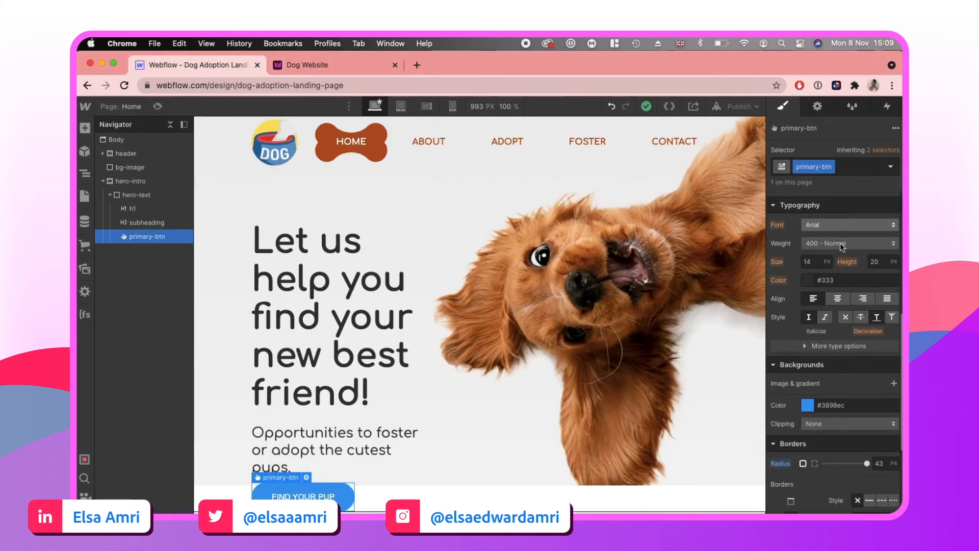
pyautogui.click(842, 224)
pyautogui.click(853, 185)
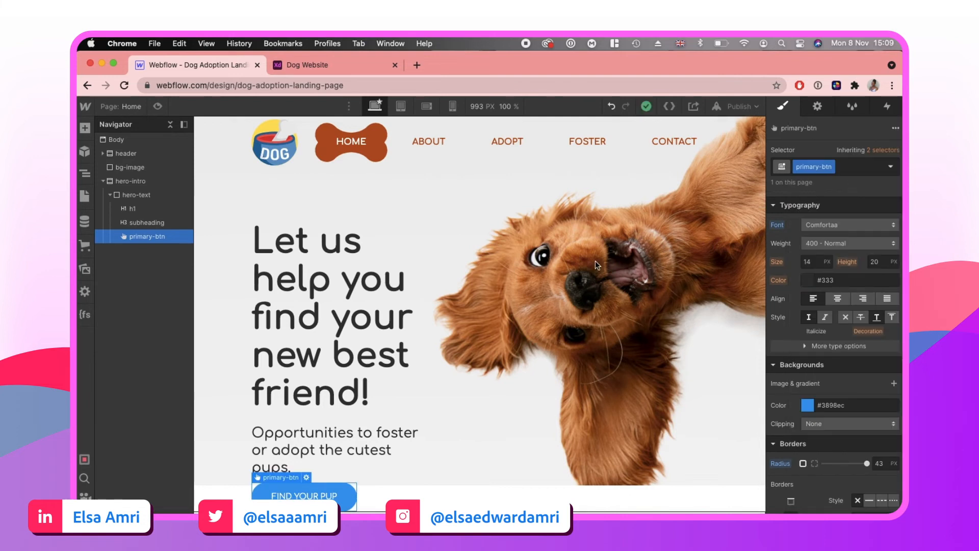
pyautogui.doubleClick(808, 261)
pyautogui.write('12')
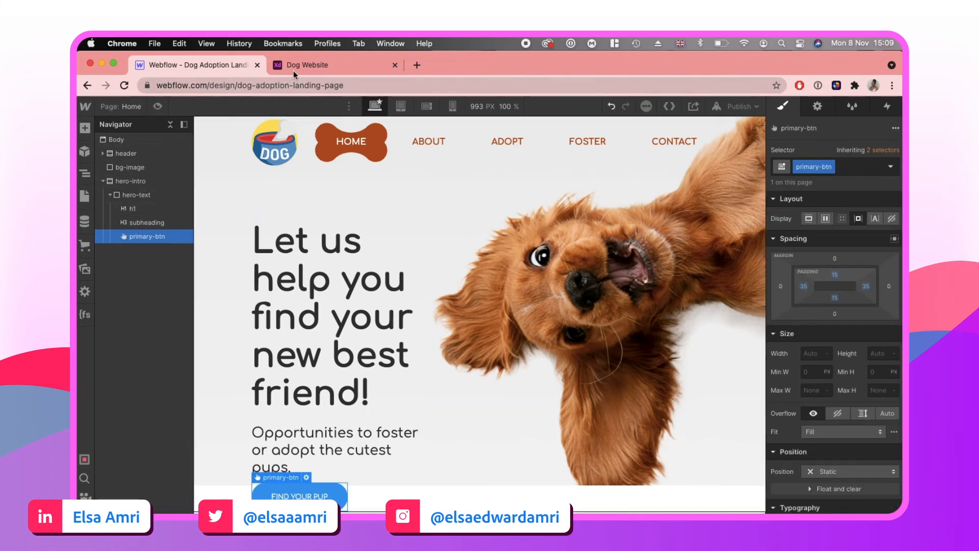
# - Copy the red #d33531 from the button rectangle in the XD design and apply it as the primary-btn button's background color in Webflow
pyautogui.click(306, 65)
pyautogui.click(190, 430)
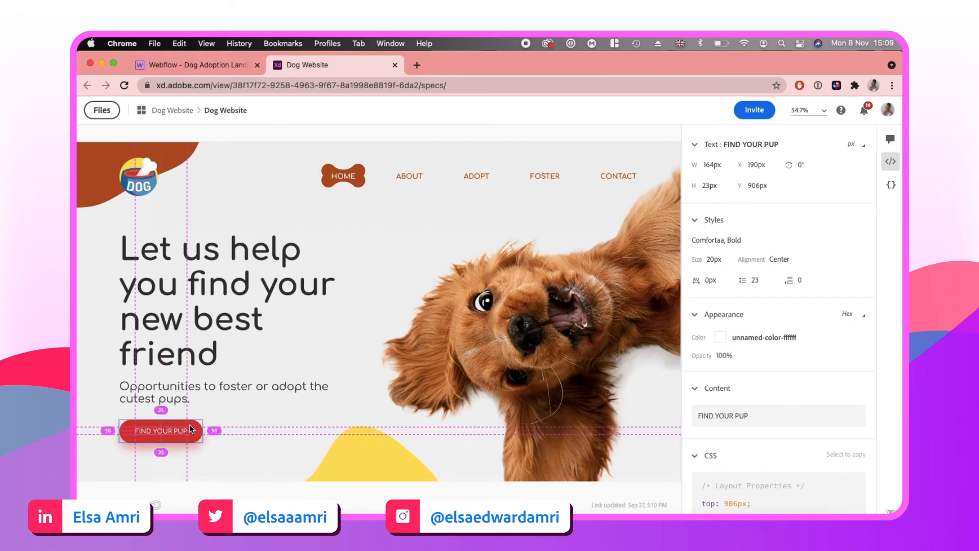
pyautogui.click(190, 430)
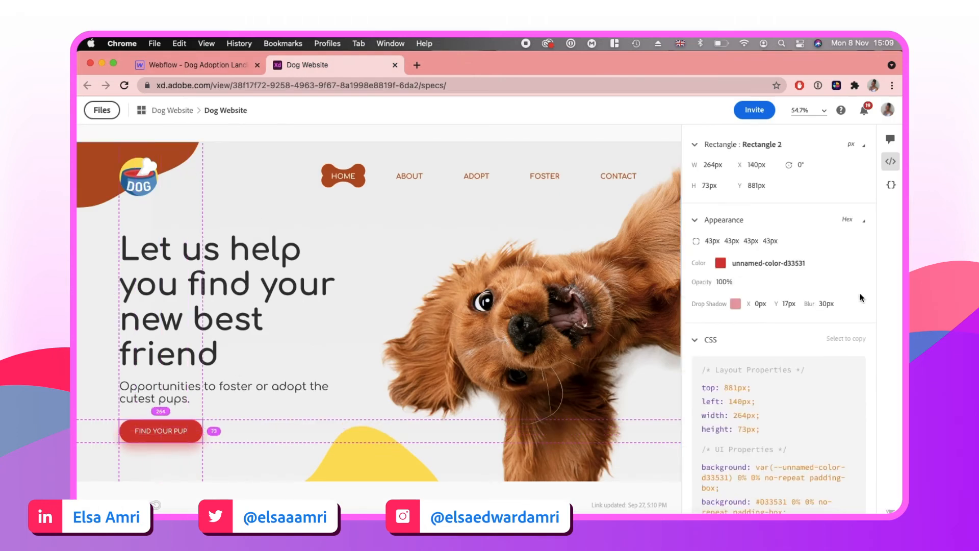
pyautogui.click(720, 264)
pyautogui.click(188, 65)
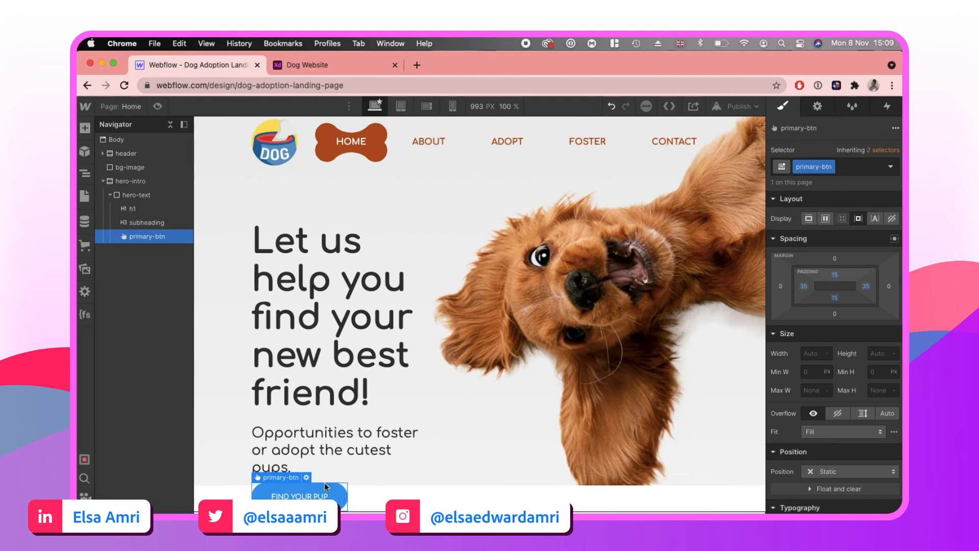
pyautogui.scroll(-6, 857, 396)
pyautogui.scroll(1, 857, 396)
pyautogui.click(835, 386)
pyautogui.press('super+v')
pyautogui.press('Return')
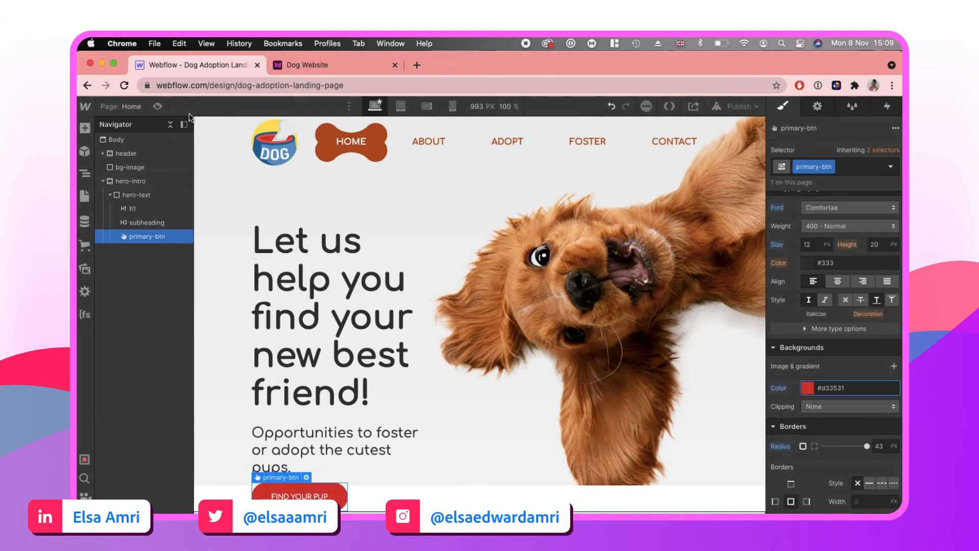
# - Compare the hero section with the XD design, set the primary-btn button's top margin to 20 px and preview the page
pyautogui.click(157, 106)
pyautogui.click(157, 106)
pyautogui.click(311, 65)
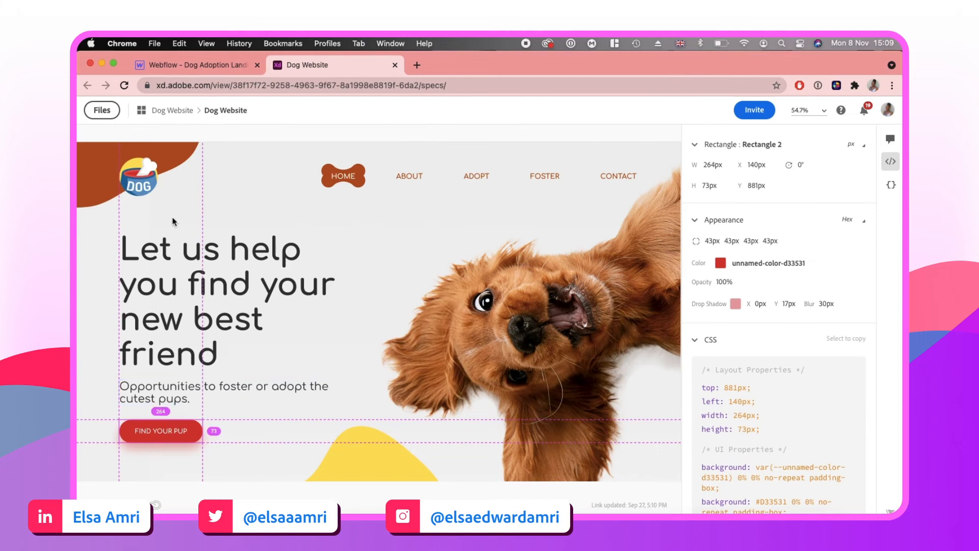
pyautogui.click(176, 66)
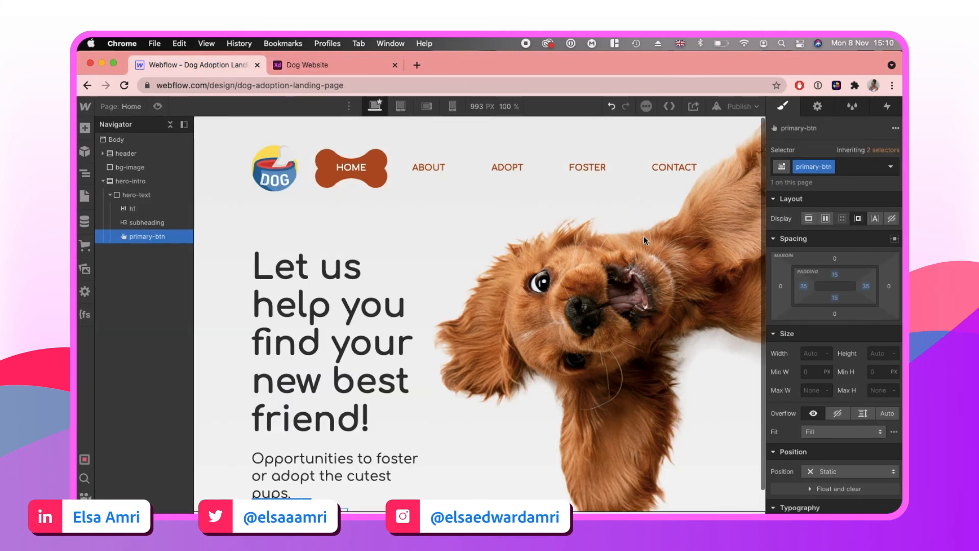
pyautogui.click(835, 257)
pyautogui.write('20')
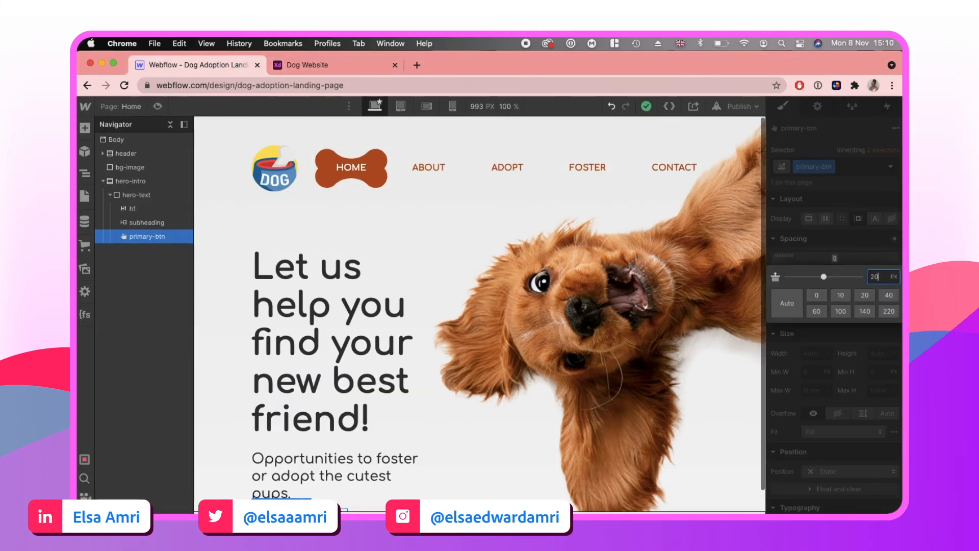
pyautogui.press('Return')
pyautogui.scroll(-1, 437, 391)
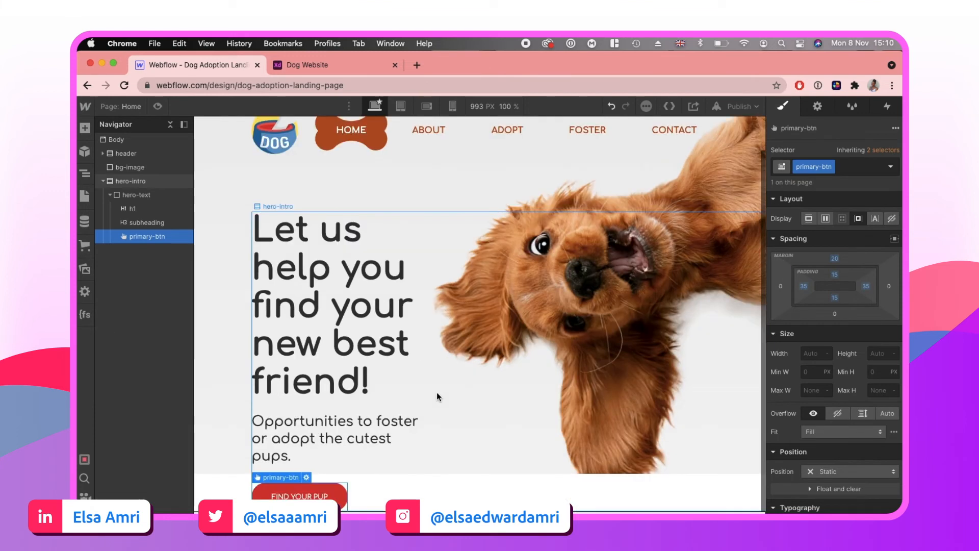
pyautogui.click(158, 106)
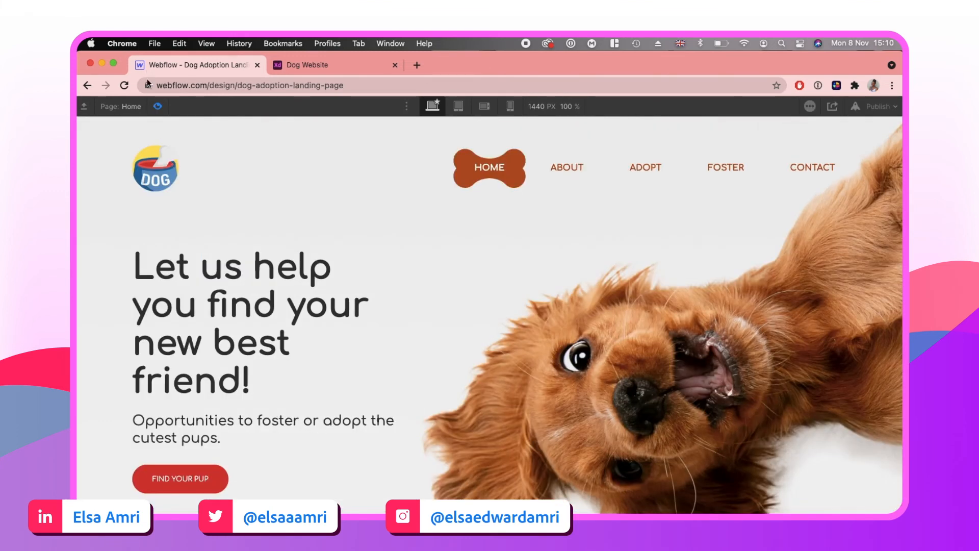
pyautogui.press('super+shift+p')
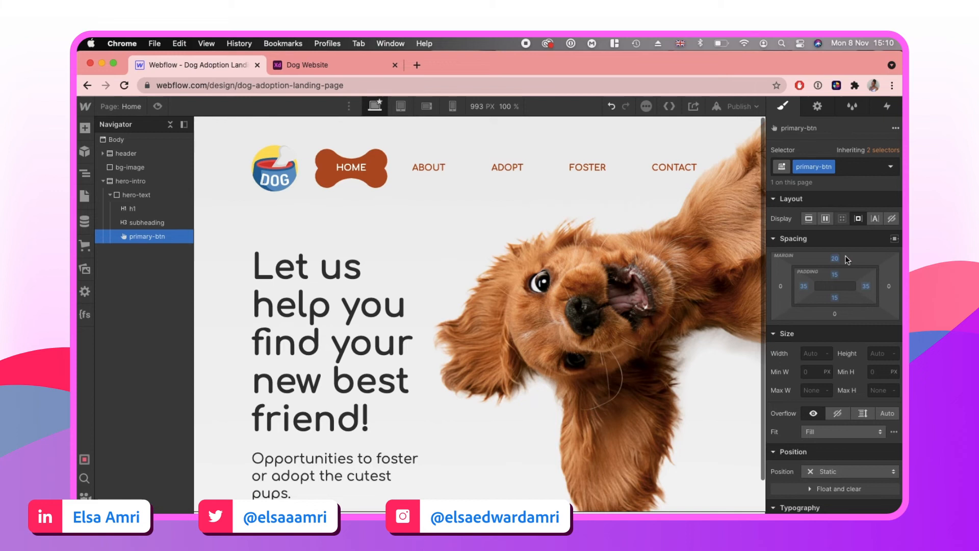
# - Try a 30 px top margin on the primary-btn button, compare the preview with the XD design, and undo the change
pyautogui.click(834, 257)
pyautogui.write('3')
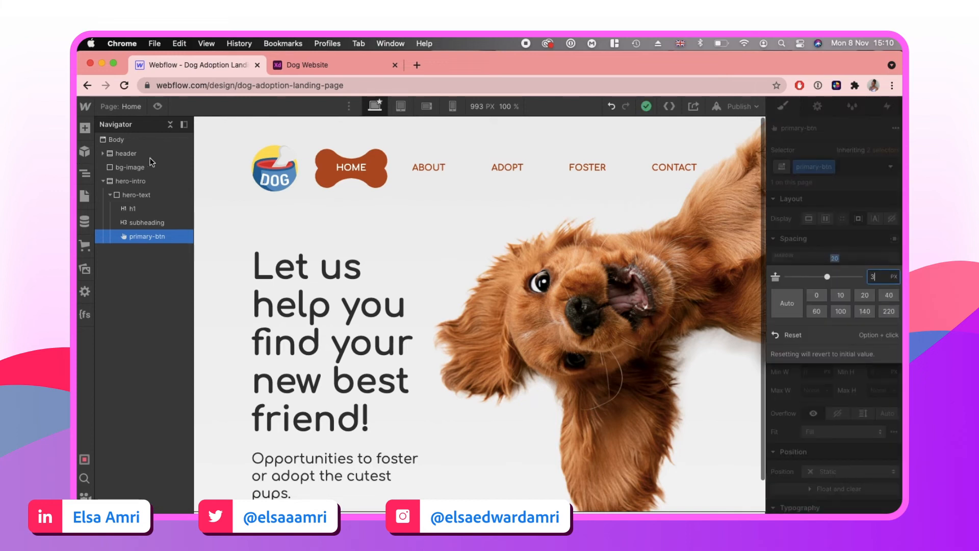
pyautogui.press('Return')
pyautogui.click(159, 105)
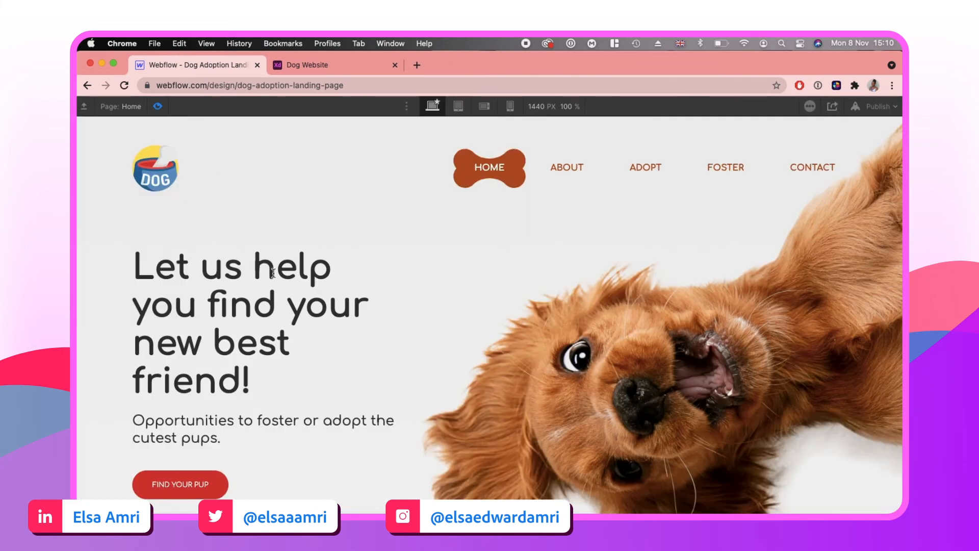
pyautogui.click(337, 64)
pyautogui.click(201, 64)
pyautogui.press('super+shift+p')
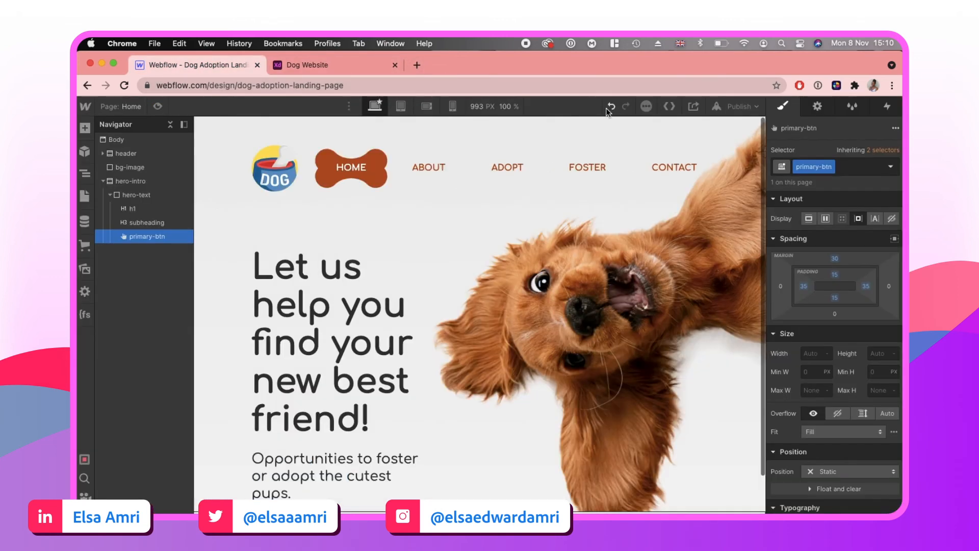
pyautogui.click(157, 106)
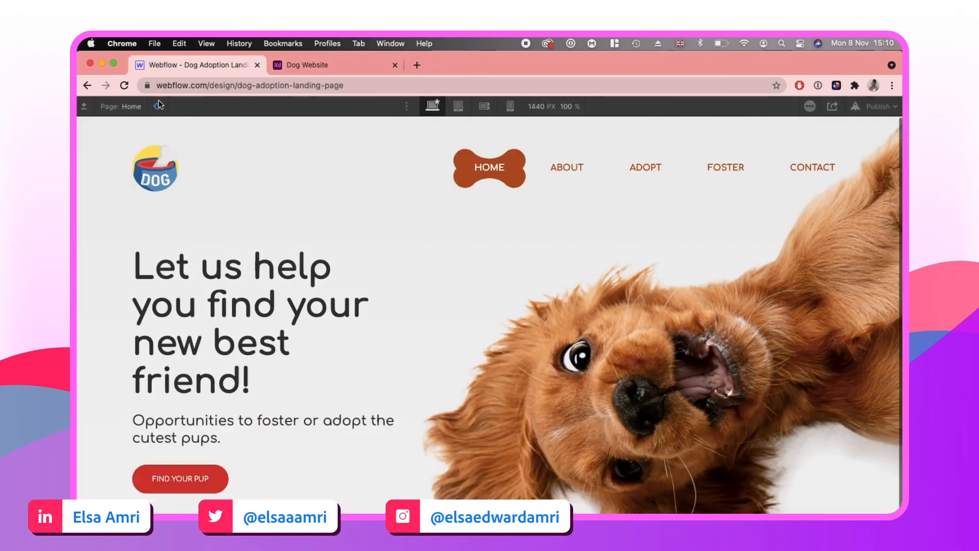
# - Compare the spacing of the previewed hero text and button with the XD design
pyautogui.click(363, 71)
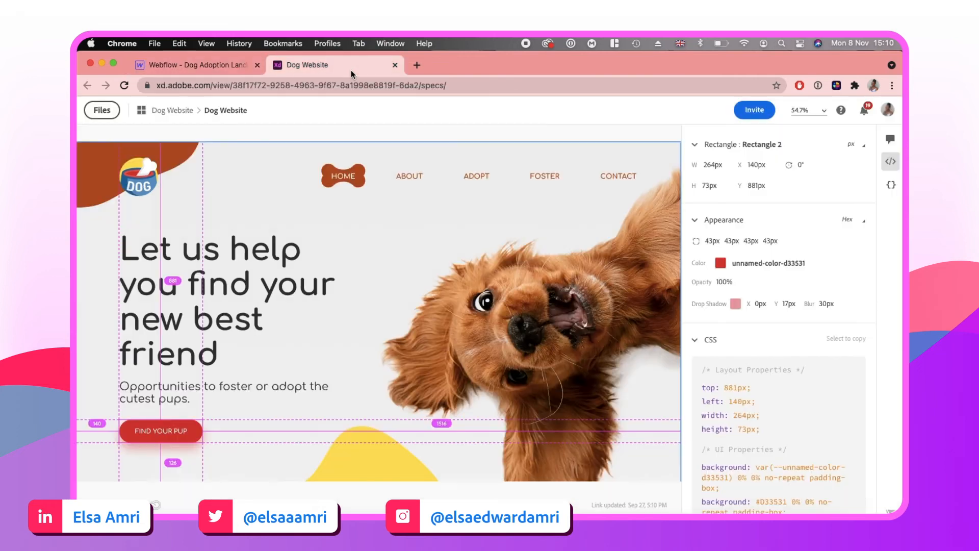
pyautogui.click(209, 65)
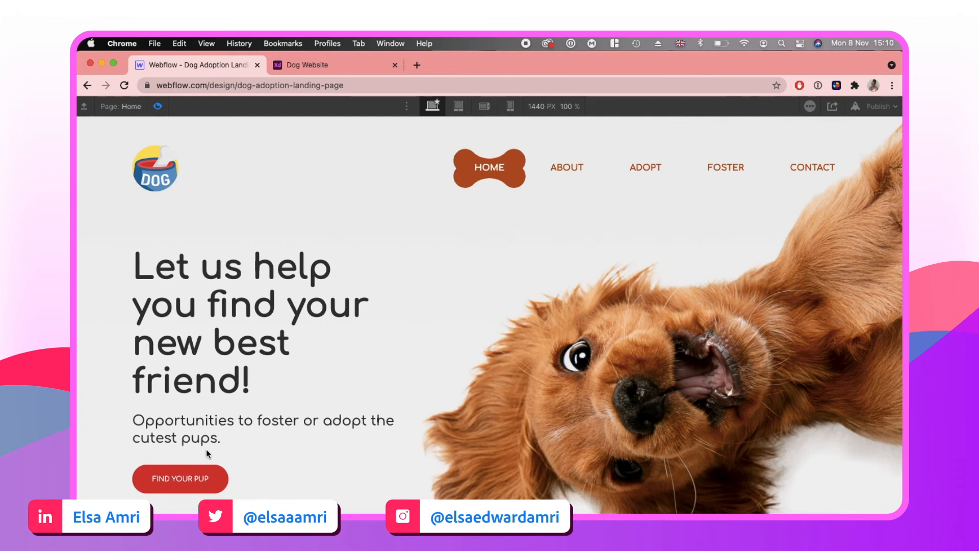
pyautogui.click(338, 64)
pyautogui.click(324, 130)
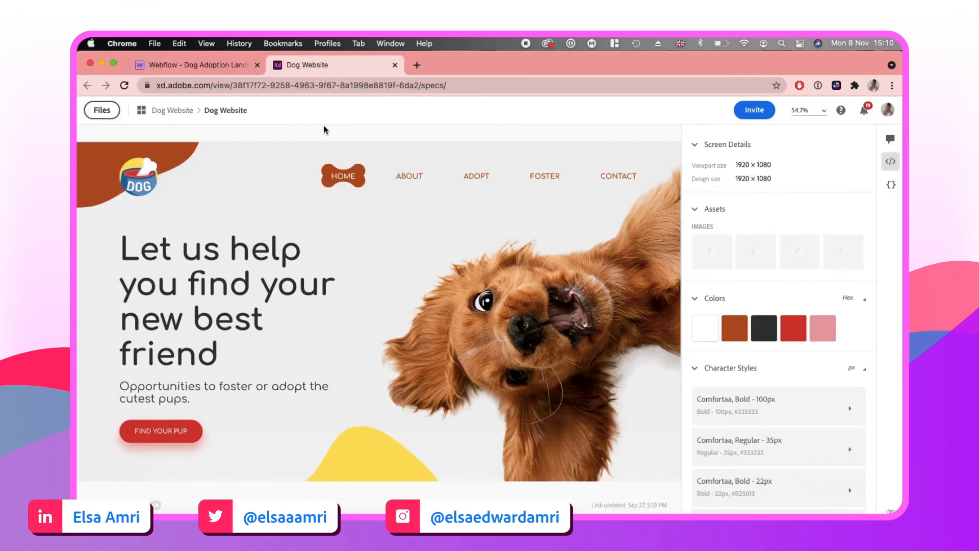
pyautogui.click(223, 69)
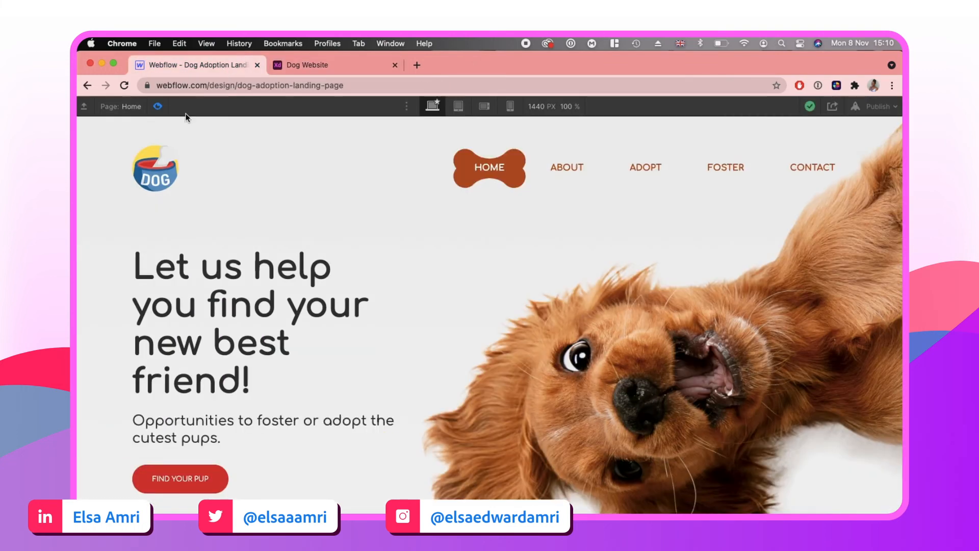
pyautogui.click(158, 106)
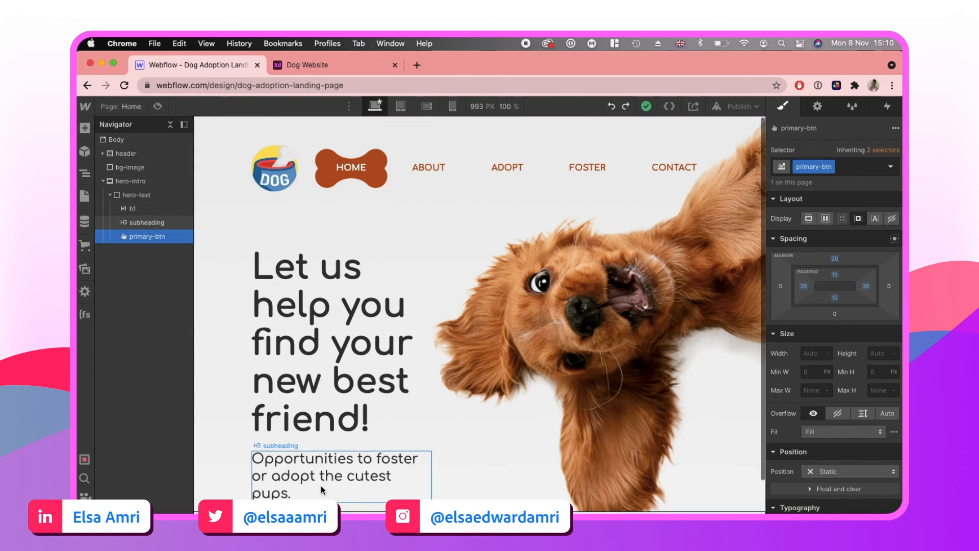
# - Set the h1 heading's bottom margin to 0 px and preview the page
pyautogui.click(321, 423)
pyautogui.click(337, 473)
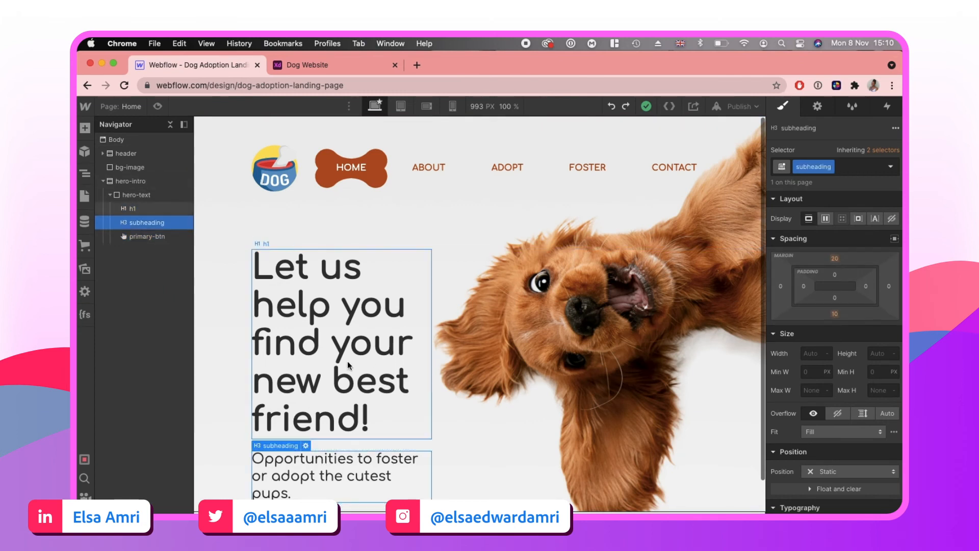
pyautogui.click(332, 342)
pyautogui.click(835, 312)
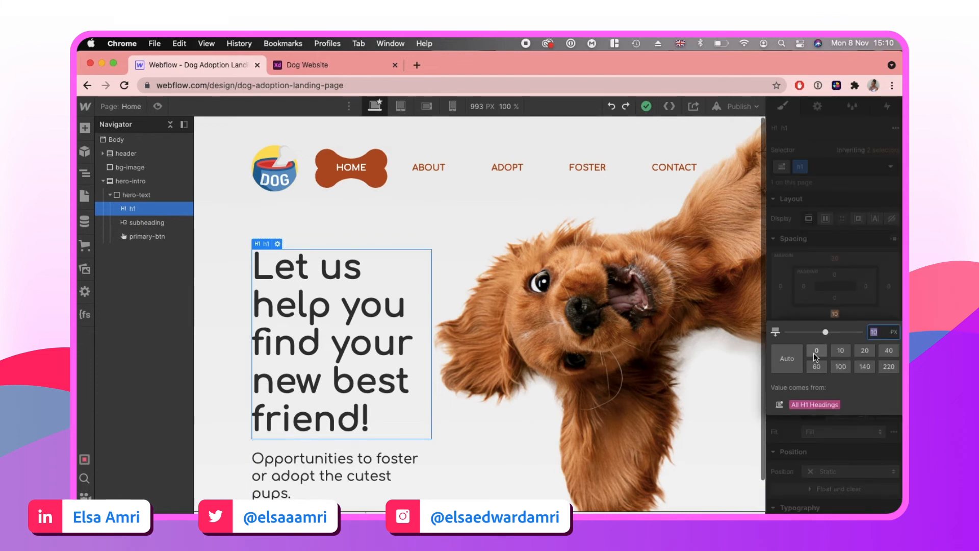
pyautogui.click(816, 351)
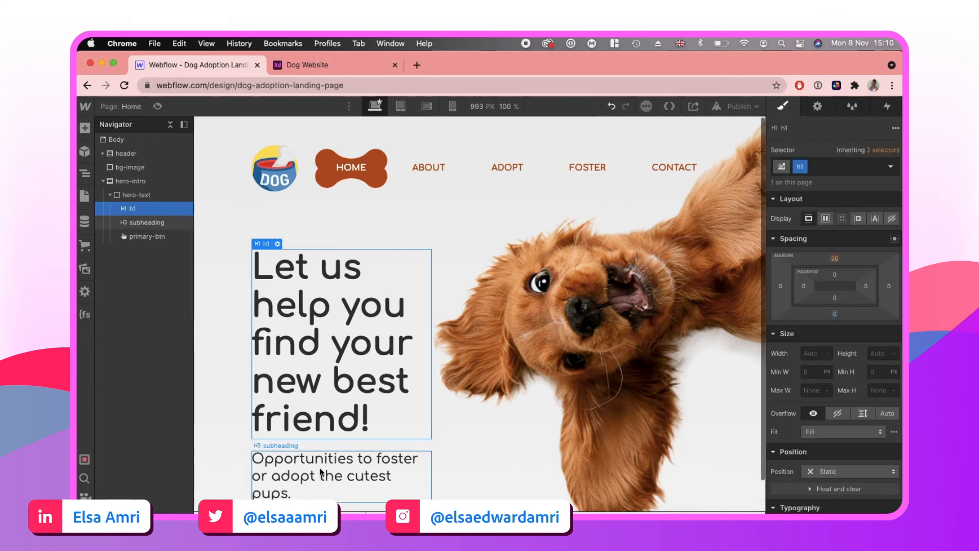
pyautogui.click(151, 222)
pyautogui.click(158, 107)
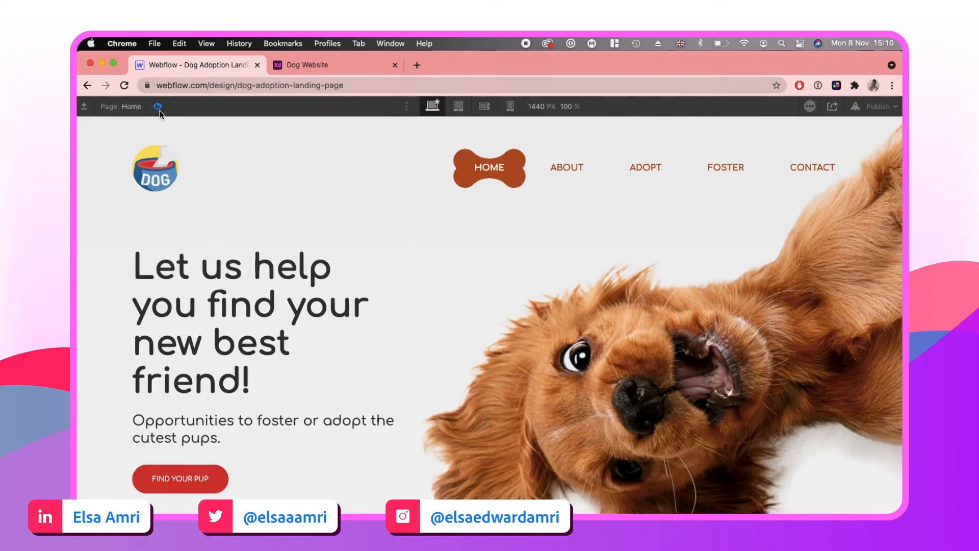
pyautogui.click(158, 107)
# - Try top margins of 80 px and 60 px on the hero-intro section and preview the page
pyautogui.click(125, 182)
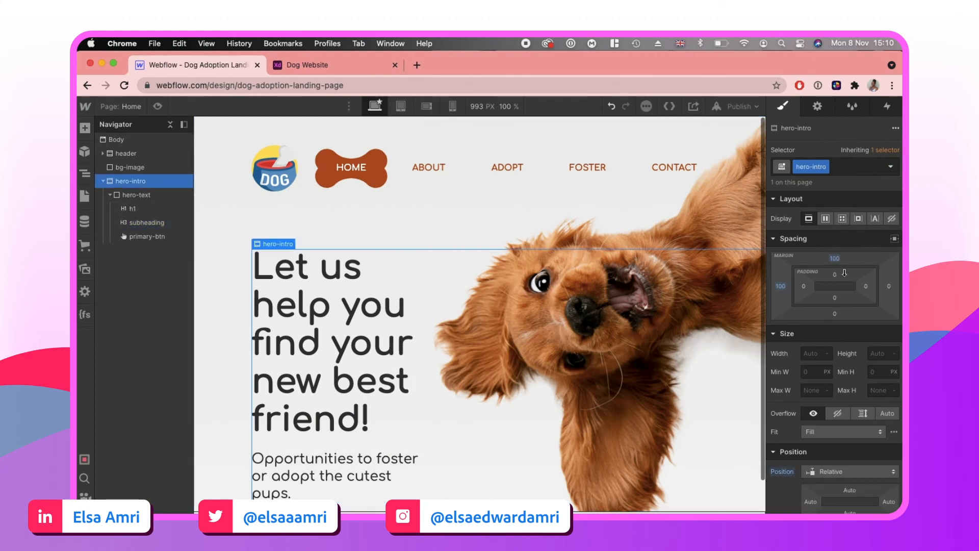
pyautogui.moveTo(845, 273); pyautogui.dragTo(845, 284)
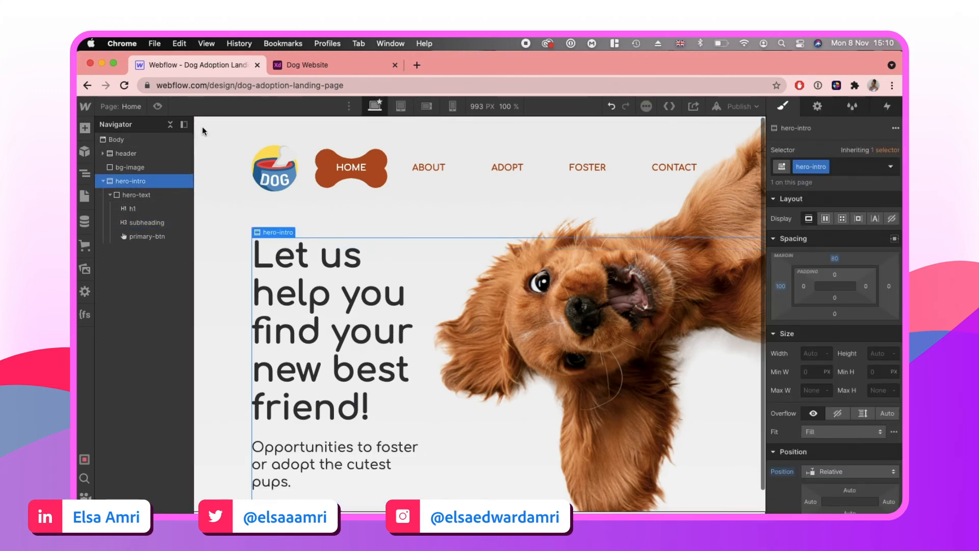
pyautogui.click(835, 259)
pyautogui.write('60')
pyautogui.press('Return')
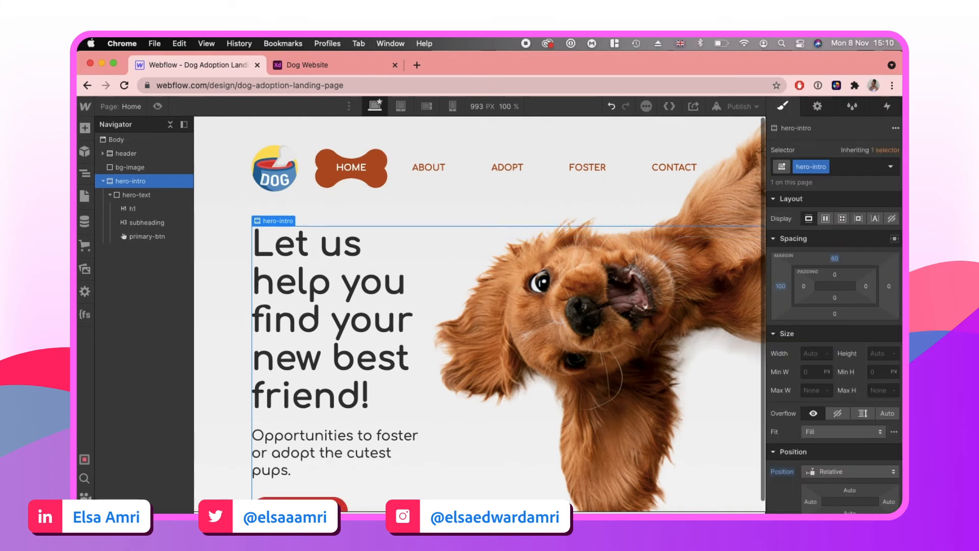
pyautogui.click(156, 106)
pyautogui.click(154, 104)
# - Set the hero-intro section's top margin to 70 px and preview the page
pyautogui.click(835, 259)
pyautogui.write('7')
pyautogui.press('Return')
pyautogui.click(834, 260)
pyautogui.write('70')
pyautogui.press('Return')
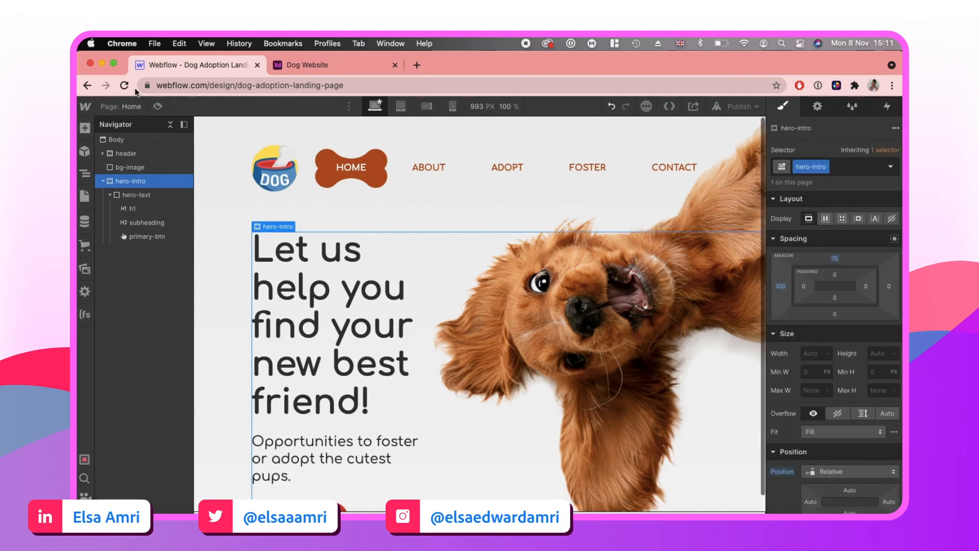
pyautogui.click(157, 103)
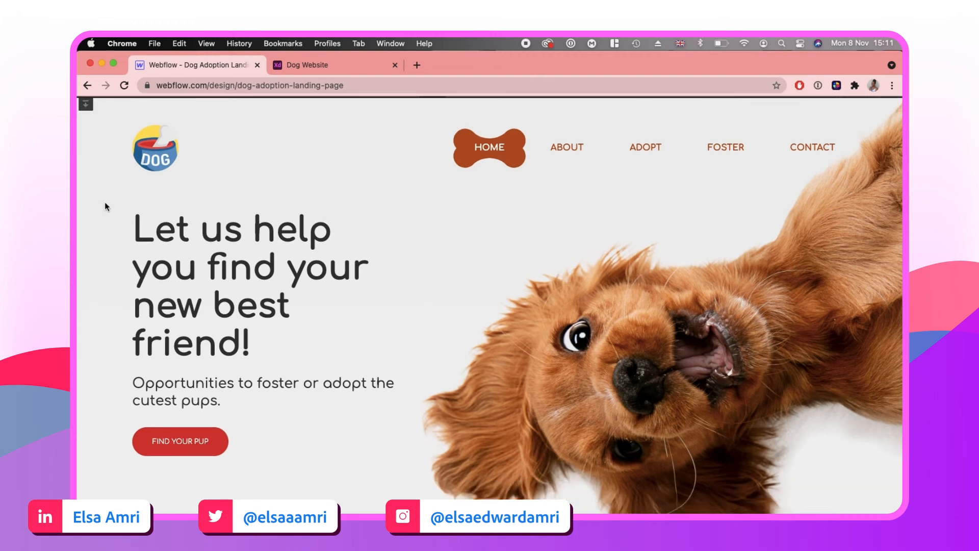
# - Select the FIND YOUR PUP button in Webflow and copy its drop shadow colour from the Adobe XD design
pyautogui.click(85, 105)
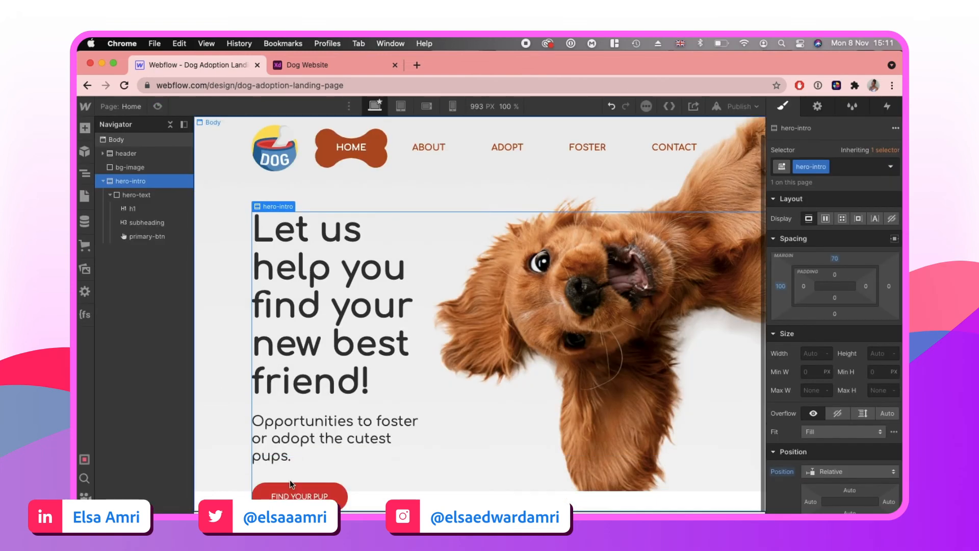
pyautogui.click(284, 491)
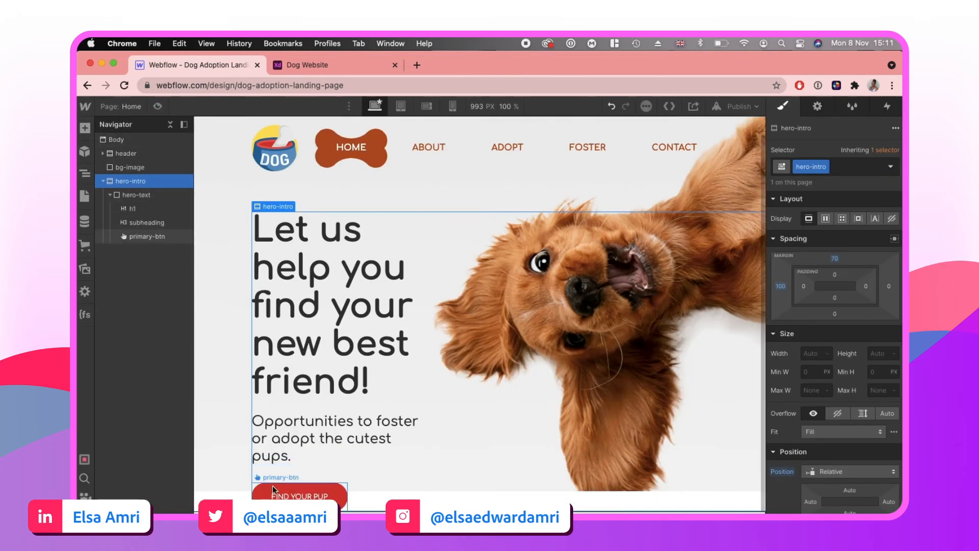
pyautogui.click(366, 62)
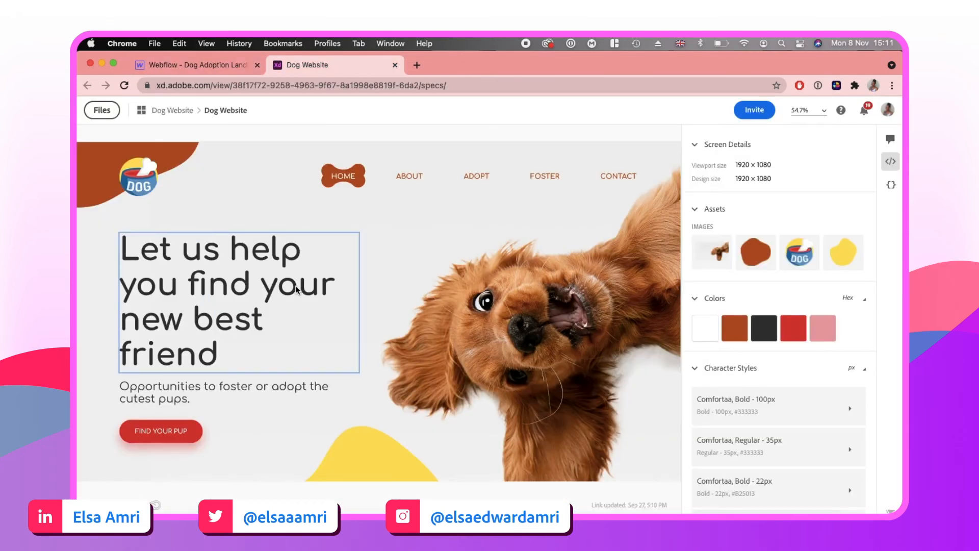
pyautogui.click(197, 433)
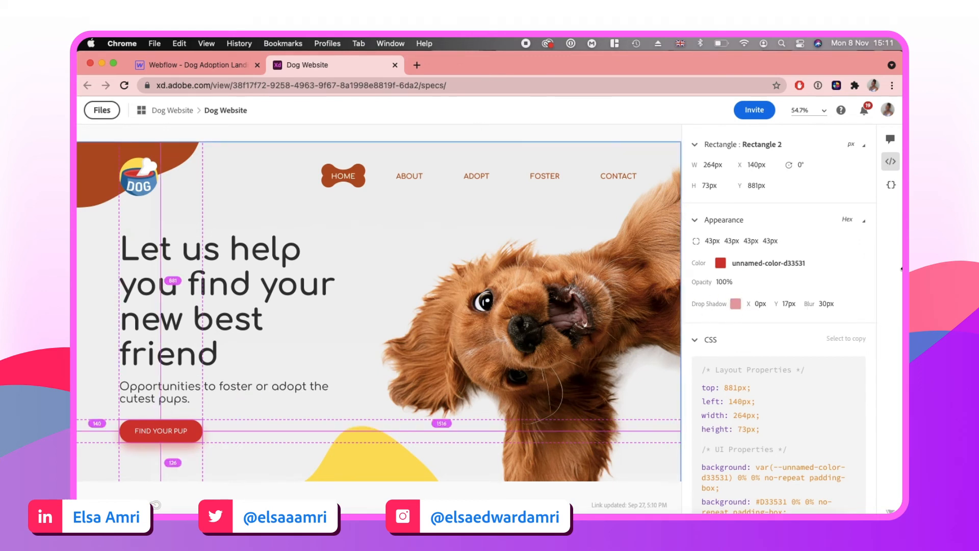
pyautogui.click(736, 304)
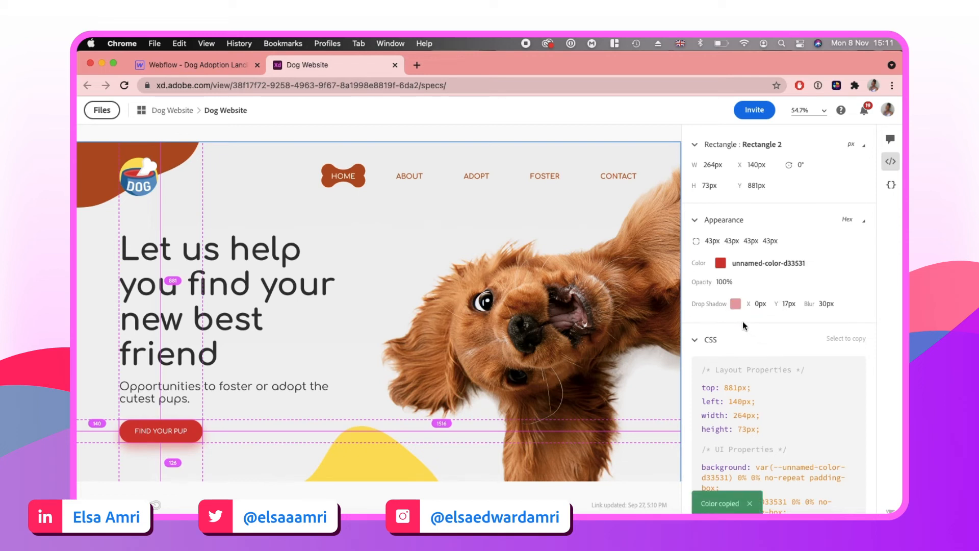
# - Add an outside box shadow to primary-btn in Webflow, using the copied colour rgba(211, 53, 49, 0.4)
pyautogui.click(182, 70)
pyautogui.scroll(-10, 816, 350)
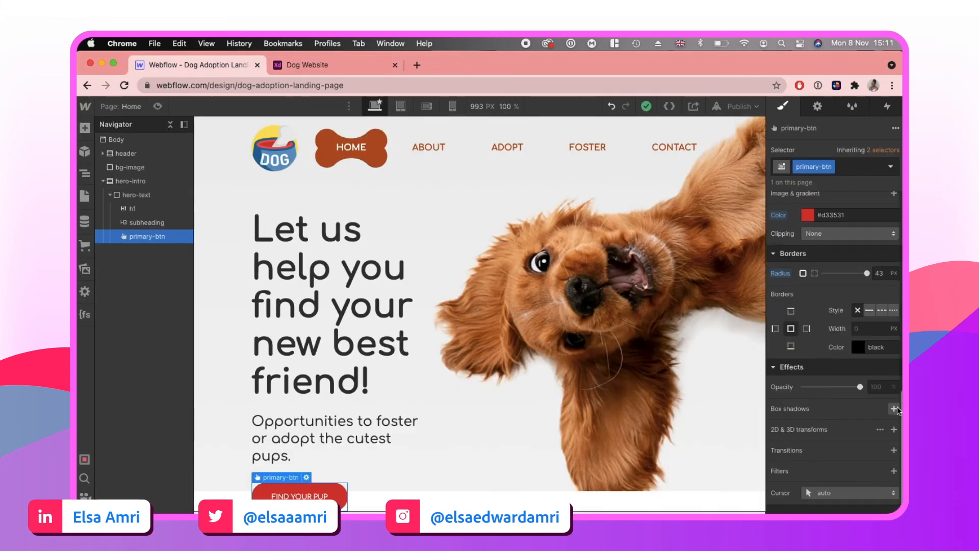
pyautogui.click(895, 409)
pyautogui.click(822, 402)
pyautogui.press('super+v')
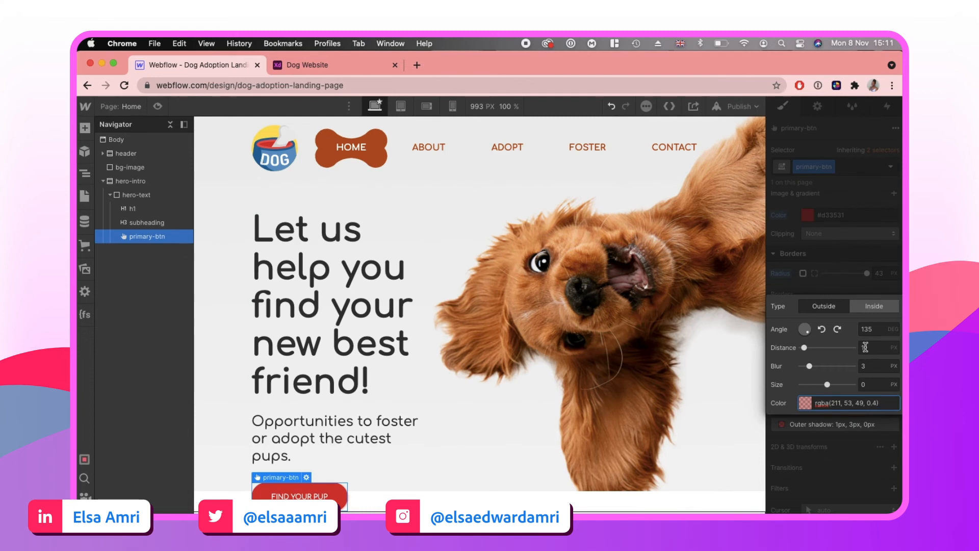
# - Set the button shadow's angle to 180 degrees, distance to 17 px and blur to 30 px, matching the XD specs
pyautogui.click(867, 329)
pyautogui.write('180')
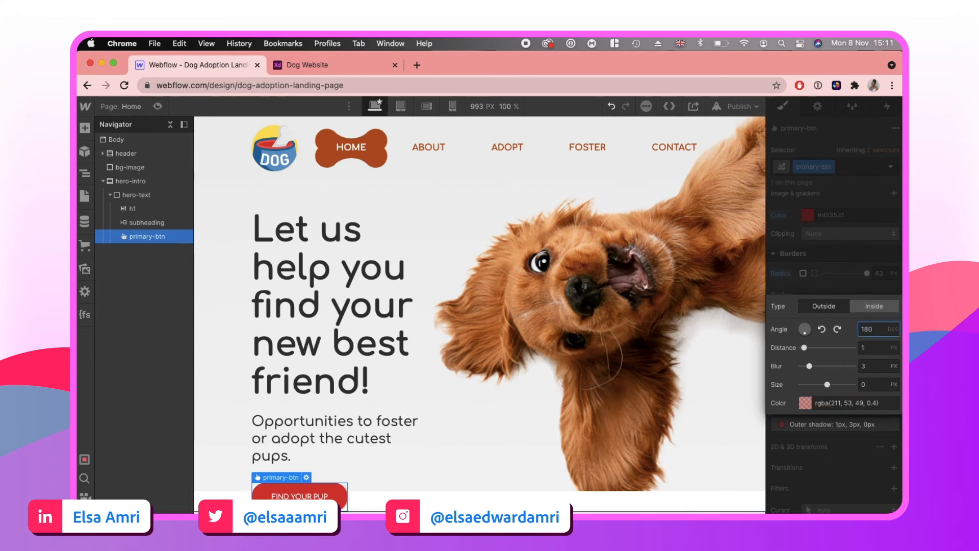
pyautogui.press('Tab')
pyautogui.click(302, 57)
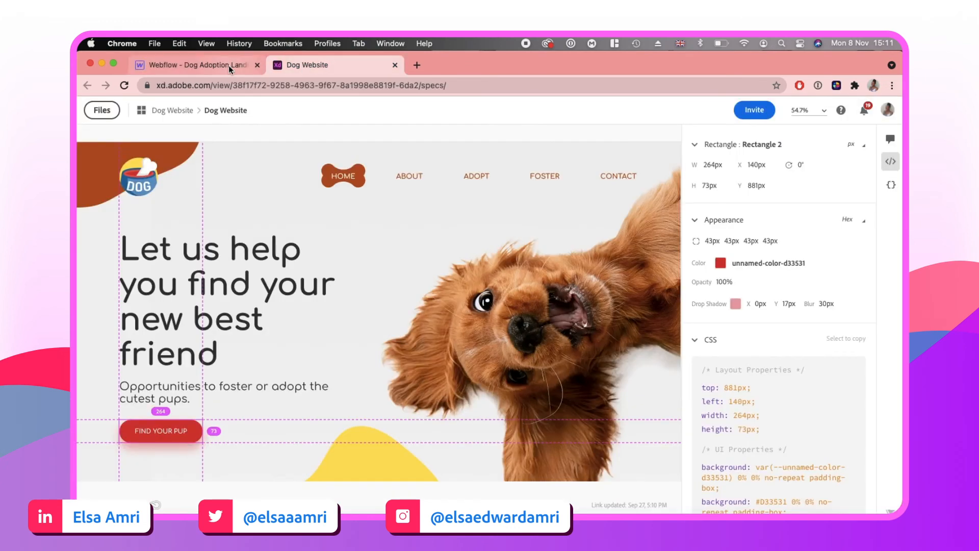
pyautogui.click(228, 65)
pyautogui.write('17')
pyautogui.click(884, 368)
pyautogui.write('30')
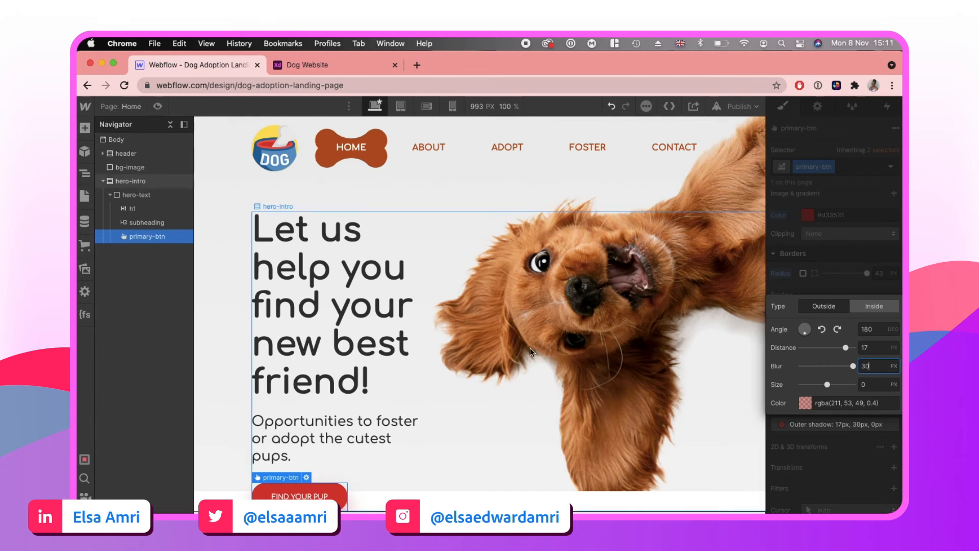
pyautogui.click(800, 182)
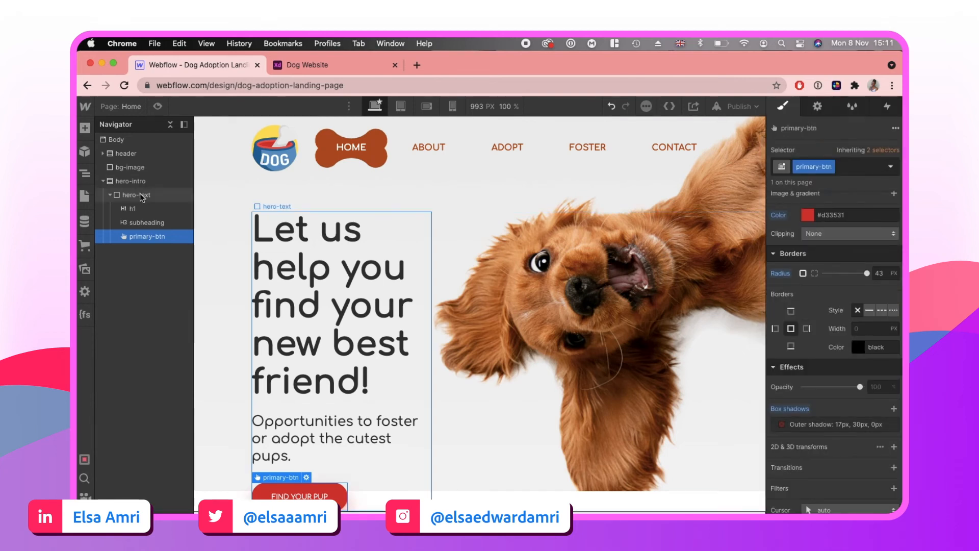
# - Preview the page, compare the button shadow with the XD design and inspect the brown blob's specs
pyautogui.click(157, 106)
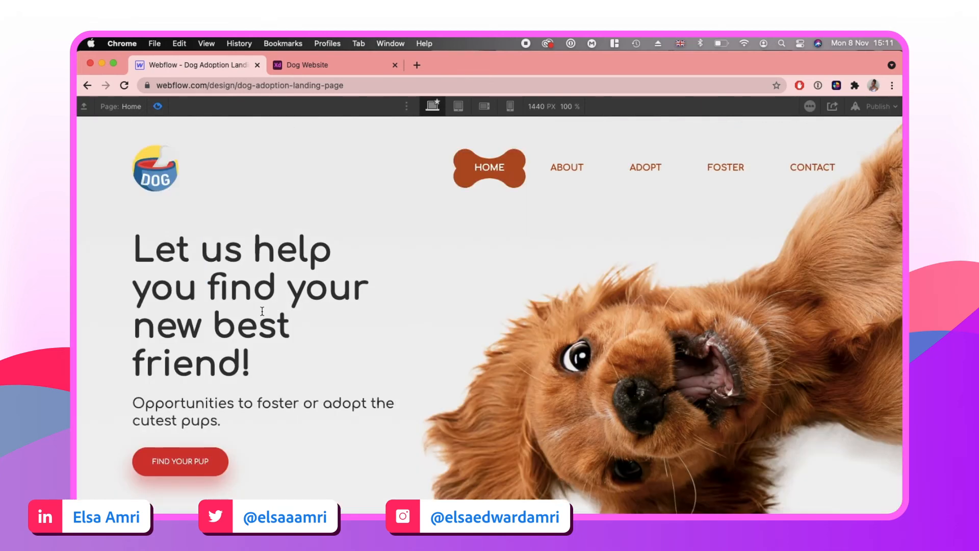
pyautogui.click(320, 66)
pyautogui.click(228, 66)
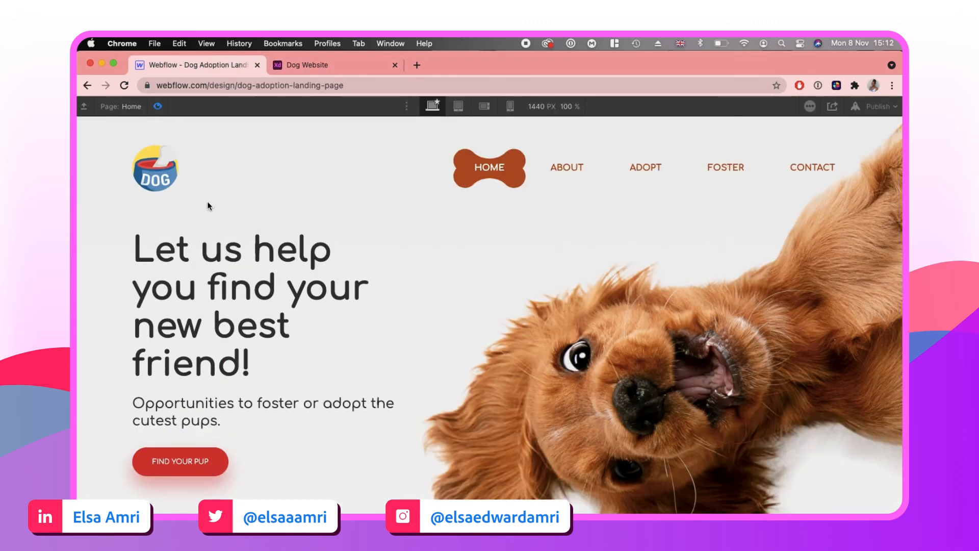
pyautogui.click(320, 62)
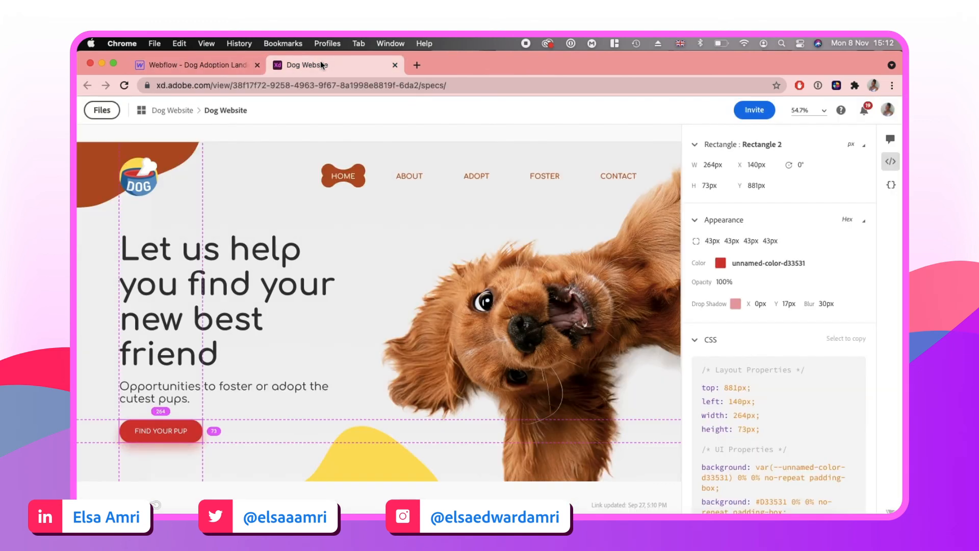
pyautogui.click(99, 149)
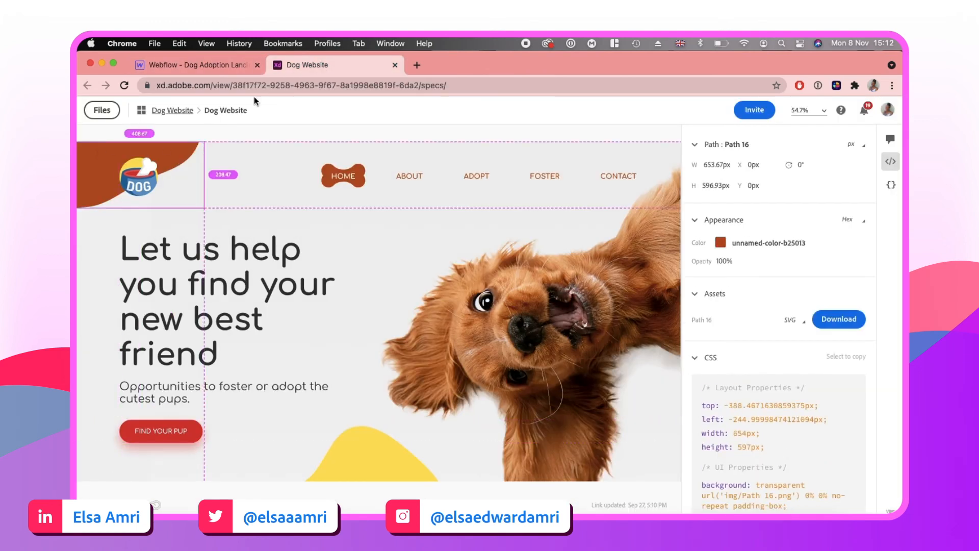
# - Exit the Webflow preview and add a Div Block inside the bg-image element
pyautogui.click(202, 63)
pyautogui.click(157, 106)
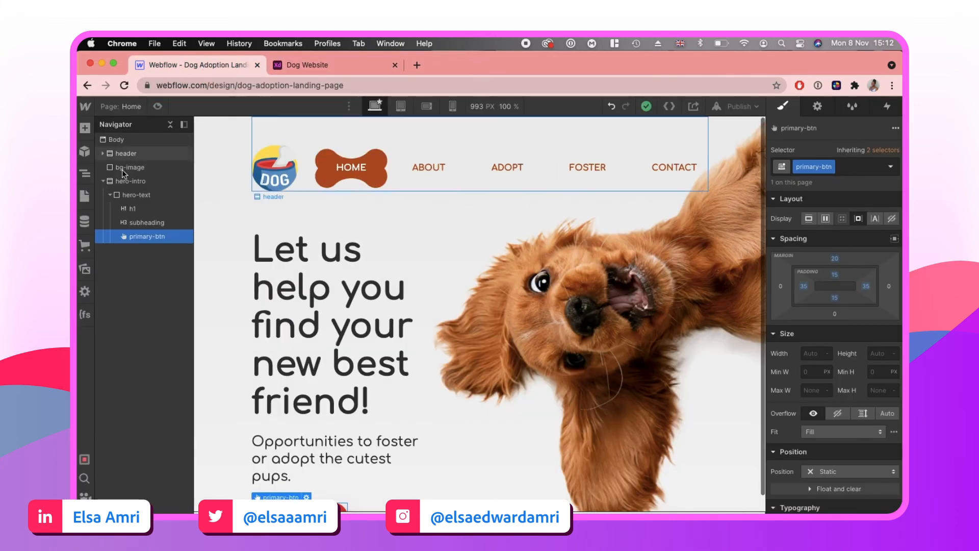
pyautogui.click(103, 180)
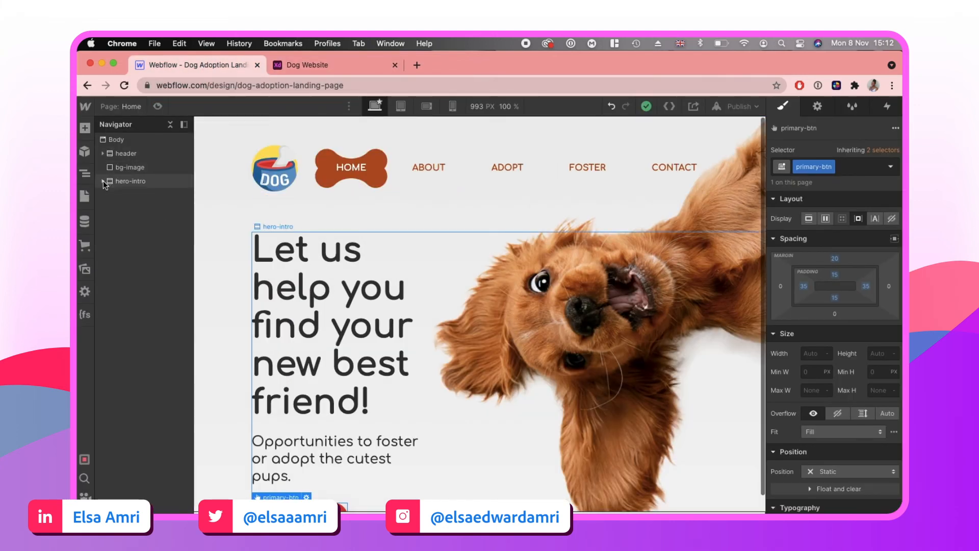
pyautogui.click(137, 168)
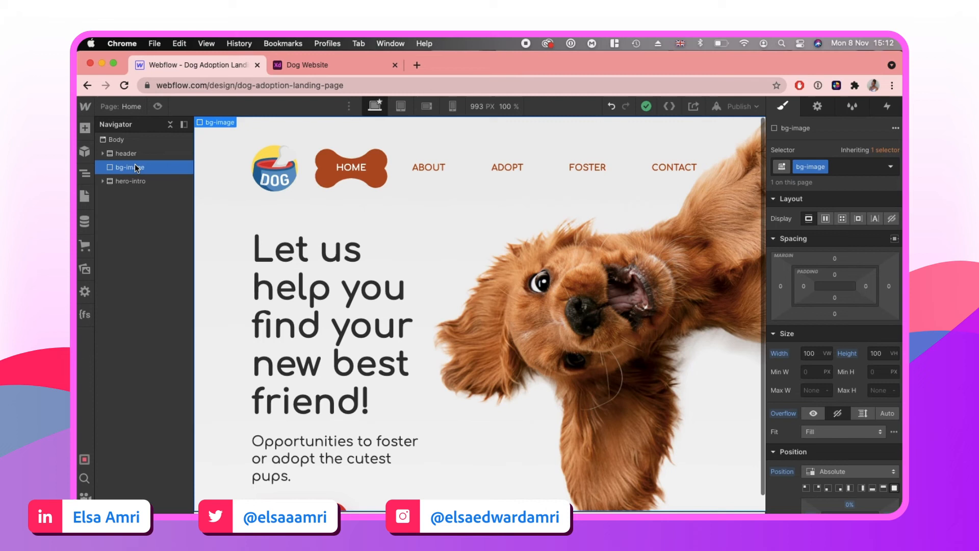
pyautogui.press('super+e')
pyautogui.write('div')
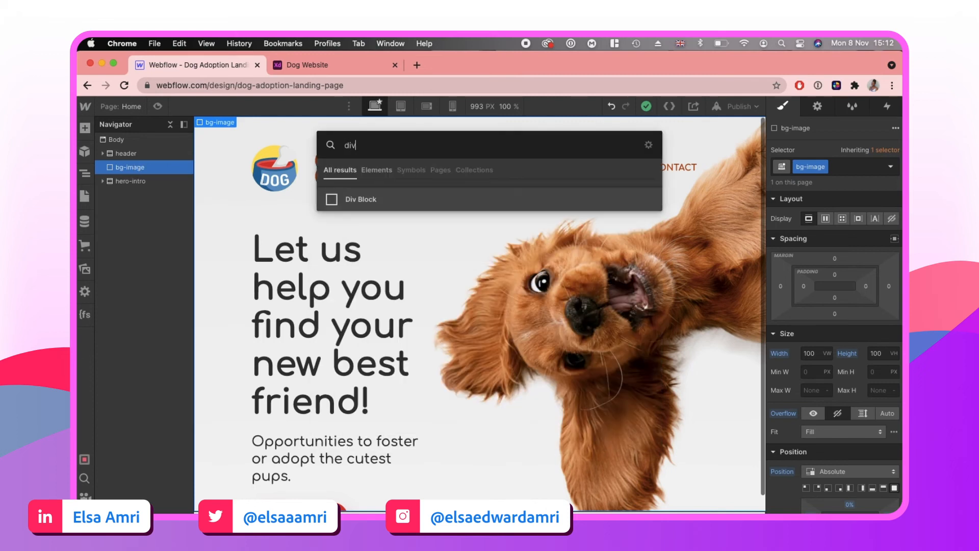
pyautogui.press('Return')
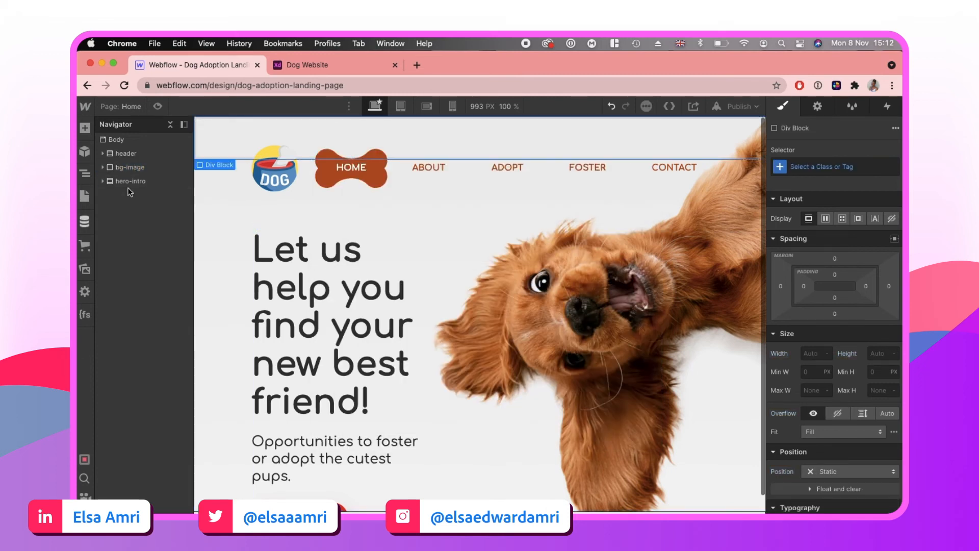
# - Give the new div block the class brown-blob and expand bg-image in the element tree
pyautogui.click(794, 169)
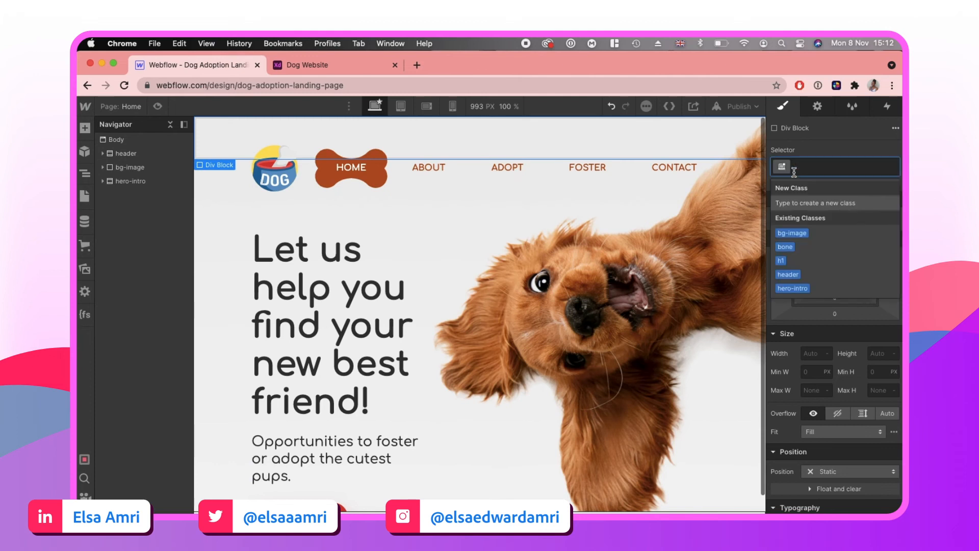
pyautogui.write('brown-blob')
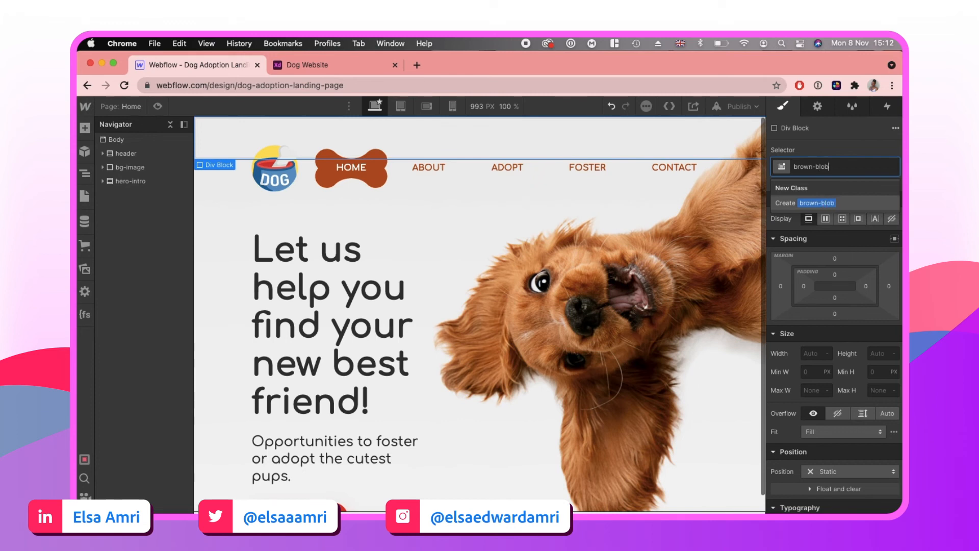
pyautogui.press('Return')
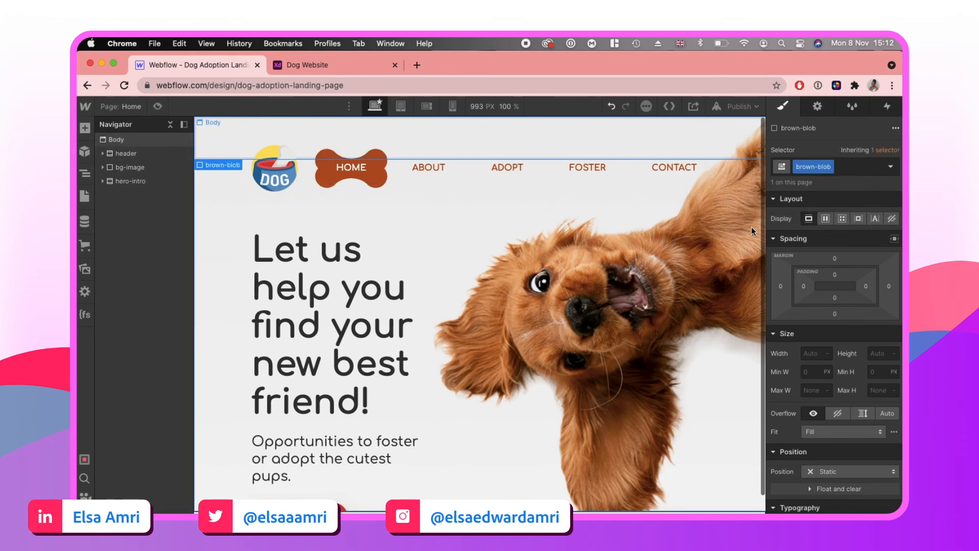
pyautogui.click(103, 167)
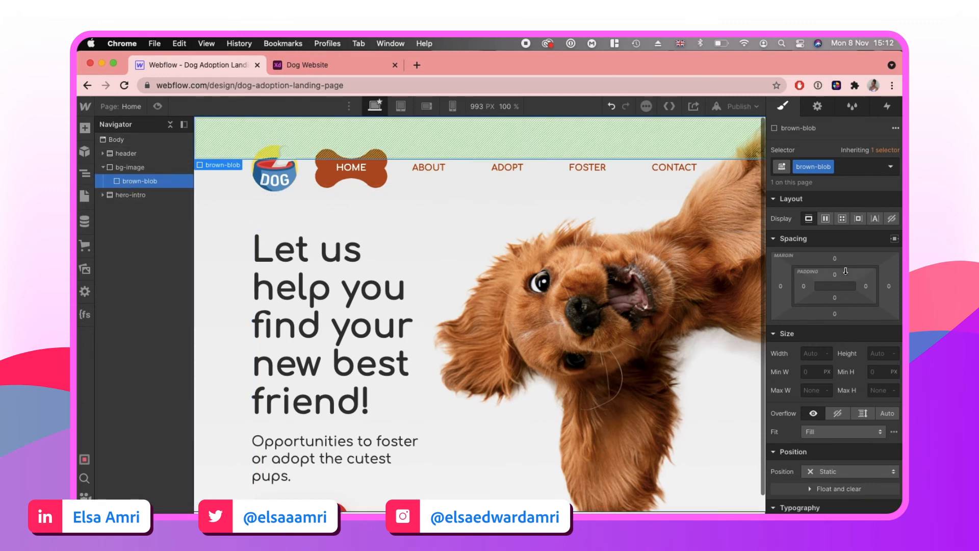
# - Insert an Image element inside the brown-blob div
pyautogui.scroll(-10, 845, 273)
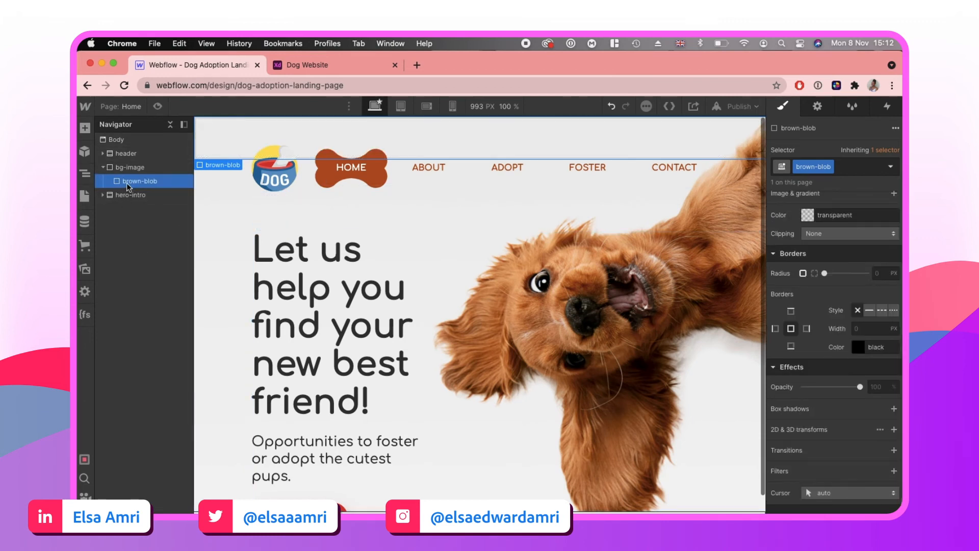
pyautogui.press('super+e')
pyautogui.write('image')
pyautogui.press('Return')
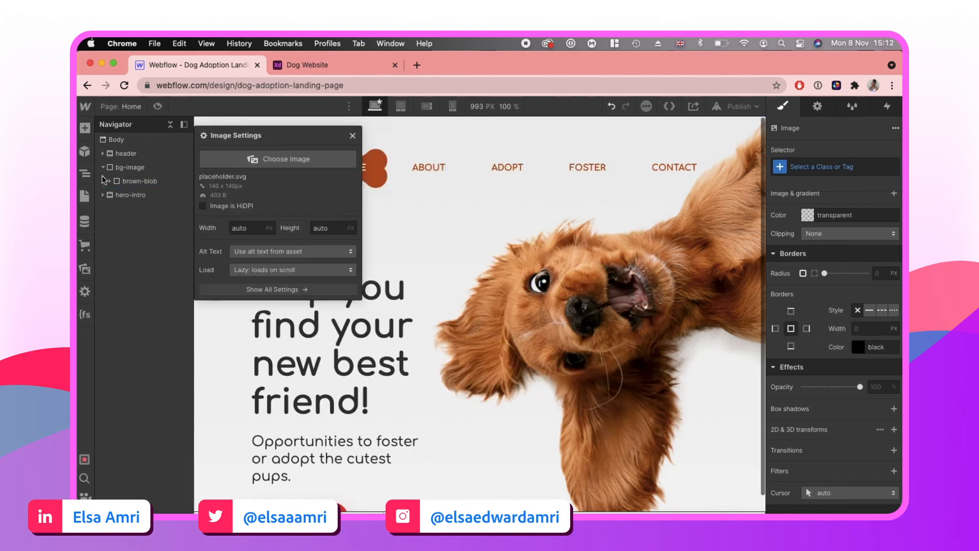
# - Upload the brown and yellow blob SVG files from Finder to the assets and use Path 16.svg for the image
pyautogui.click(223, 165)
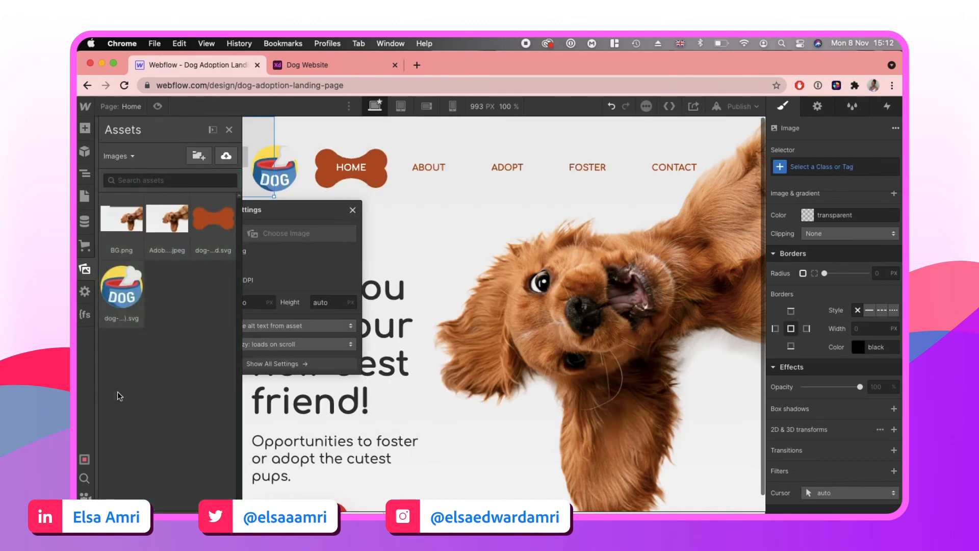
pyautogui.click(147, 530)
pyautogui.click(327, 167)
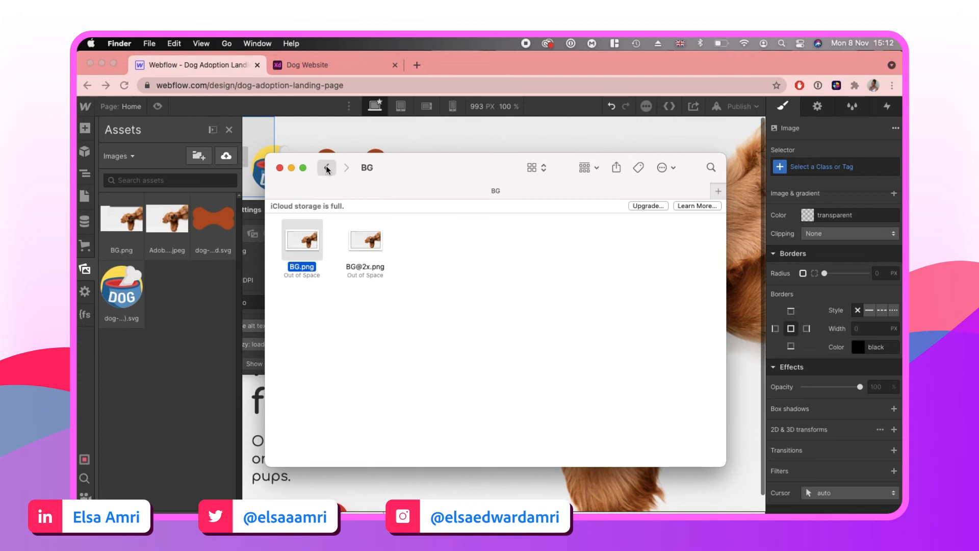
pyautogui.moveTo(642, 309); pyautogui.dragTo(524, 232)
pyautogui.moveTo(600, 235); pyautogui.dragTo(532, 251)
pyautogui.moveTo(663, 317); pyautogui.dragTo(551, 233)
pyautogui.moveTo(628, 247); pyautogui.dragTo(175, 369)
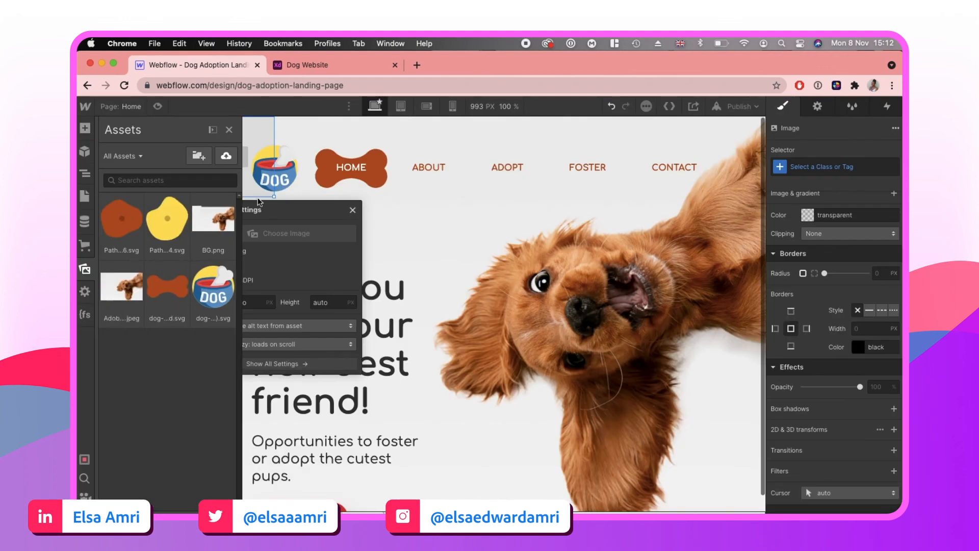
pyautogui.click(118, 218)
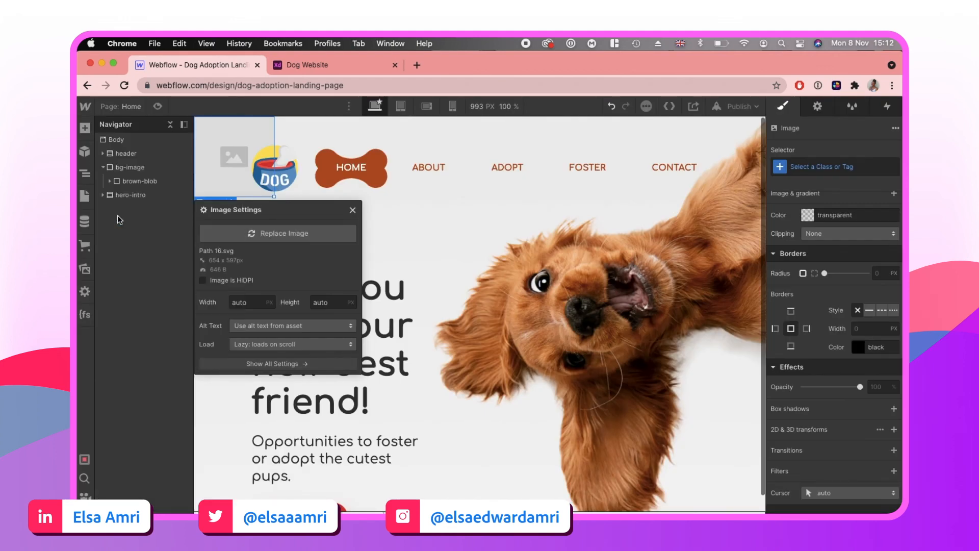
pyautogui.click(352, 210)
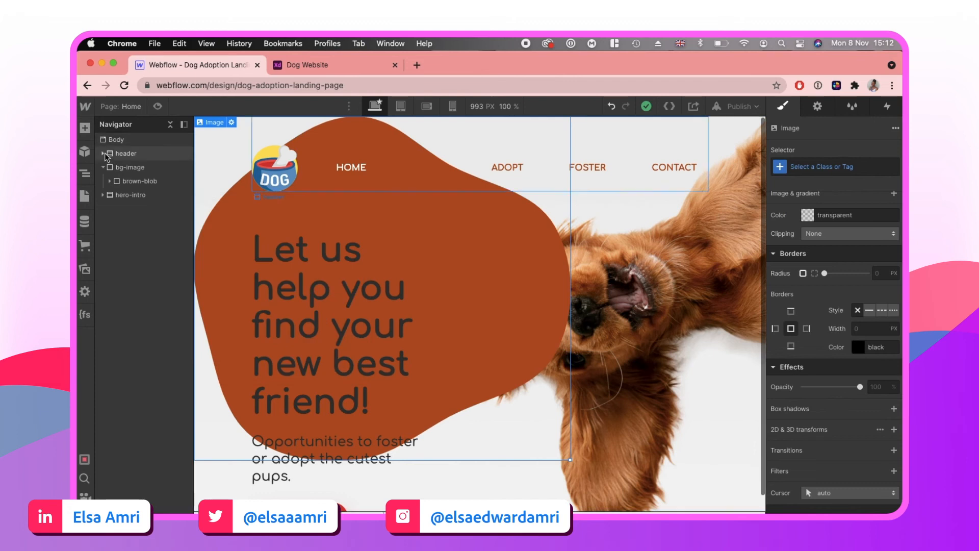
# - Check the blob's size in the XD design and set the brown-blob div's width to 400 px
pyautogui.click(353, 61)
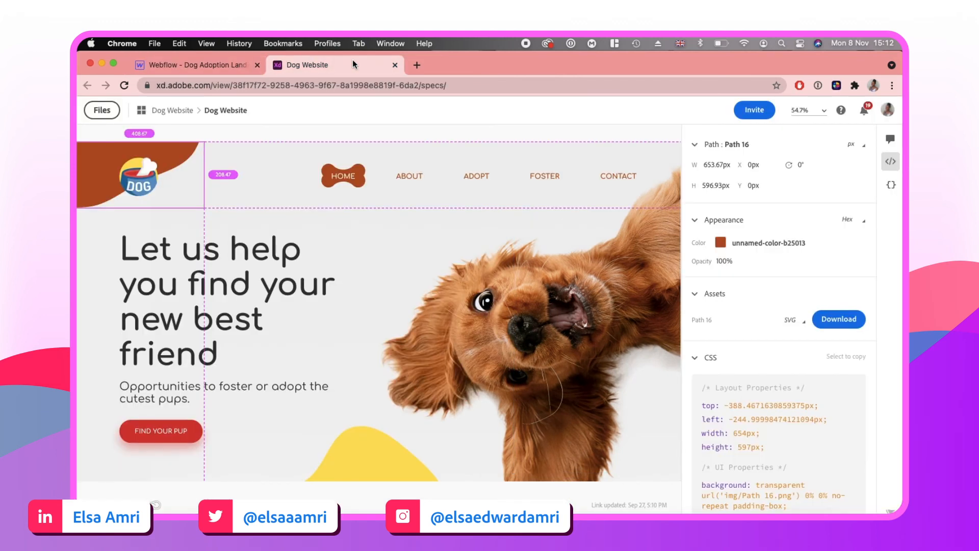
pyautogui.click(199, 65)
pyautogui.scroll(10, 794, 261)
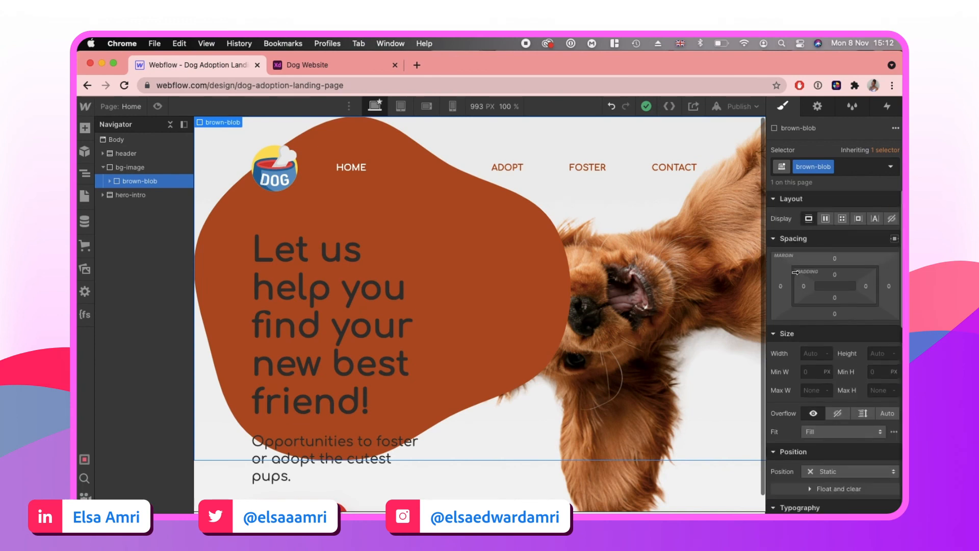
pyautogui.click(809, 354)
pyautogui.write('400')
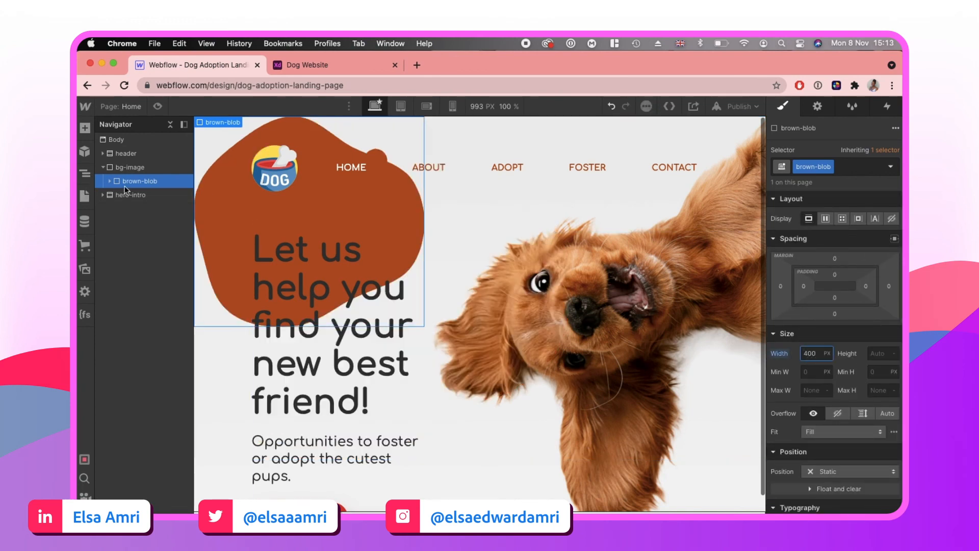
pyautogui.scroll(-3, 827, 396)
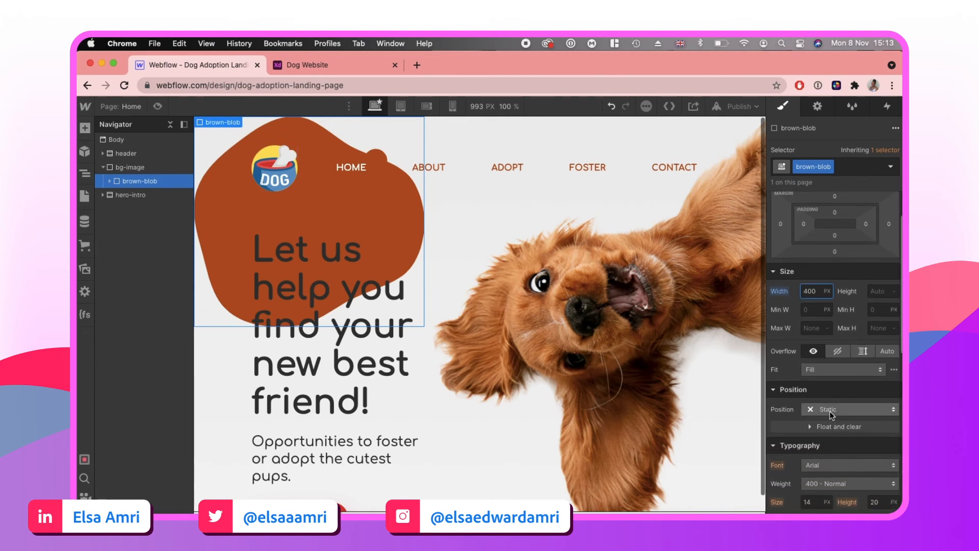
# - Make brown-blob absolutely positioned, with a left offset of -181 px and a bottom offset of about 545 px
pyautogui.click(830, 411)
pyautogui.click(834, 435)
pyautogui.scroll(-2, 827, 408)
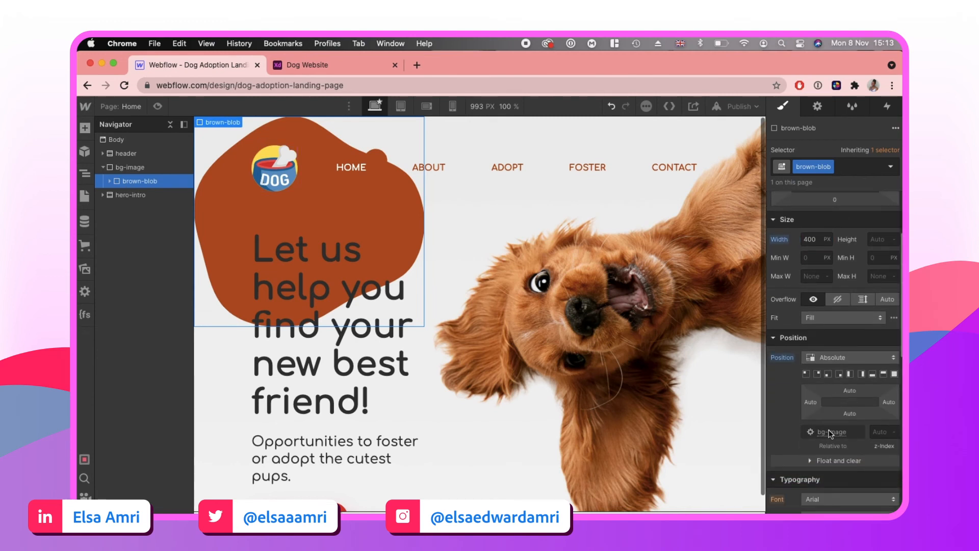
pyautogui.moveTo(811, 402); pyautogui.dragTo(709, 404)
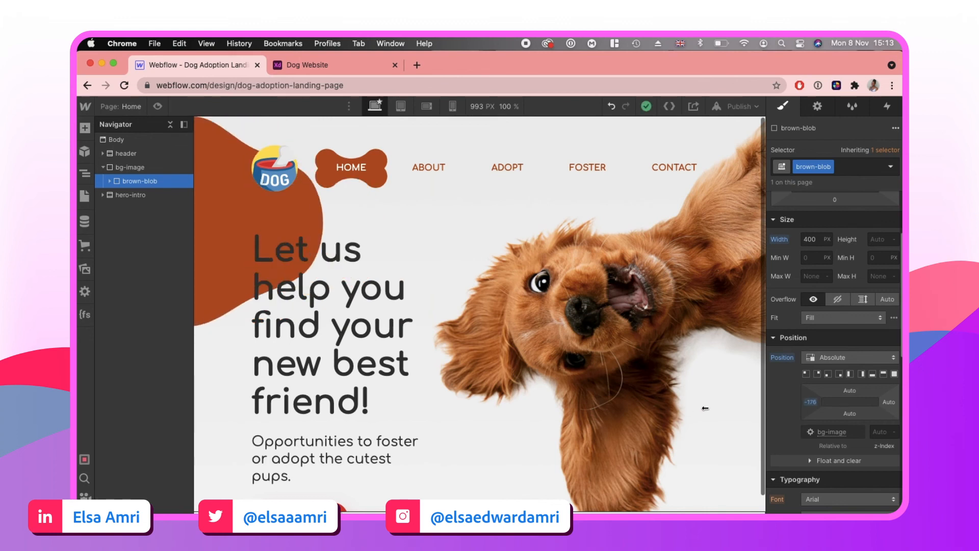
pyautogui.moveTo(852, 412); pyautogui.dragTo(827, 280)
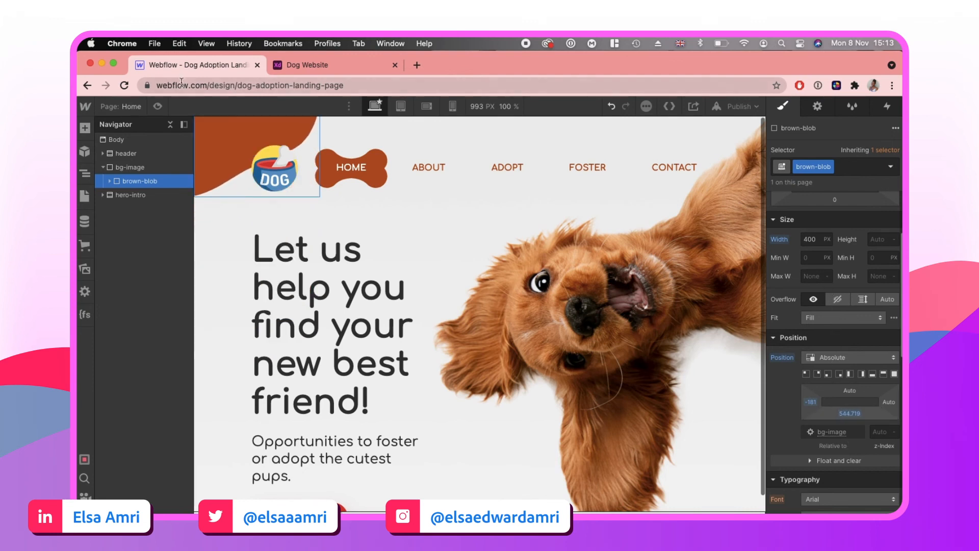
# - Compare the page preview with the XD design and set brown-blob's left offset to -145 px, previewing the result
pyautogui.click(157, 106)
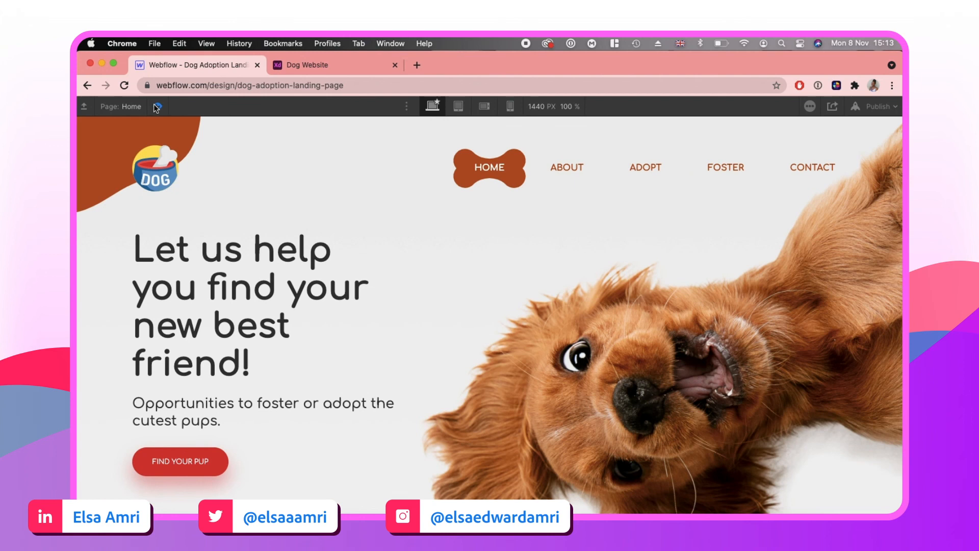
pyautogui.click(309, 66)
pyautogui.click(214, 66)
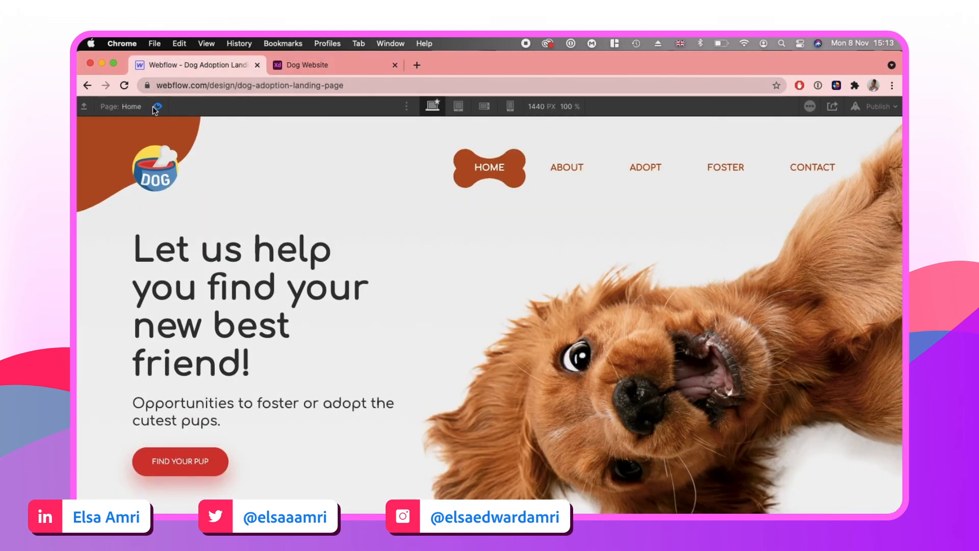
pyautogui.press('Escape')
pyautogui.scroll(-3, 828, 466)
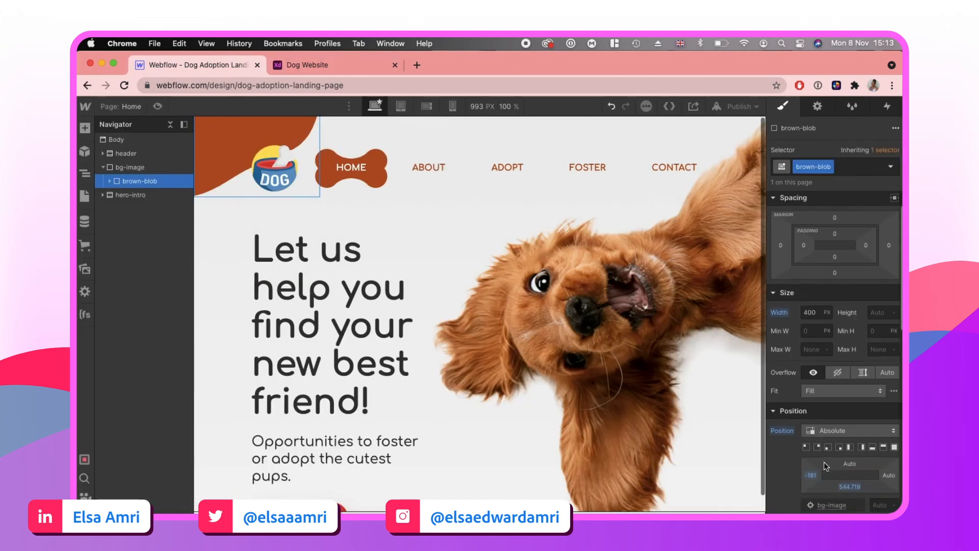
pyautogui.moveTo(815, 443); pyautogui.dragTo(833, 447)
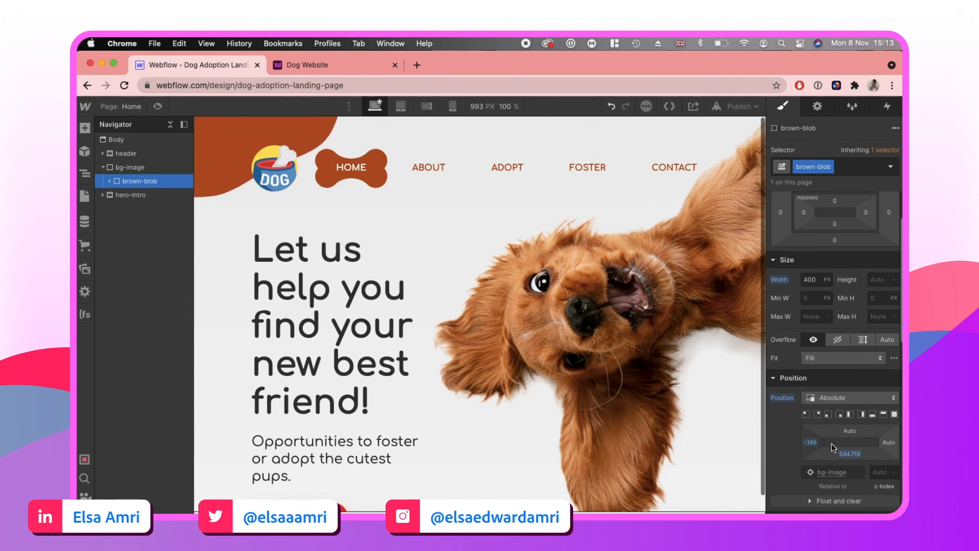
pyautogui.click(158, 106)
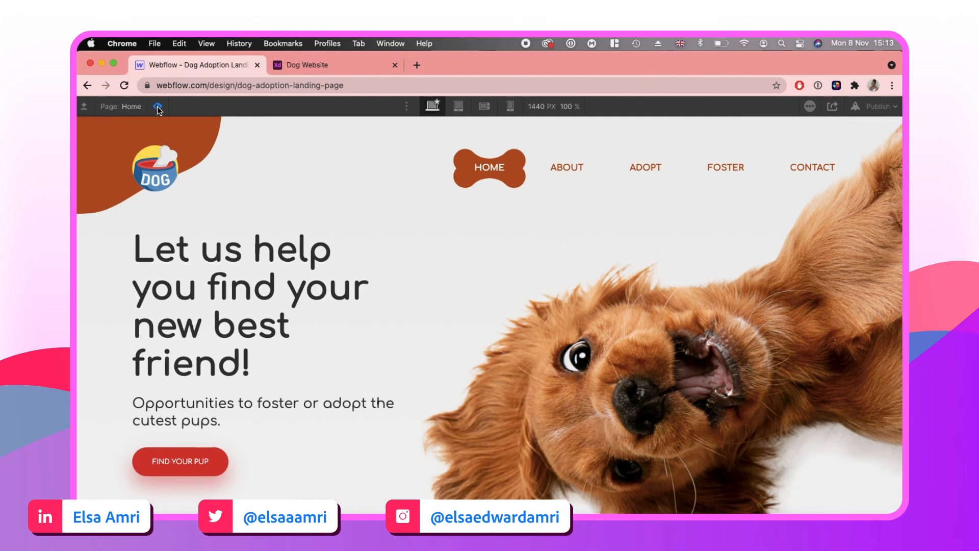
pyautogui.click(158, 107)
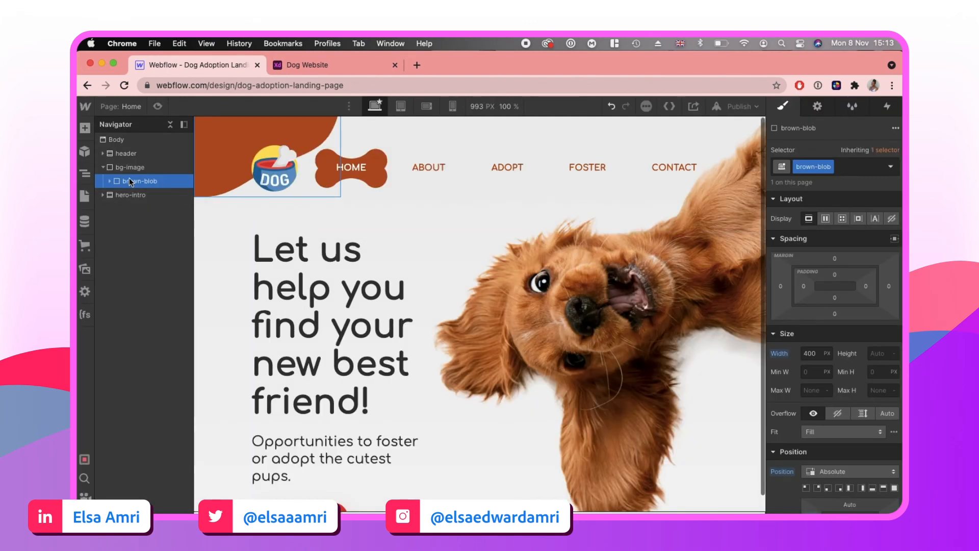
# - Duplicate the brown-blob div, duplicate its class on the copy and name that class yellow-blob
pyautogui.press('super+d')
pyautogui.click(830, 167)
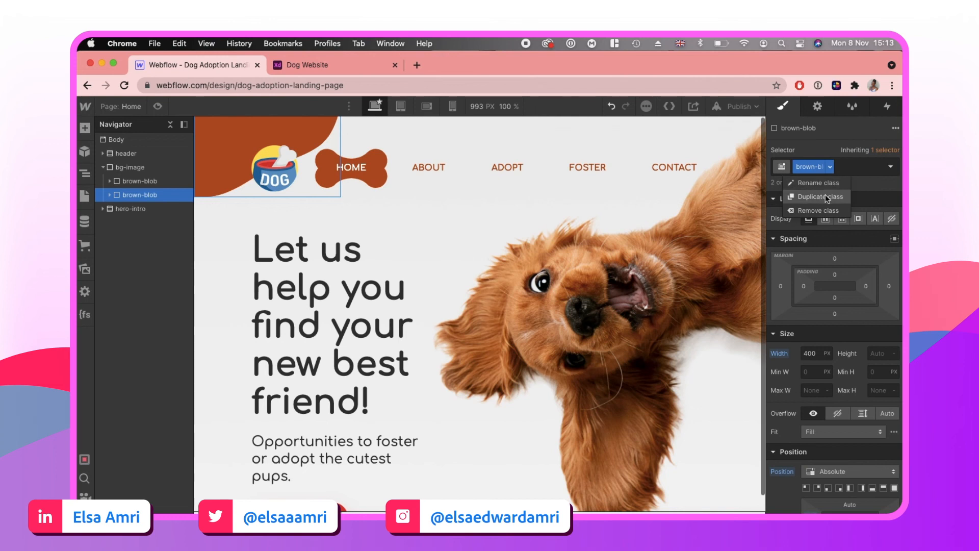
pyautogui.click(817, 195)
pyautogui.write('ye')
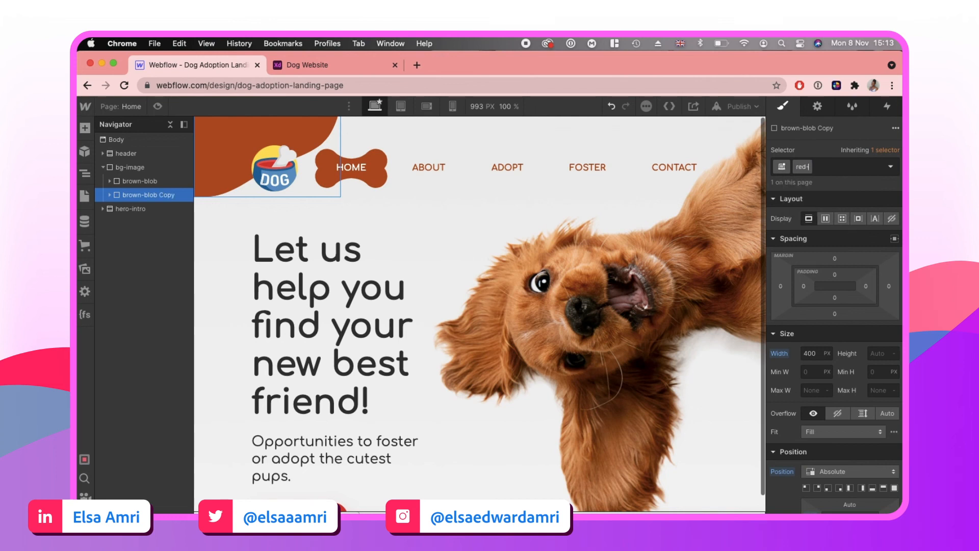
pyautogui.write('llow-blob')
pyautogui.press('Return')
# - Replace the image inside the yellow-blob div with the yellow Path 14.svg asset
pyautogui.click(110, 195)
pyautogui.click(137, 212)
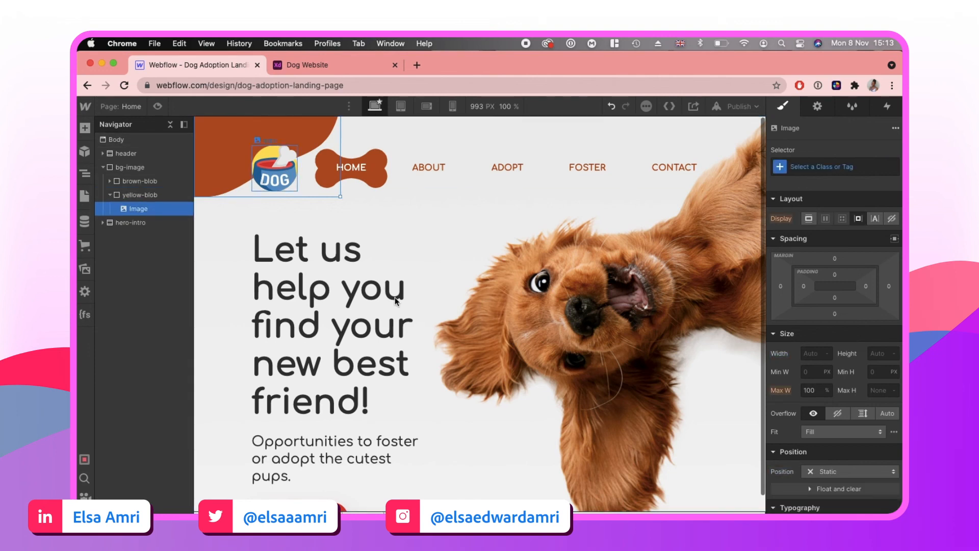
pyautogui.click(818, 107)
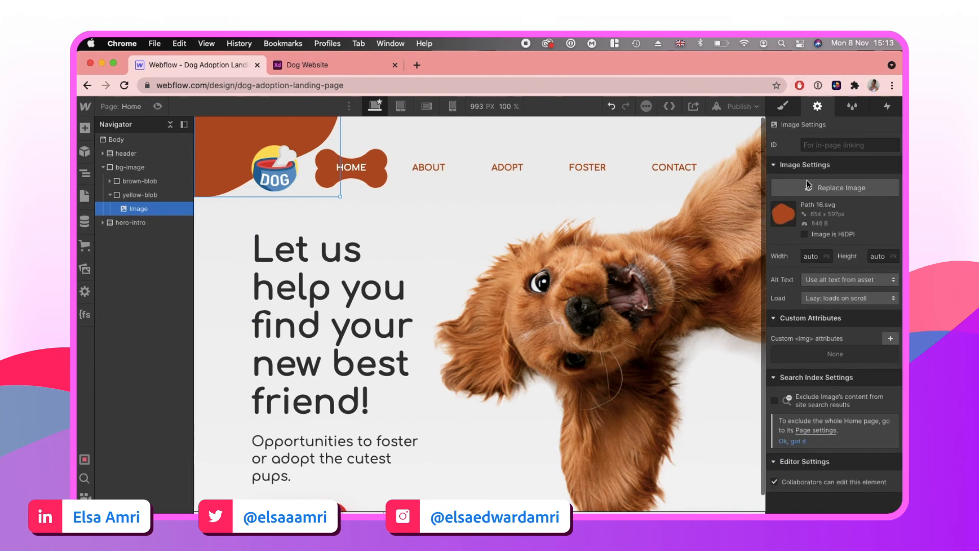
pyautogui.click(817, 188)
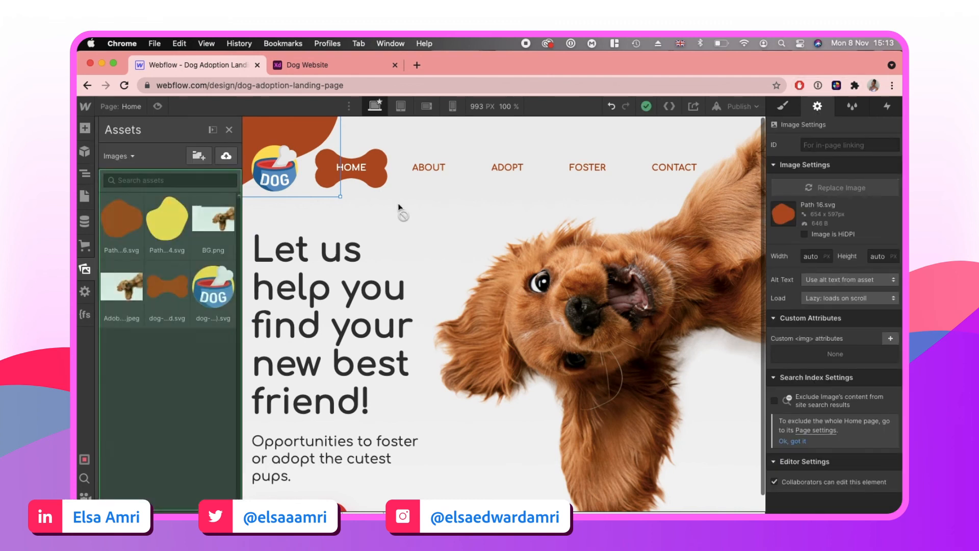
pyautogui.click(183, 211)
# - Check the yellow blob's placement in the XD design and give yellow-blob a left offset of 345 px and a bottom offset of about -265 px
pyautogui.click(783, 106)
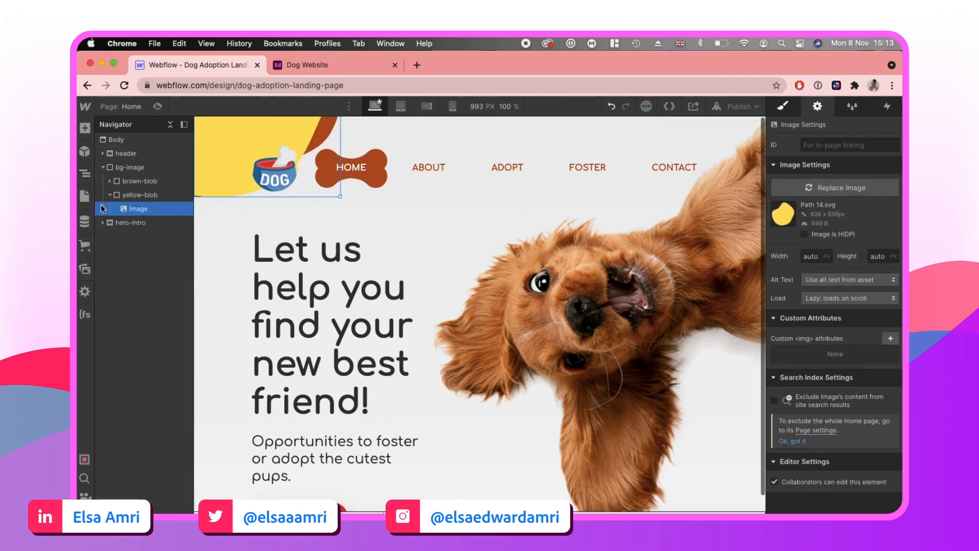
pyautogui.click(143, 195)
pyautogui.click(324, 73)
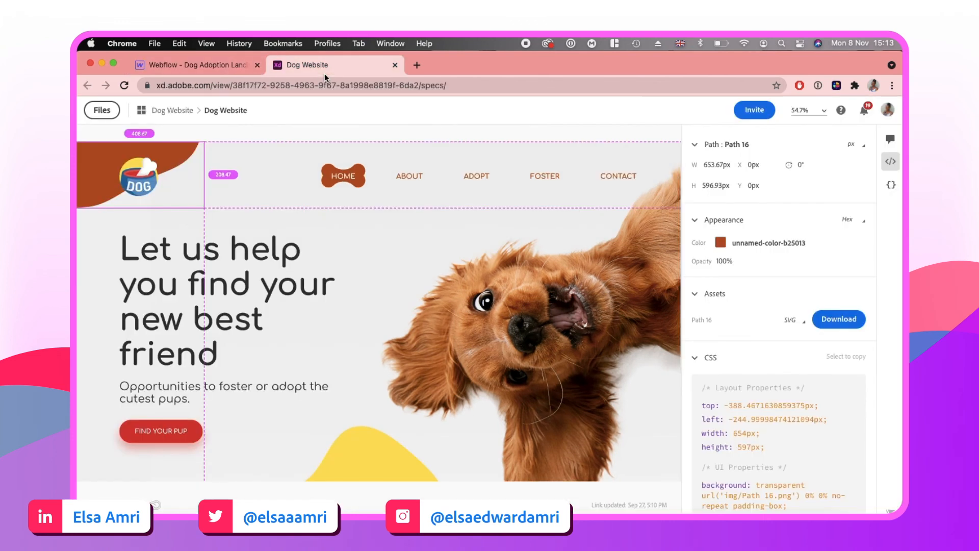
pyautogui.click(192, 72)
pyautogui.scroll(-4, 857, 382)
pyautogui.moveTo(813, 405); pyautogui.dragTo(902, 397)
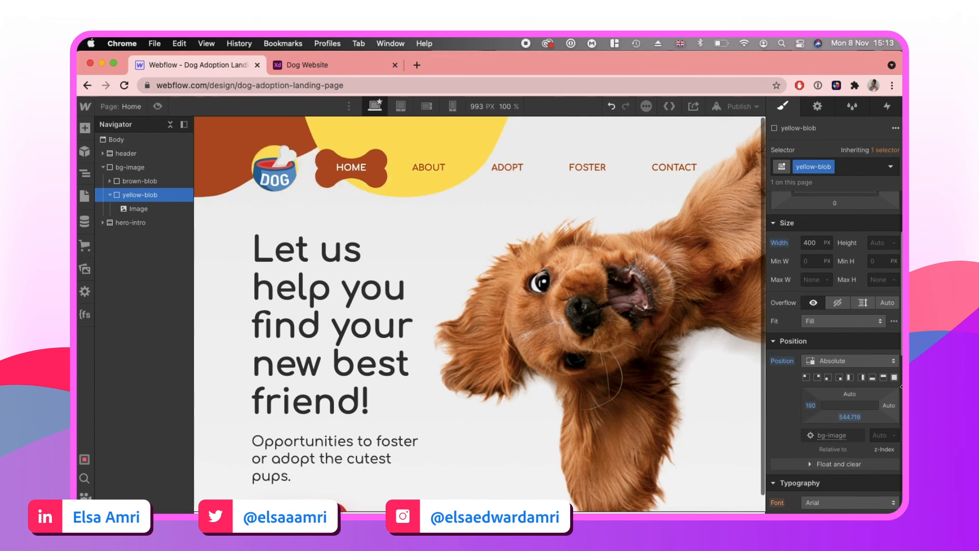
pyautogui.moveTo(855, 418); pyautogui.dragTo(854, 550)
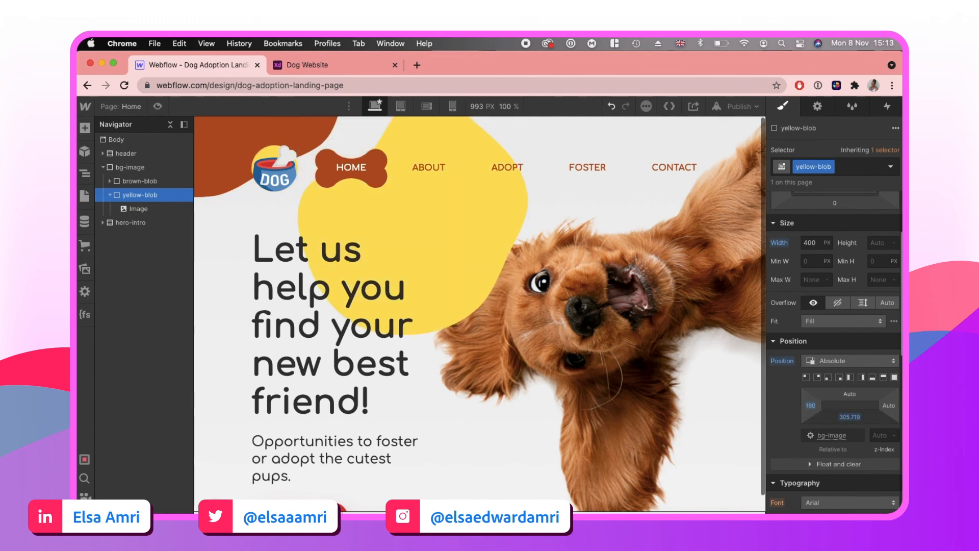
pyautogui.moveTo(850, 416); pyautogui.dragTo(851, 541)
pyautogui.moveTo(851, 410); pyautogui.dragTo(836, 374)
pyautogui.scroll(-1, 635, 449)
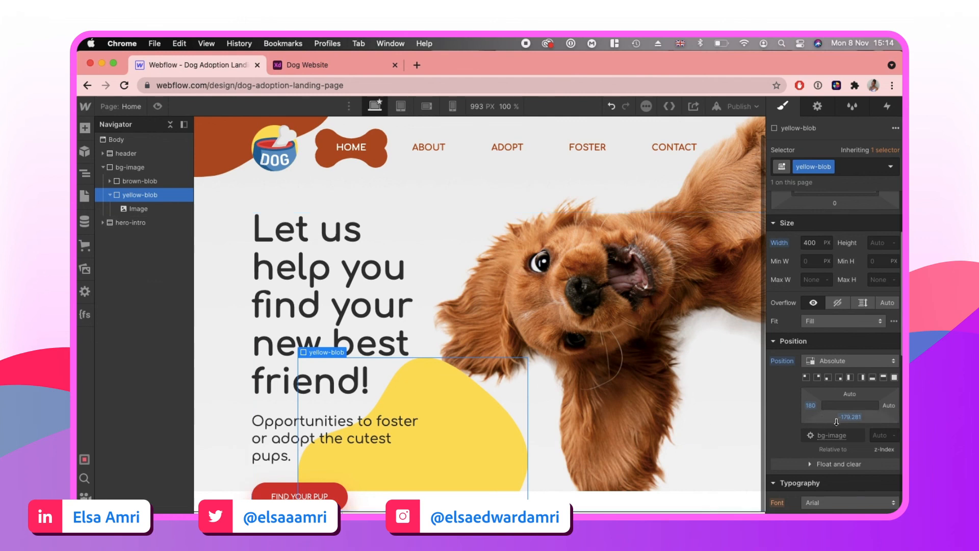
pyautogui.moveTo(858, 421); pyautogui.dragTo(864, 472)
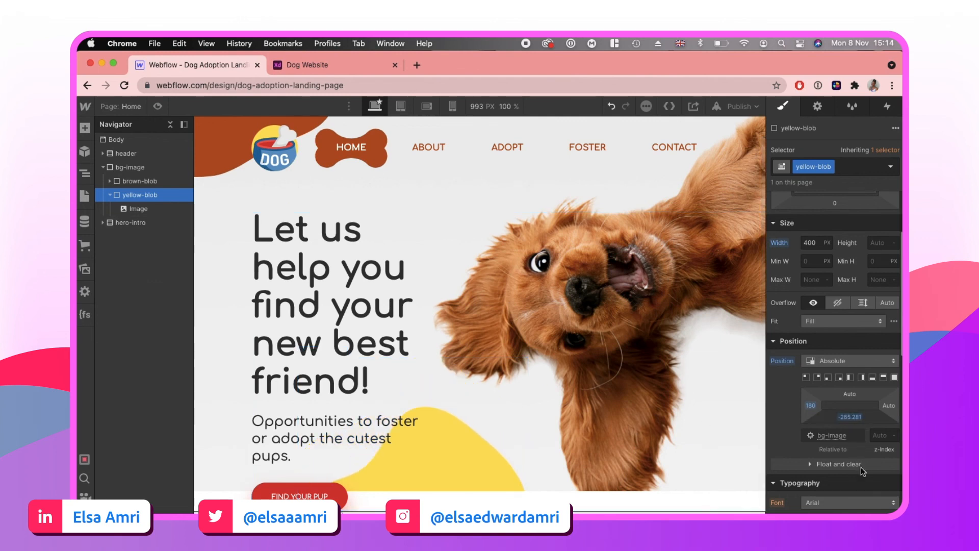
pyautogui.moveTo(806, 408); pyautogui.dragTo(899, 412)
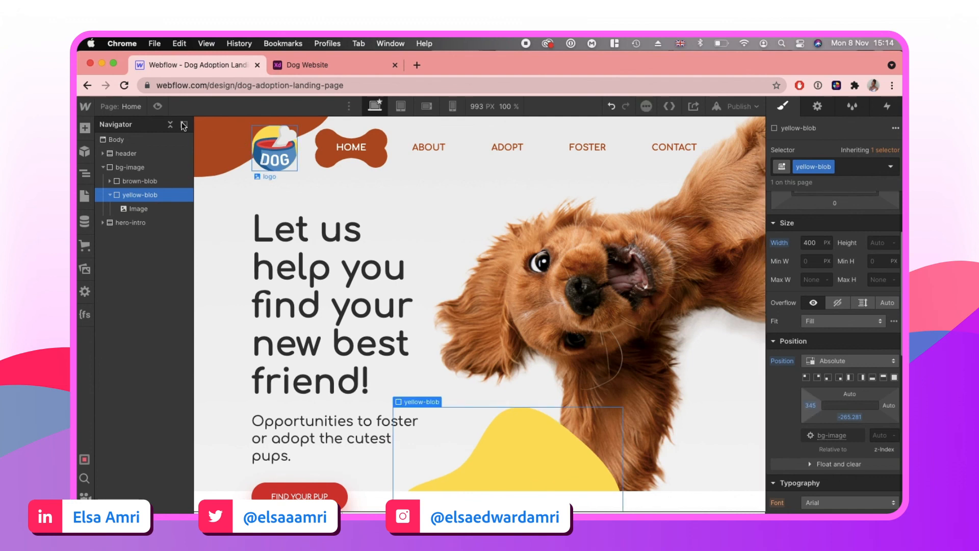
# - Preview the page and compare the yellow blob's placement with the XD design
pyautogui.click(159, 106)
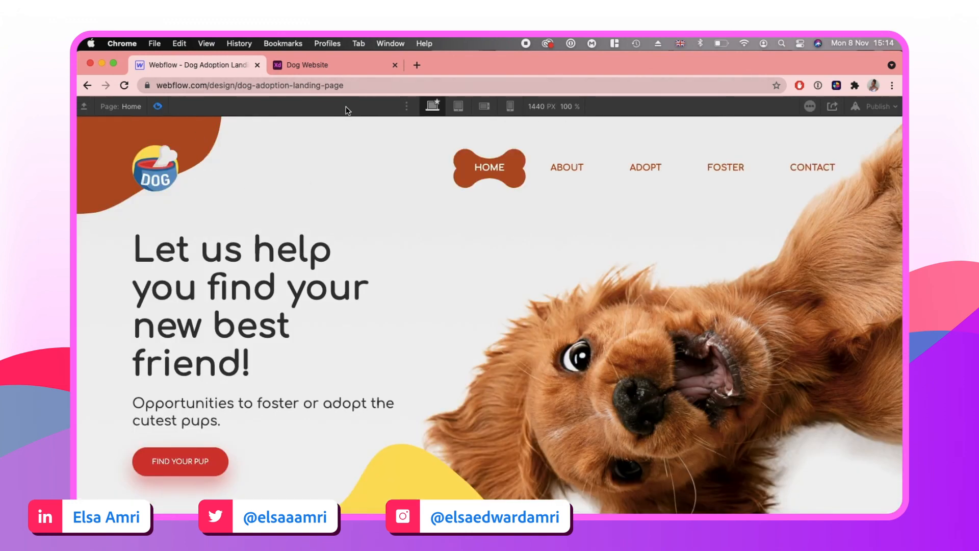
pyautogui.click(327, 64)
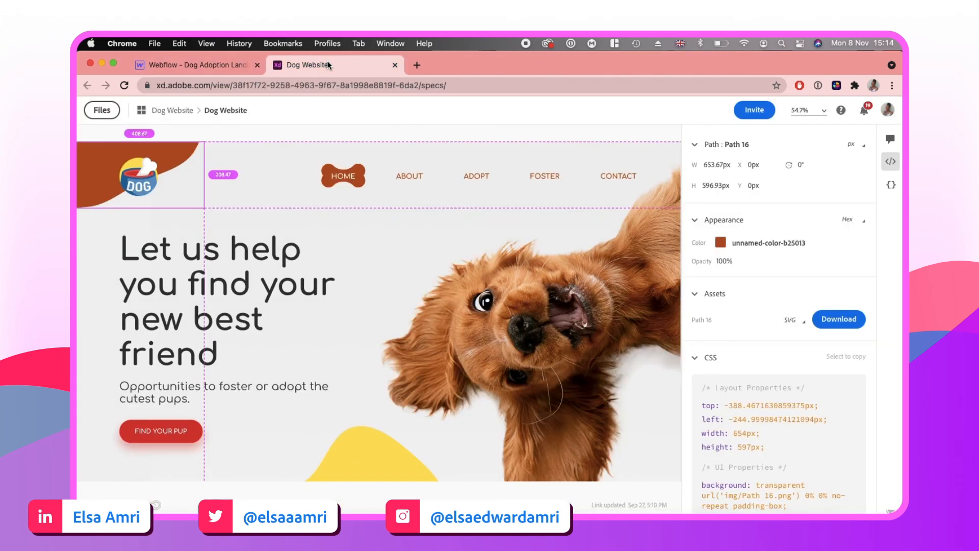
pyautogui.click(201, 67)
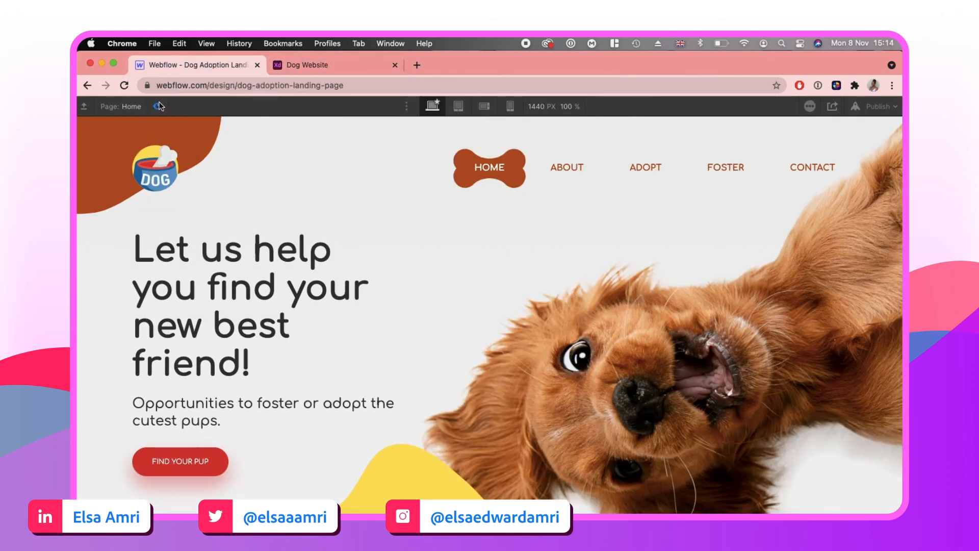
# - Examine BG.png in the BG folder and the original AdobeStock dog photo in Finder
pyautogui.click(151, 513)
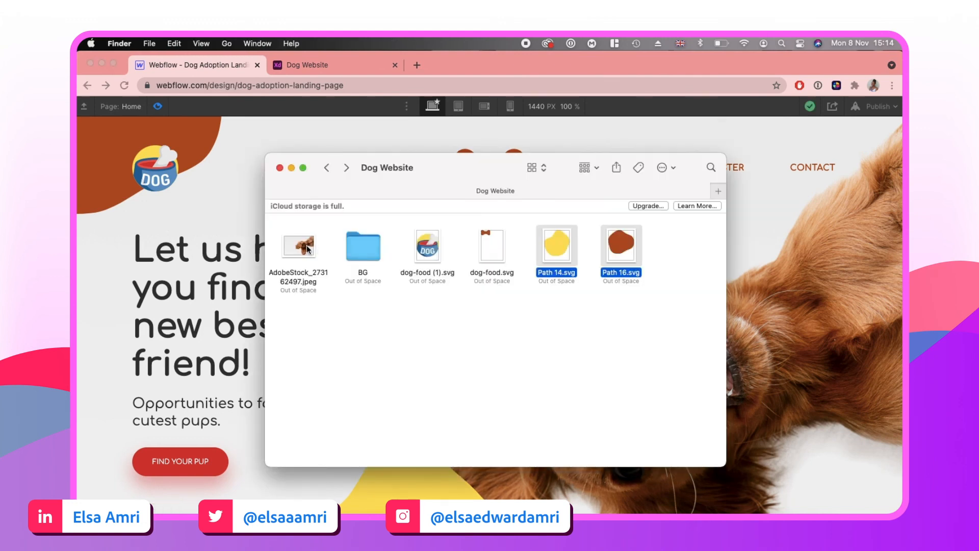
pyautogui.click(305, 247)
pyautogui.doubleClick(368, 237)
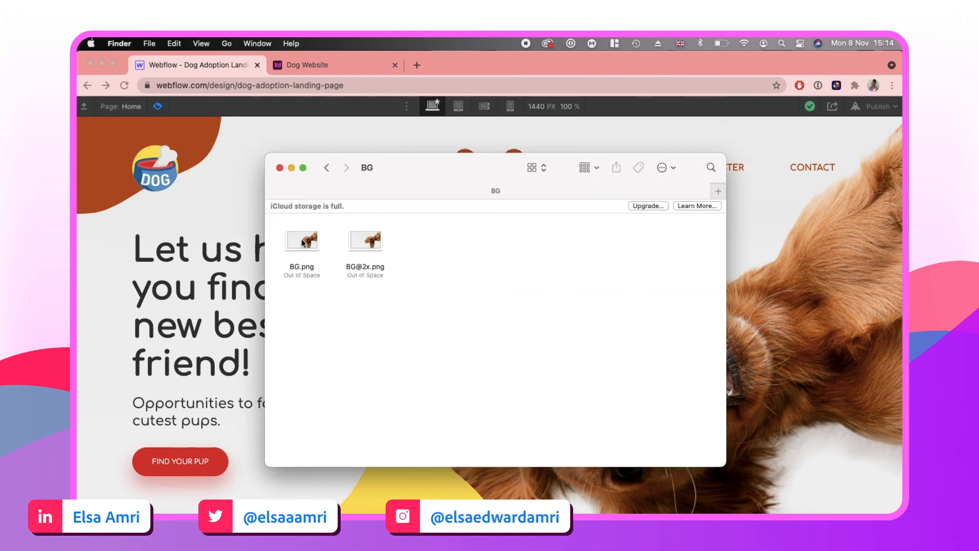
pyautogui.click(301, 244)
pyautogui.press('space')
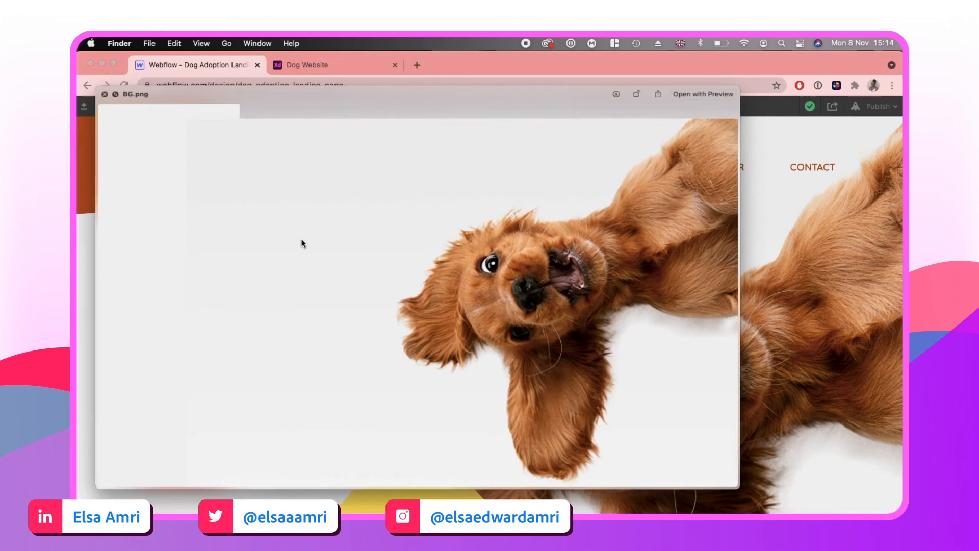
pyautogui.press('space')
pyautogui.click(327, 168)
pyautogui.click(306, 242)
pyautogui.press('space')
pyautogui.press('space')
pyautogui.click(175, 97)
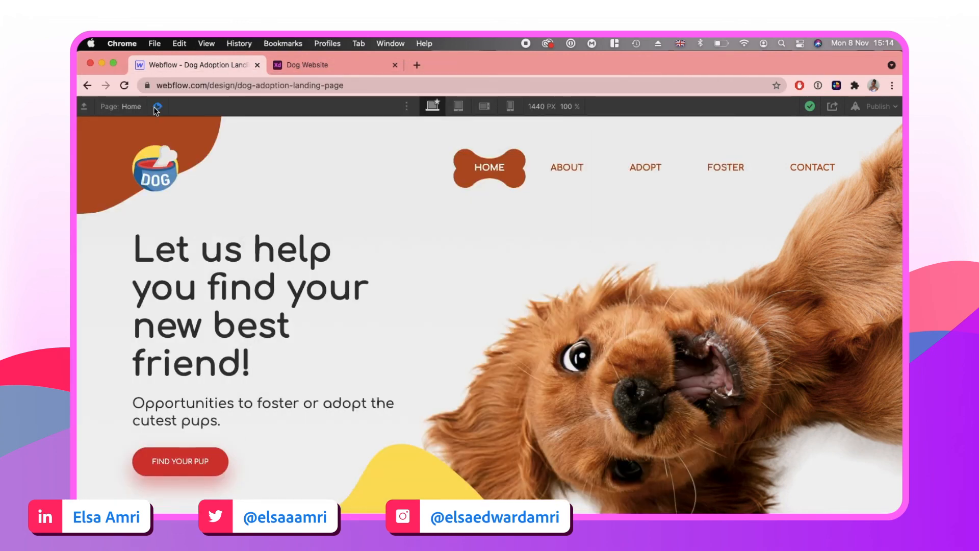
# - Leave the preview and set yellow-blob's left offset to 390 px and its bottom offset to about -290 px
pyautogui.click(157, 108)
pyautogui.scroll(-2, 849, 433)
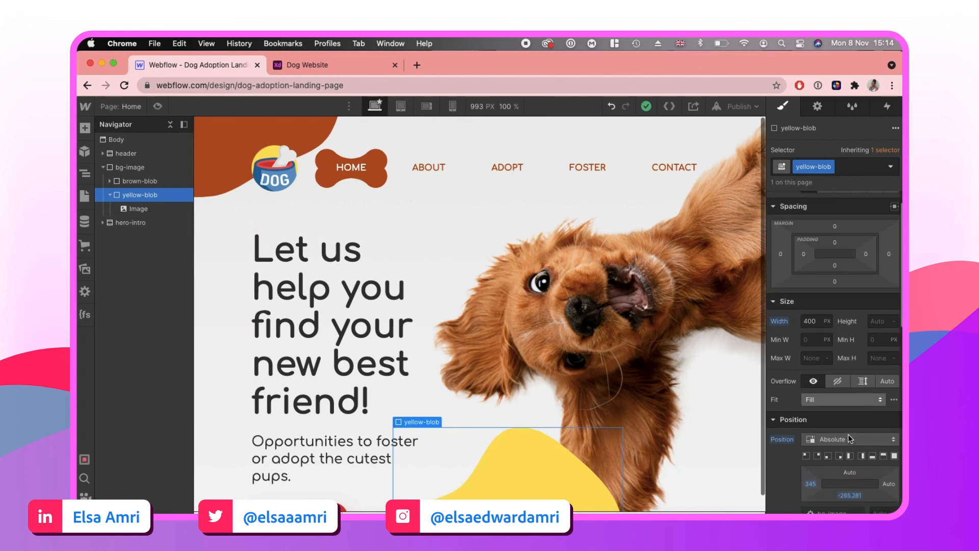
pyautogui.moveTo(820, 475)
pyautogui.mouseDown()
pyautogui.moveTo(800, 480)
pyautogui.moveTo(839, 480)
pyautogui.mouseUp()
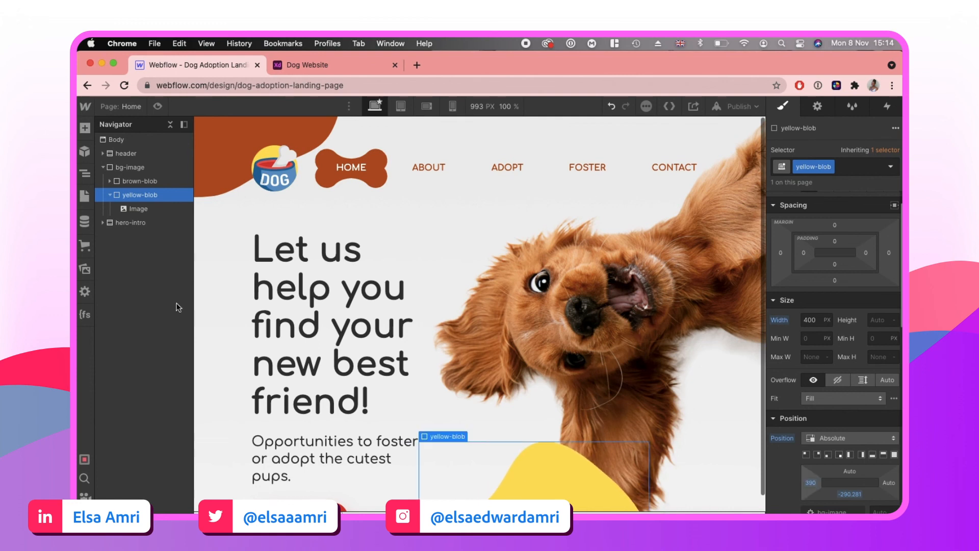
# - Replace the background image of the bg-image div with the BG.png asset
pyautogui.click(127, 165)
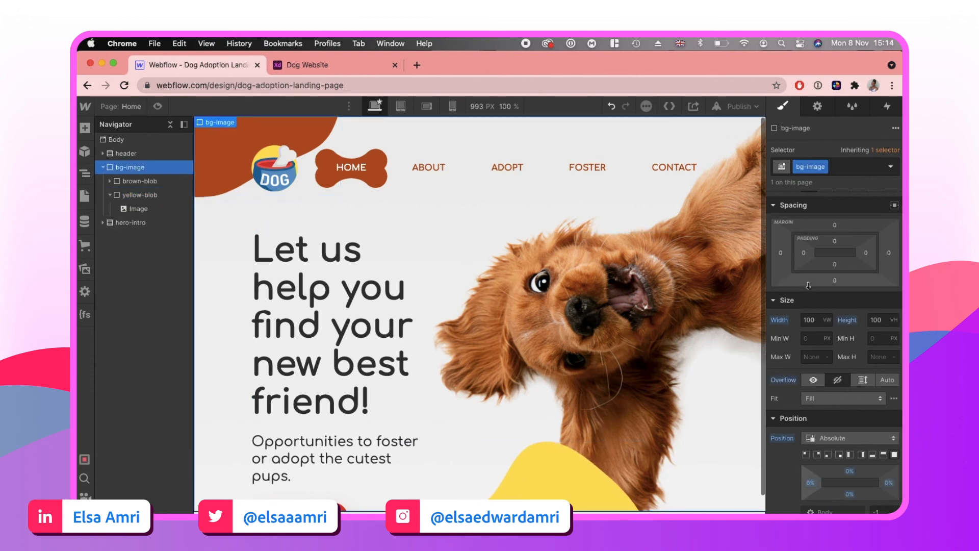
pyautogui.scroll(-10, 808, 287)
pyautogui.scroll(-3, 808, 287)
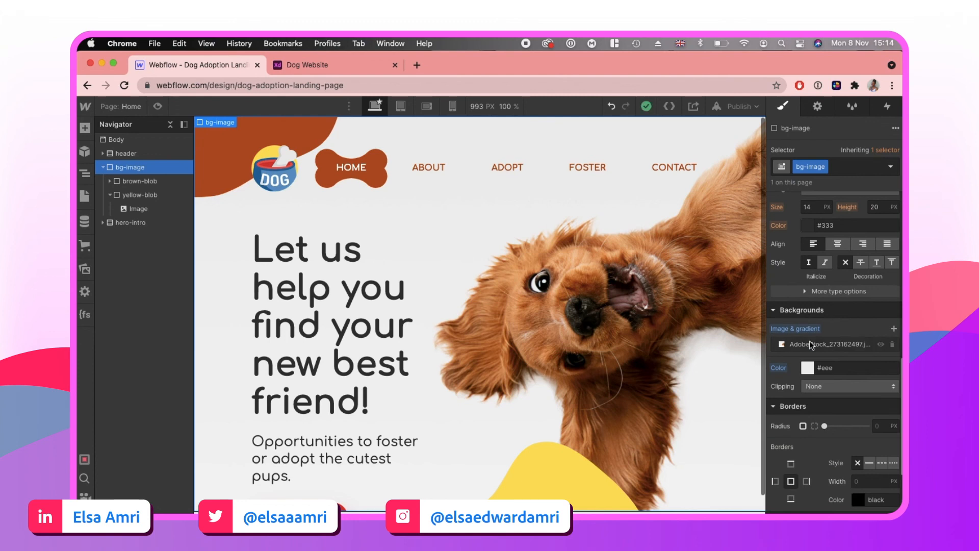
pyautogui.click(809, 341)
pyautogui.click(826, 186)
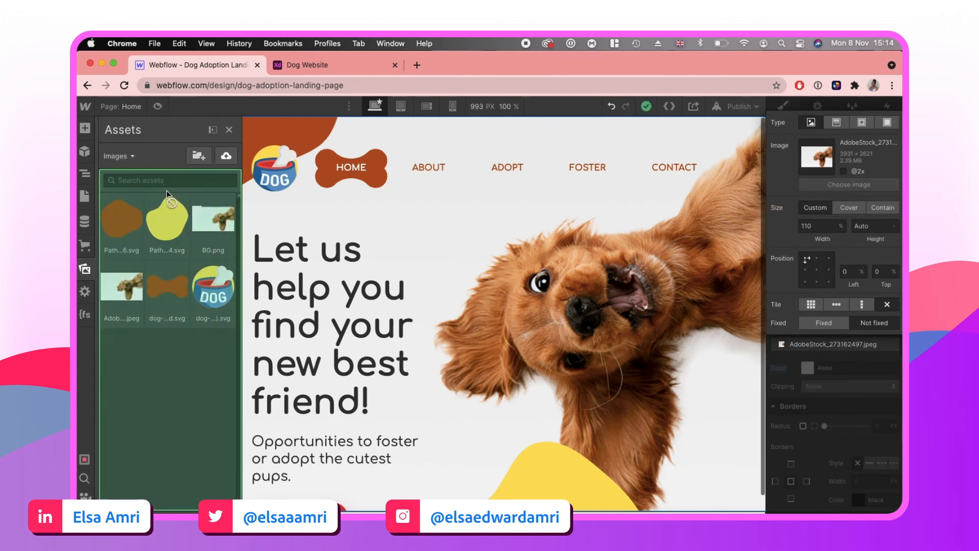
pyautogui.click(216, 230)
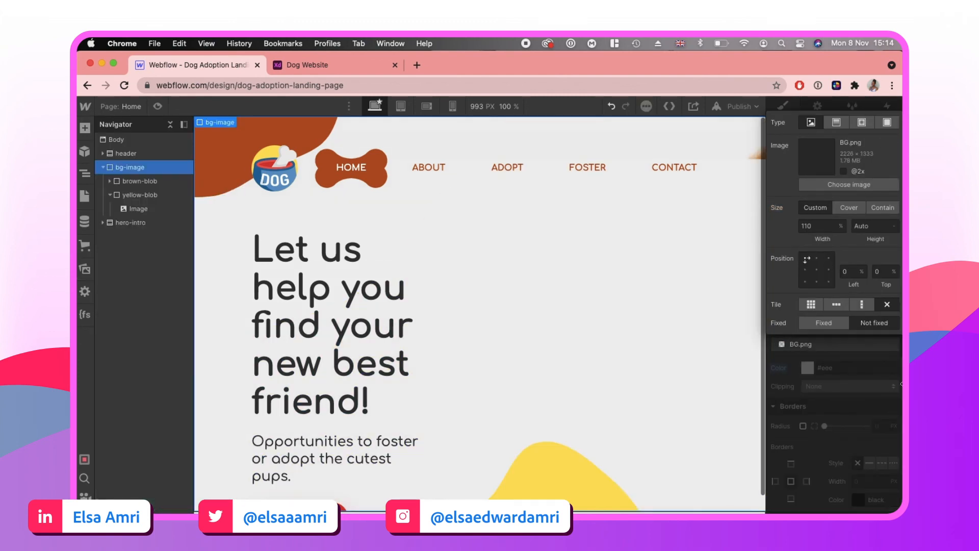
pyautogui.click(839, 366)
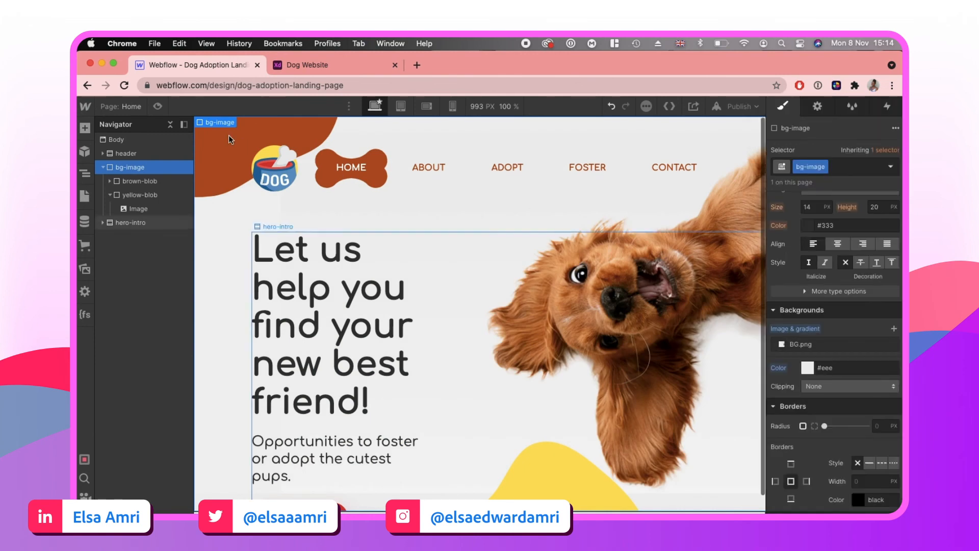
# - Preview the page to compare the hero section and its new background with the XD design, and collapse the preview's toolbar
pyautogui.click(158, 106)
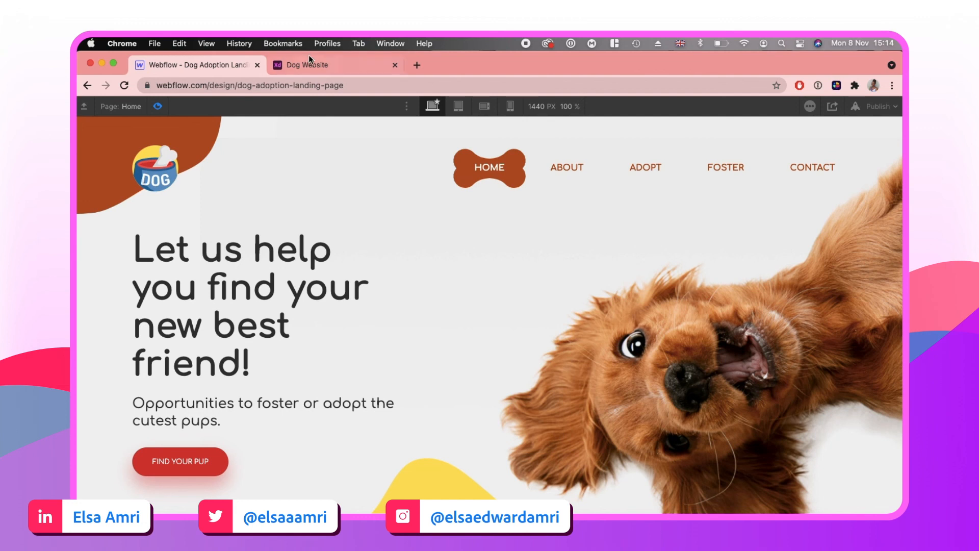
pyautogui.click(323, 63)
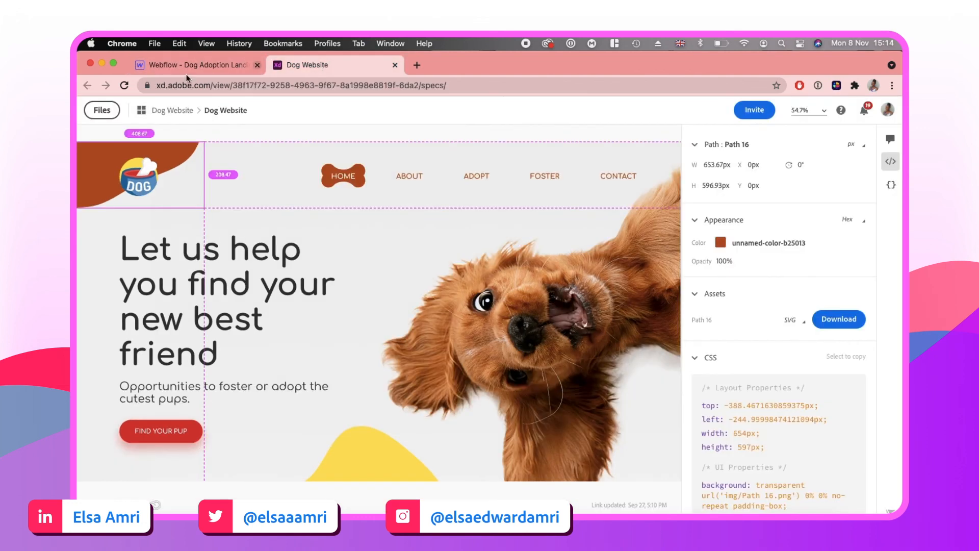
pyautogui.click(214, 66)
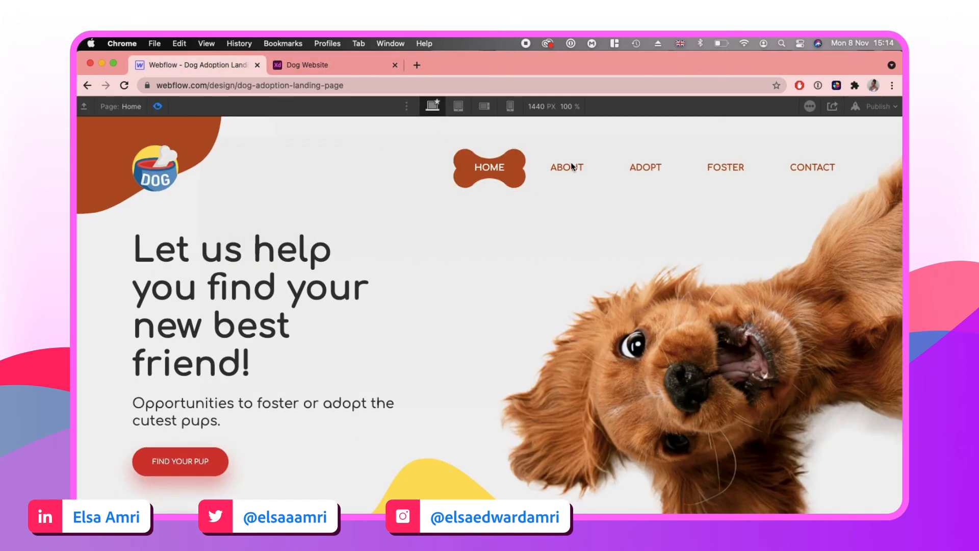
pyautogui.click(328, 64)
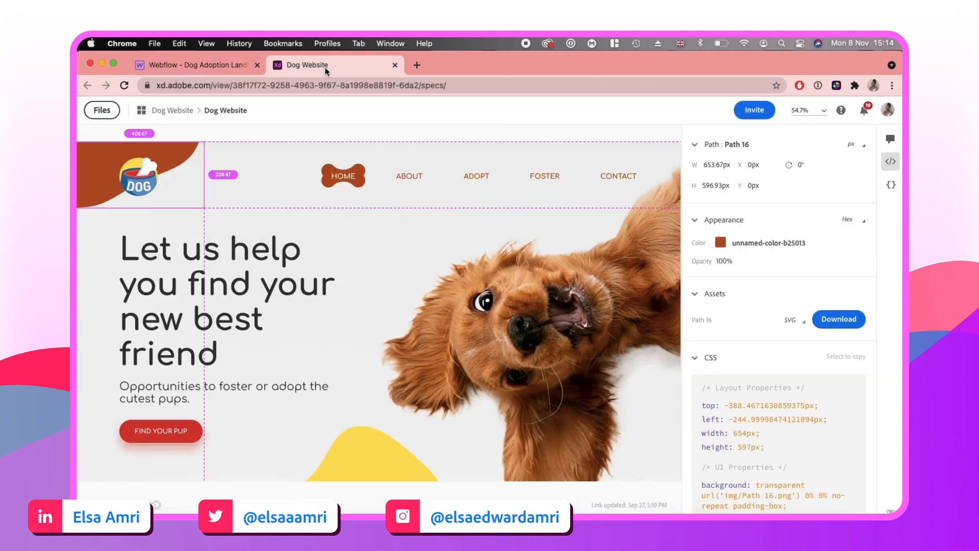
pyautogui.click(197, 66)
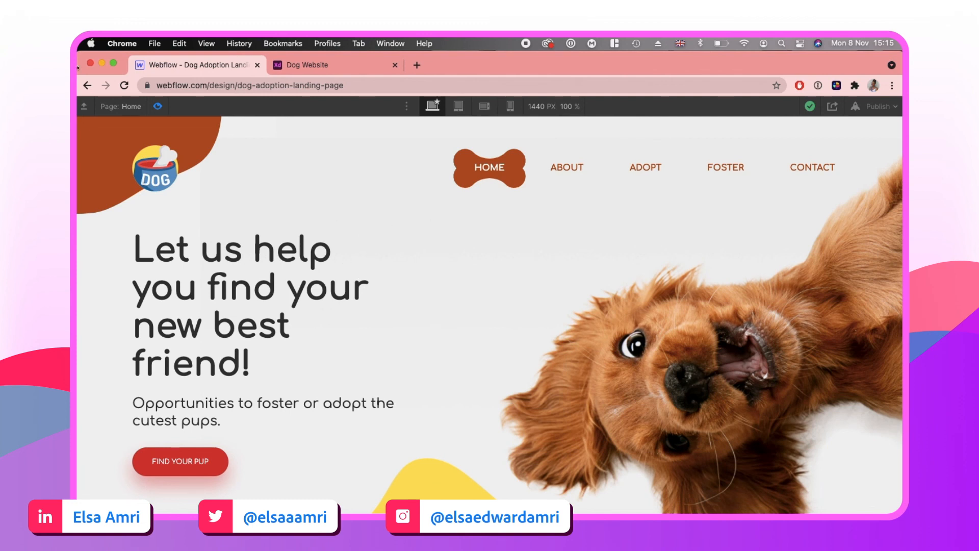
pyautogui.press('super+shift+p')
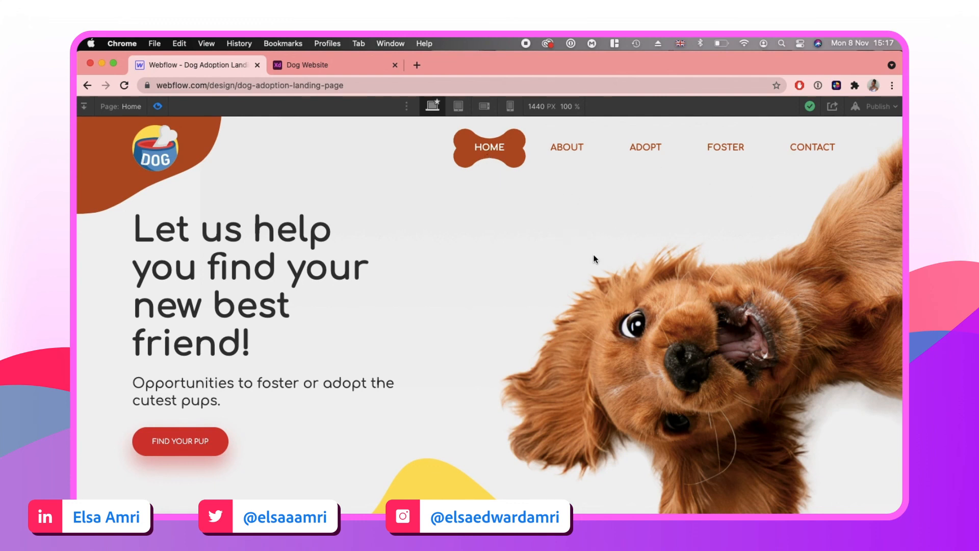
pyautogui.click(83, 106)
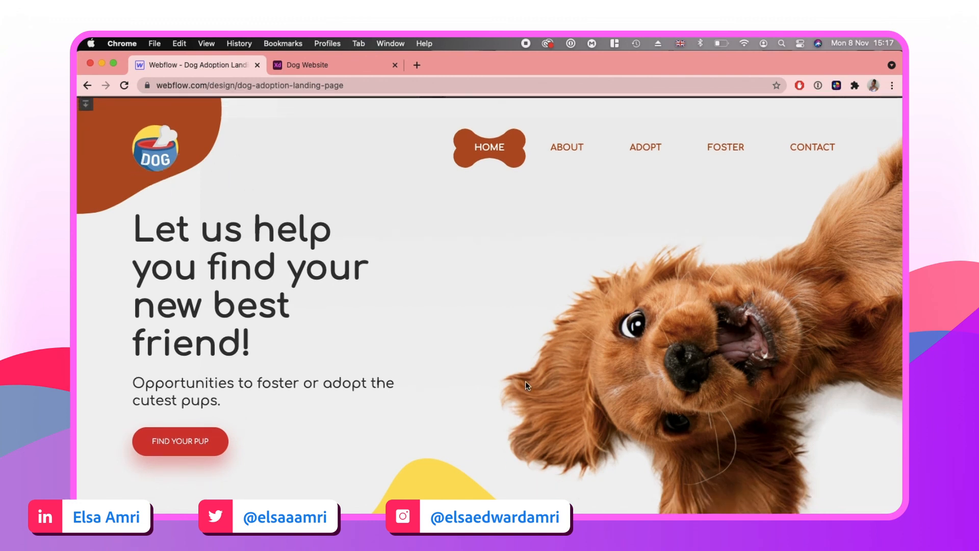